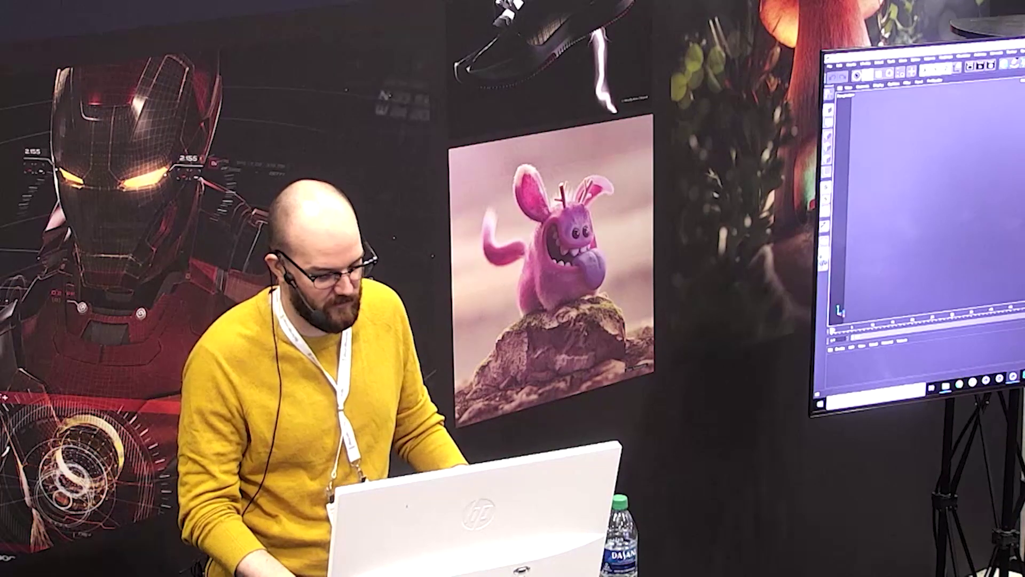
- Switch to Spark AR, create a new blank project and close it again
key("alt+Tab")
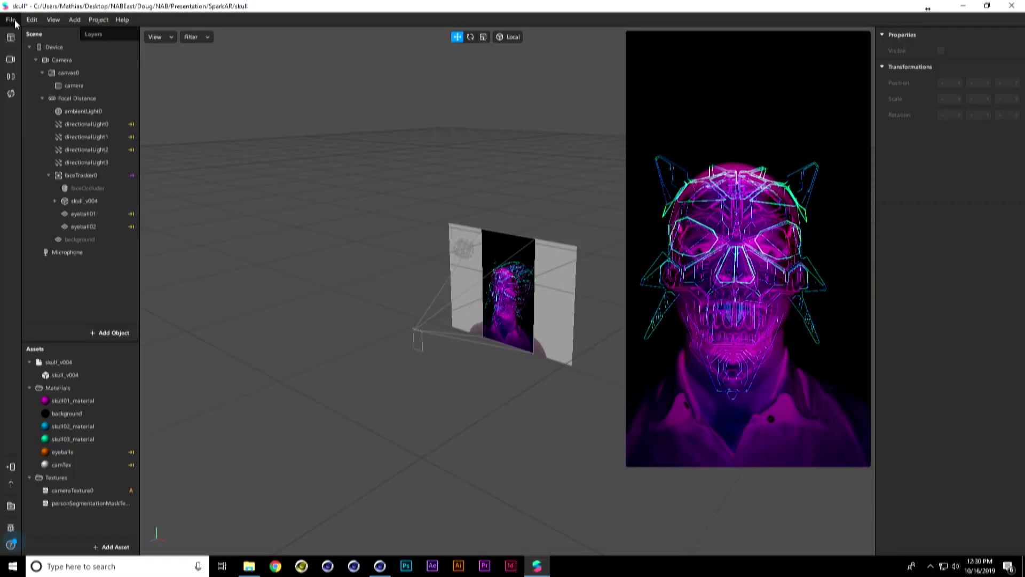
left_click(14, 19)
left_click(27, 34)
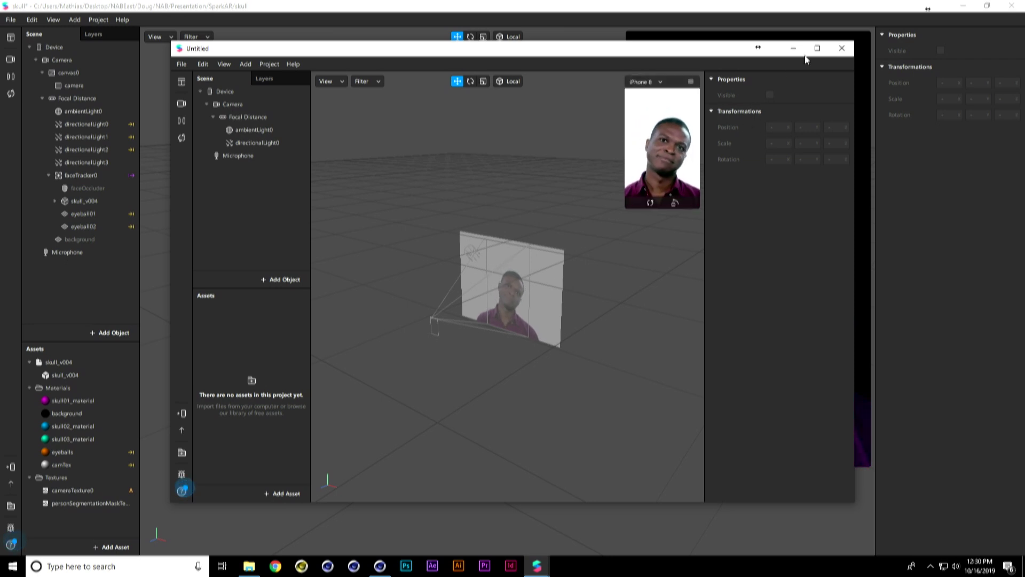
left_click(842, 48)
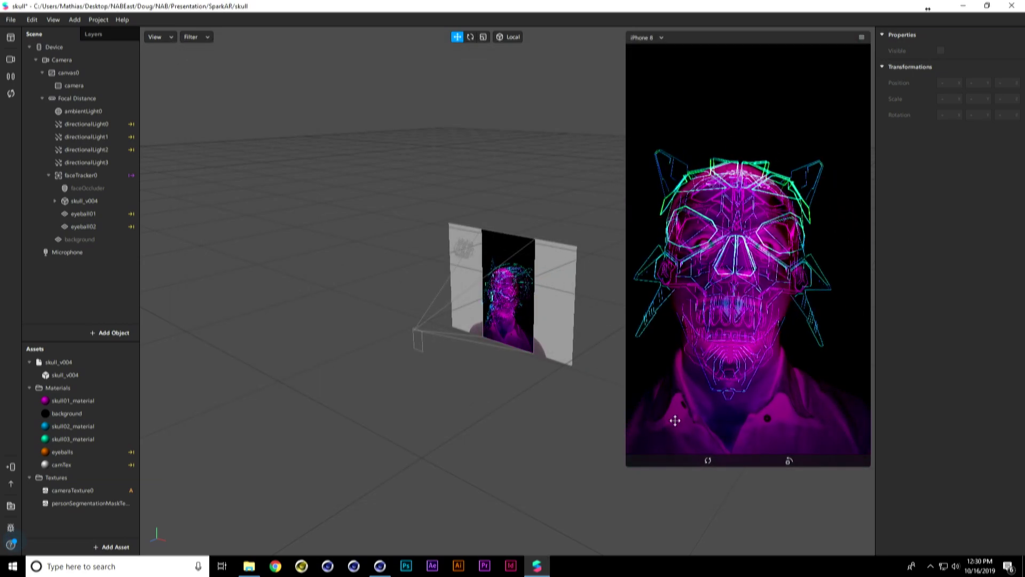
- Enlarge the device preview showing the finished skull face effect
left_click_drag(627, 466, 585, 491)
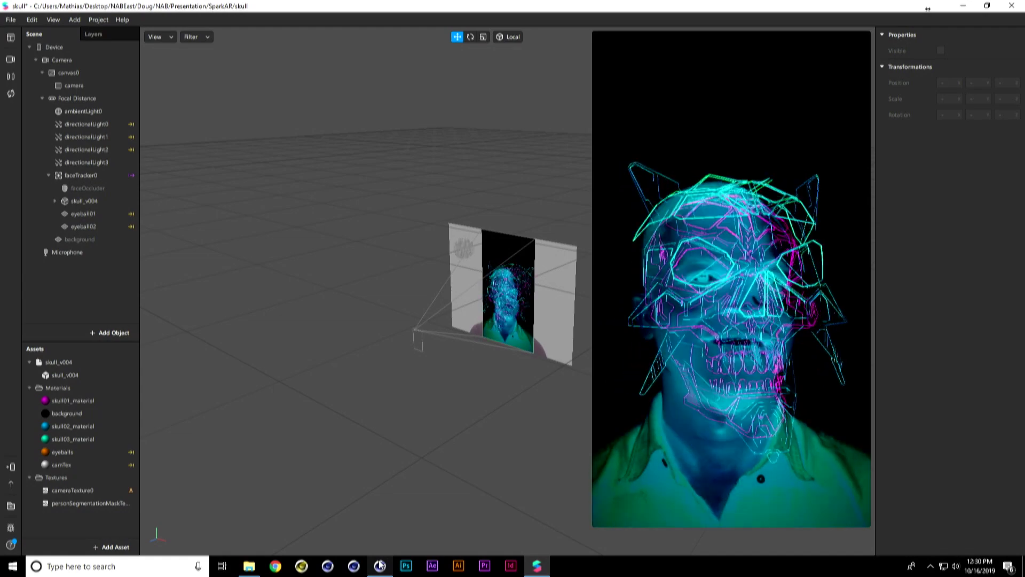
- Open skull_d_v002 from the Presentation project's AI folder in Illustrator and dismiss the welcome tour
mouse_move(380, 566)
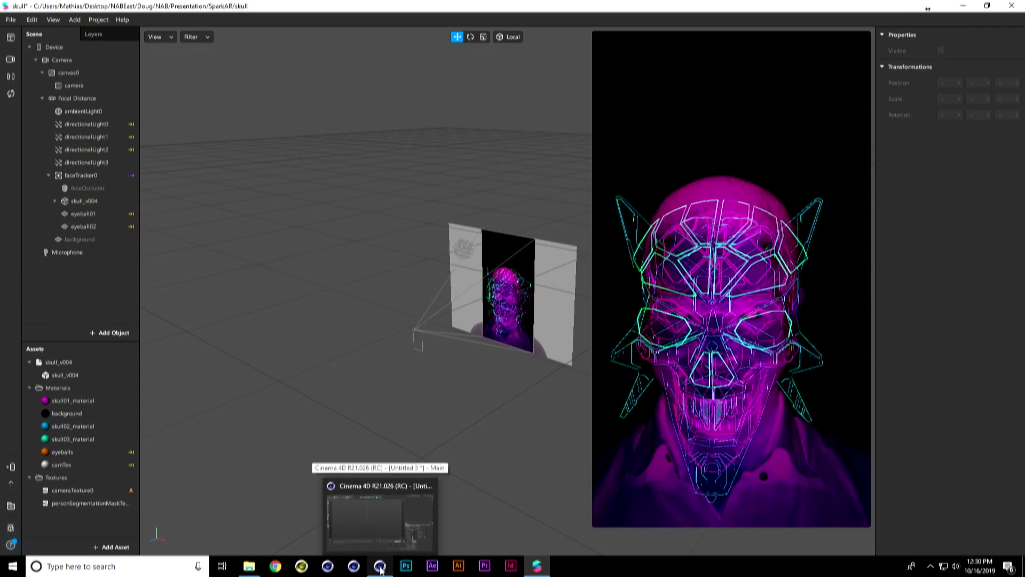
left_click(381, 567)
key("alt+Tab")
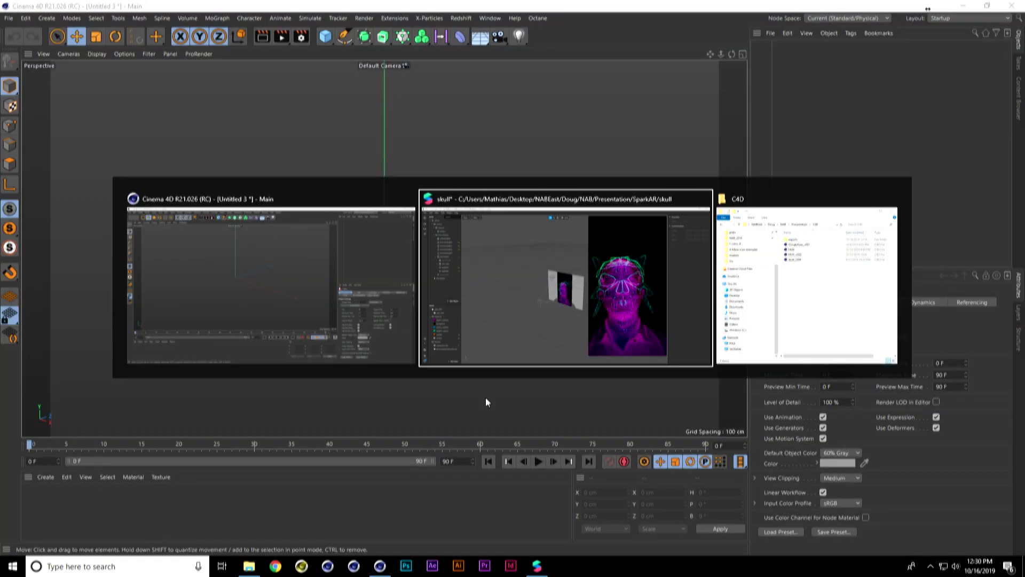
left_click(832, 323)
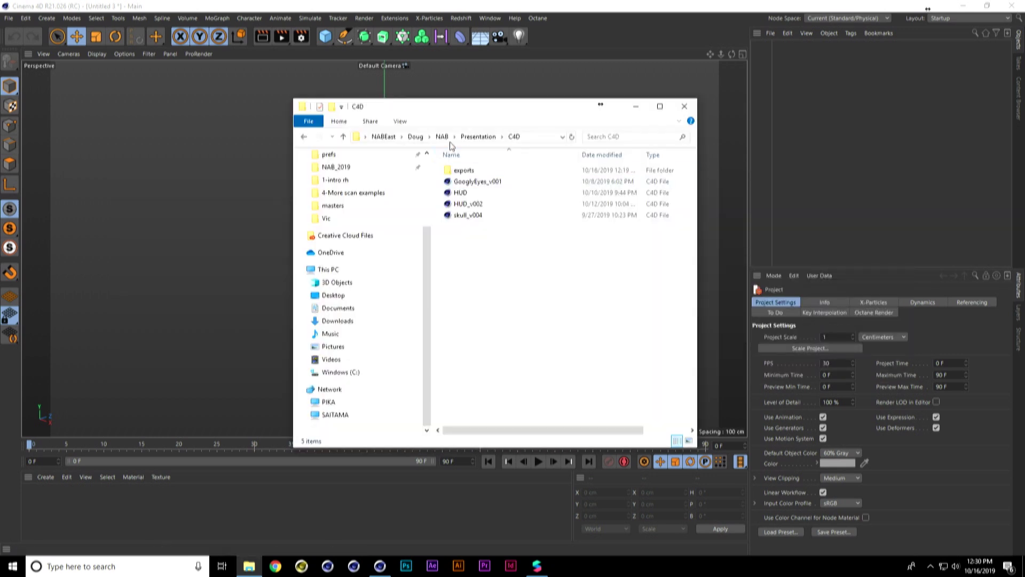
left_click(478, 137)
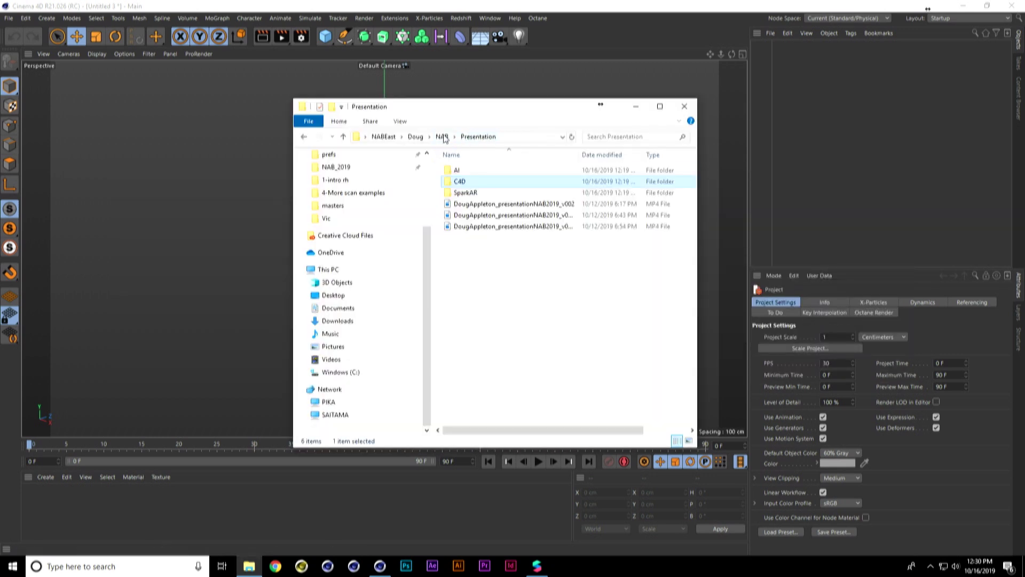
double_click(458, 170)
left_click(483, 171)
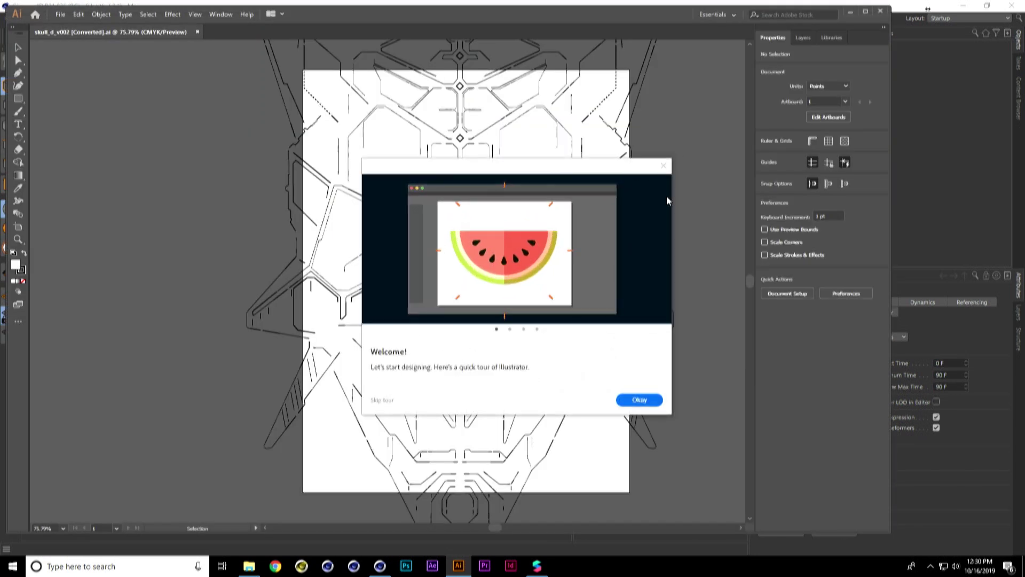
left_click(665, 164)
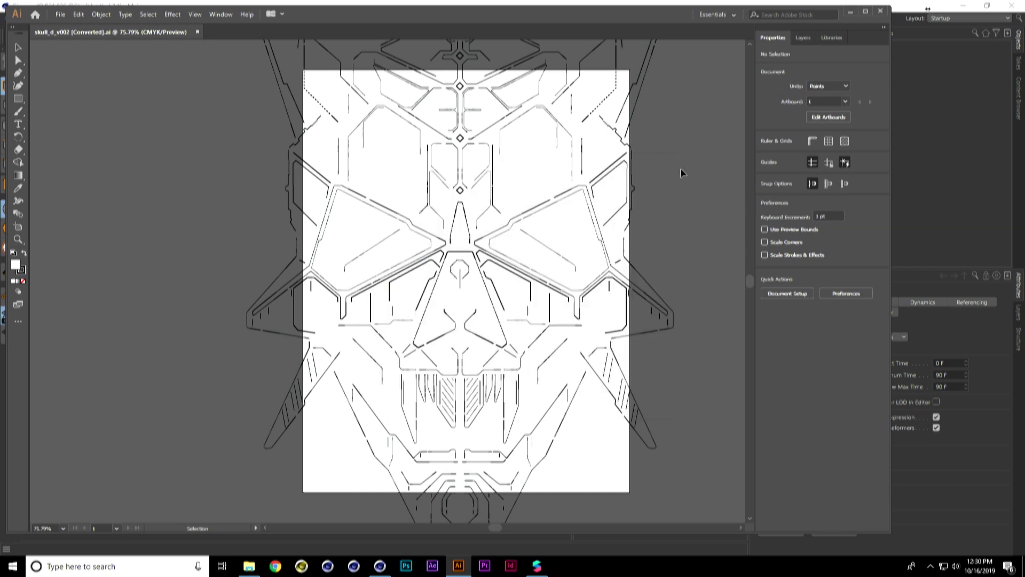
- Try to open skull_d_v003 from the AI folder and examine the overall skull line artwork in Illustrator
key("alt+Tab")
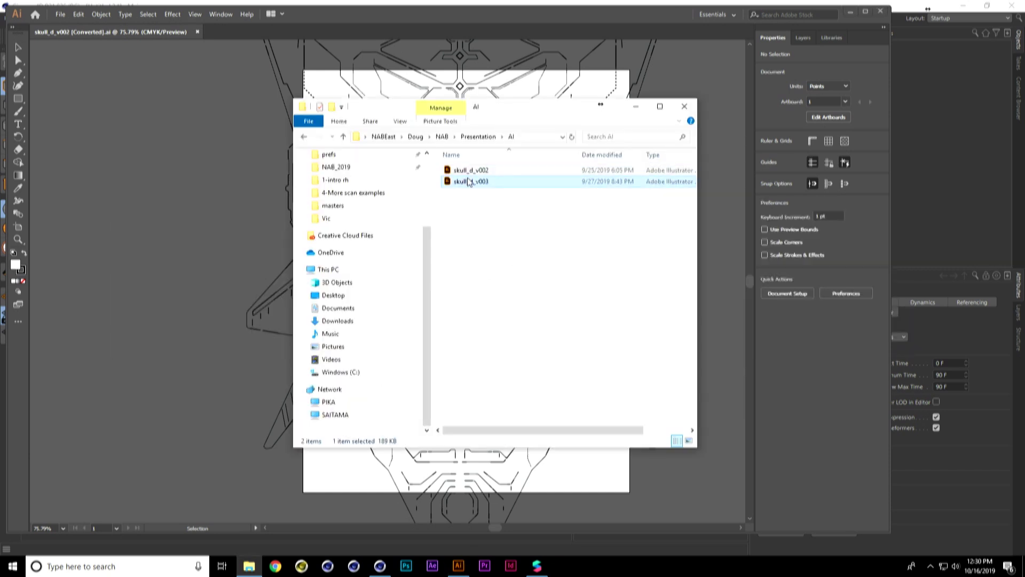
double_click(468, 181)
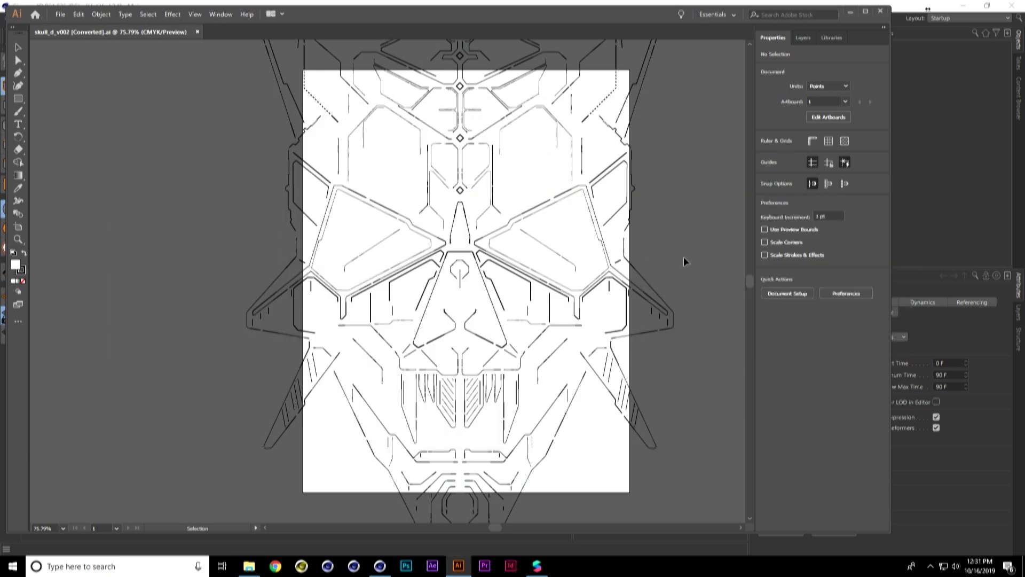
key("z")
left_click(414, 252, "alt")
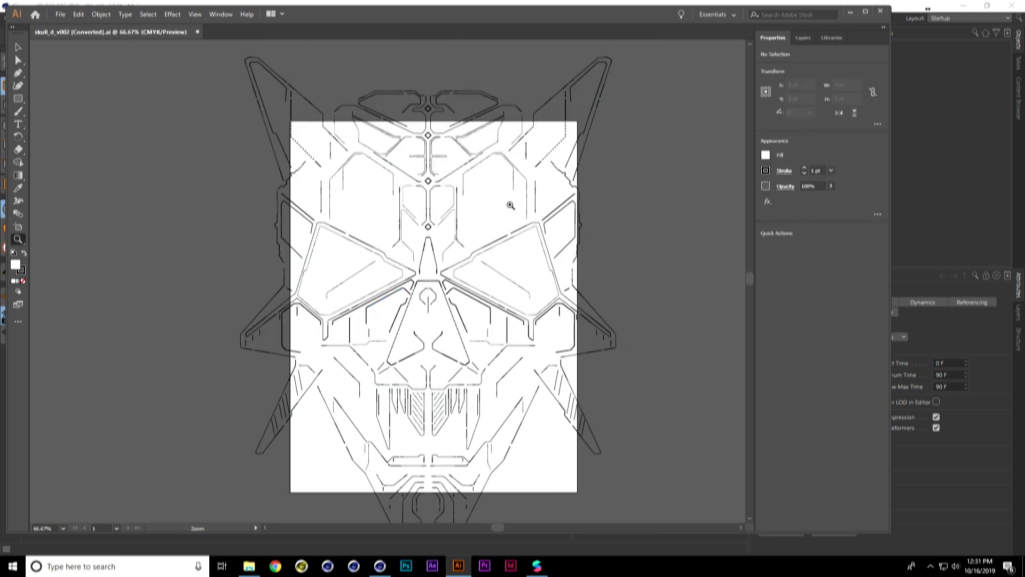
left_click_drag(501, 274, 524, 263)
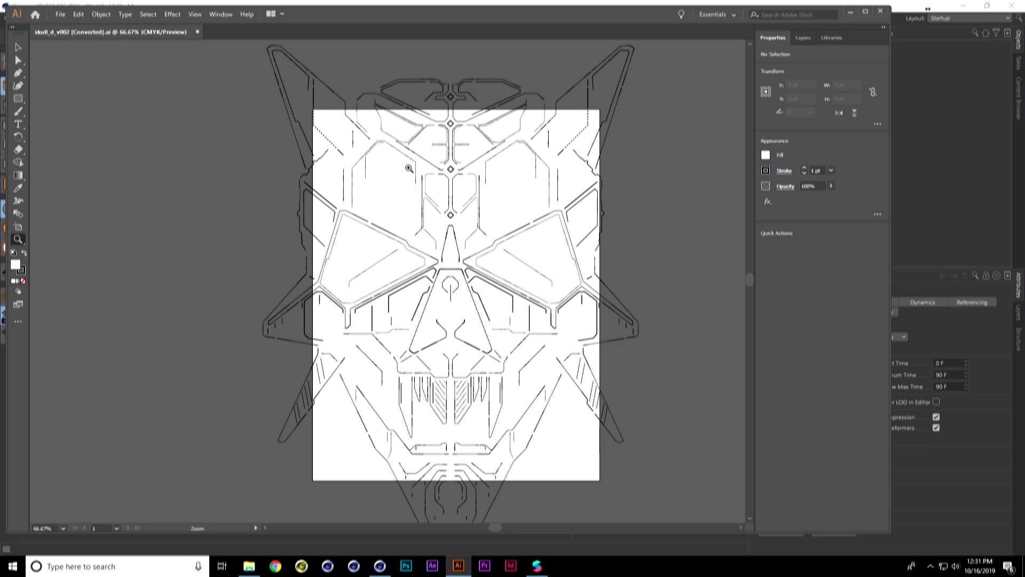
- Try saving the skull artwork as an Adobe Illustrator file in the legacy Illustrator 3 version, and cancel the save
left_click(60, 14)
left_click(107, 107)
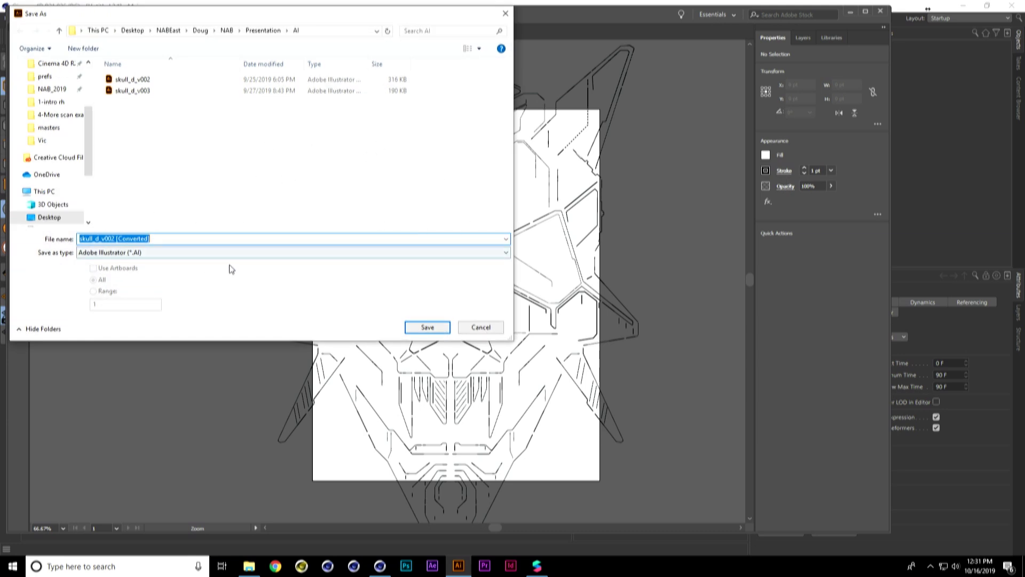
left_click(427, 327)
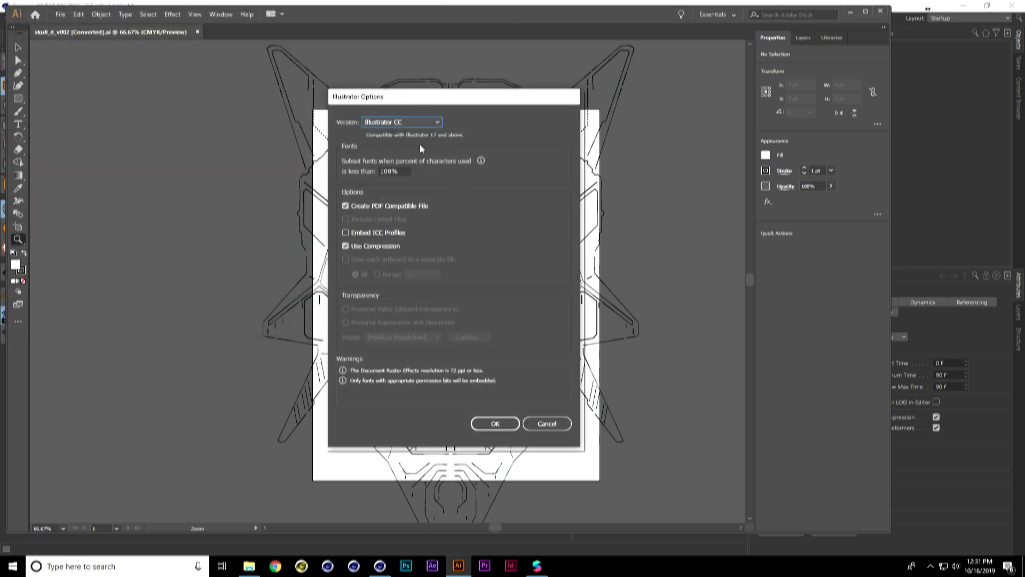
left_click(432, 121)
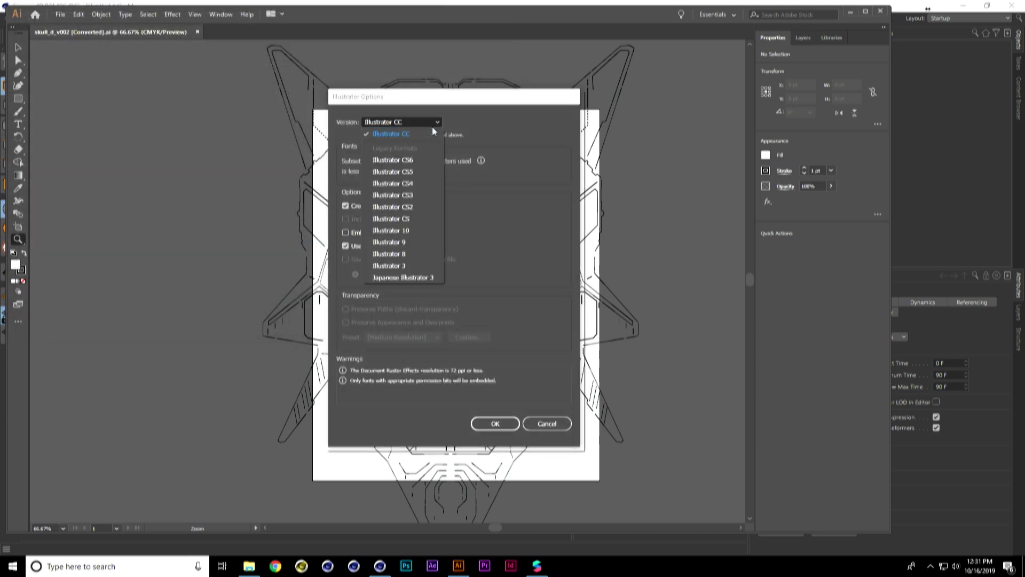
left_click(399, 266)
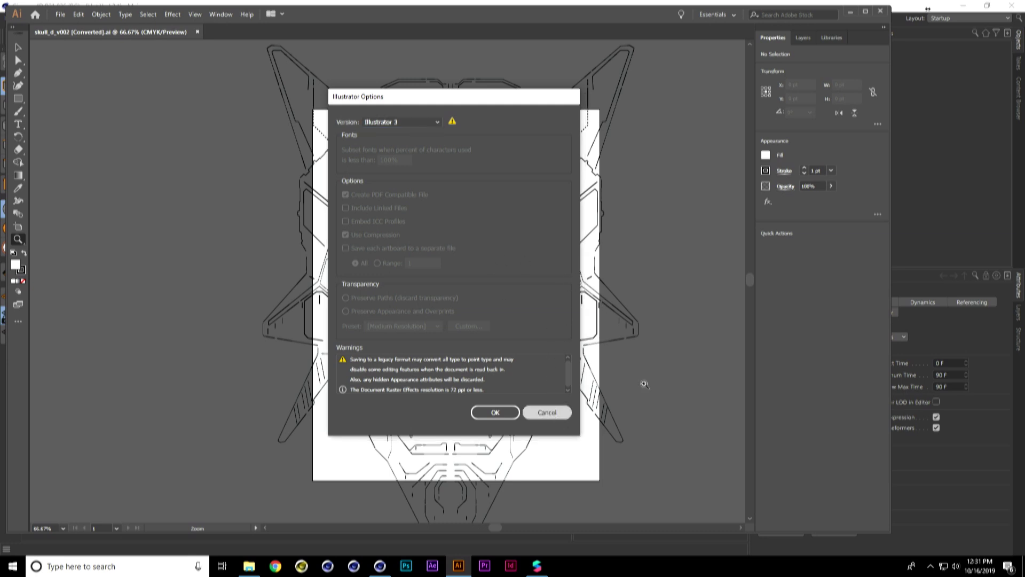
left_click(550, 415)
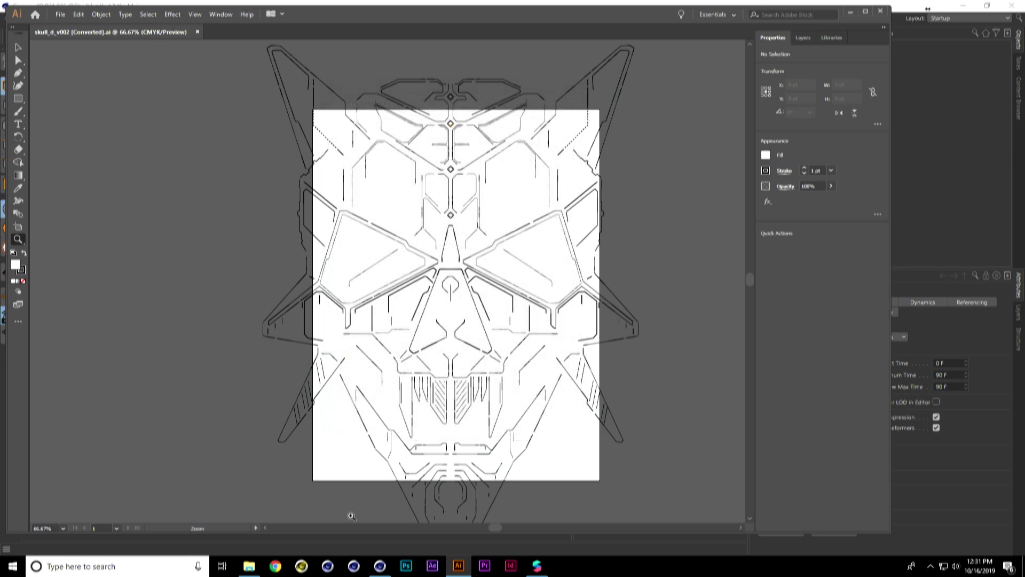
- Import skull_d_v002 from the AI folder into Cinema 4D at scale 1 centimeter with Connect Splines on
left_click(380, 565)
key("alt+Tab")
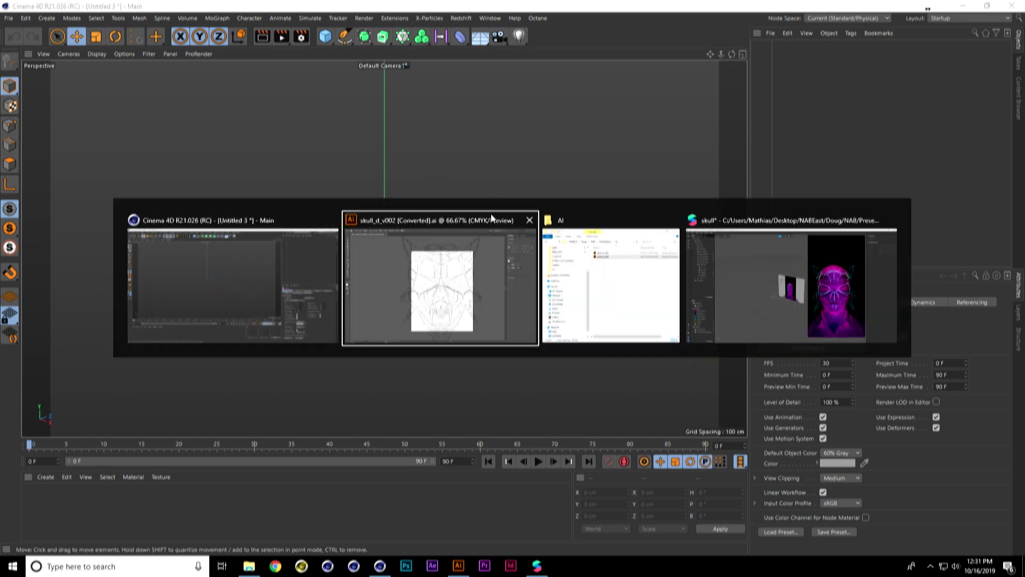
left_click_drag(484, 196, 240, 193)
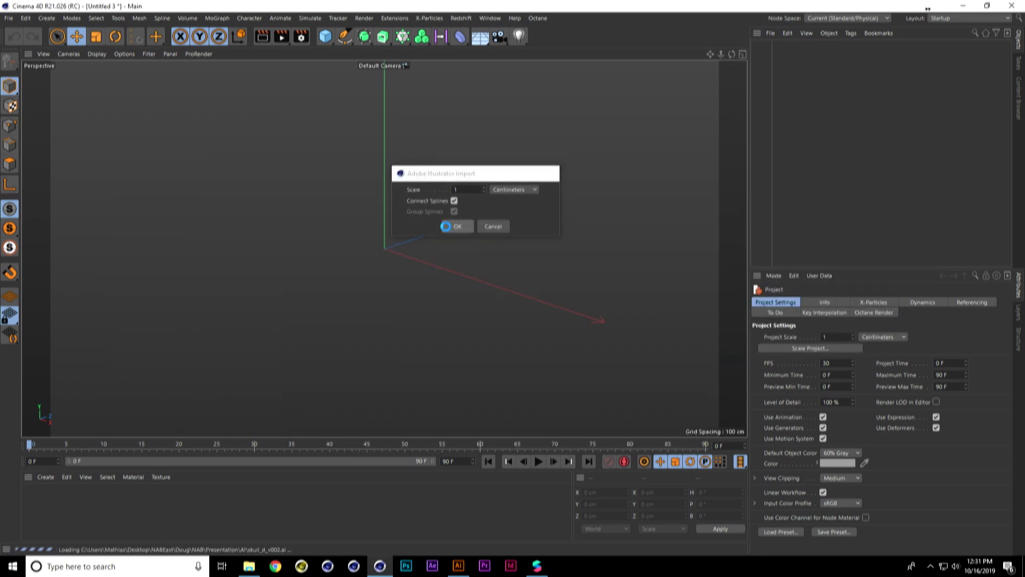
left_click(457, 226)
scroll(546, 204, "down", 10)
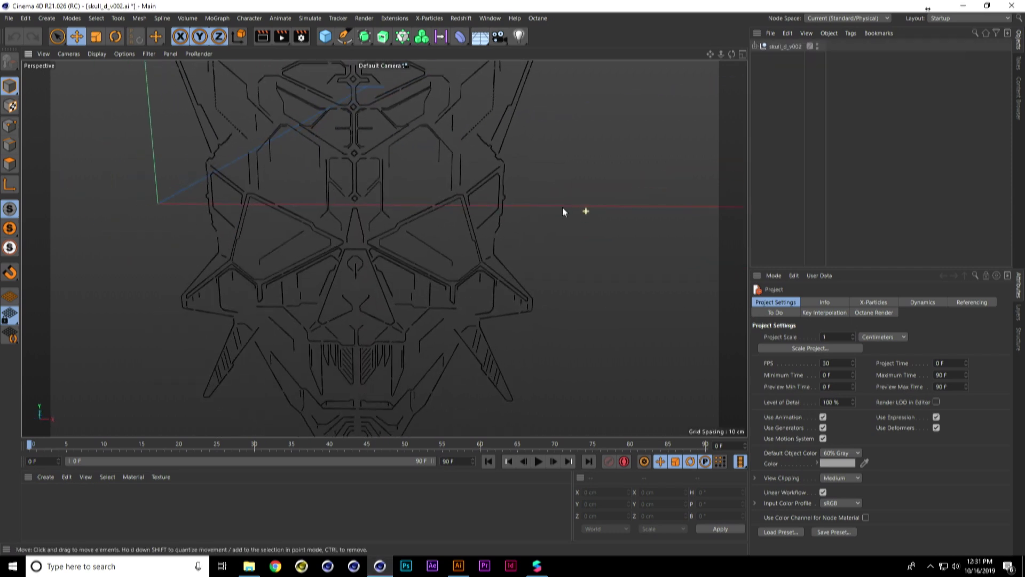
- Center the skull_d_v002 null at the origin by setting its X and Y positions to 0 cm
left_click(785, 46)
left_click(784, 302)
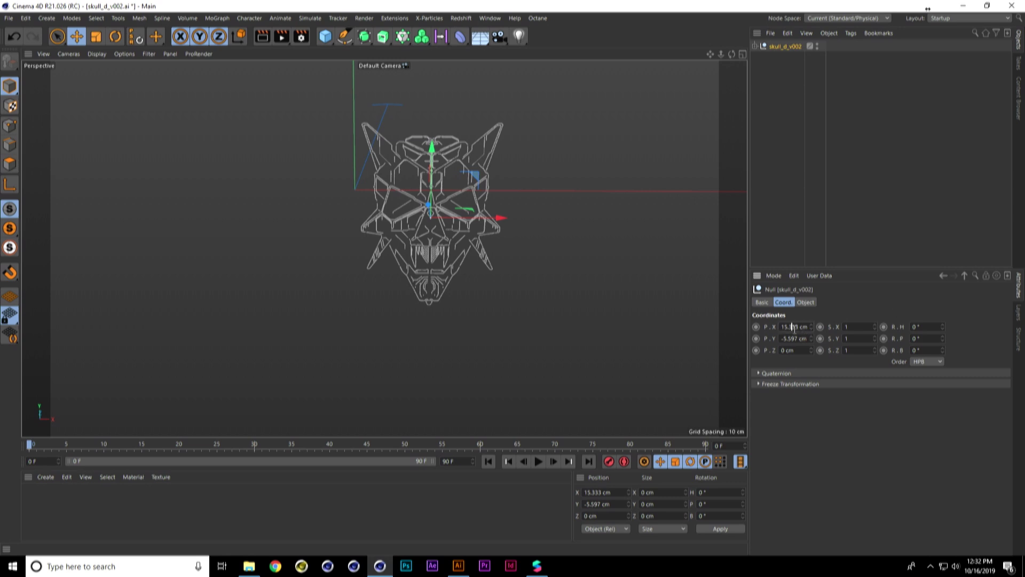
double_click(794, 327)
type("0")
key("Tab")
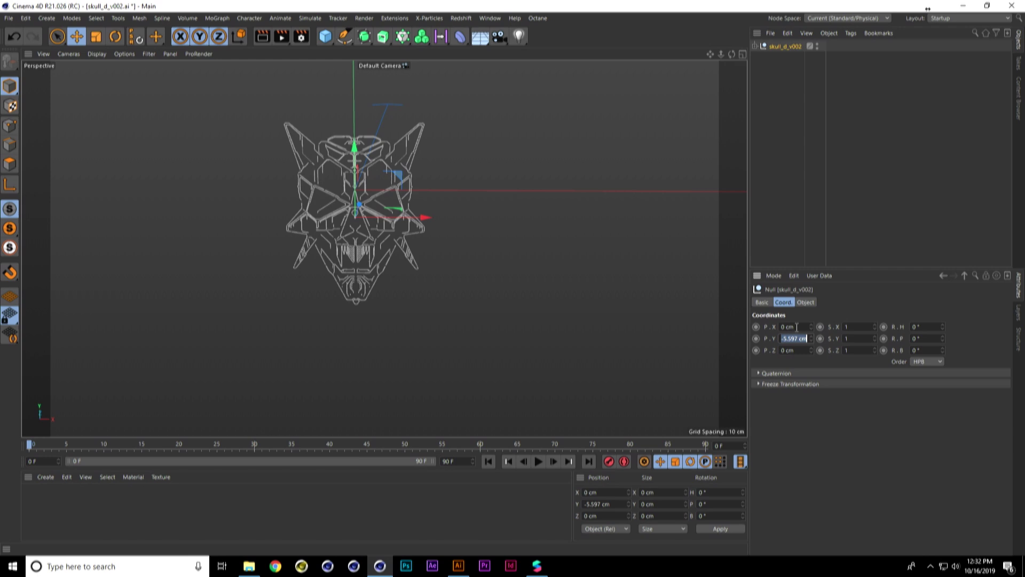
type("0")
key("Tab")
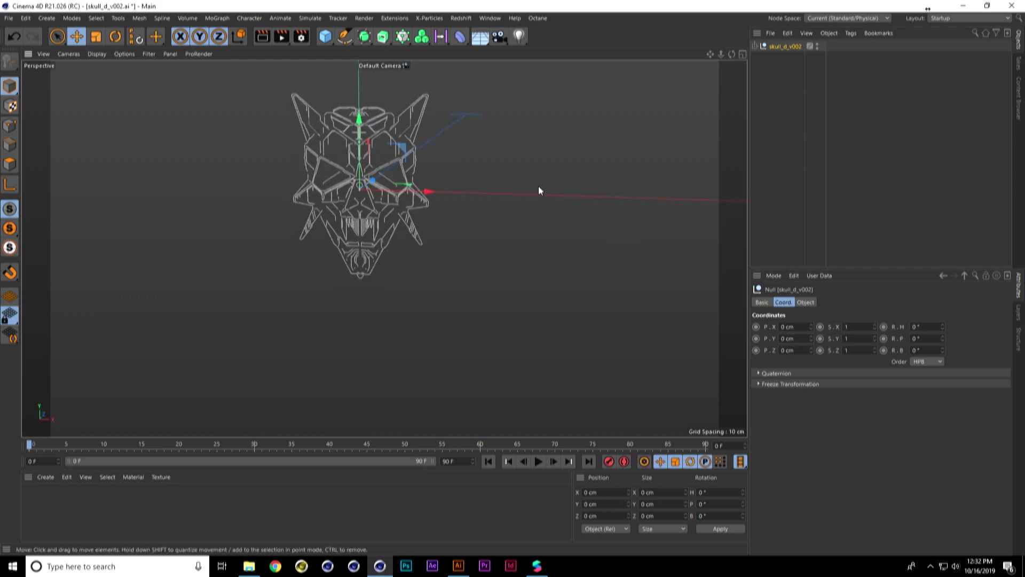
- Import skull_d_v003 from the AI folder into Cinema 4D with Connect Splines on
key("alt+Tab")
left_click_drag(489, 199, 251, 219)
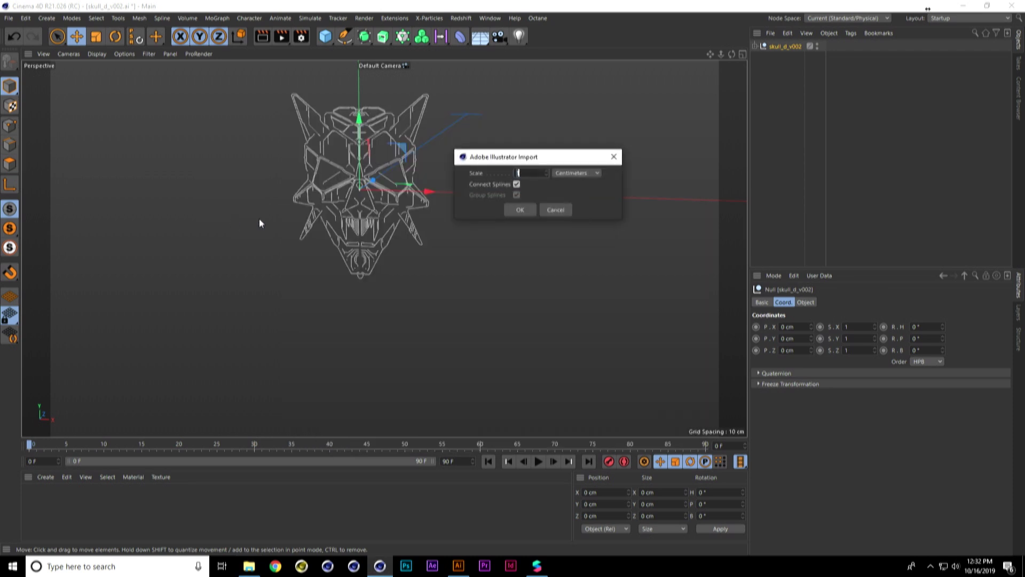
left_click(527, 210)
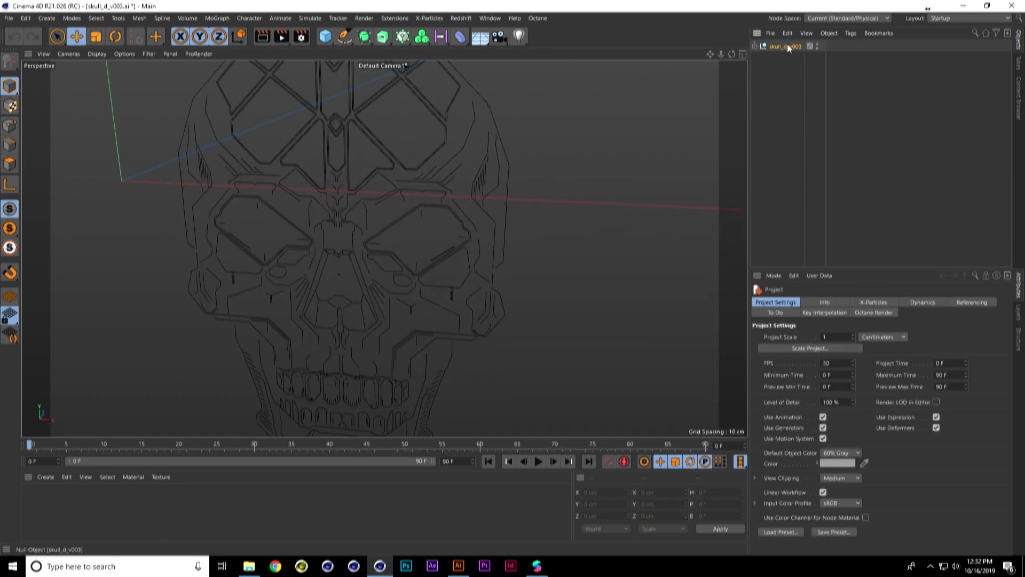
- Set the X and Y positions of the skull_d_v003 null to 0 cm
left_click(785, 46)
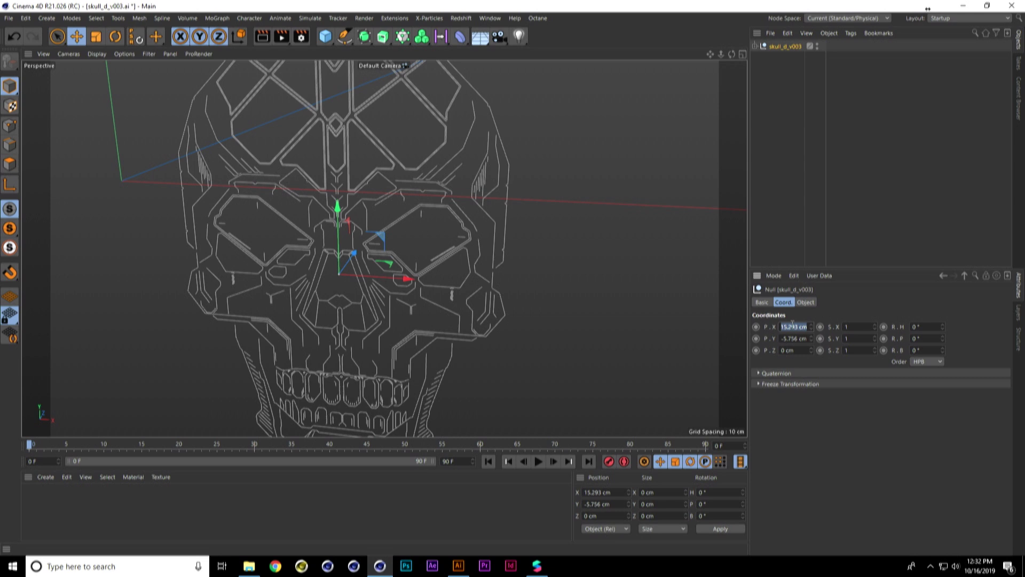
type("0")
key("Tab")
type("0")
key("Return")
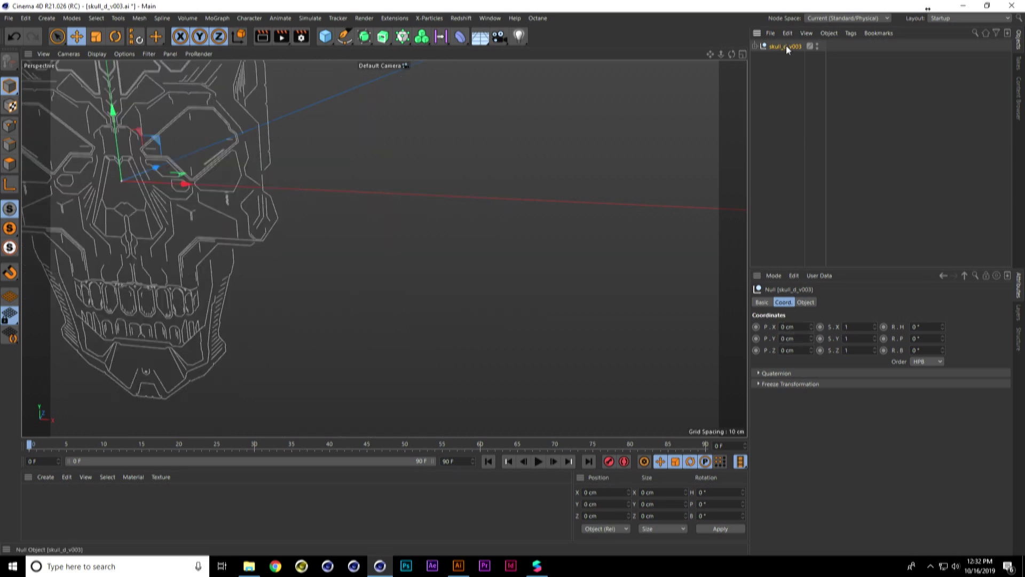
- Copy the skull_d_v003 null into the skull_d_v002.ai document so both skull drawings share one scene
left_click(490, 18)
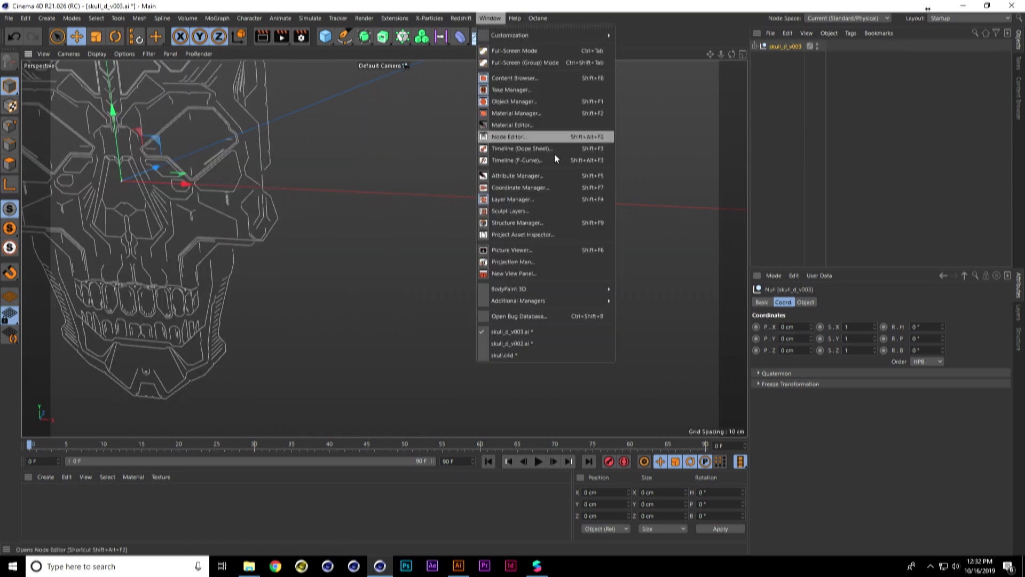
left_click(525, 344)
key("ctrl+v")
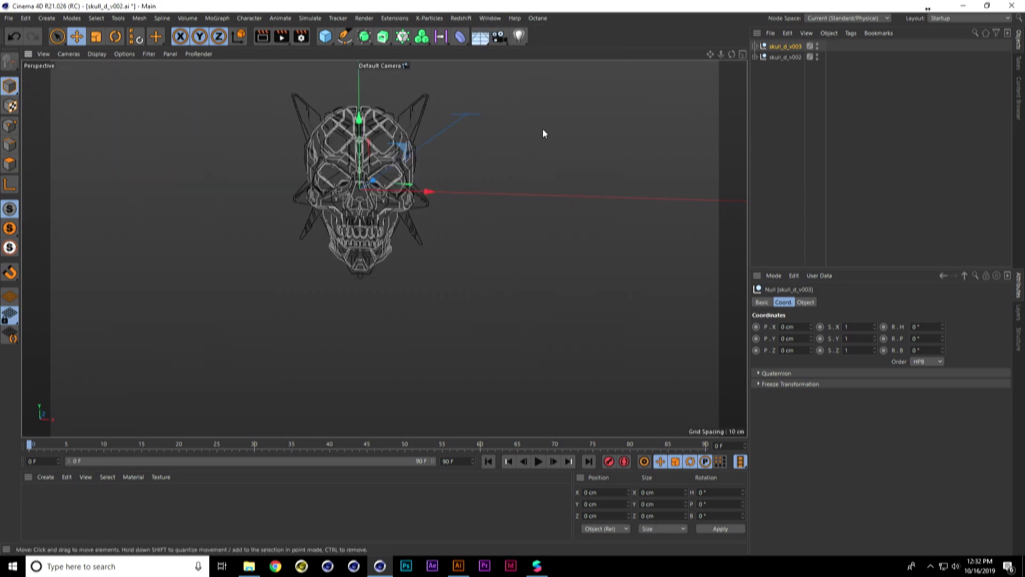
left_click_drag(595, 140, 552, 216, "alt")
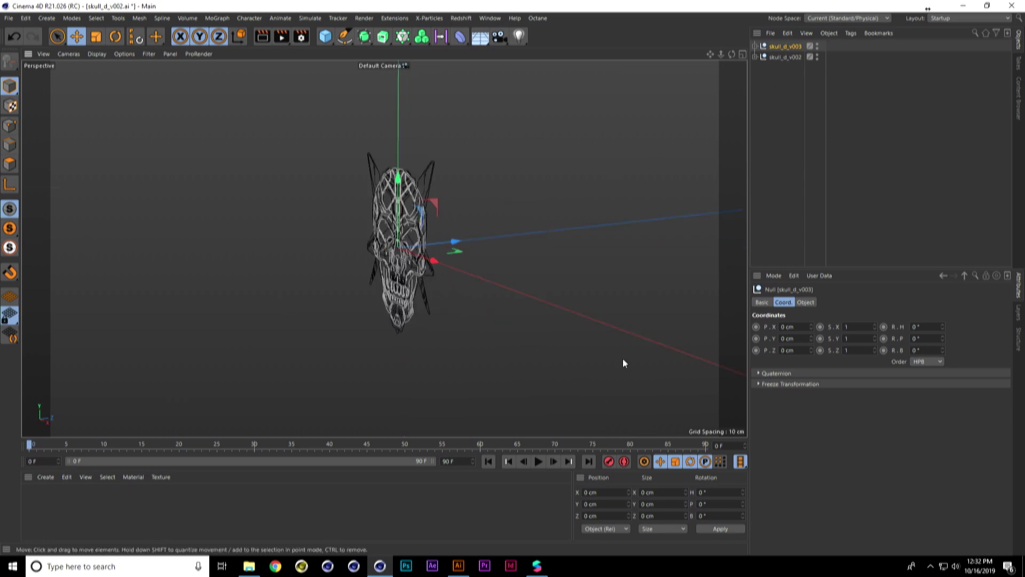
- Check the finished skull effect in Spark AR as a reference and return to the Cinema 4D scene
left_click(539, 567)
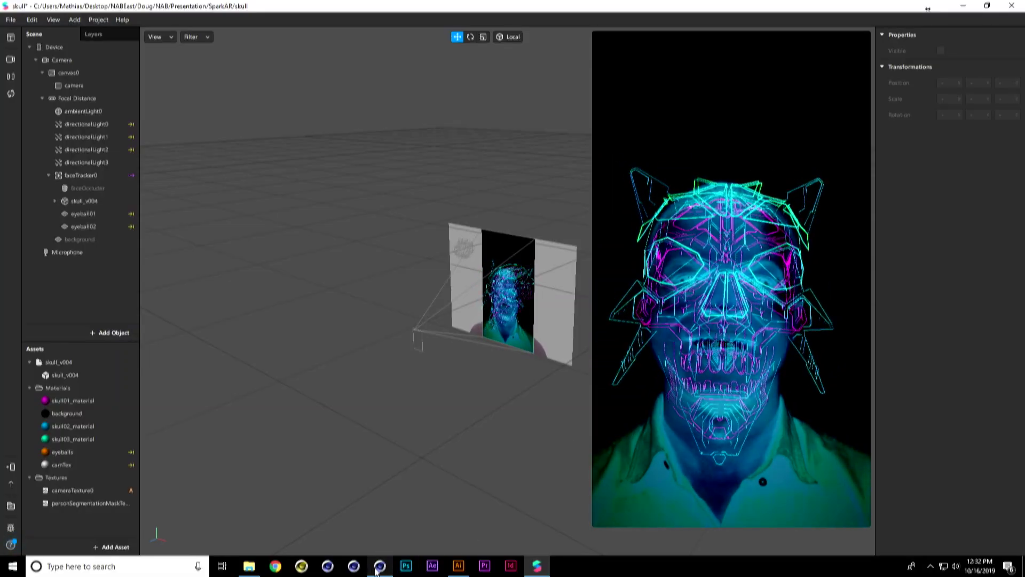
mouse_move(381, 568)
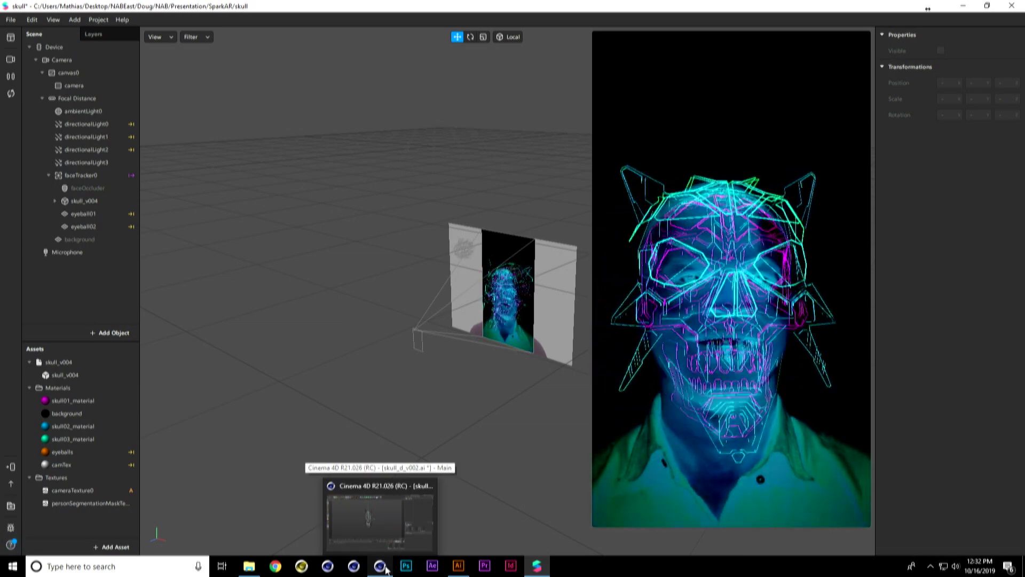
left_click(383, 524)
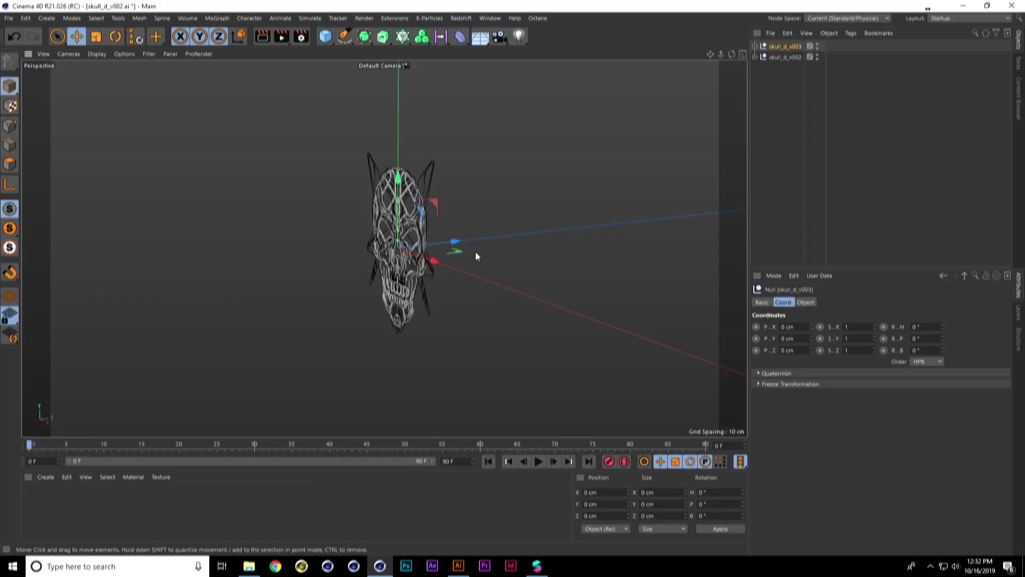
- Rename the skull_d_v002 null as demonSkull
left_click_drag(534, 211, 511, 213, "alt")
middle_click_drag(473, 188, 516, 208, "alt")
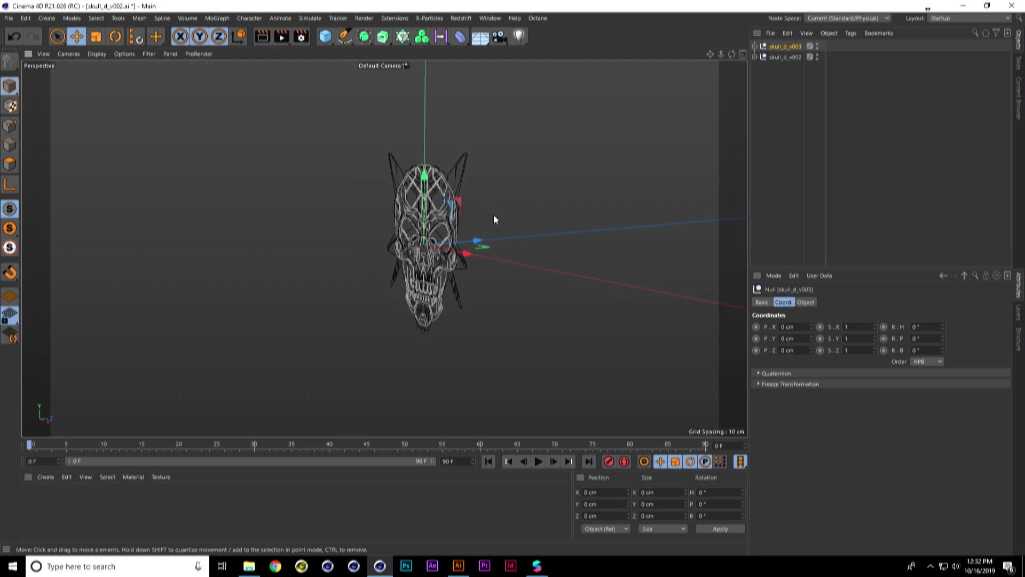
left_click(780, 57)
middle_click_drag(638, 117, 623, 134, "alt")
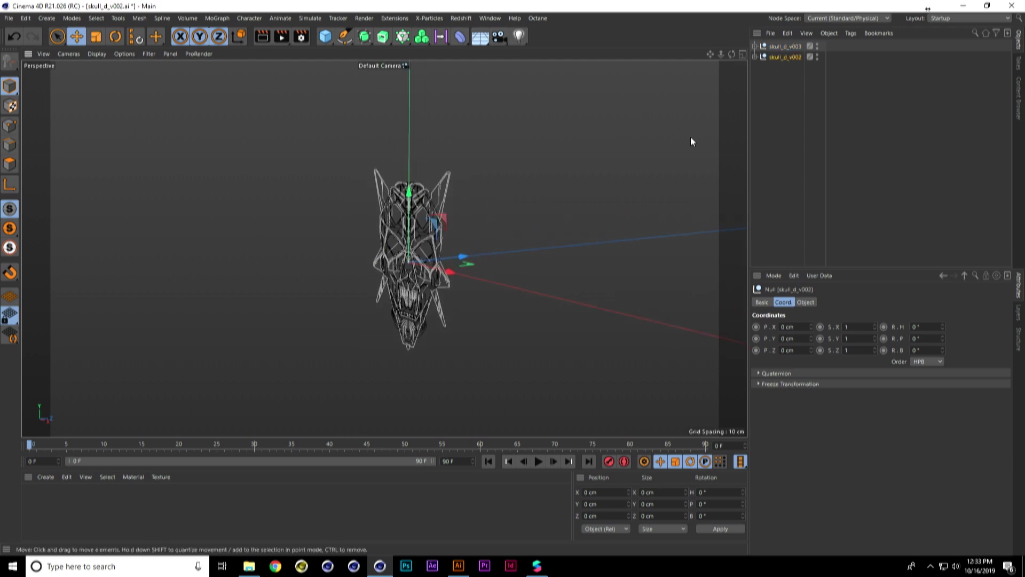
double_click(783, 56)
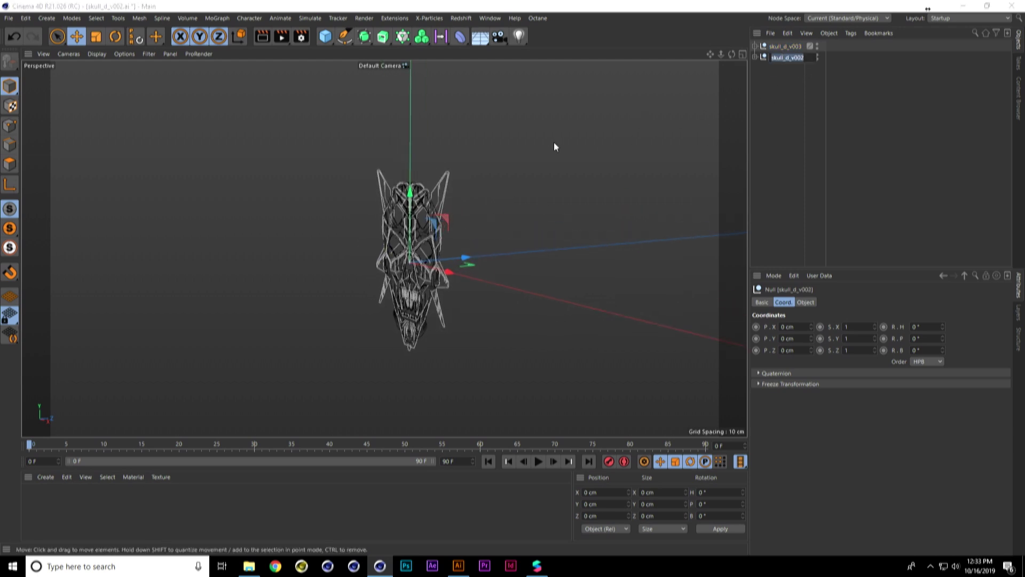
type("demonSkul")
key("Return")
- Offset the demonSkull null to about -5 cm in Z and rename the skull_d_v003 null as skullSkull
left_click_drag(499, 169, 515, 215, "alt")
double_click(787, 46)
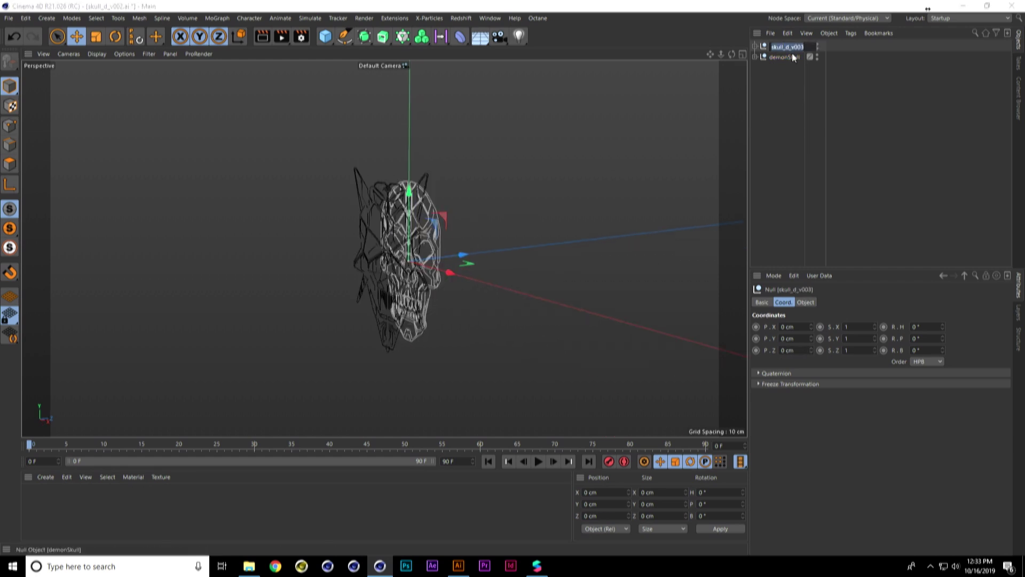
type("skullSkull")
key("Return")
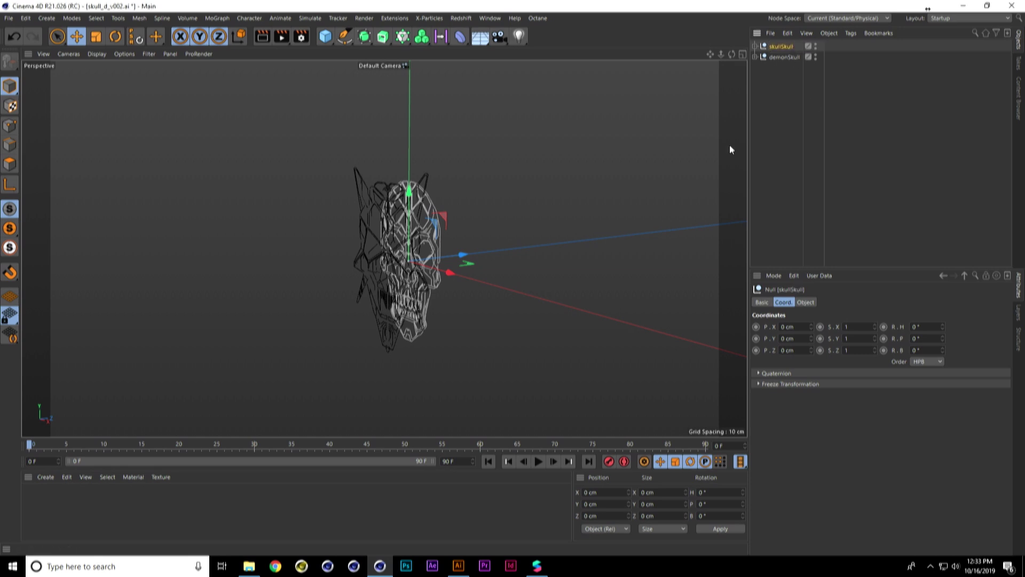
- Hide the demonSkull null in both the editor and the renderer, leaving the skullSkull artwork shown
left_click_drag(662, 190, 588, 176, "alt")
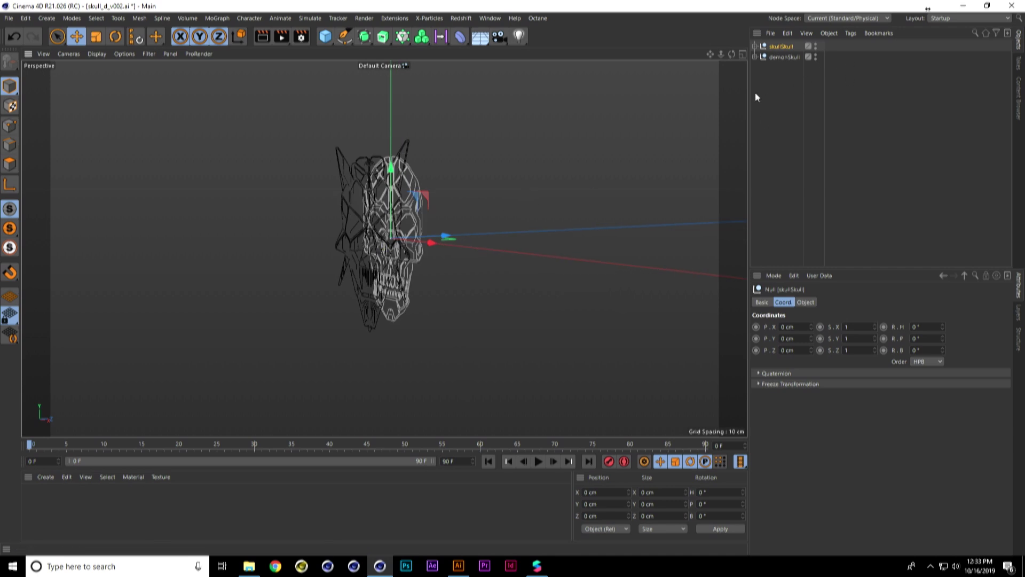
left_click(804, 58)
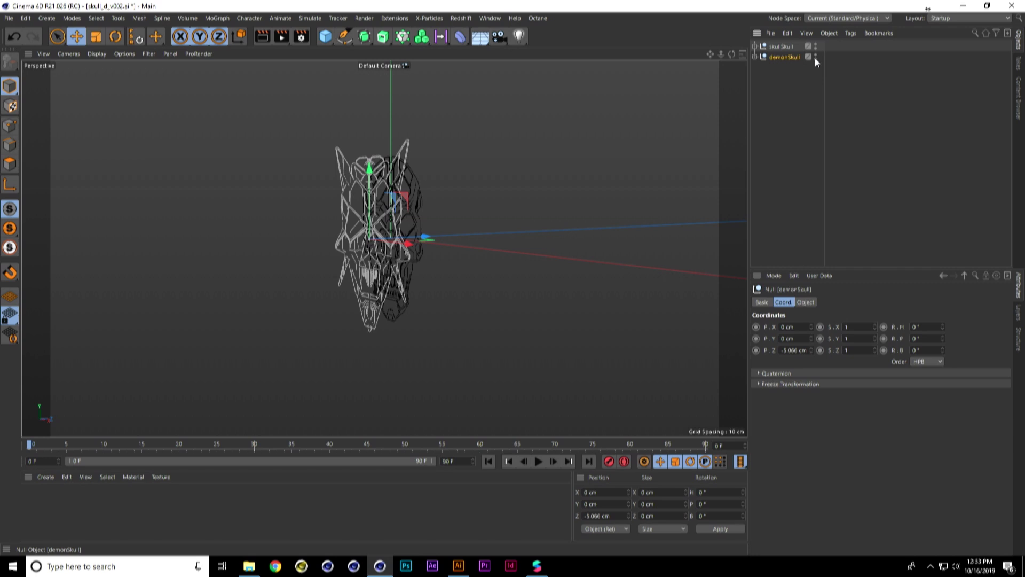
left_click(816, 58)
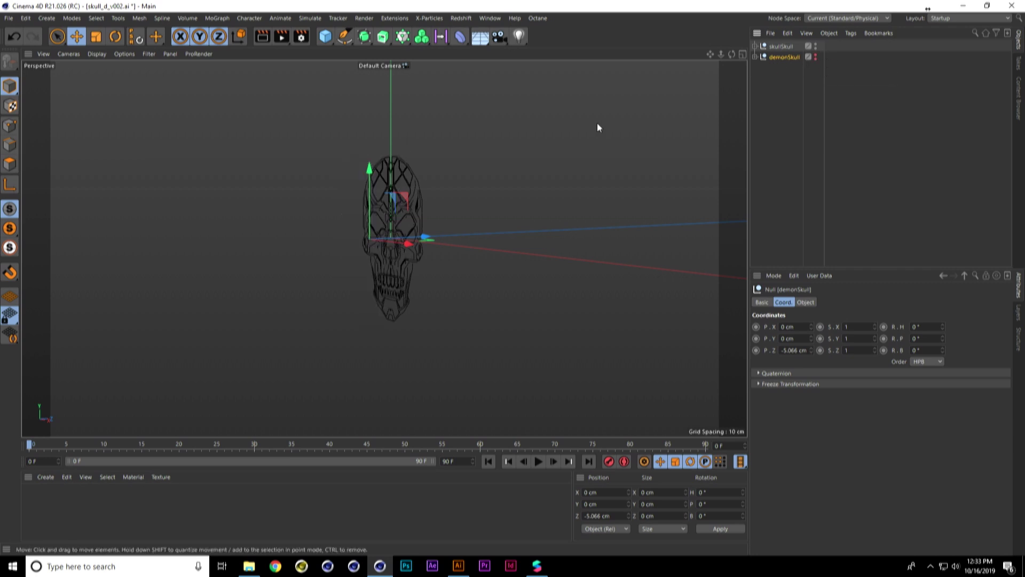
left_click_drag(525, 134, 422, 160, "alt")
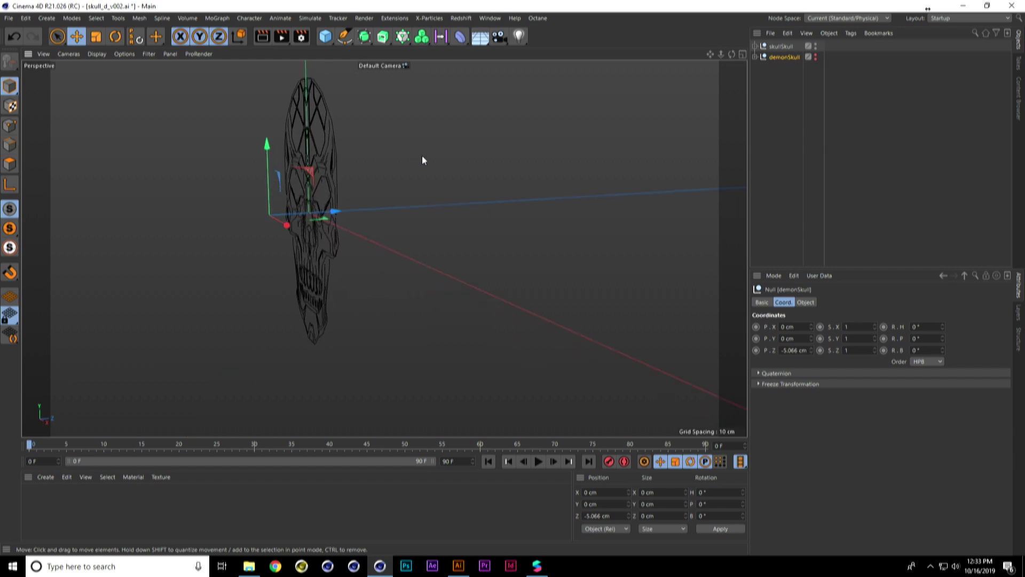
mouse_move(468, 185)
left_mouse_down("alt")
mouse_move(469, 163)
mouse_move(452, 175)
left_mouse_up("alt")
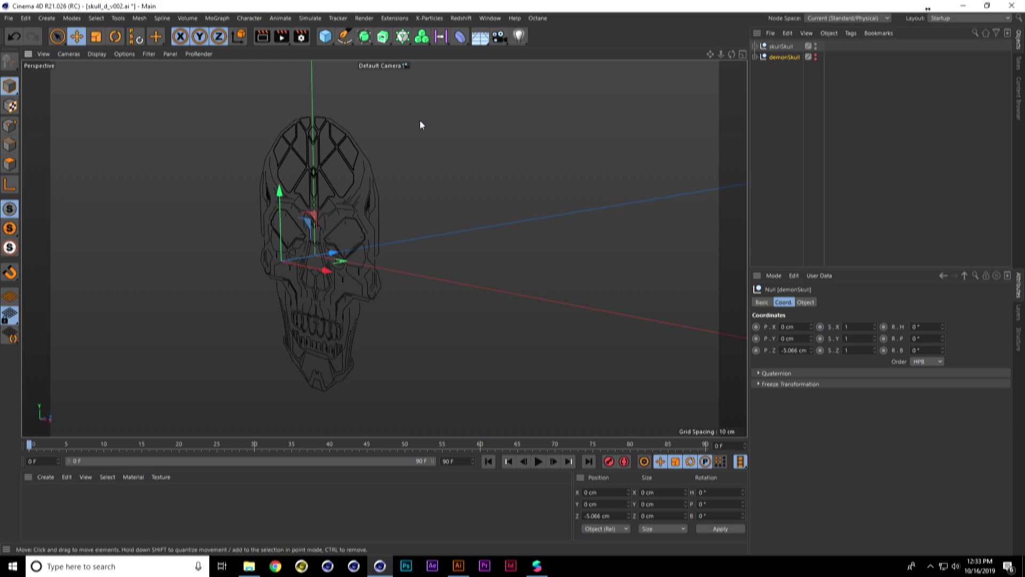
left_click_drag(437, 121, 482, 140, "alt")
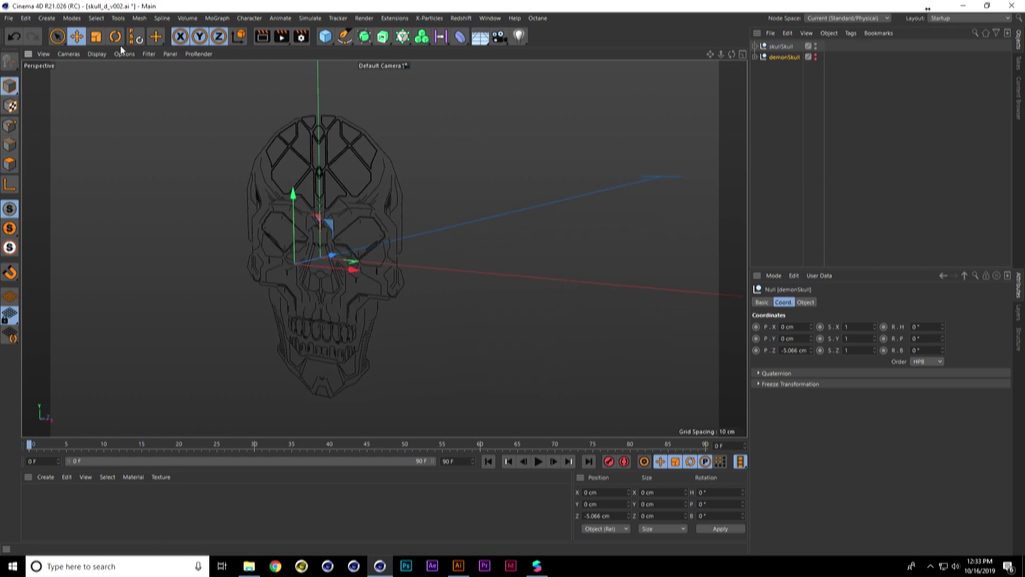
- Open the skull scene file from the Siggraph_2019 Vic folder
left_click(8, 17)
left_click(37, 47)
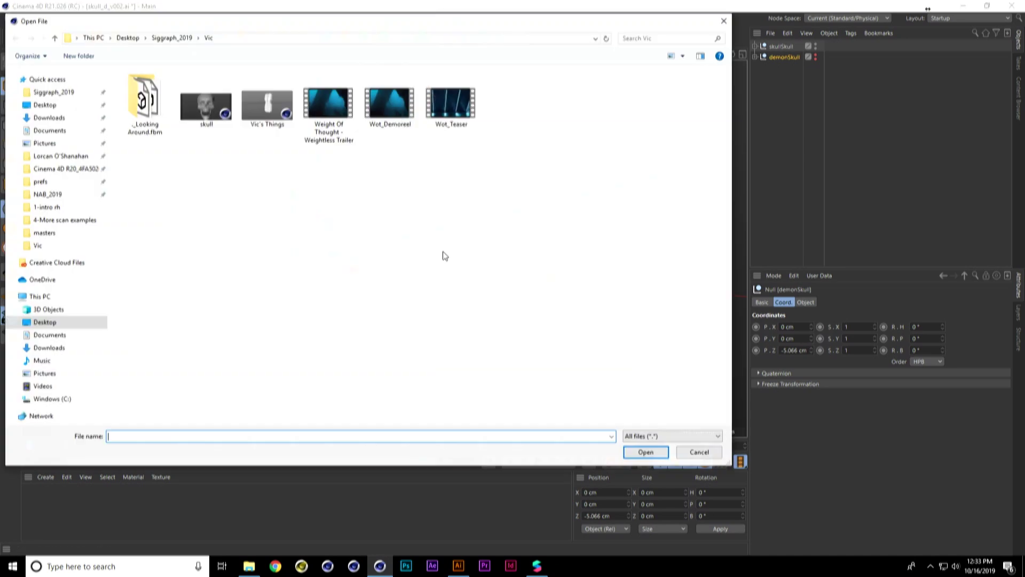
left_click(215, 115)
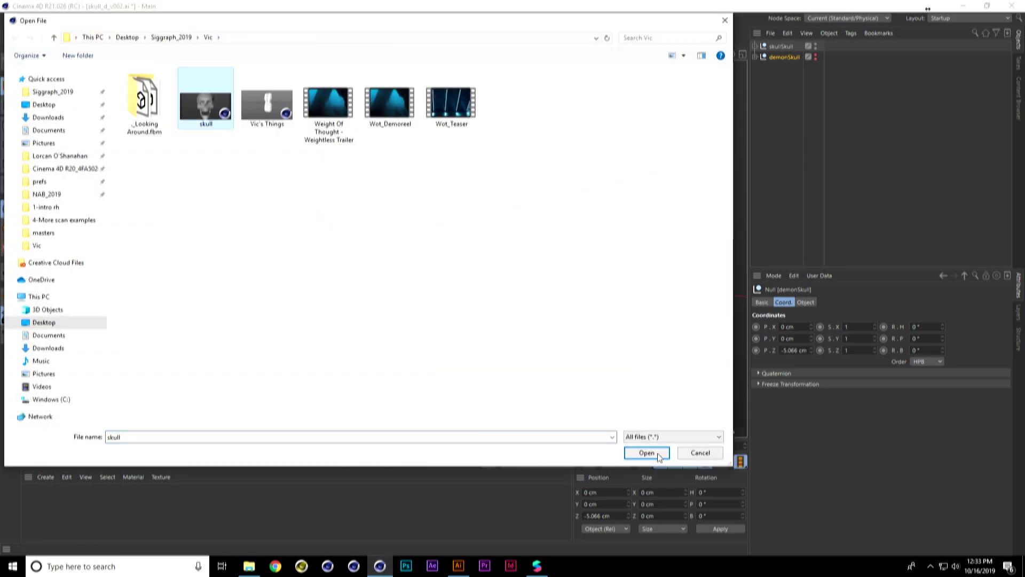
left_click(648, 453)
left_click(544, 321)
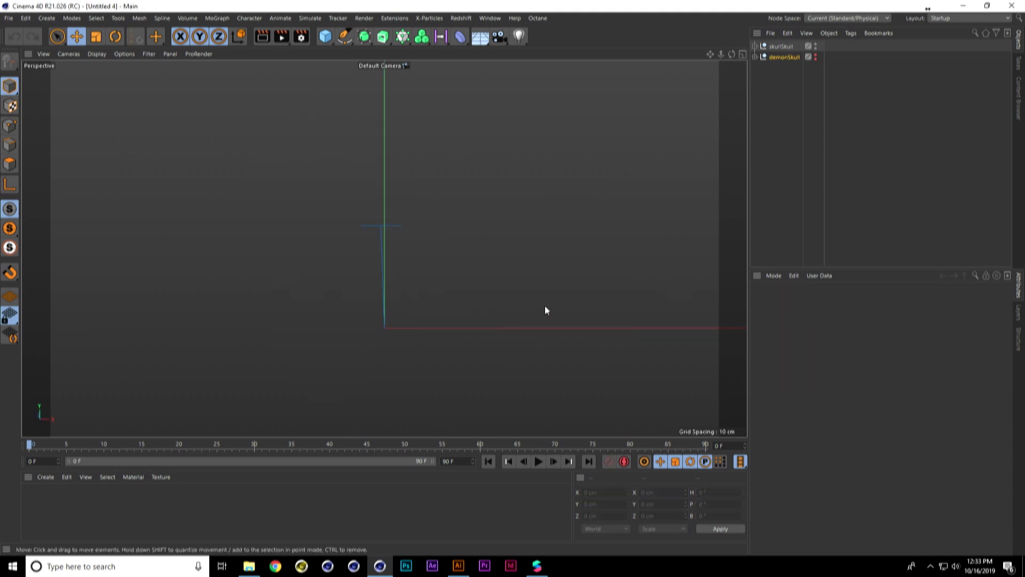
left_click_drag(561, 246, 503, 229, "alt")
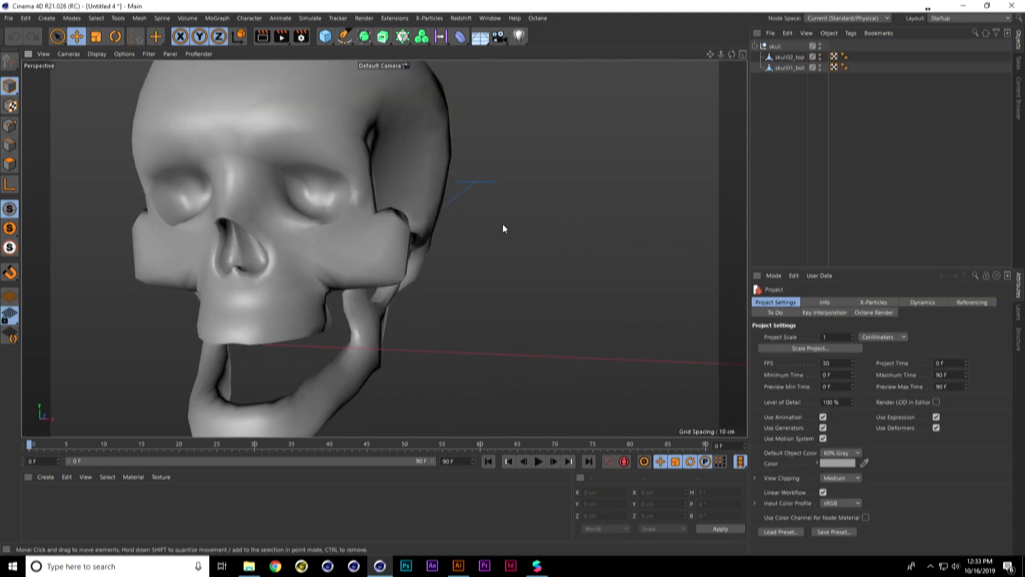
- Look at the Content Browser as a source of preset models and close it
left_click(494, 21)
left_click(527, 81)
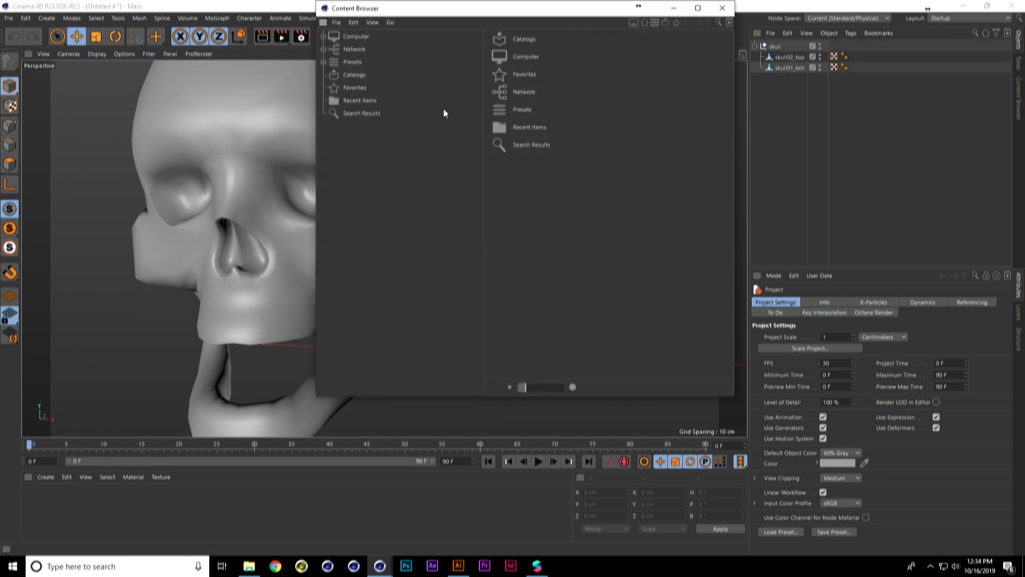
left_click(722, 8)
- Copy the skull02_top and skull01_bot meshes into the skull_d_v002.ai document
scroll(520, 156, "up", 5)
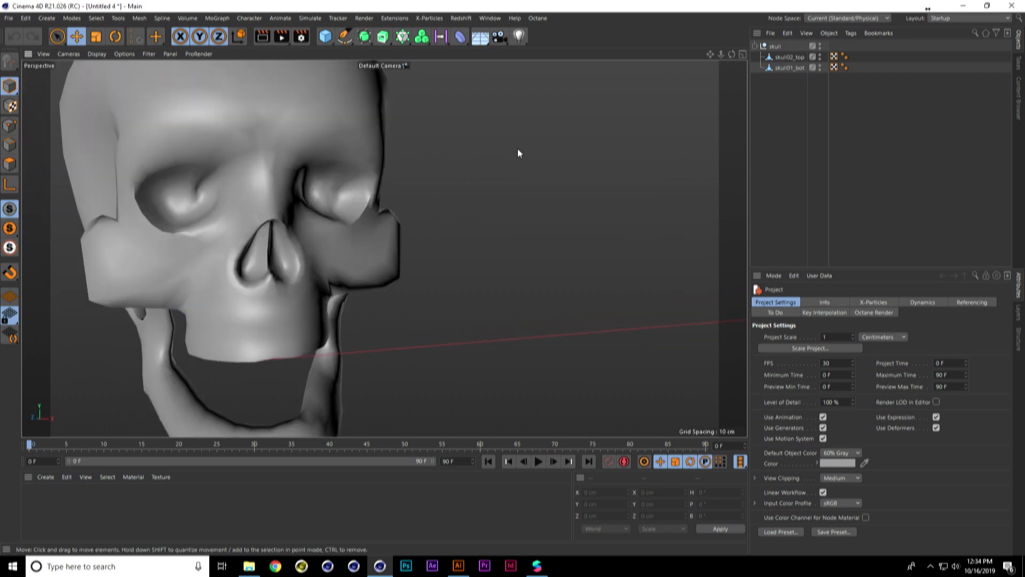
mouse_move(456, 175)
left_mouse_down("alt")
mouse_move(573, 209)
mouse_move(464, 193)
left_mouse_up("alt")
left_click(399, 195)
left_click_drag(400, 196, 515, 168, "alt")
left_click(341, 357, "shift")
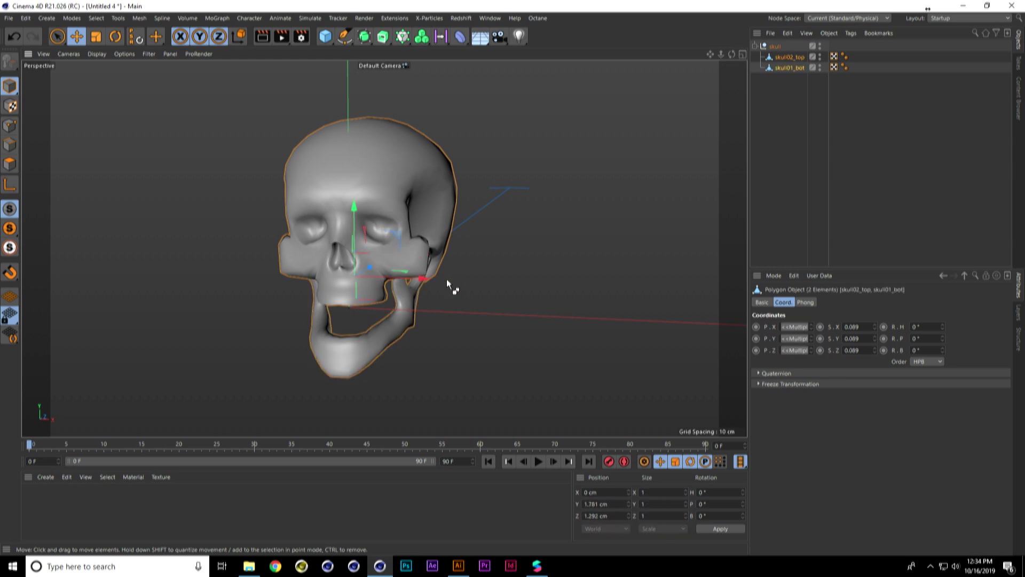
left_click(491, 17)
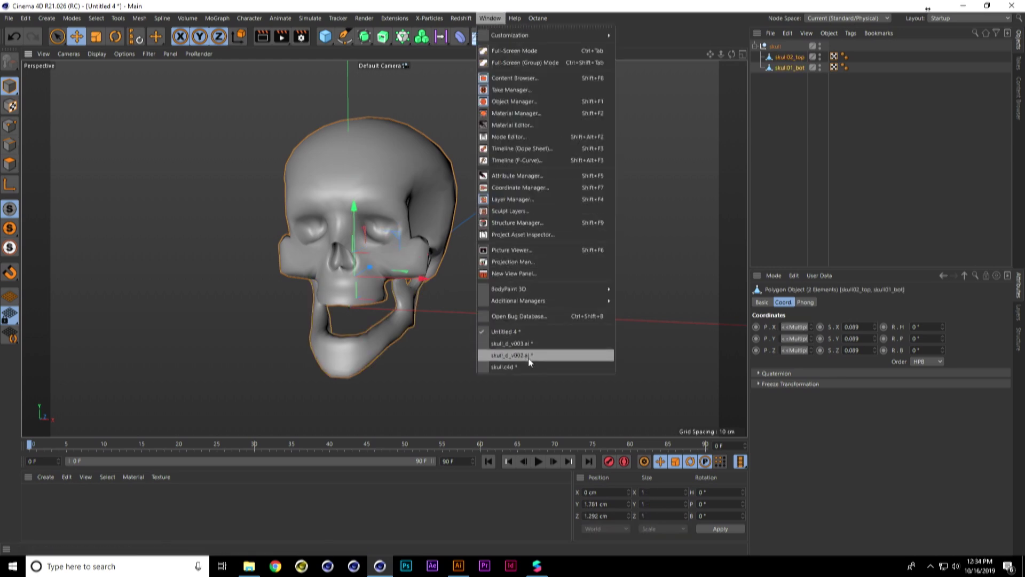
left_click(528, 357)
key("ctrl+v")
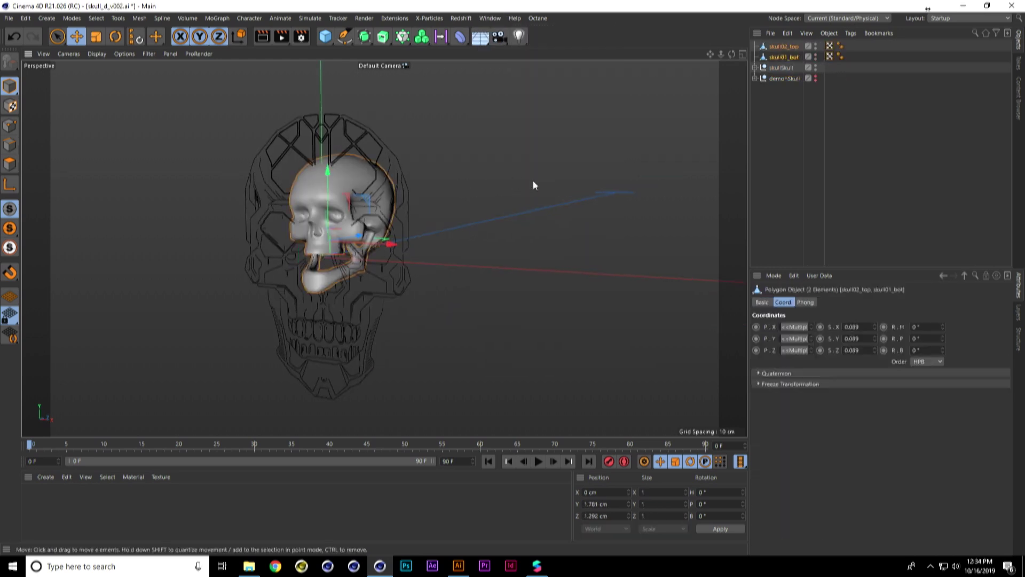
- Group the skull02_top and skull01_bot meshes under a null and scale it up toward the line artwork's size
left_click_drag(562, 184, 516, 204, "alt")
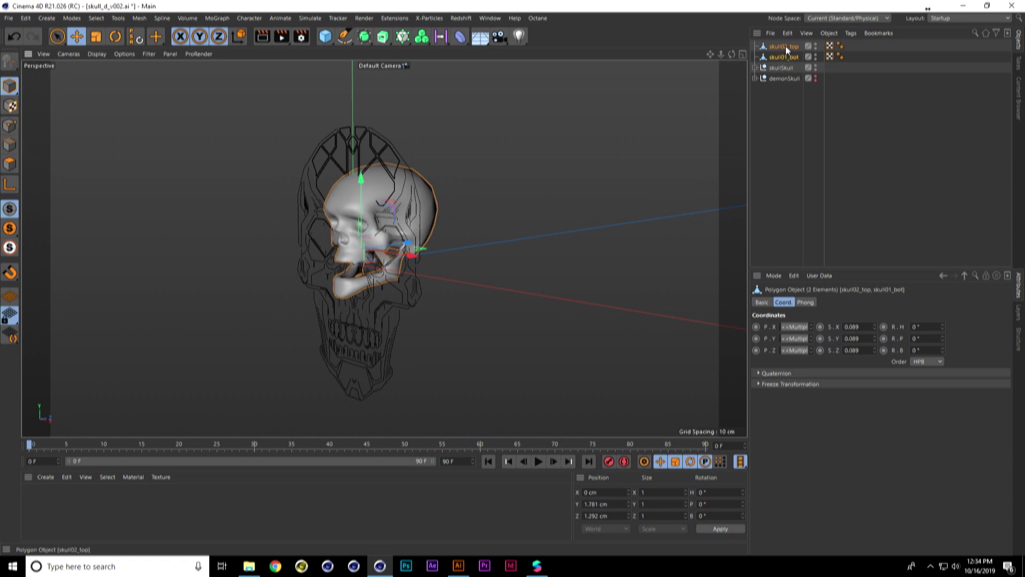
key("alt+g")
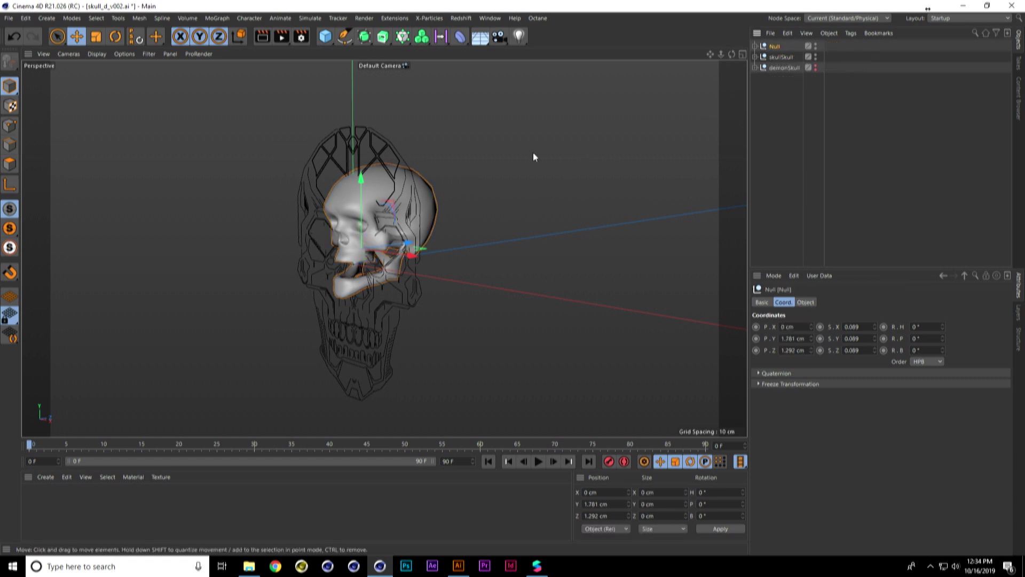
key("t")
mouse_move(504, 178)
left_mouse_down("alt")
mouse_move(499, 221)
mouse_move(625, 208)
mouse_move(470, 206)
left_mouse_up("alt")
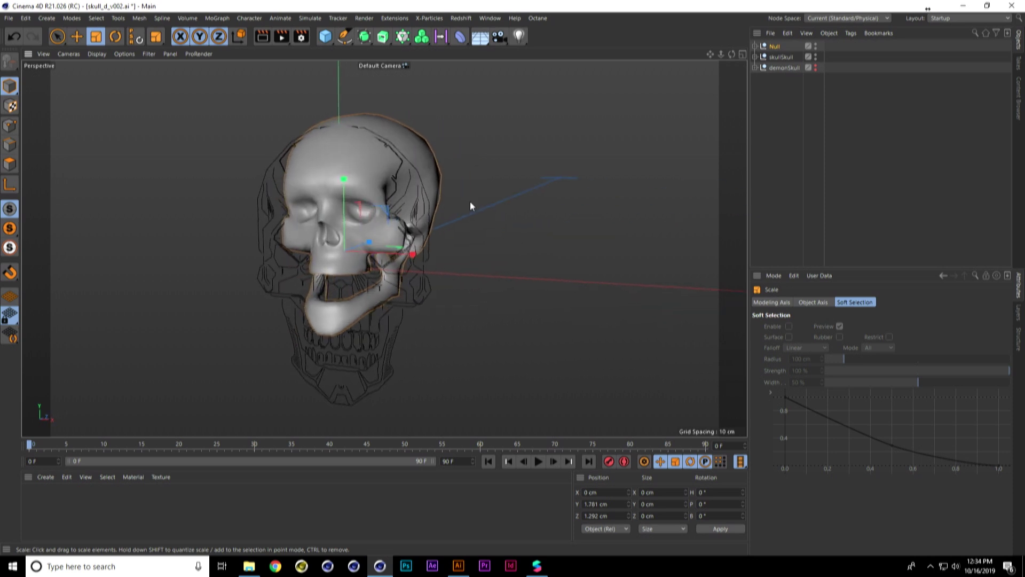
- Enlarge the skull mesh group further in the Front view to match the width of the skullSkull line artwork
left_click(742, 55)
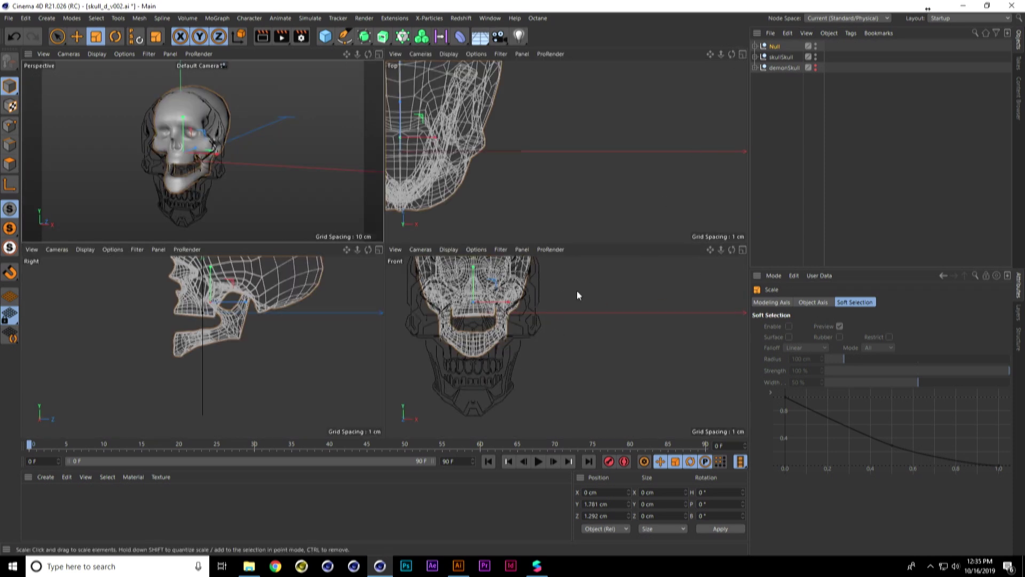
scroll(585, 299, "up", 3)
middle_click_drag(592, 310, 633, 316, "alt")
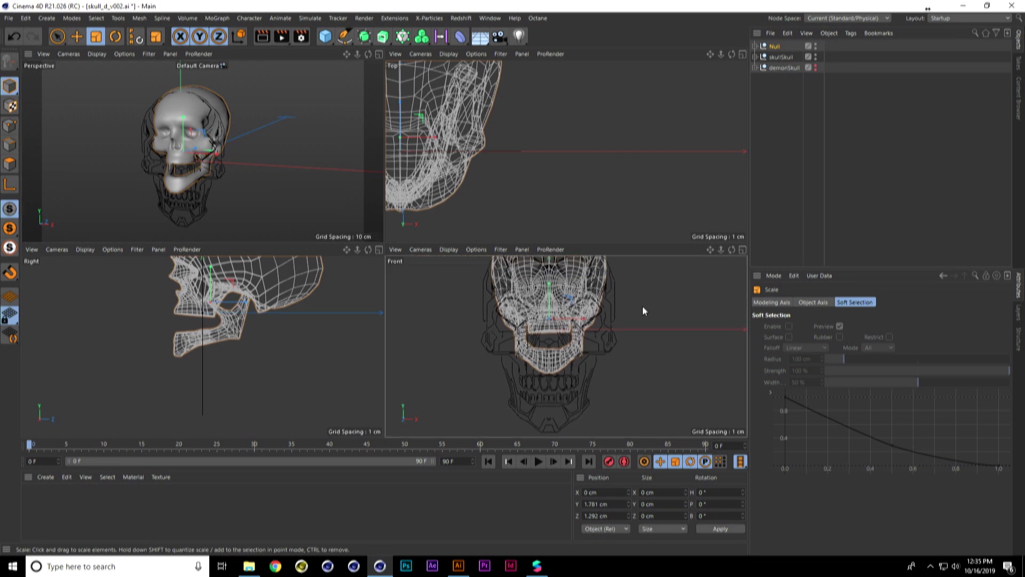
left_click(742, 249)
scroll(549, 249, "down", 3)
middle_click_drag(585, 233, 541, 207, "alt")
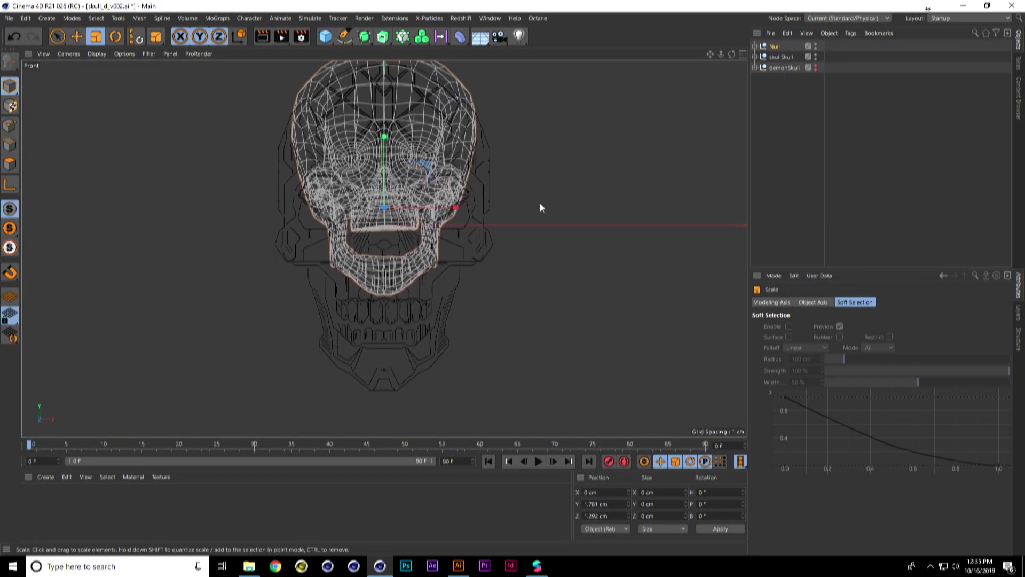
left_click(776, 46)
middle_click_drag(550, 174, 541, 186, "alt")
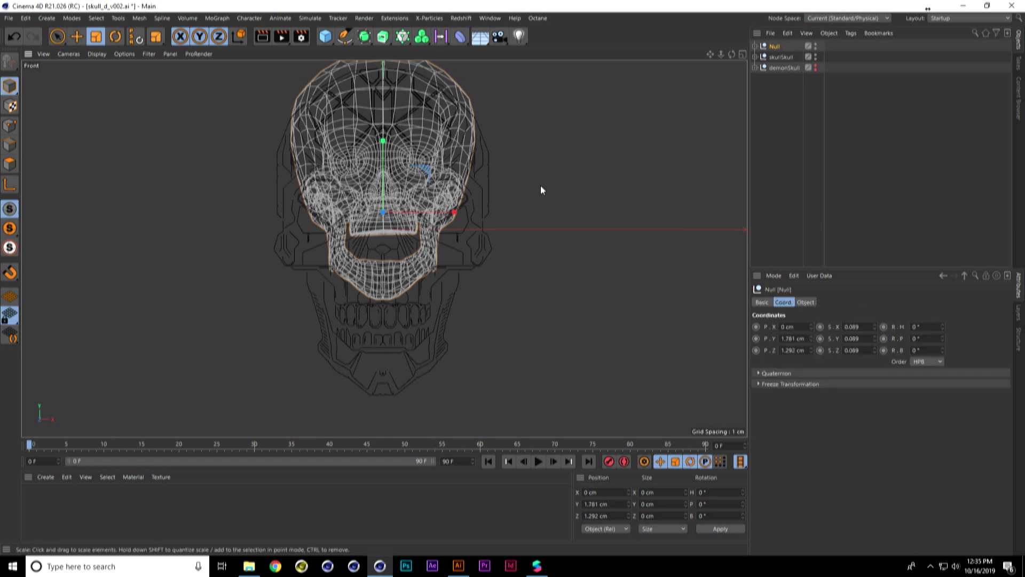
key("t")
left_click_drag(450, 168, 522, 165)
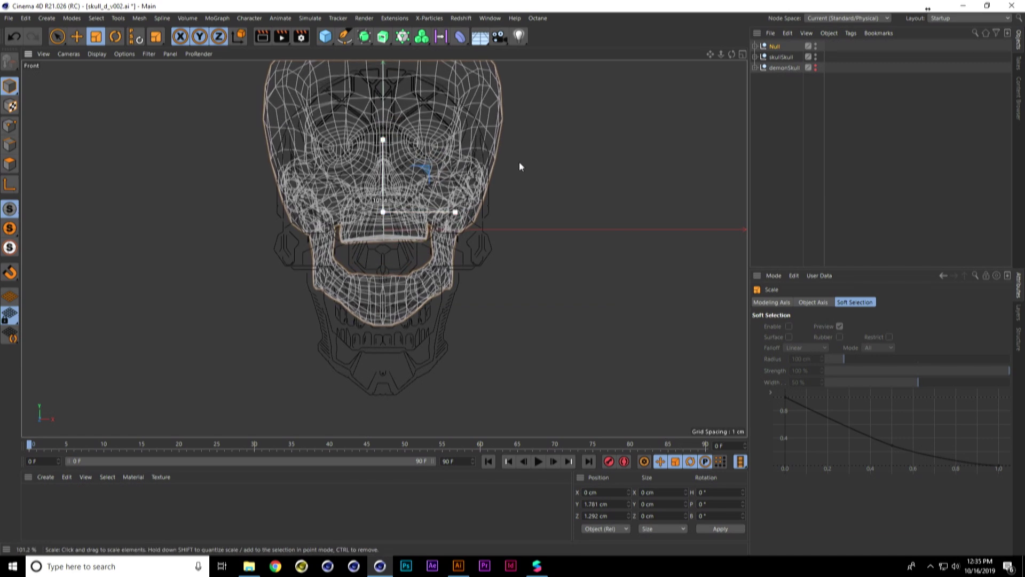
- Move the skull mesh group down to about -4.35 cm in Y so it overlaps the skullSkull line artwork
key("e")
left_click_drag(381, 145, 387, 204)
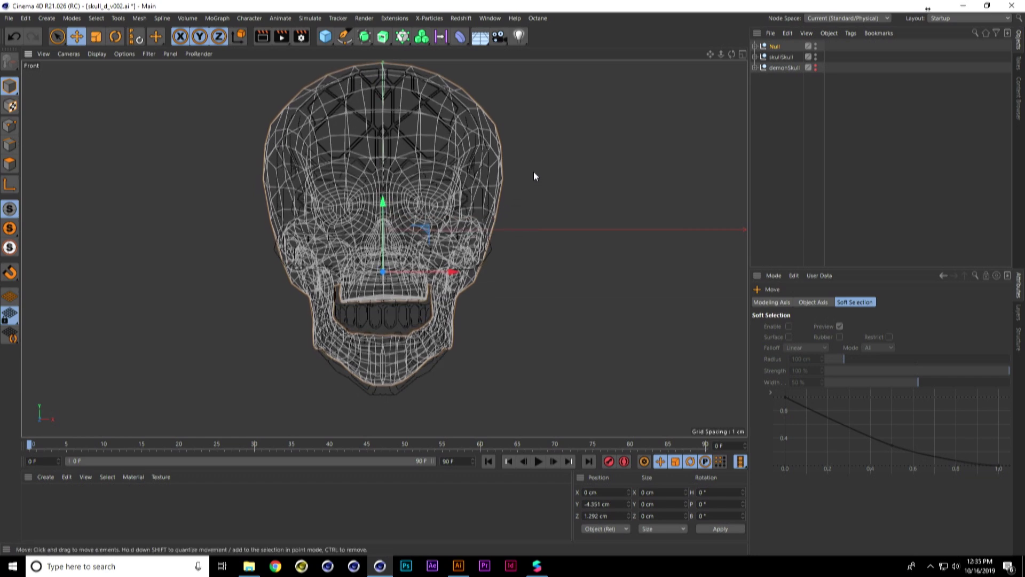
middle_click_drag(521, 130, 527, 190, "alt")
left_click_drag(528, 195, 590, 205, "alt")
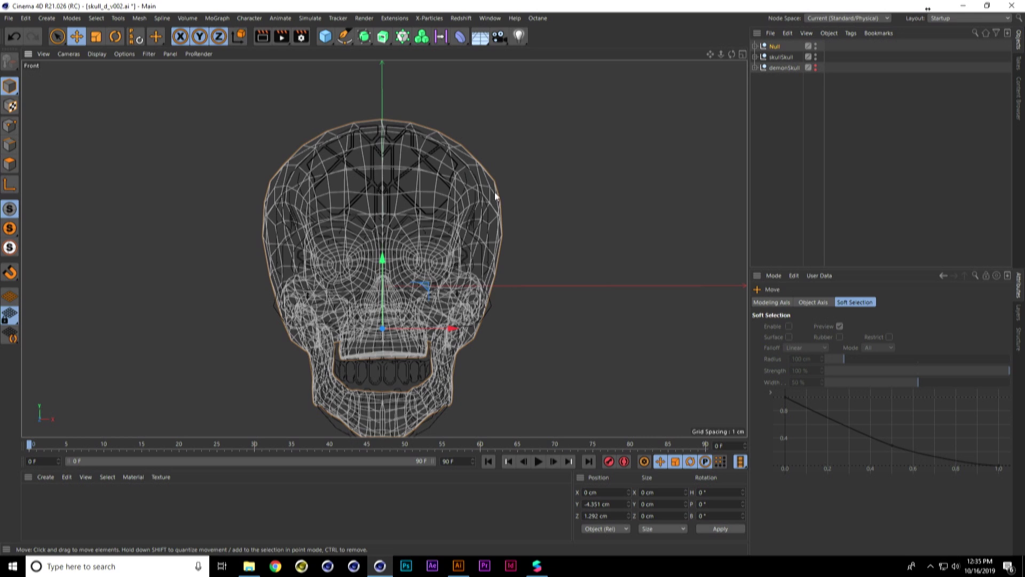
mouse_move(492, 190)
left_mouse_down("alt")
mouse_move(478, 183)
mouse_move(481, 200)
left_mouse_up("alt")
scroll(387, 152, "up", 5)
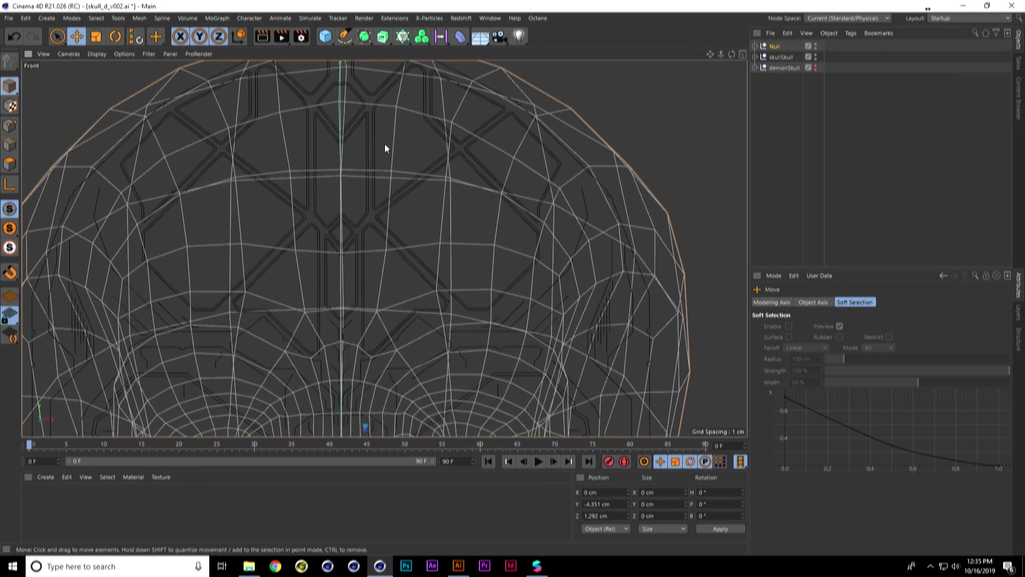
scroll(502, 191, "down", 2)
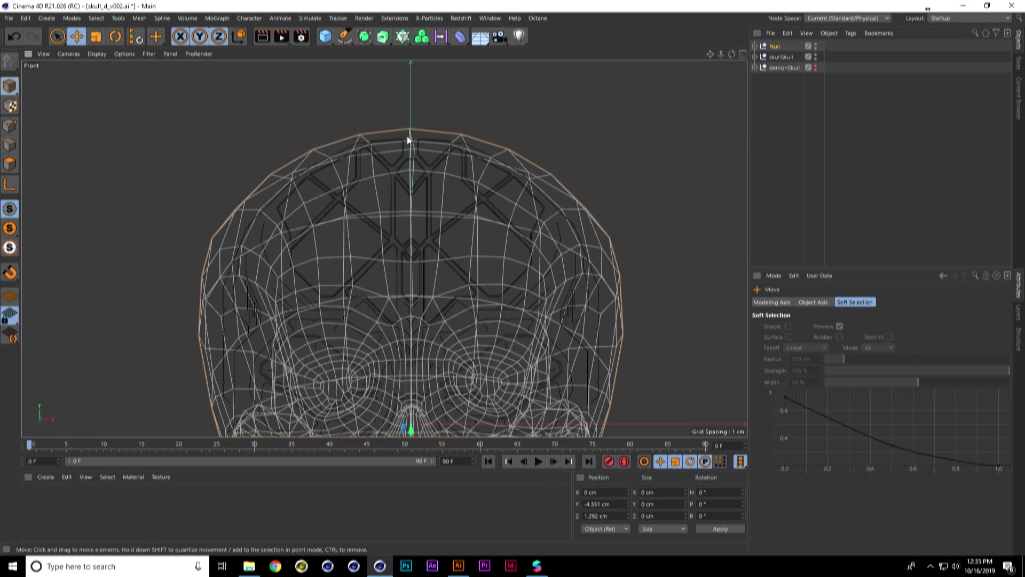
- Switch to polygon mode and view the skull mesh against the line artwork from the side in Perspective
left_click(9, 164)
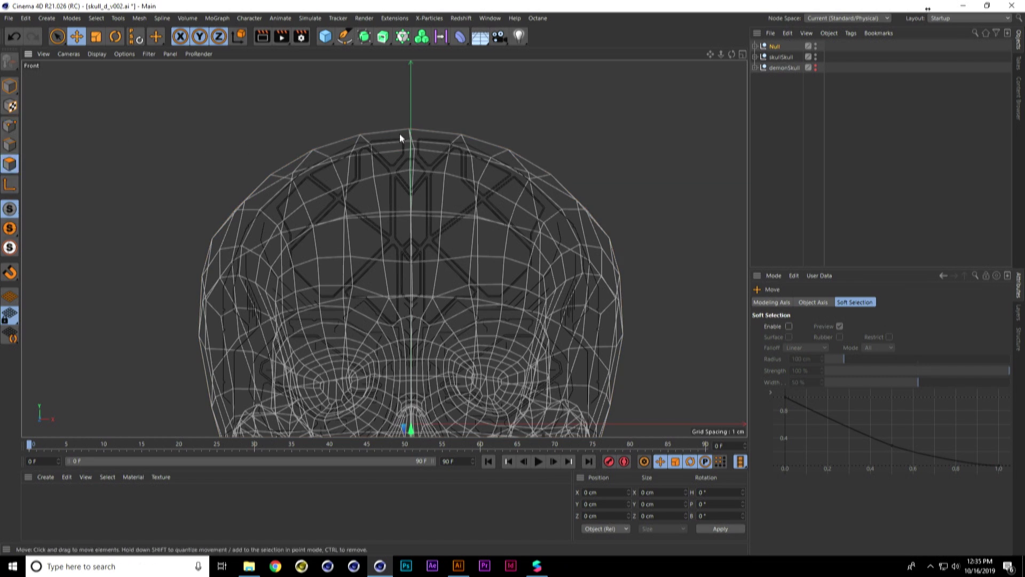
key("F1")
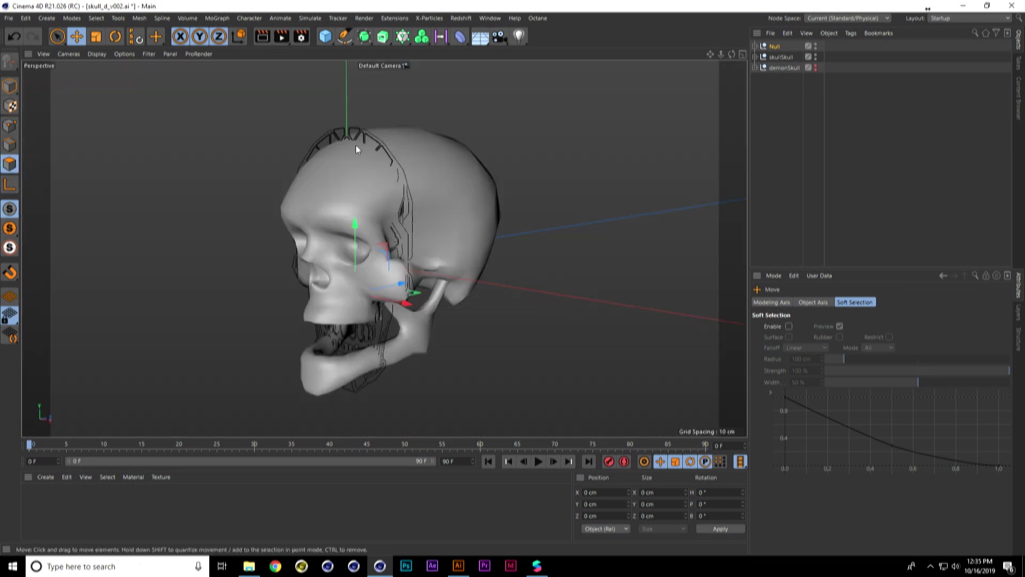
left_click_drag(381, 132, 397, 156, "alt")
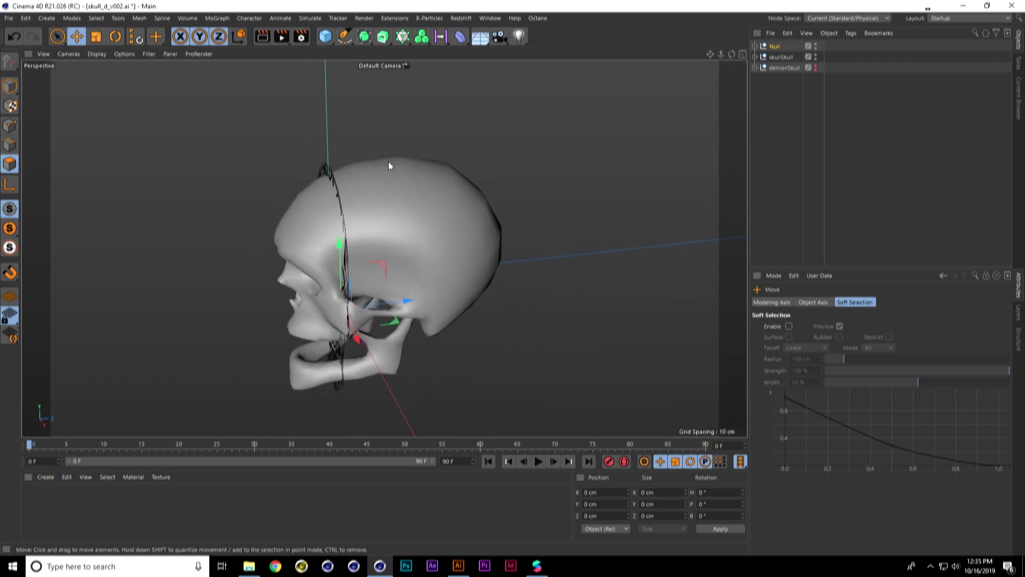
- Examine the skull mesh against the line artwork from the side and front, focusing on the teeth, jaw and chin
left_click_drag(383, 167, 323, 181, "alt")
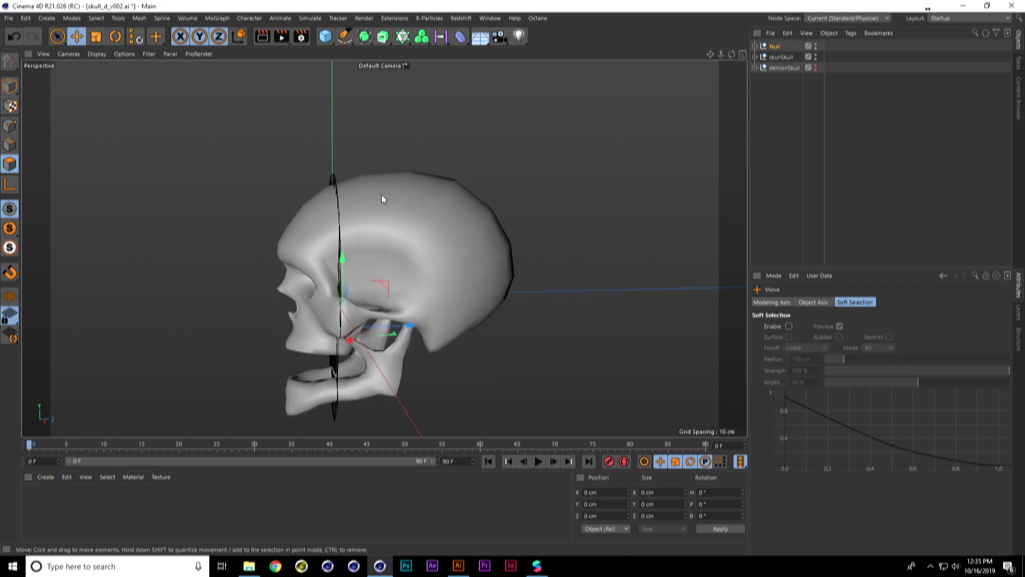
left_click_drag(328, 225, 362, 222, "alt")
middle_click(362, 222)
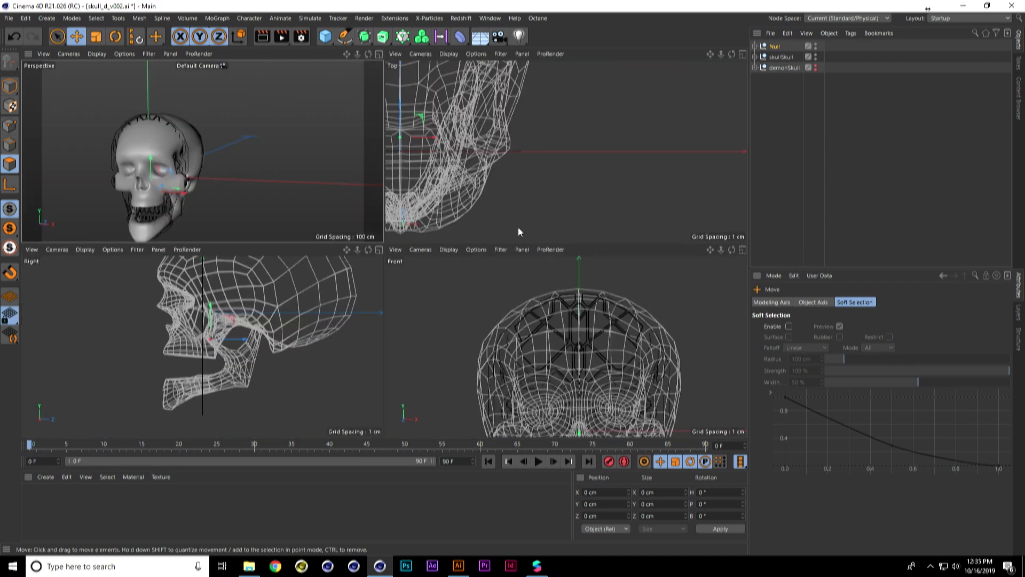
middle_click(572, 288)
scroll(571, 306, "down", 8)
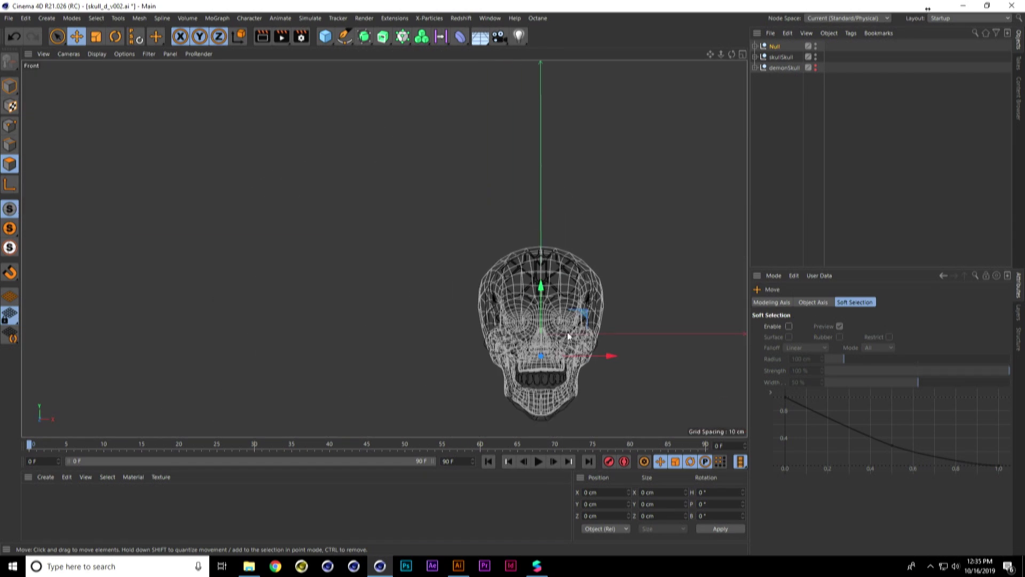
scroll(408, 201, "up", 10)
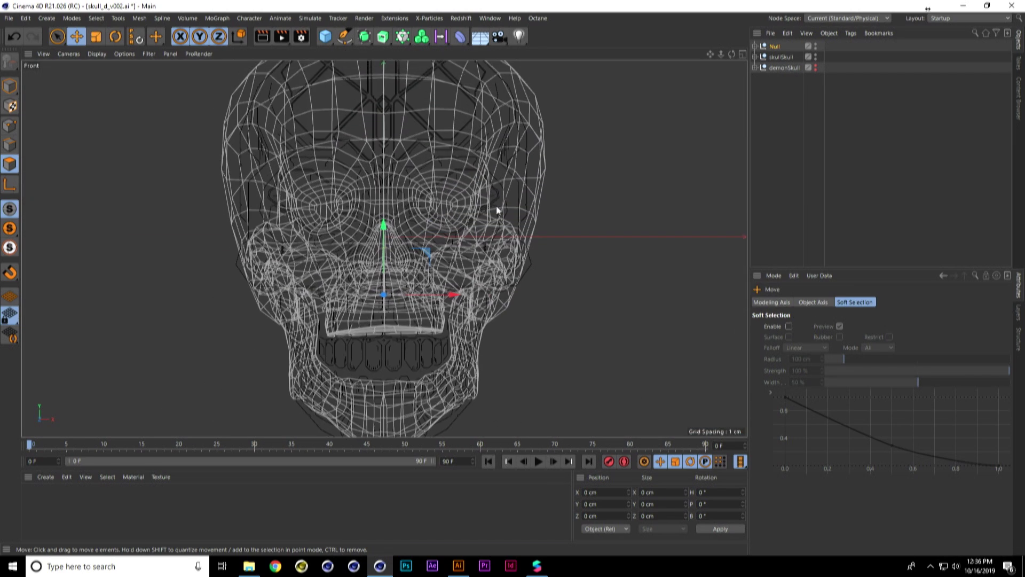
scroll(500, 205, "down", 2)
middle_click_drag(442, 163, 454, 113, "alt")
scroll(461, 274, "up", 4)
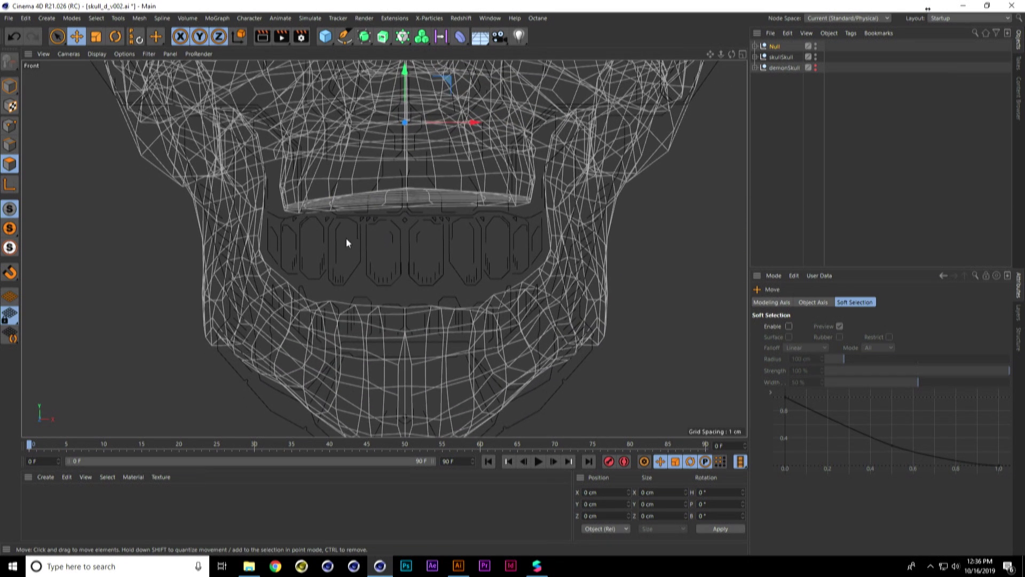
middle_click_drag(530, 231, 497, 220, "alt")
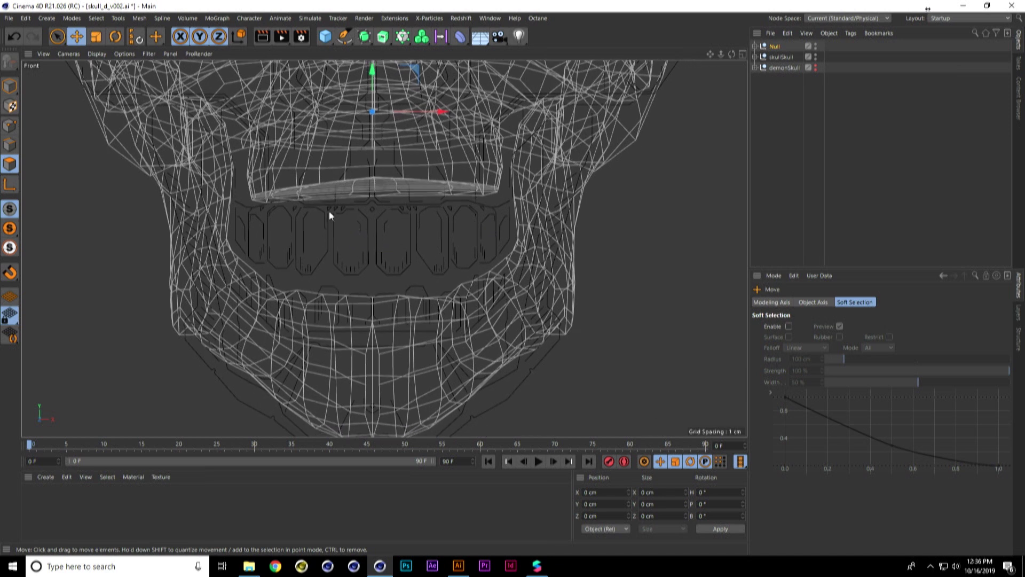
middle_click_drag(373, 222, 349, 155, "alt")
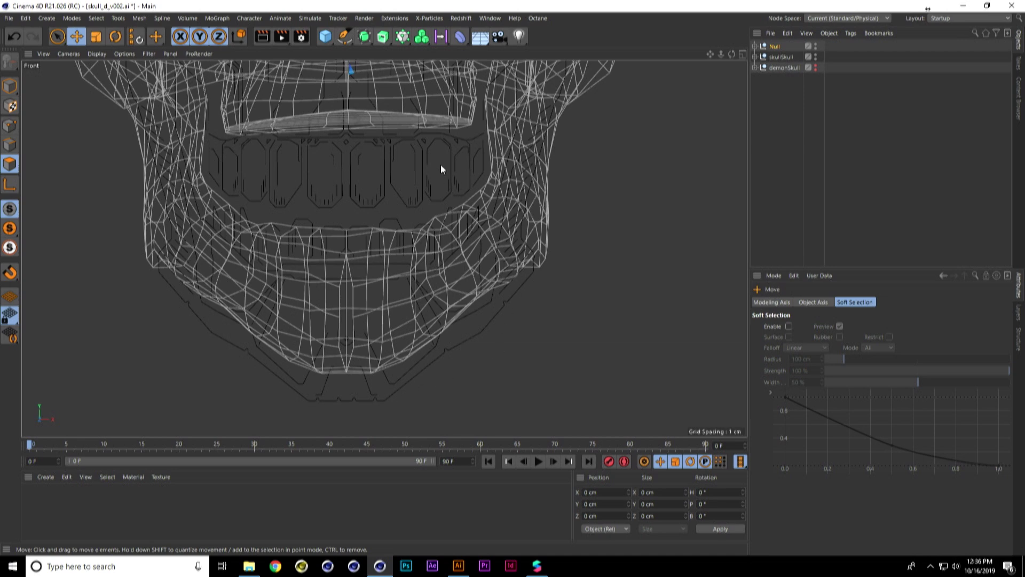
- Nudge the skull mesh group slightly upward in the Front view to line its face up with the line artwork
middle_click_drag(441, 165, 440, 307, "alt")
middle_click_drag(280, 199, 331, 254, "alt")
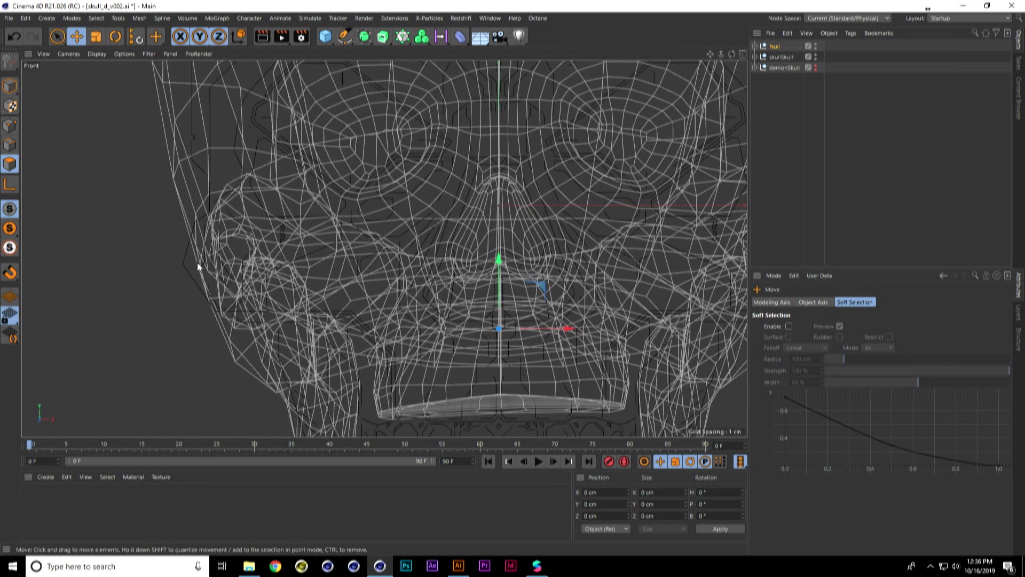
middle_click_drag(297, 223, 213, 214, "alt")
right_click_drag(511, 215, 495, 215, "alt")
middle_click_drag(529, 170, 501, 205, "alt")
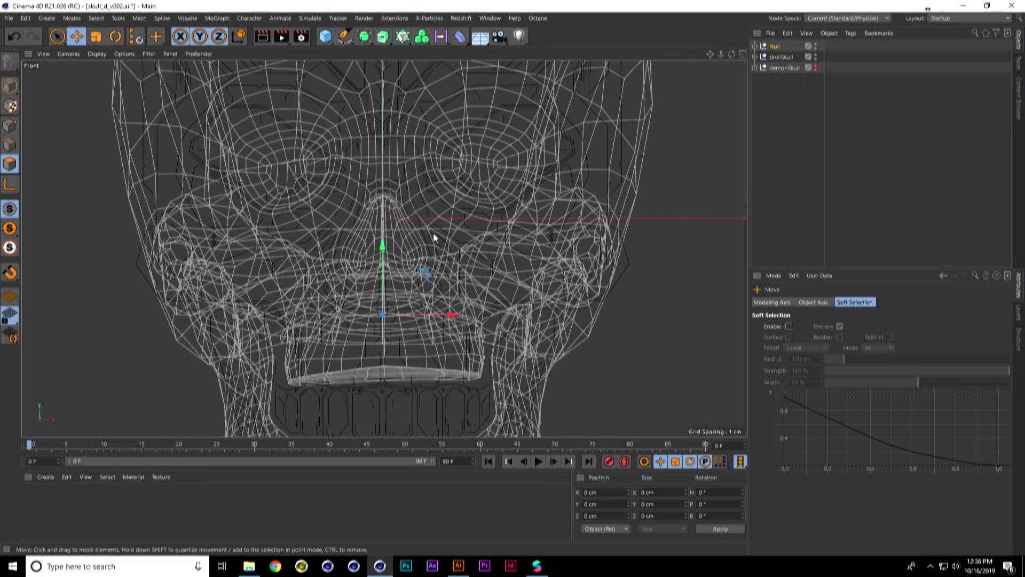
left_click_drag(383, 242, 383, 238)
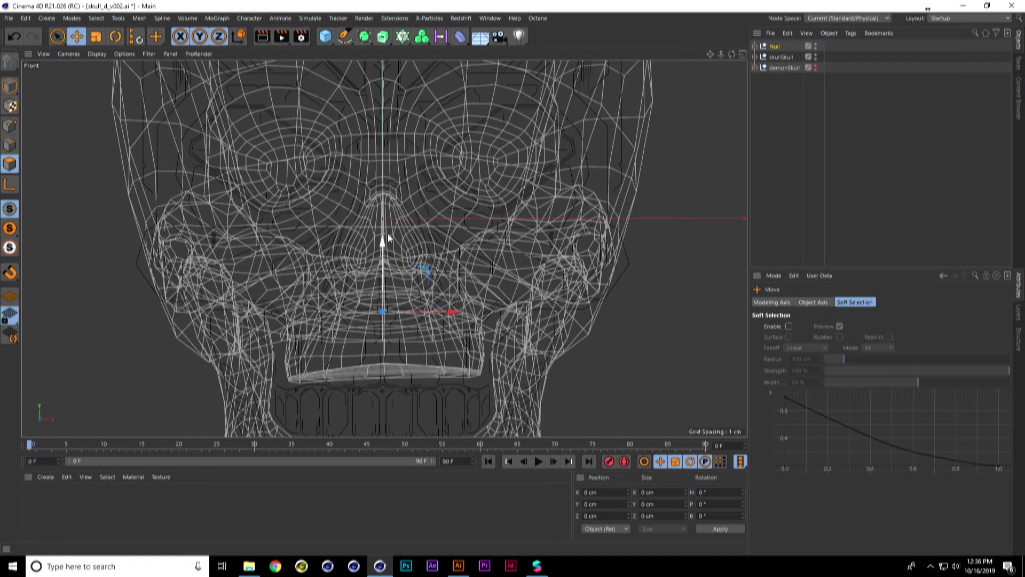
right_click_drag(556, 171, 516, 122, "alt")
middle_click_drag(556, 141, 460, 235, "alt")
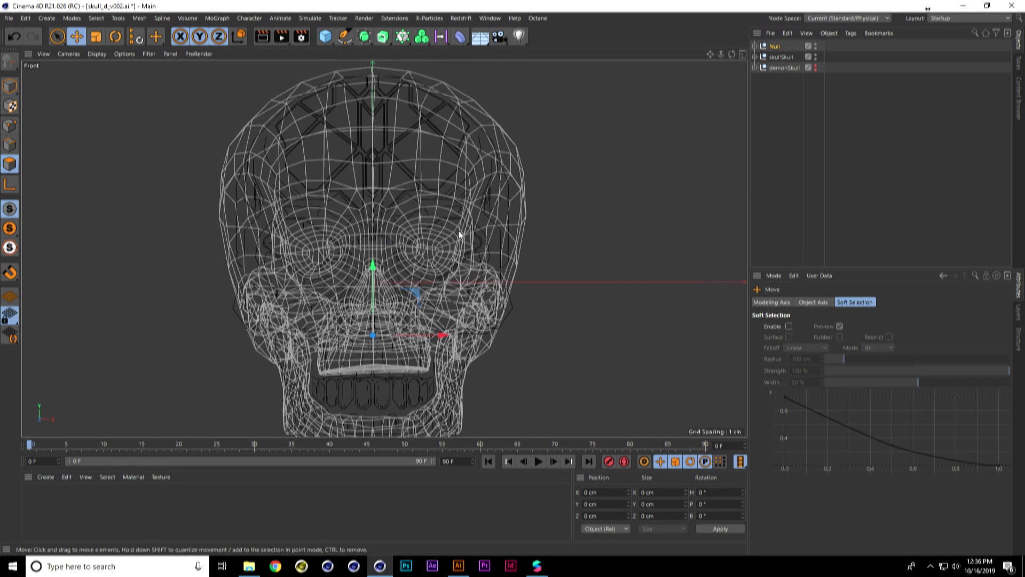
- Hide the skull01_bot jaw mesh inside the null and select skull02_top for editing in Points mode
left_click(755, 46)
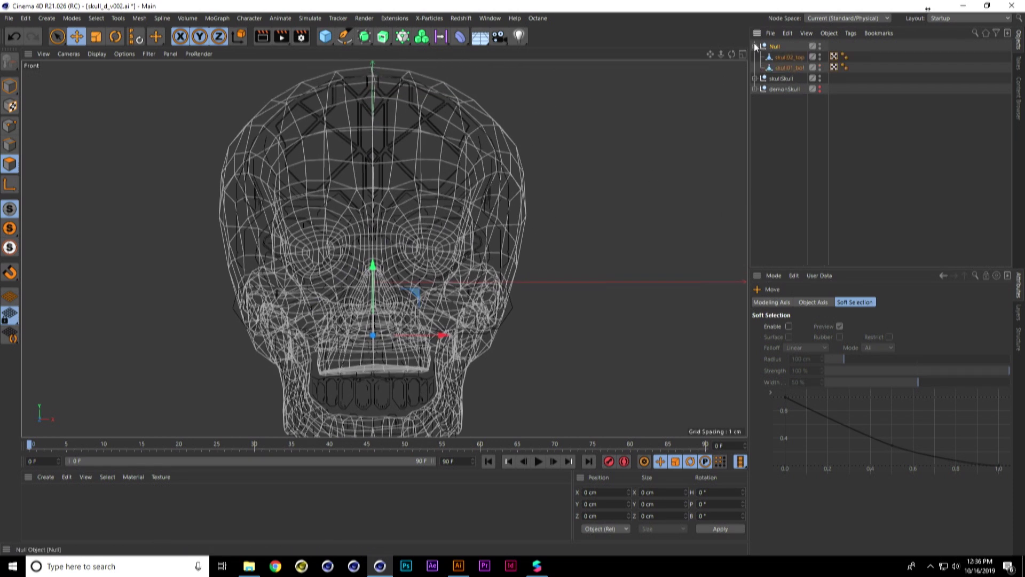
middle_click_drag(586, 231, 563, 152, "alt")
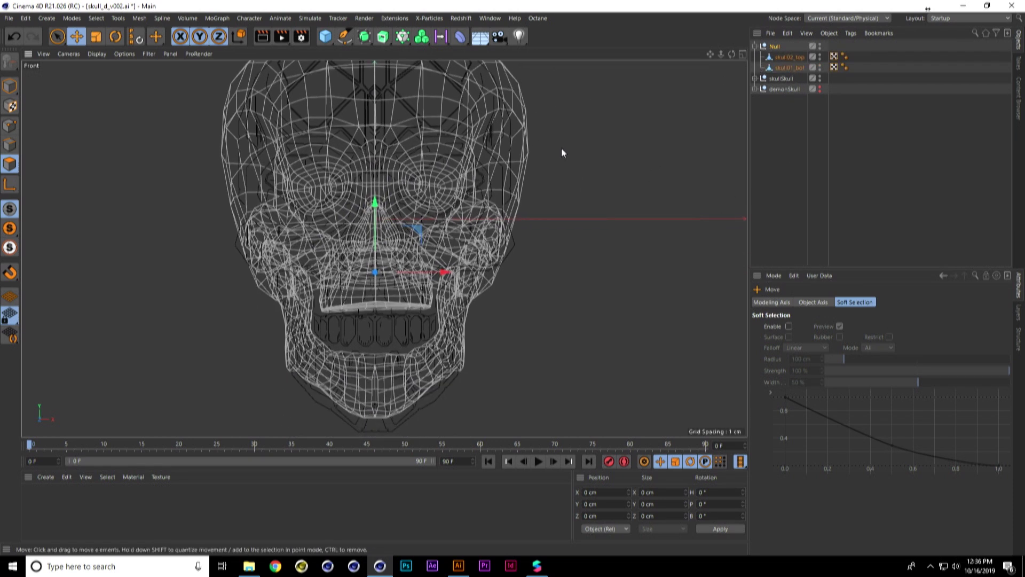
left_click(787, 67)
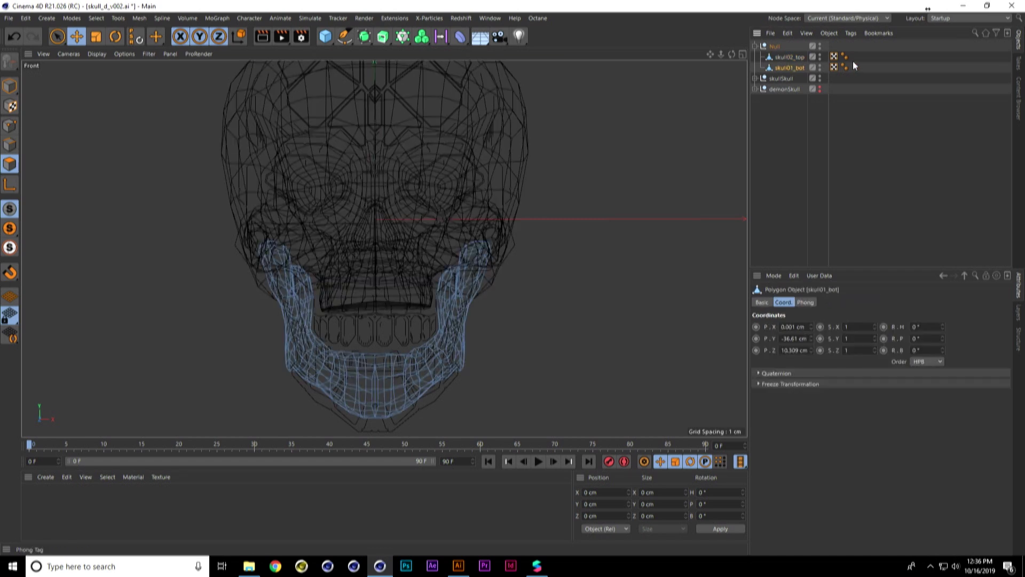
left_click(820, 67)
left_click(786, 57)
middle_click_drag(495, 170, 510, 189, "alt")
left_click(10, 126)
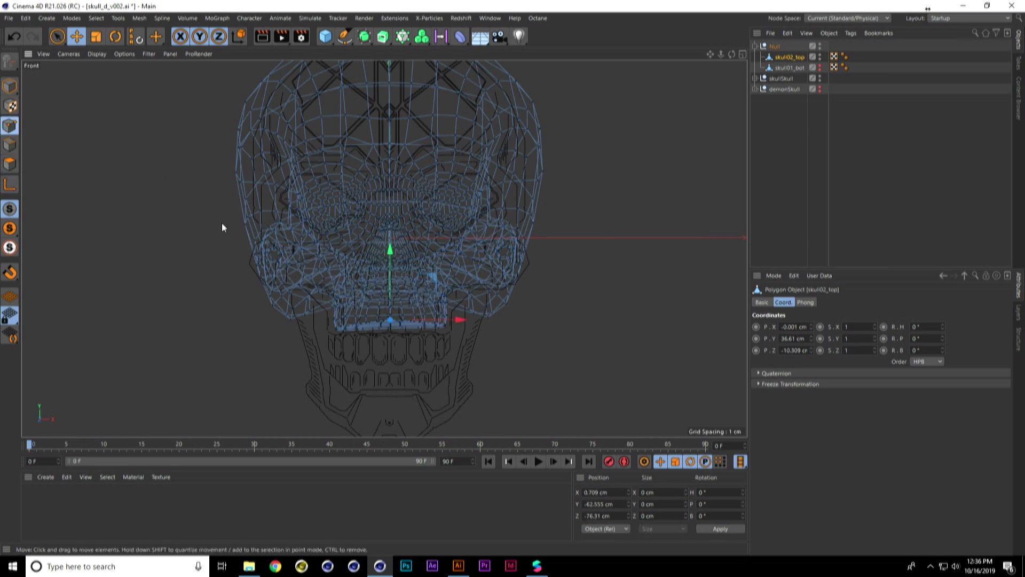
- Select the outer cheekbone point on the negative X side of skull02_top and enable Soft Selection for the Move tool
scroll(235, 187, "up", 2)
scroll(288, 199, "up", 5)
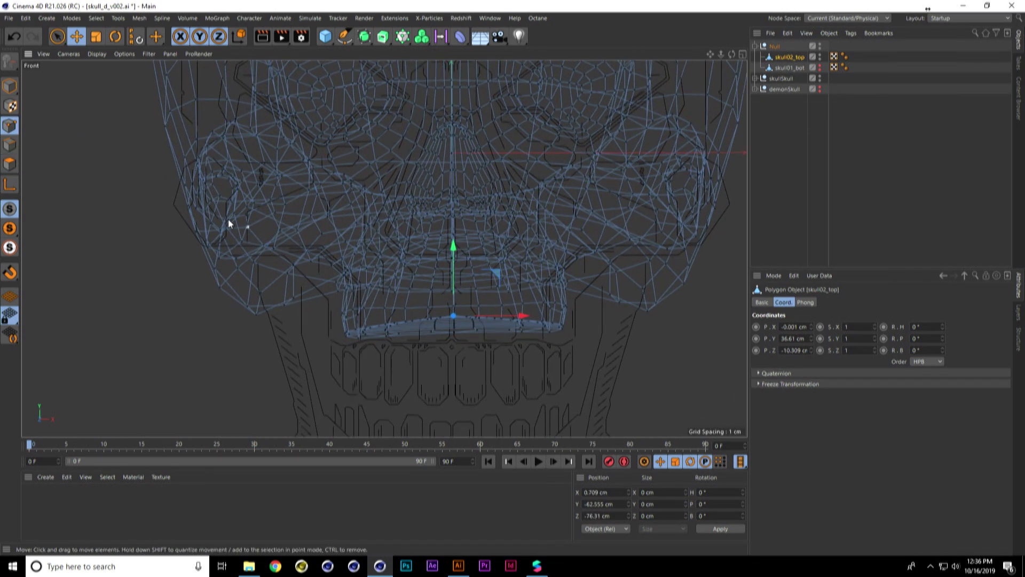
left_click(203, 191)
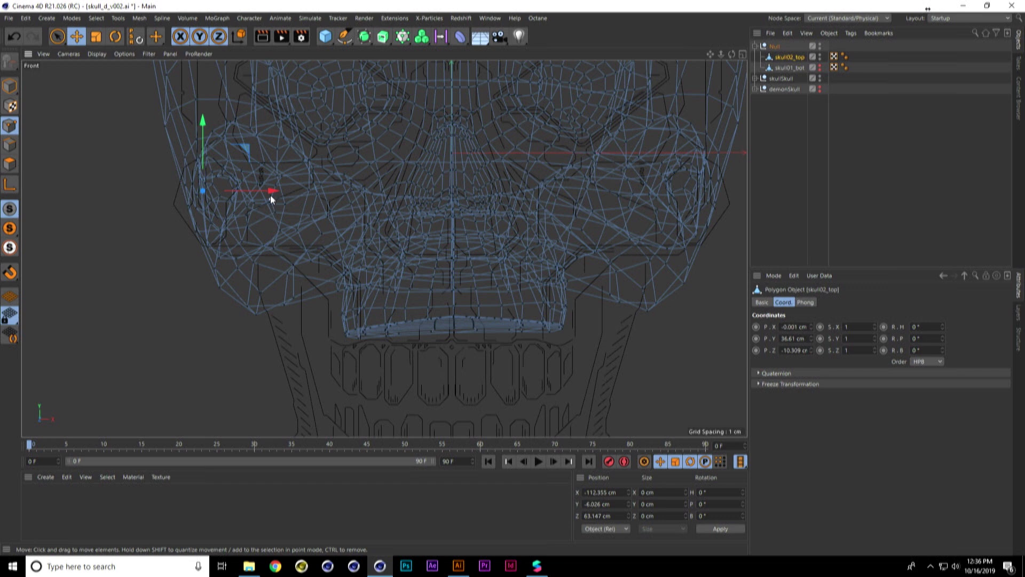
mouse_move(269, 192)
left_mouse_down()
mouse_move(254, 192)
mouse_move(263, 194)
left_mouse_up()
key("ctrl+z")
key("e")
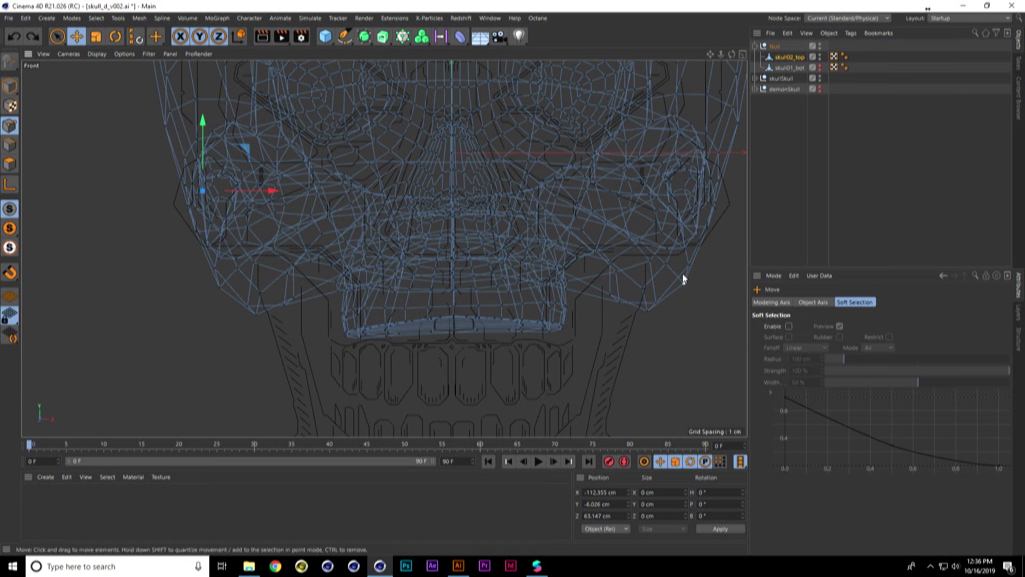
left_click(789, 325)
middle_click_drag(369, 211, 402, 233, "alt")
- Try pulling the selected cheekbone point outward with soft selection radii of 100 cm and 50 cm
left_click_drag(306, 214, 262, 226)
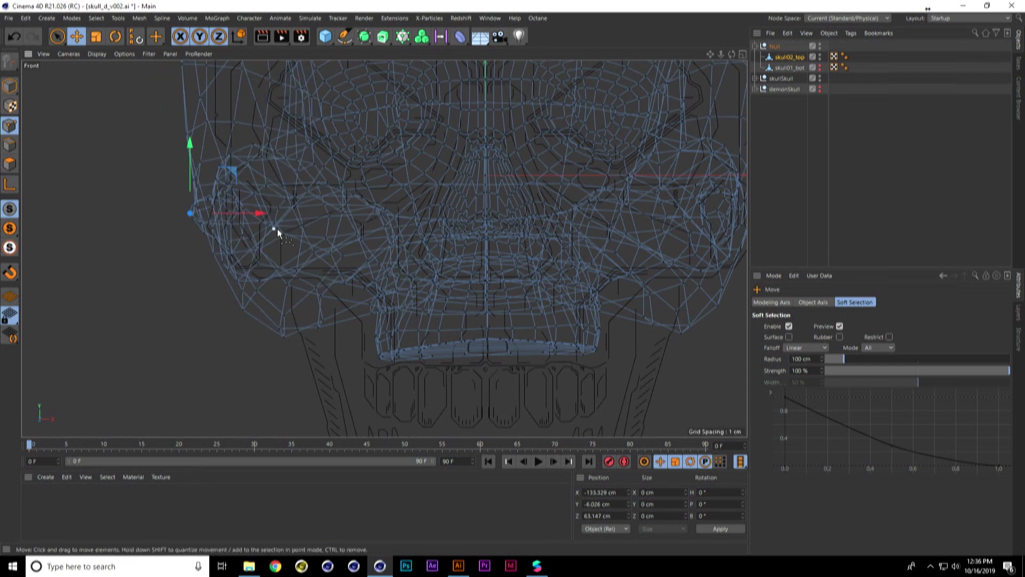
key("ctrl+z")
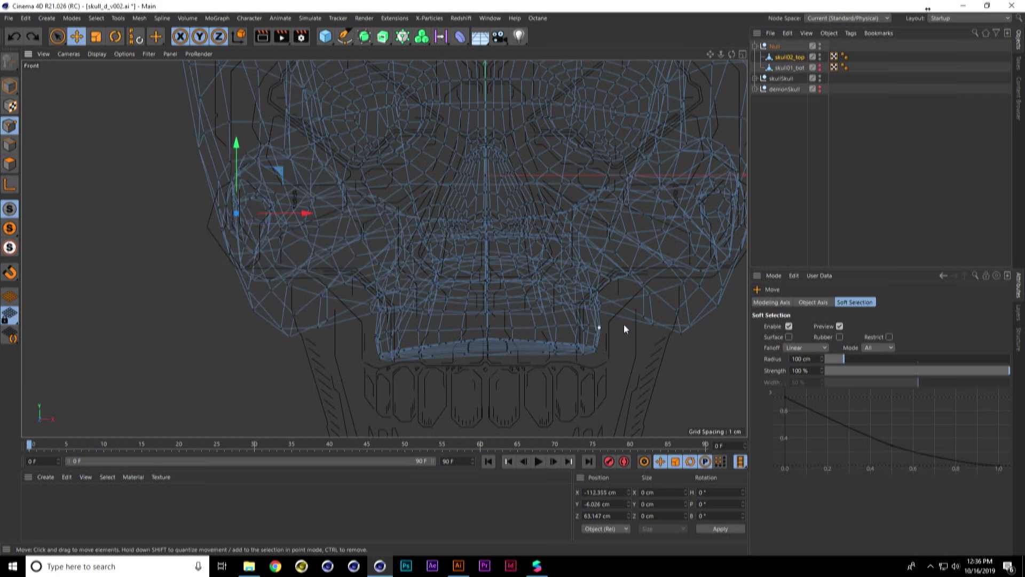
left_click(801, 359)
type("50")
key("Return")
left_click_drag(304, 214, 267, 223)
key("ctrl+z")
- Set the soft selection radius to 75 cm and pull the cheekbone point outward to about -128.99 cm in X
left_click_drag(813, 360, 764, 352)
type("75")
key("Return")
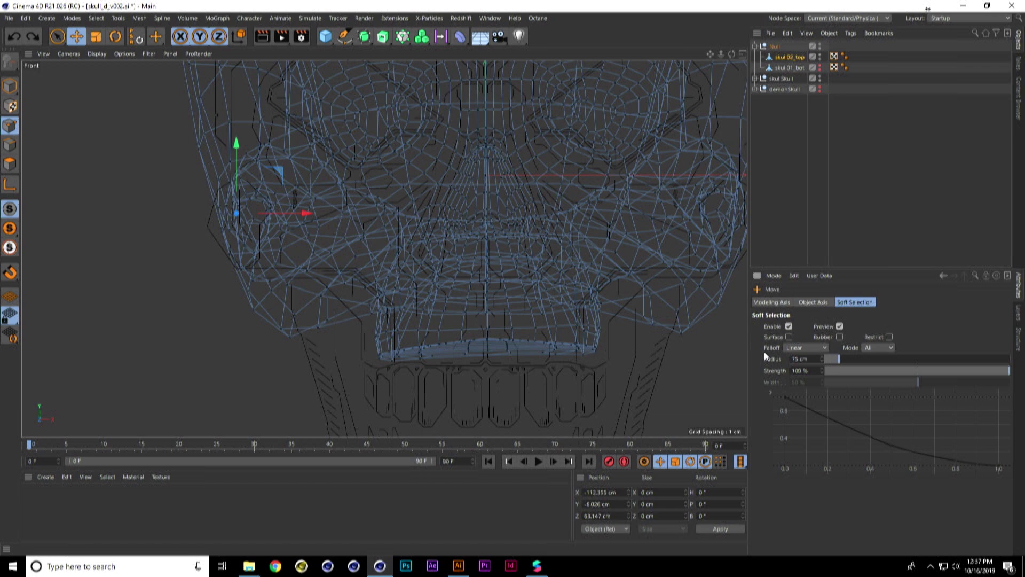
left_click_drag(304, 213, 269, 221)
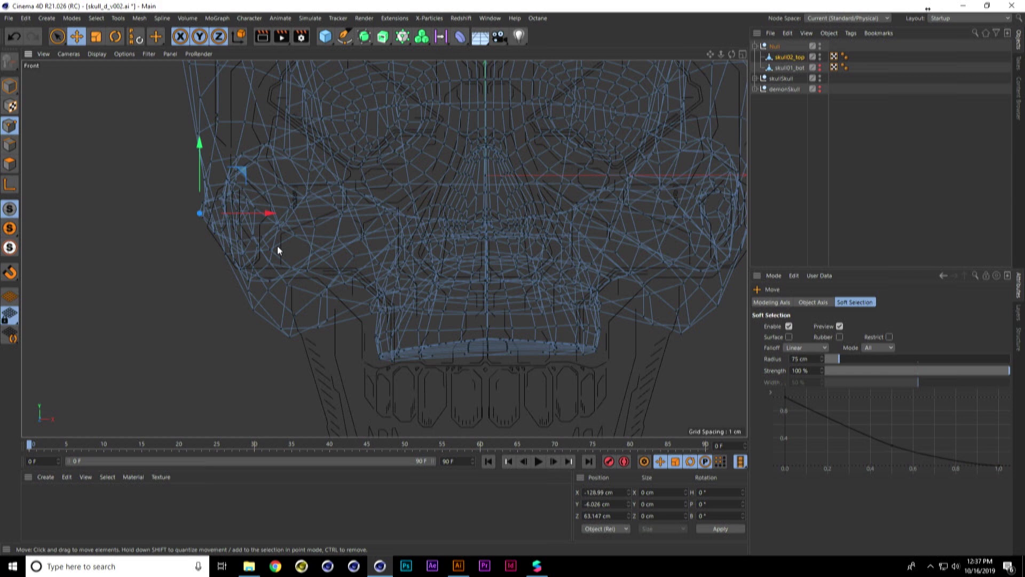
- In Perspective, pull a more forward outer point of the same cheekbone outward to about -134.37 cm in X
middle_click(277, 246)
middle_click(245, 191)
left_click_drag(278, 293, 319, 290, "alt")
scroll(301, 287, "up", 5)
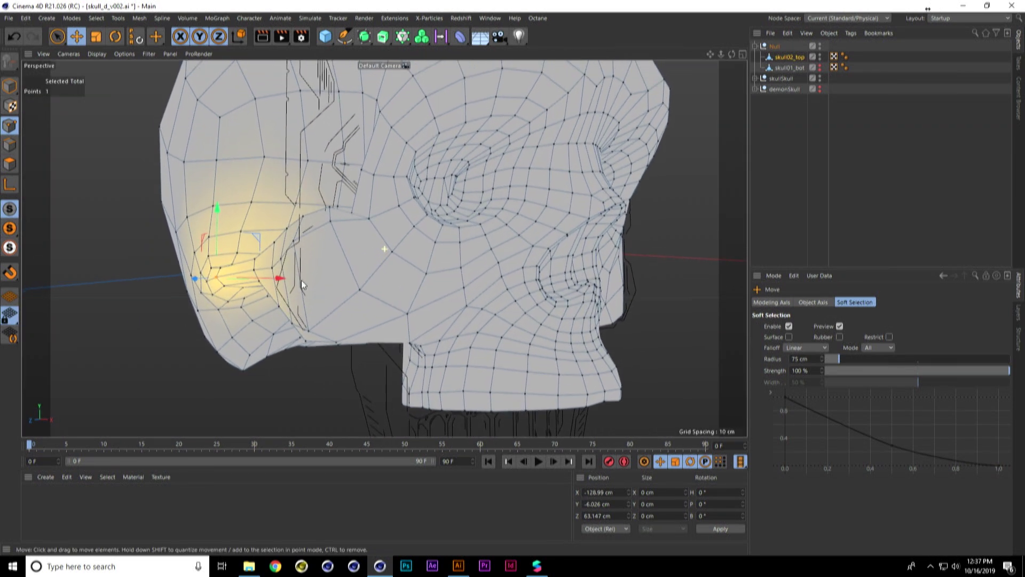
left_click_drag(282, 258, 357, 259, "alt")
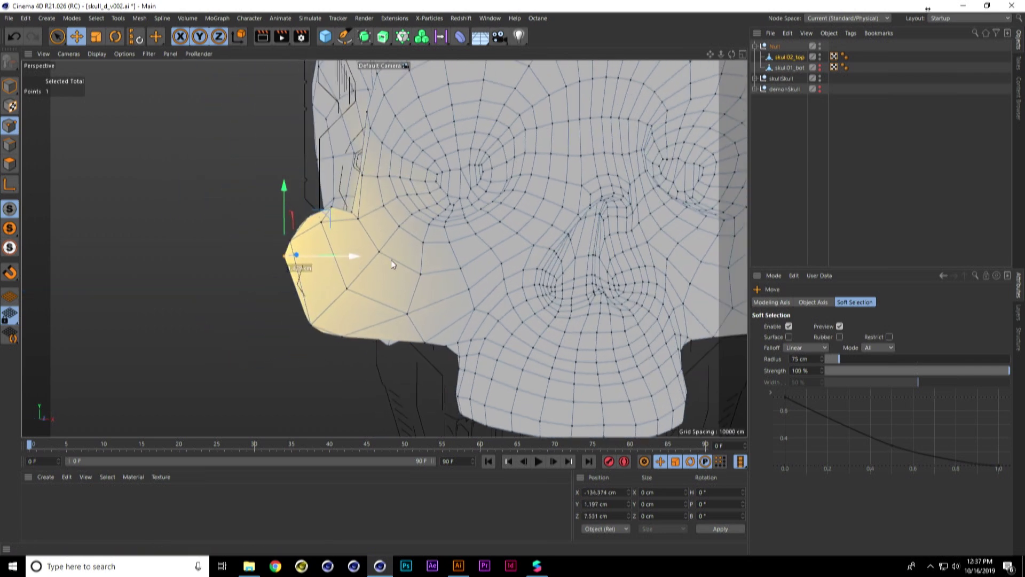
- Pull the outer point of the opposite cheekbone outward to about 133.09 cm in X
left_click_drag(538, 271, 556, 217, "alt")
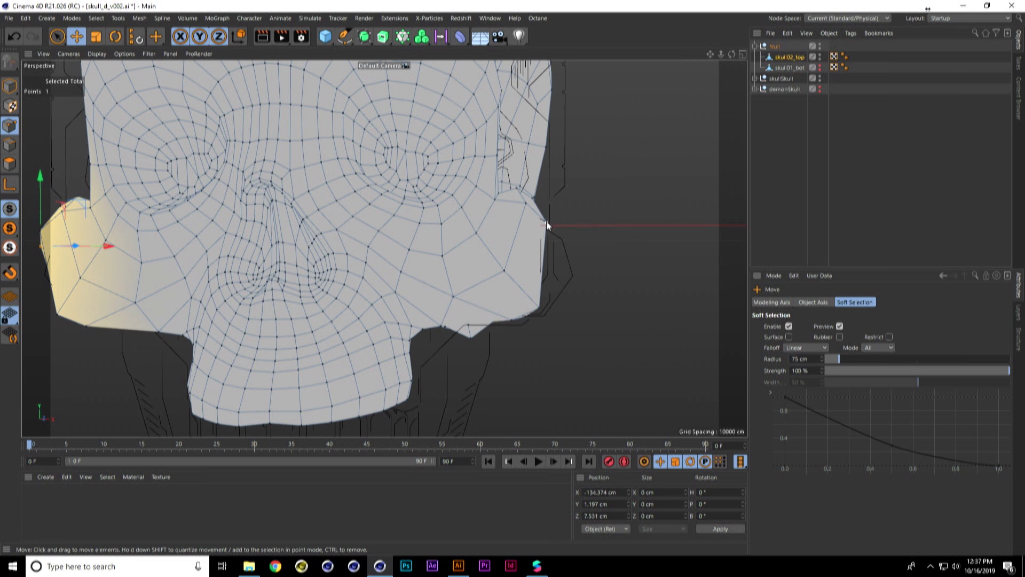
left_click(546, 222)
left_click_drag(620, 220, 663, 220)
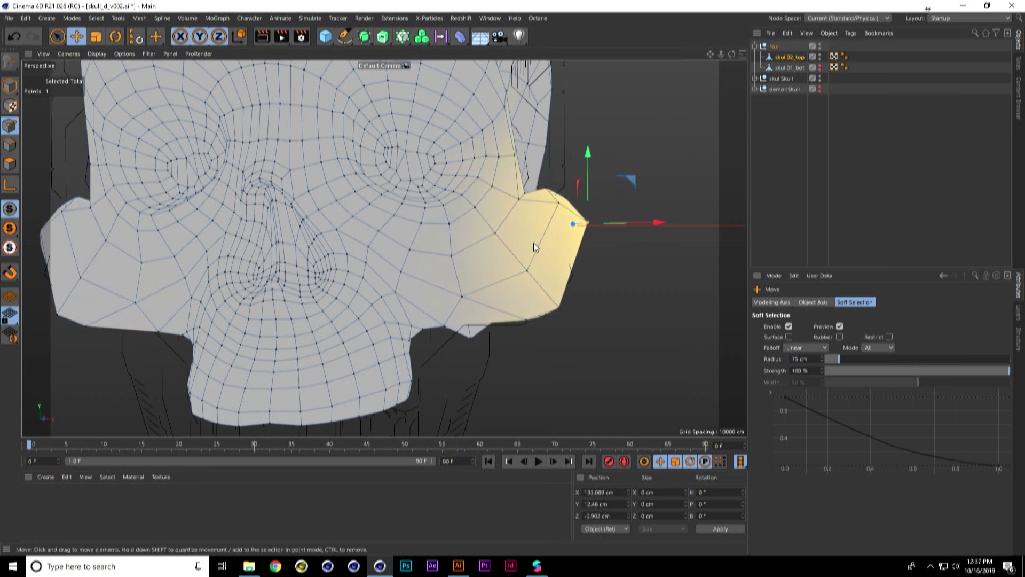
- In the Front view, lower the two outer cheekbone points to about 0.41 cm (positive X side) and 0.47 cm (negative X side) in Y
left_click(742, 54)
middle_click(591, 347)
middle_click_drag(554, 274, 545, 228, "alt")
left_click_drag(582, 117, 581, 146)
middle_click_drag(237, 206, 389, 205, "alt")
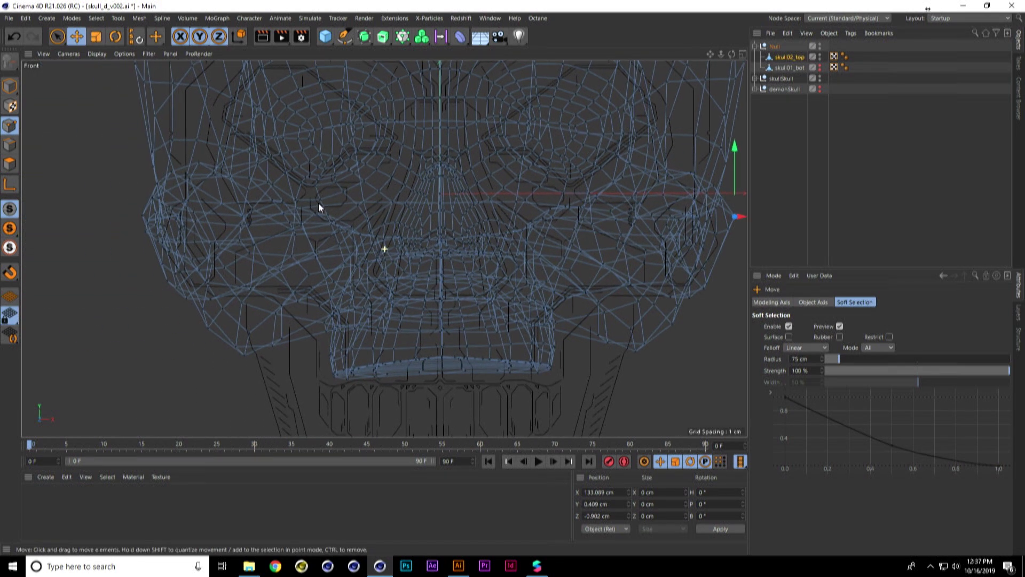
left_click(143, 216)
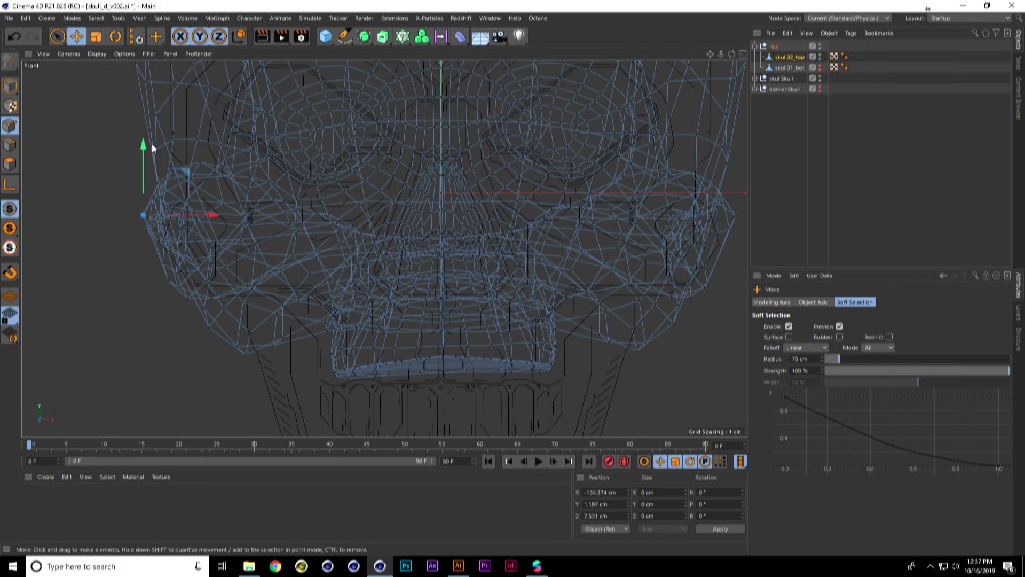
left_click_drag(143, 146, 143, 149)
- Lower the centre and both corner points of the upper jaw's bottom edge to meet the top of the teeth artwork
scroll(463, 303, "up", 5)
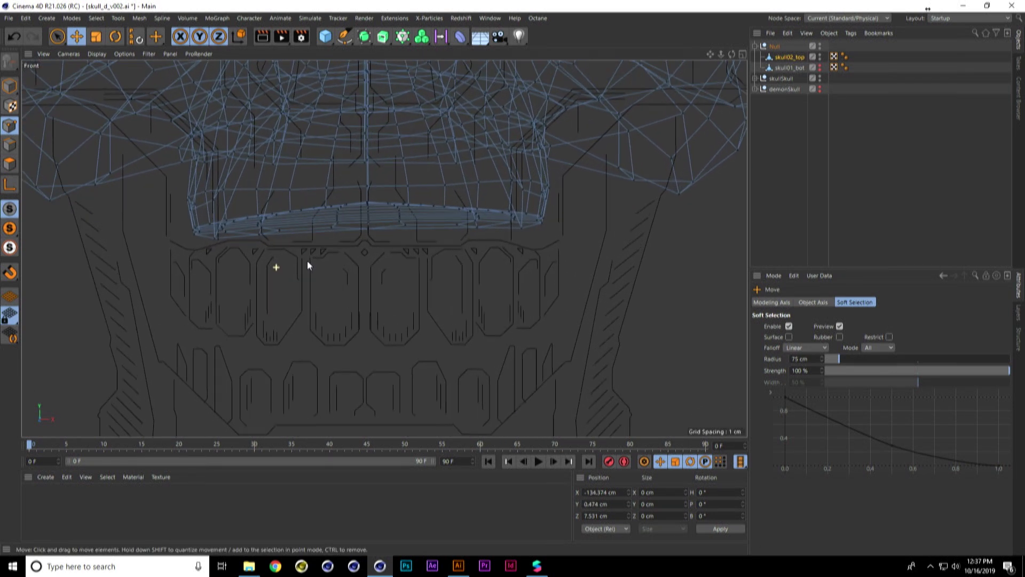
left_click(346, 219)
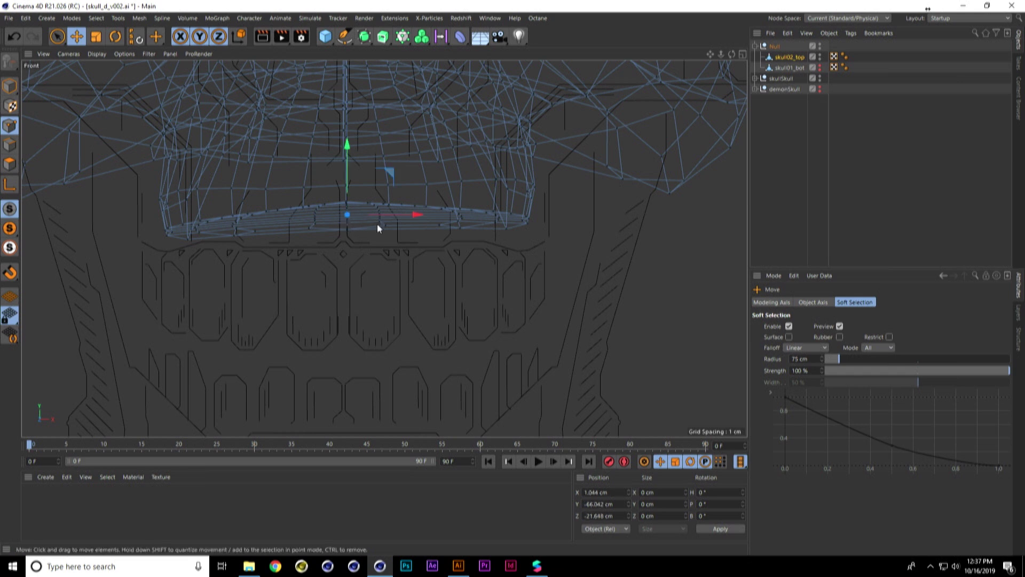
left_click_drag(346, 144, 346, 185)
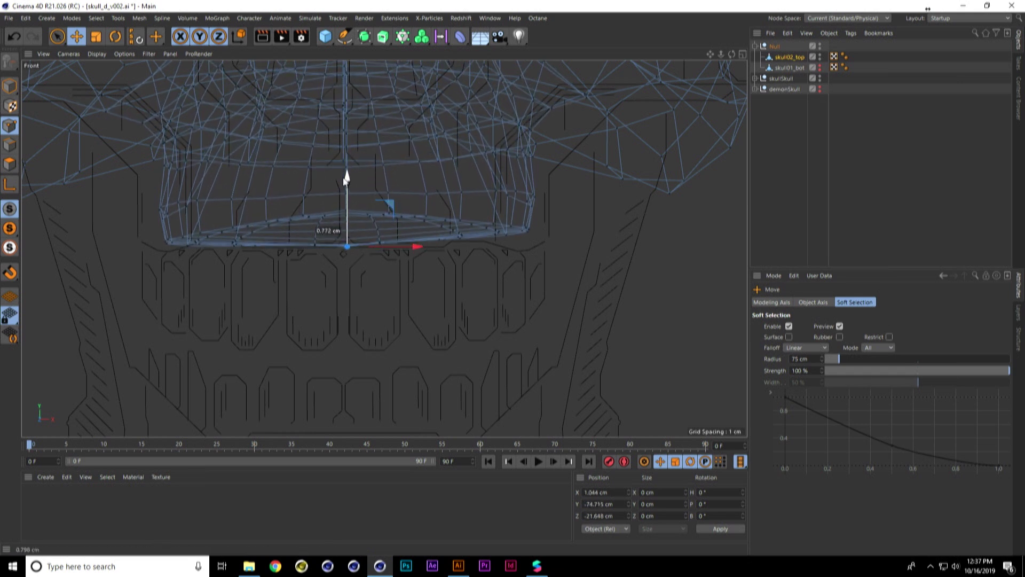
left_click(526, 232)
left_click_drag(530, 160, 528, 183)
left_click(167, 244)
left_click_drag(165, 172, 168, 181)
- Pull the upper jaw's side points outward on both sides, placing the positive X side point at about 61.54 cm in X
middle_click_drag(327, 183, 404, 189, "alt")
left_click(419, 186)
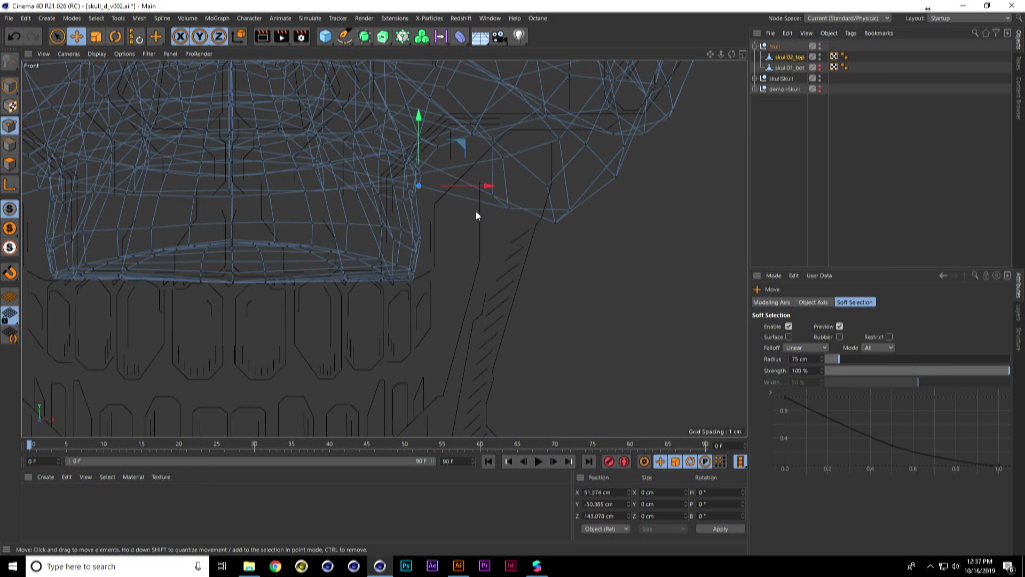
left_click_drag(465, 143, 490, 153)
middle_click_drag(412, 207, 203, 201, "alt")
left_click(186, 197)
left_click_drag(227, 154, 190, 167)
left_click(554, 193)
left_click_drag(594, 152, 636, 150)
- Check the reshaped skull02_top mesh against the line artwork from jaw to forehead and switch back to Model mode
scroll(600, 203, "up", 3)
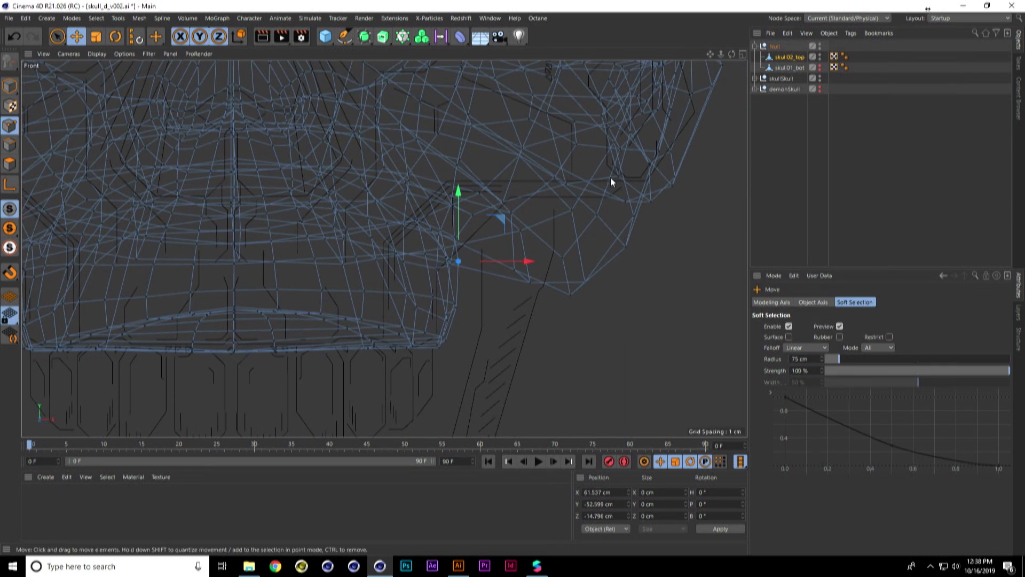
scroll(550, 261, "down", 3)
scroll(594, 187, "up", 5)
scroll(584, 148, "up", 8)
scroll(482, 187, "down", 2)
scroll(330, 244, "up", 6)
scroll(415, 241, "down", 10)
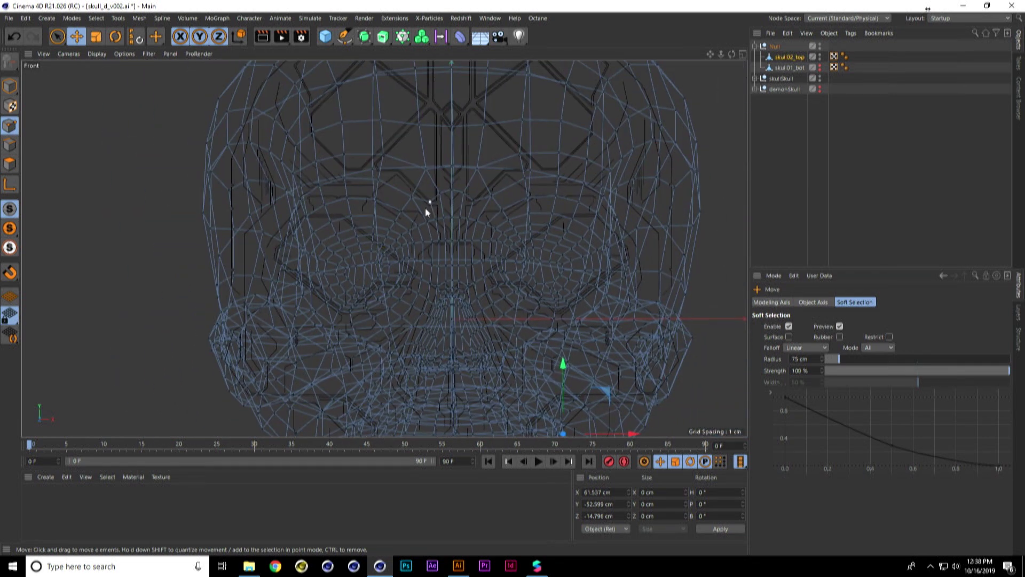
left_click(11, 86)
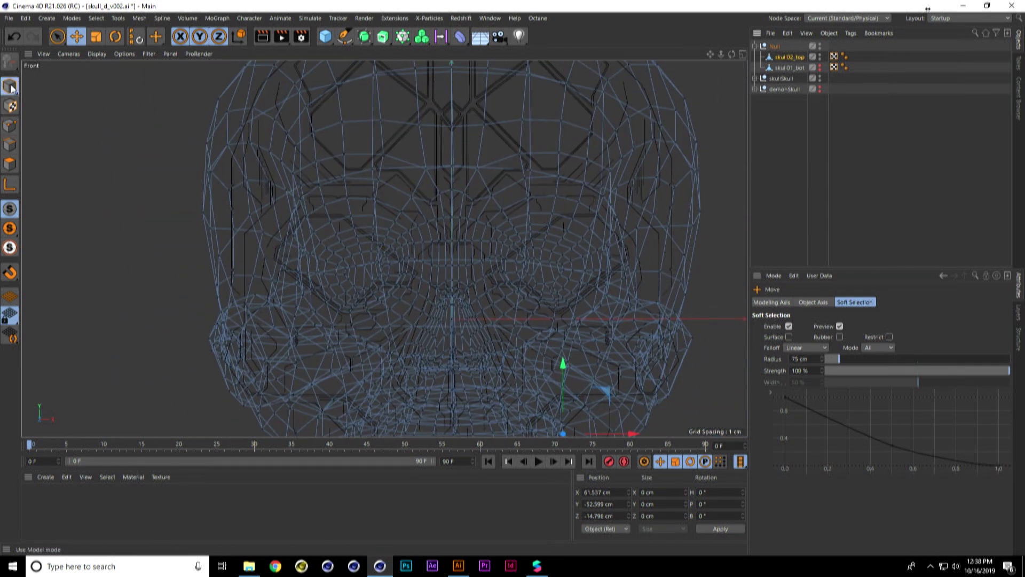
- Scale skull02_top down uniformly to about 24.01 cm in its X size and deselect it
scroll(480, 201, "down", 3)
middle_click_drag(438, 150, 329, 185, "alt")
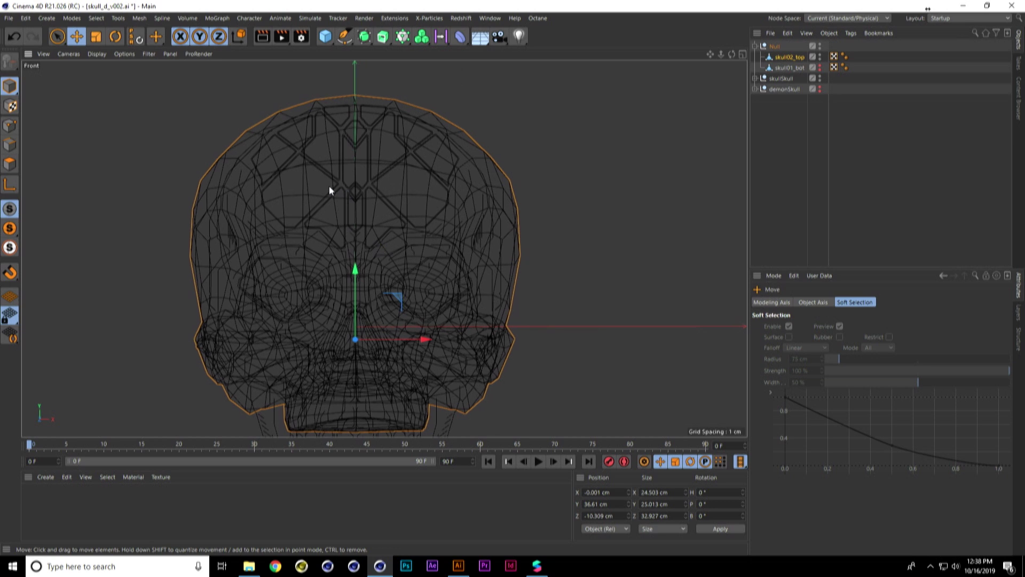
key("t")
left_click_drag(561, 289, 546, 280)
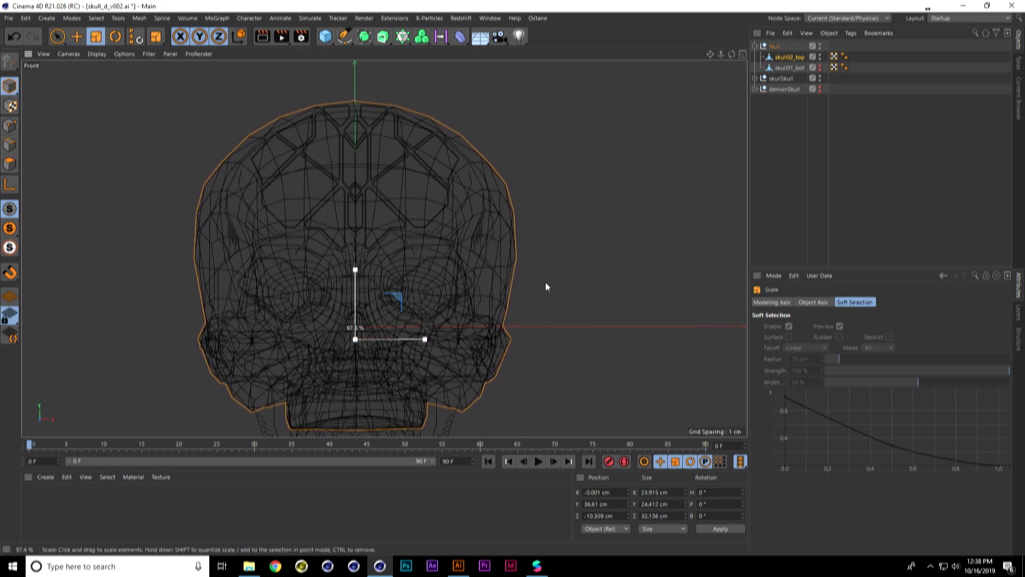
middle_click_drag(546, 281, 502, 199, "alt")
scroll(321, 218, "up", 3)
scroll(321, 218, "up", 2)
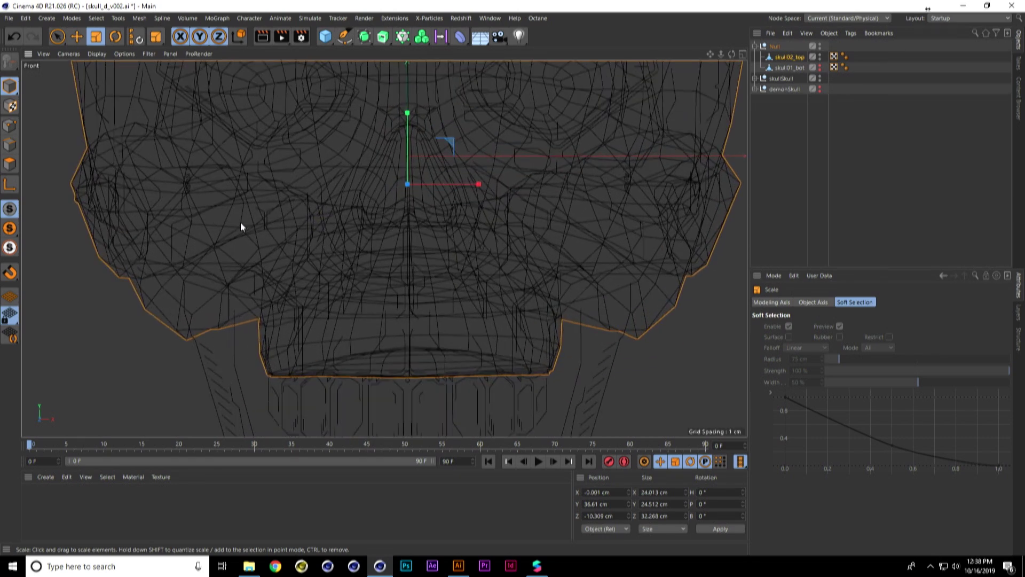
middle_click_drag(240, 224, 287, 228, "alt")
left_click(156, 354)
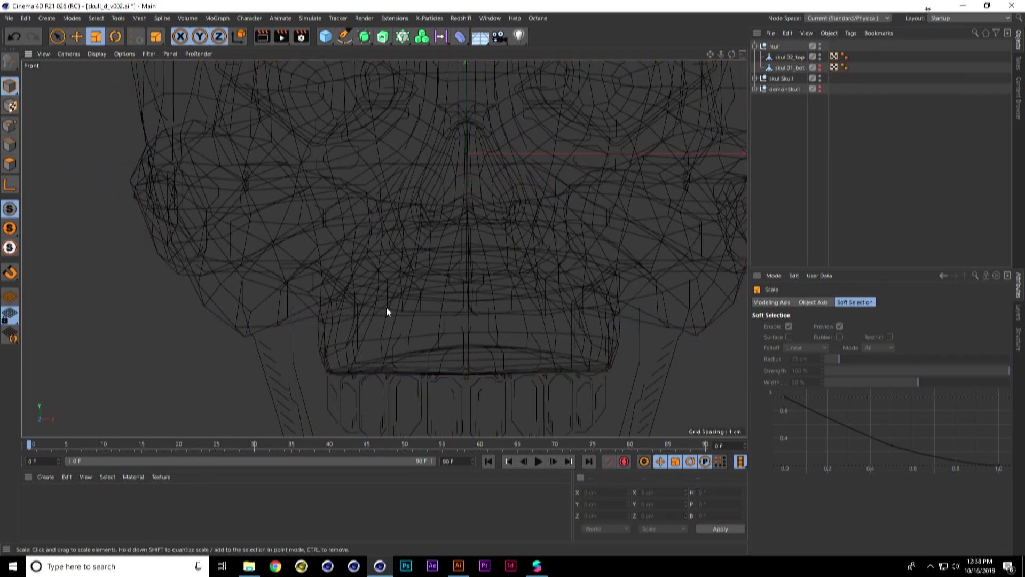
- Hide skull02_top and show the skull01_bot lower jaw mesh in the viewport
middle_click_drag(386, 311, 273, 212, "alt")
middle_click_drag(486, 172, 507, 222, "alt")
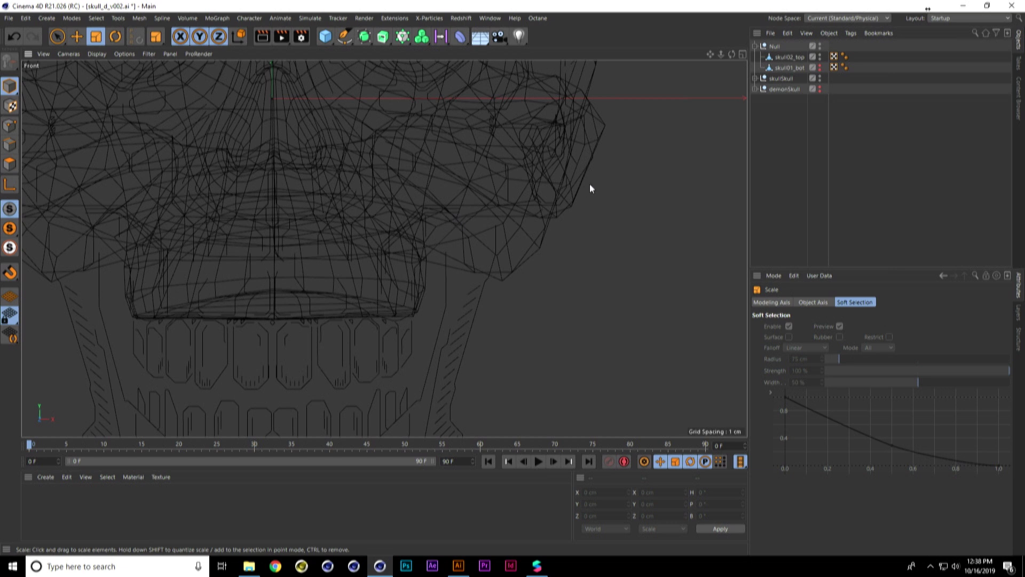
middle_click_drag(462, 142, 512, 252, "alt")
middle_click_drag(530, 181, 553, 164, "alt")
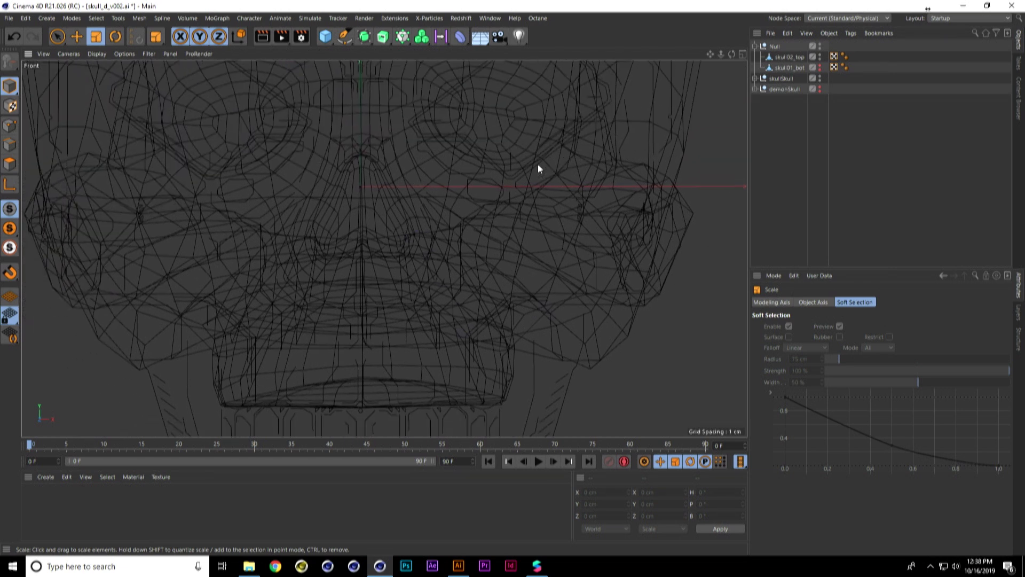
left_click(820, 55)
left_click(819, 65)
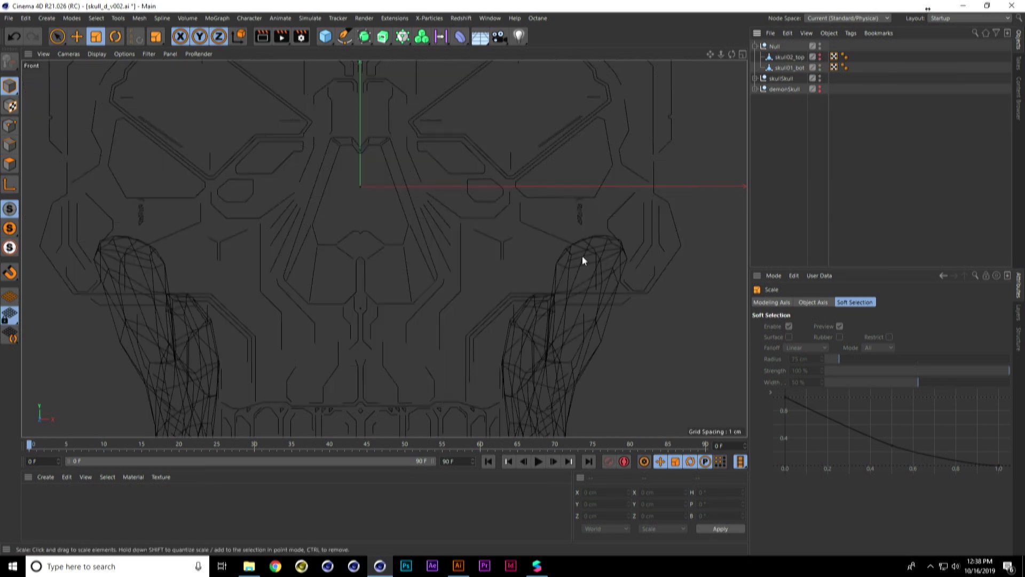
- Compare the lower jaw artwork with the skull01_bot mesh by toggling the mesh's visibility off and on
middle_click_drag(589, 248, 602, 104, "alt")
scroll(469, 192, "down", 2)
middle_click_drag(465, 230, 367, 219, "alt")
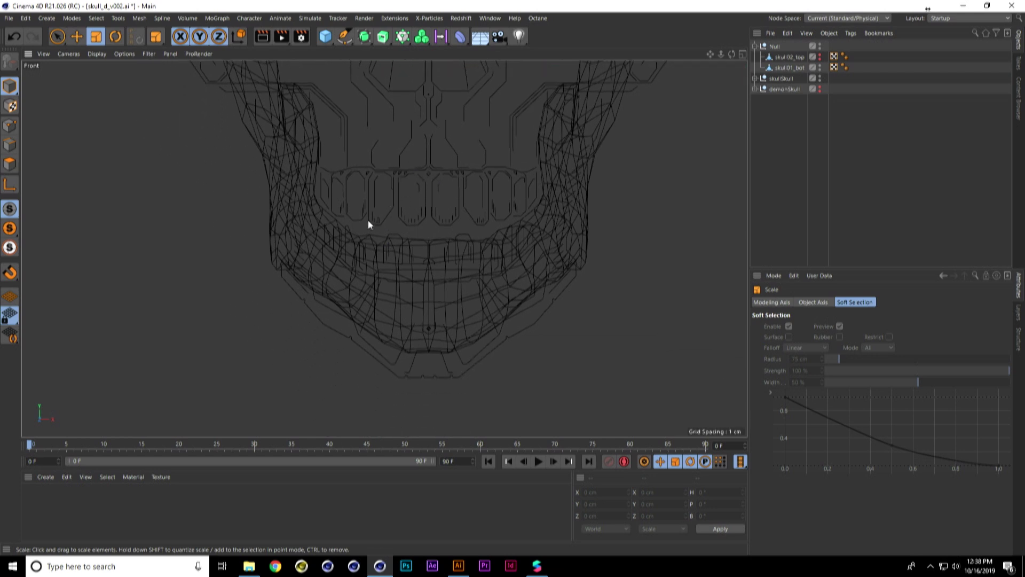
double_click(819, 67, "alt")
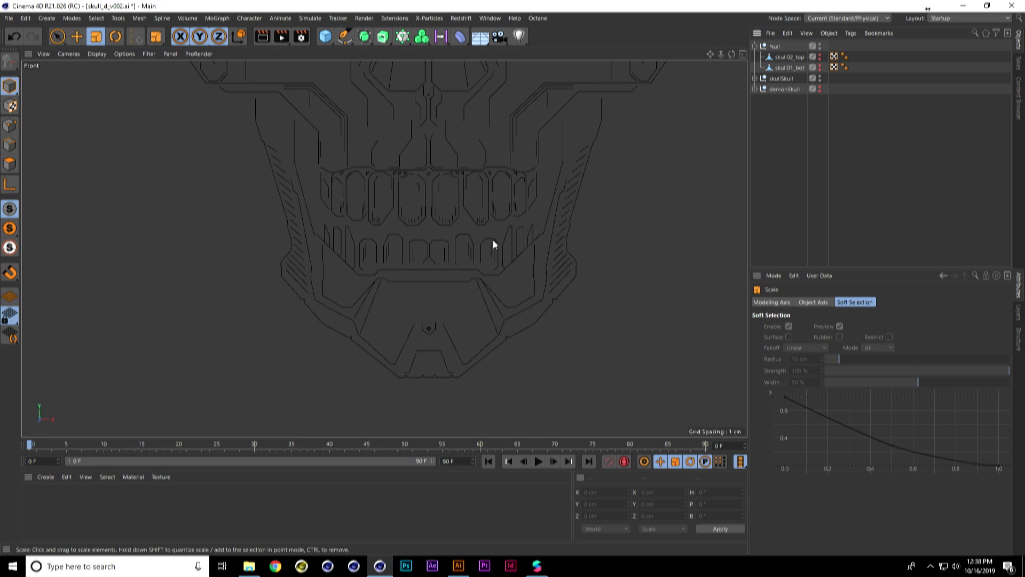
left_click(819, 67, "ctrl")
scroll(527, 115, "up", 3)
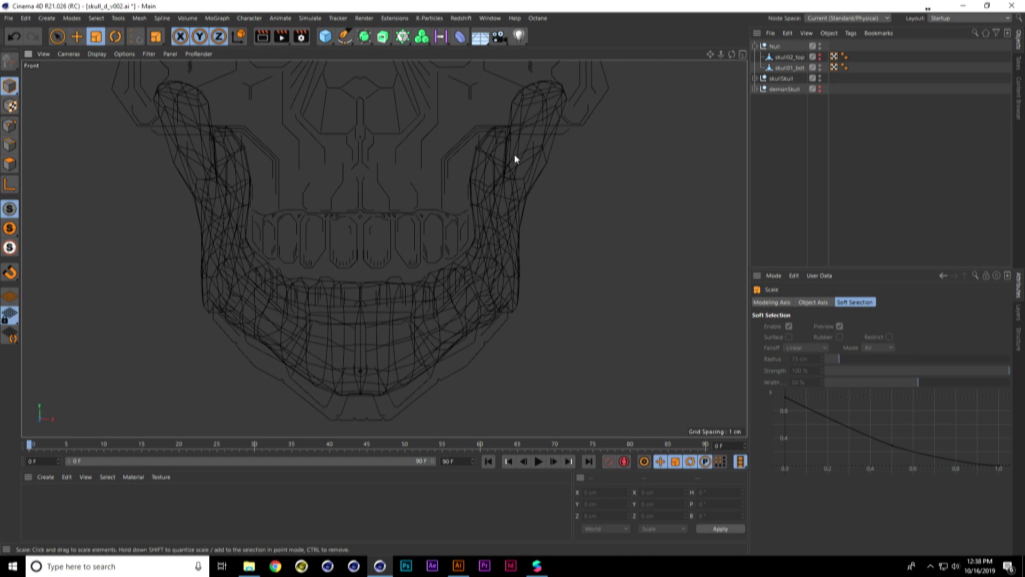
middle_click_drag(469, 287, 273, 233)
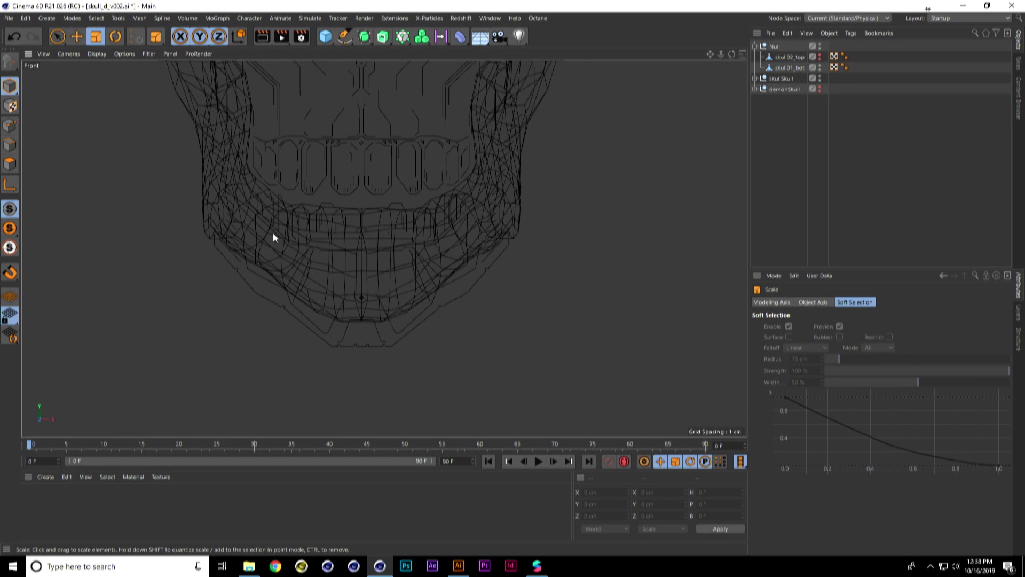
- In Point mode, move skull01_bot's bottom centre chin point down to the chin line of the artwork
left_click(9, 126)
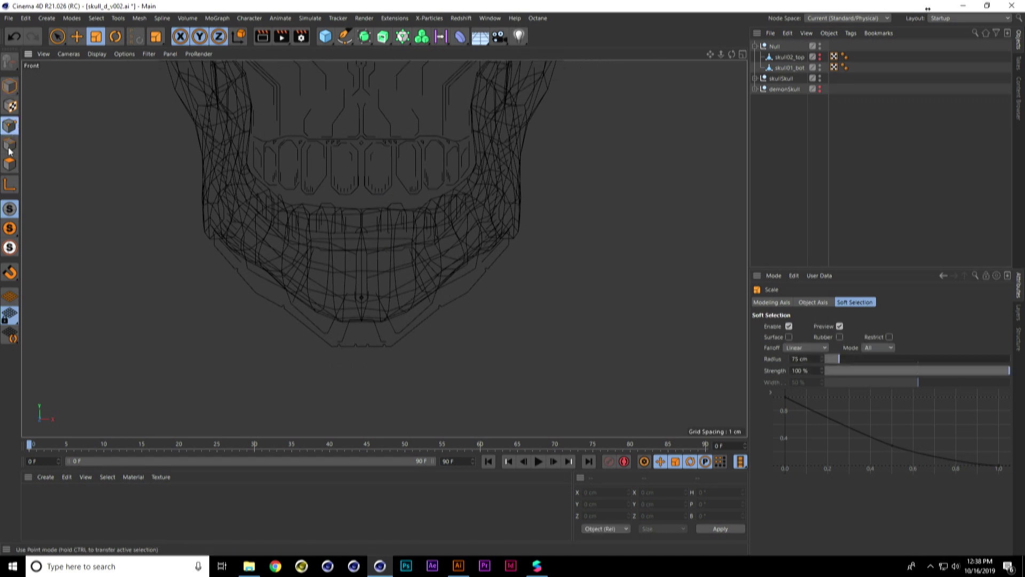
left_click(76, 36)
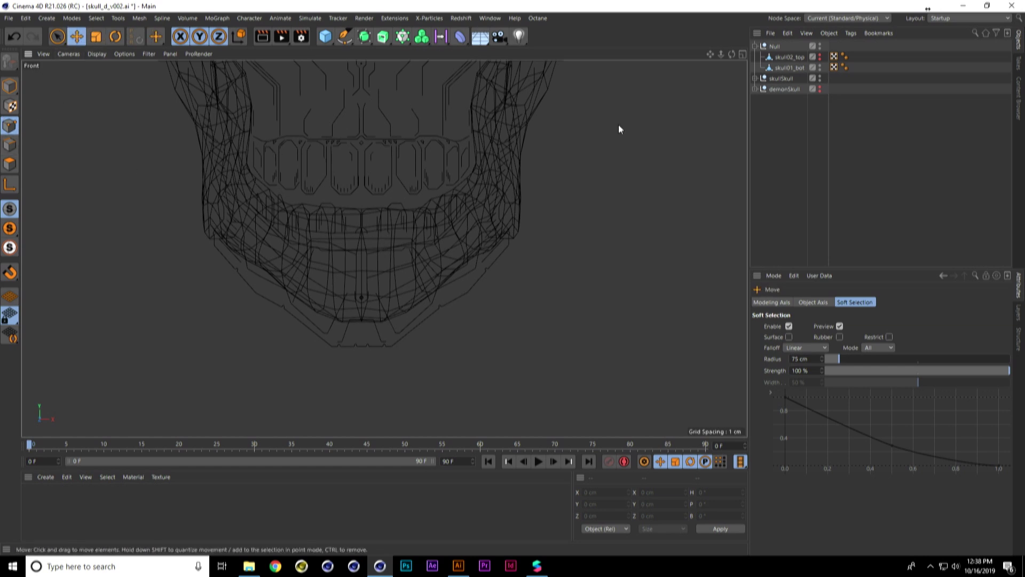
left_click(792, 69)
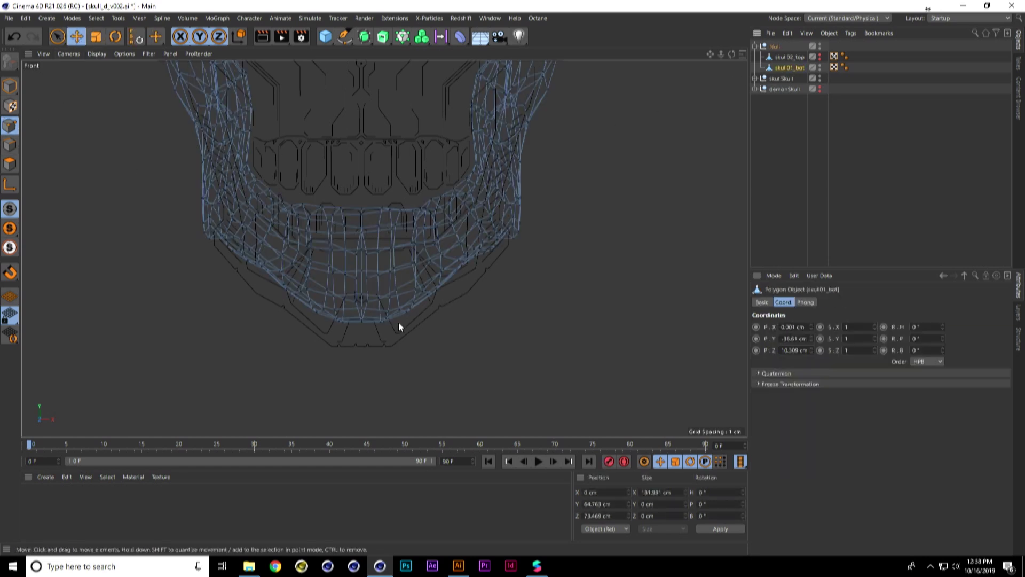
left_click(361, 322)
left_click_drag(367, 246, 356, 288)
- Lower the two lower-edge points near the jaw corners together, at about 65 cm in X on either side
left_click(489, 250)
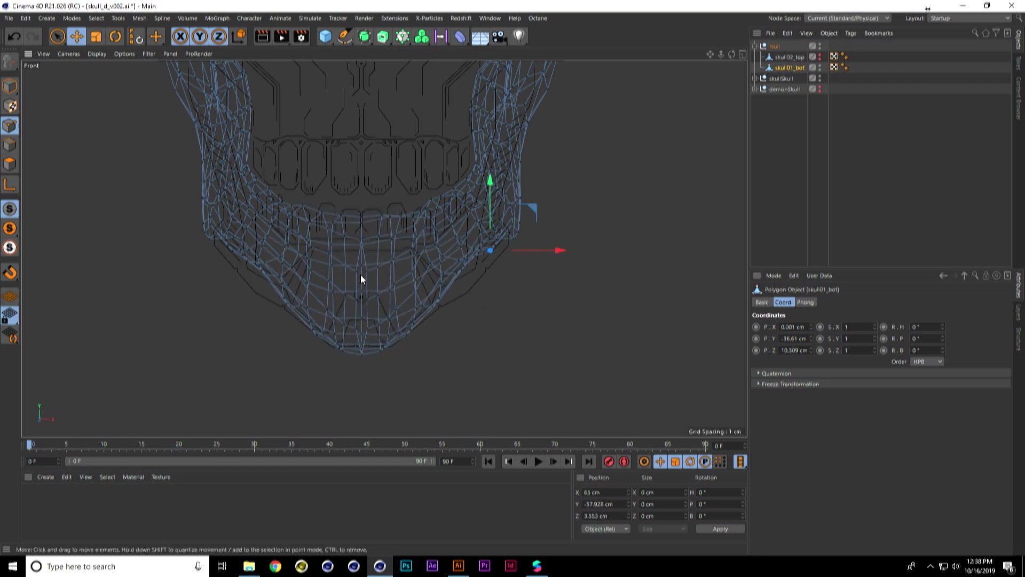
left_click(232, 250, "shift")
left_click_drag(362, 179, 359, 211)
- Lower the points beside the chin on both sides, negative X one to about -86.77 cm in Y, and raise the negative X jaw corner to about -74.79 cm
left_click(262, 279)
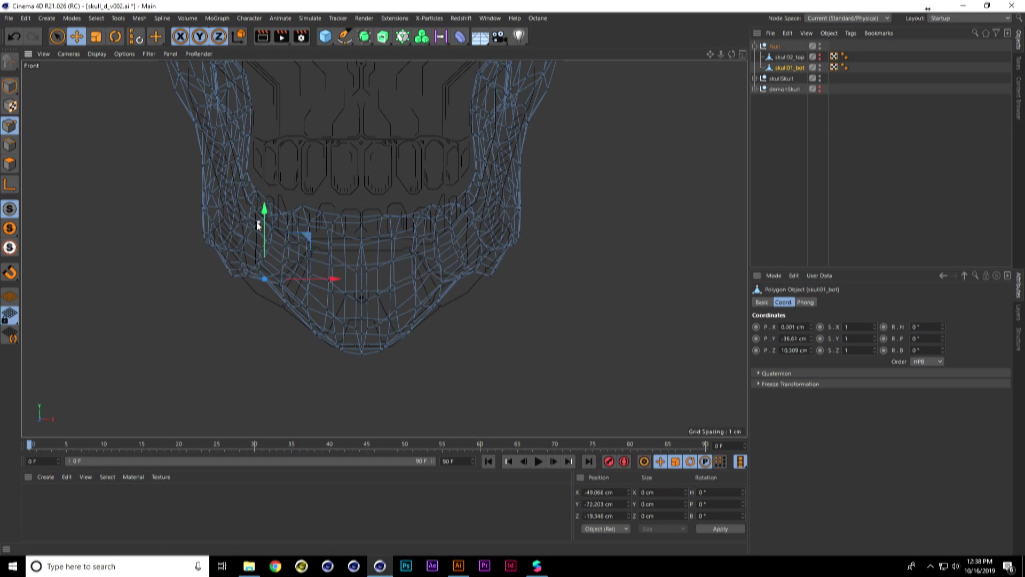
left_click_drag(266, 209, 266, 239)
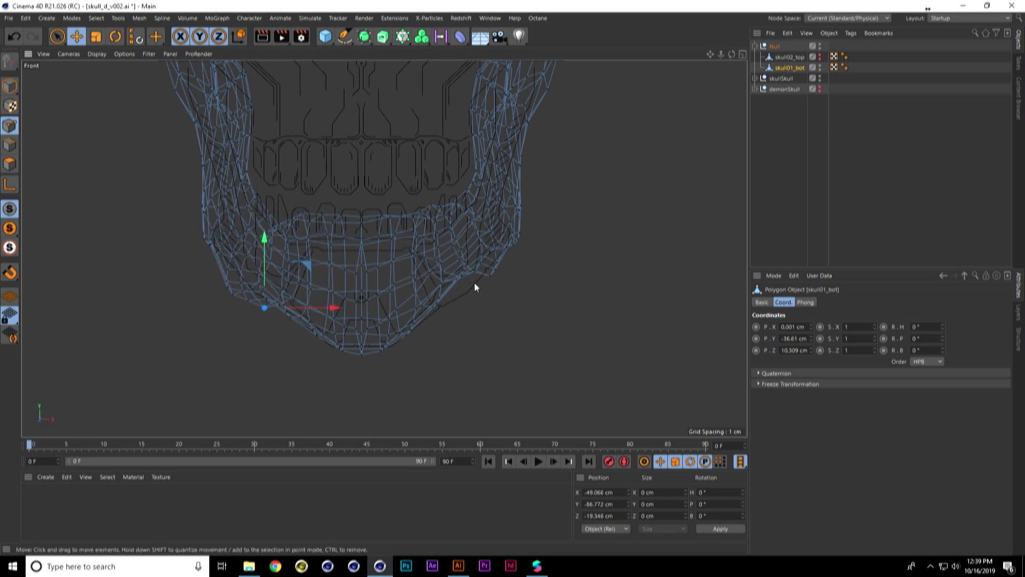
left_click(463, 276)
left_click_drag(463, 204, 462, 235)
left_click(233, 293)
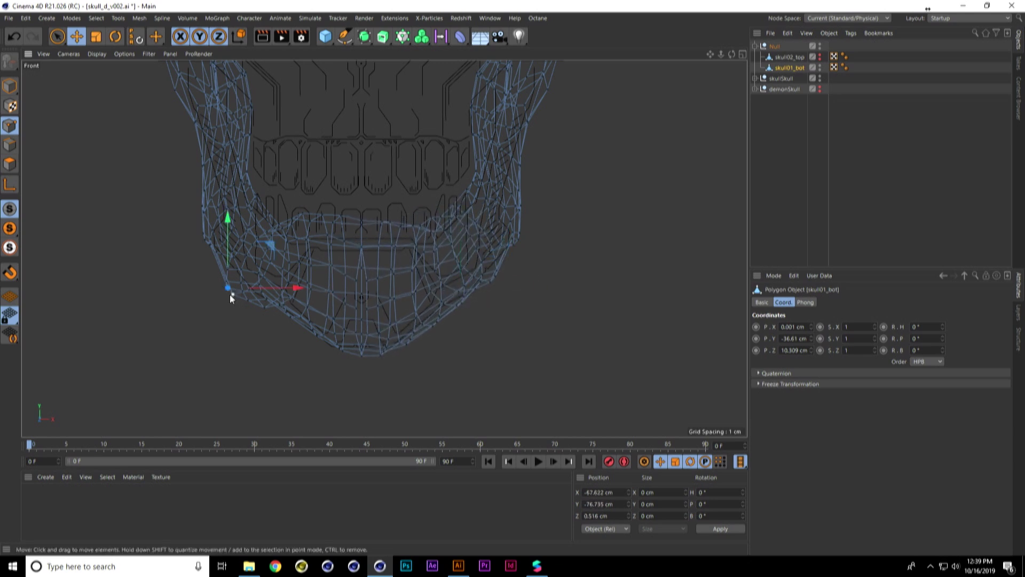
left_click_drag(234, 224, 233, 213)
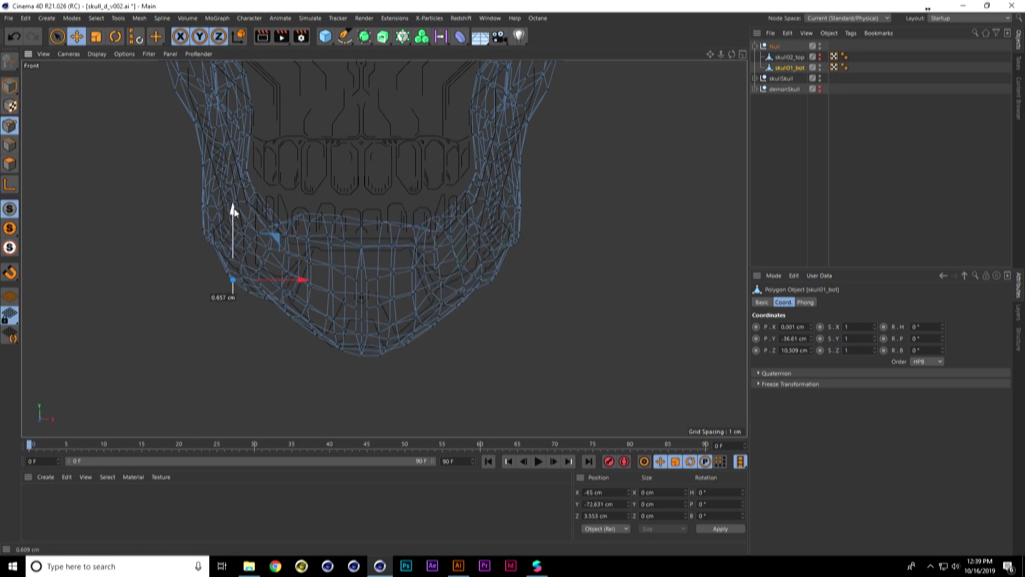
- Fit the lower jaw's top edge to the base of the lower teeth, placing its negative X corner point at about -53.01 cm in Y
scroll(367, 249, "up", 4)
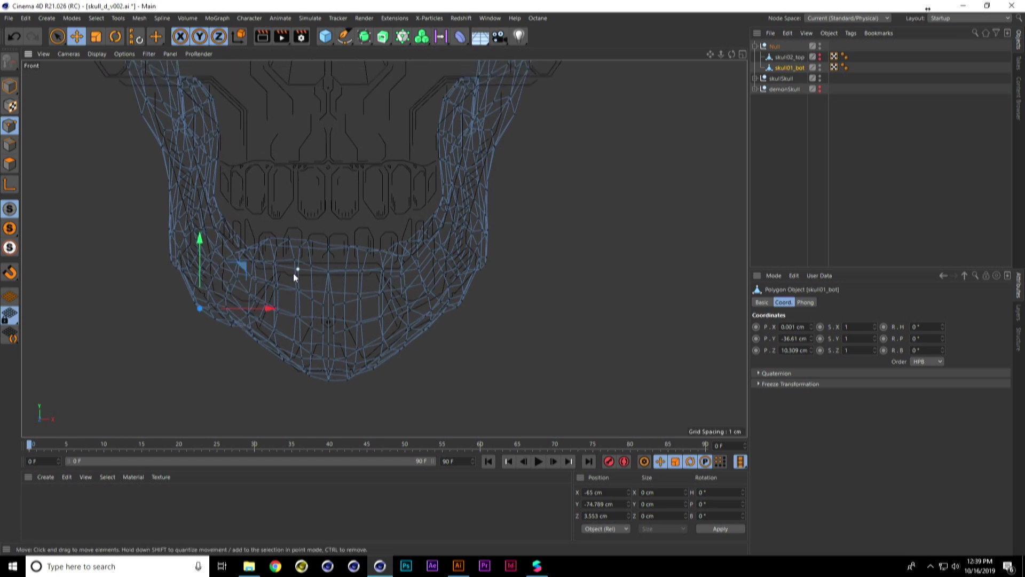
left_click(345, 231)
left_click_drag(347, 165, 346, 187)
left_click(256, 230)
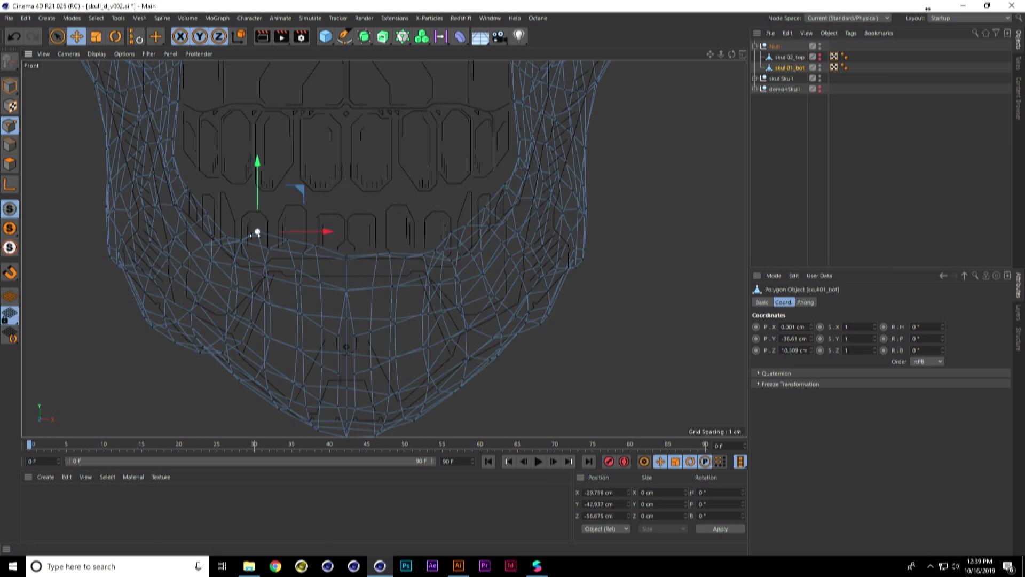
left_click_drag(257, 169, 257, 193)
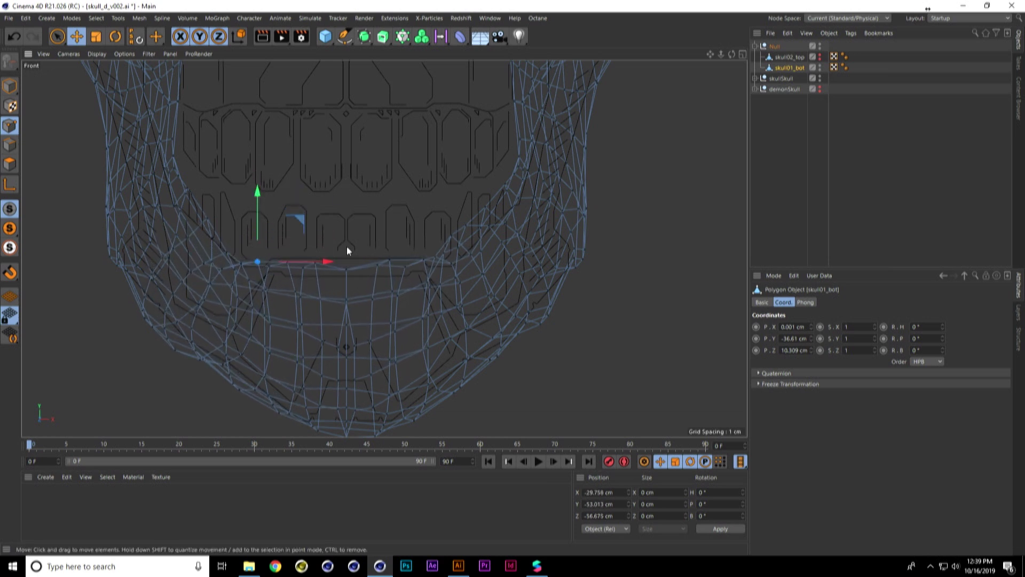
left_click(346, 270)
left_click_drag(347, 201, 347, 190)
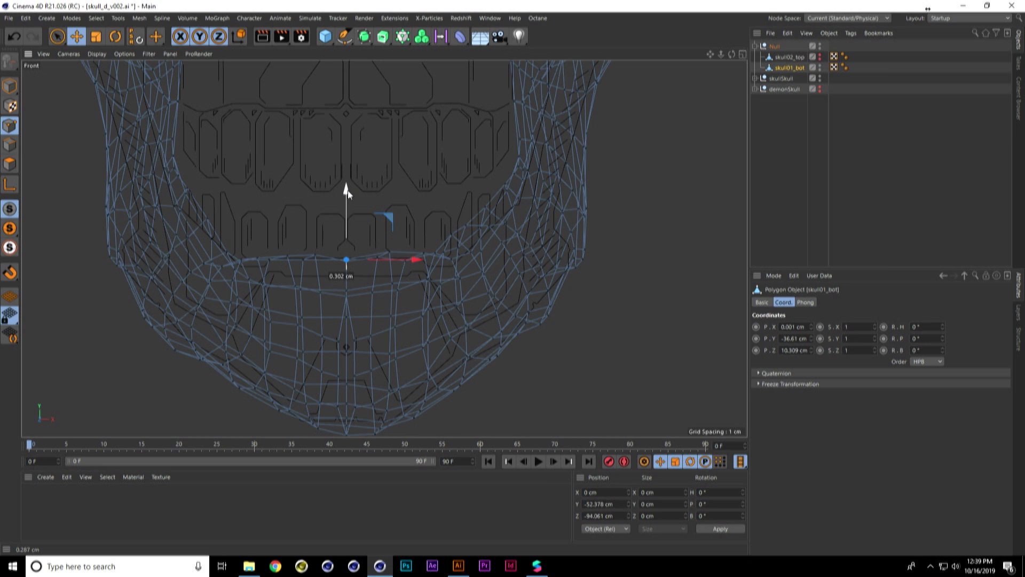
- Pull the jaw's inner side points outward on the positive X side, placing the upper one at about 61.35 cm in X
left_click(466, 223)
left_click_drag(506, 184, 530, 197)
left_click(524, 174)
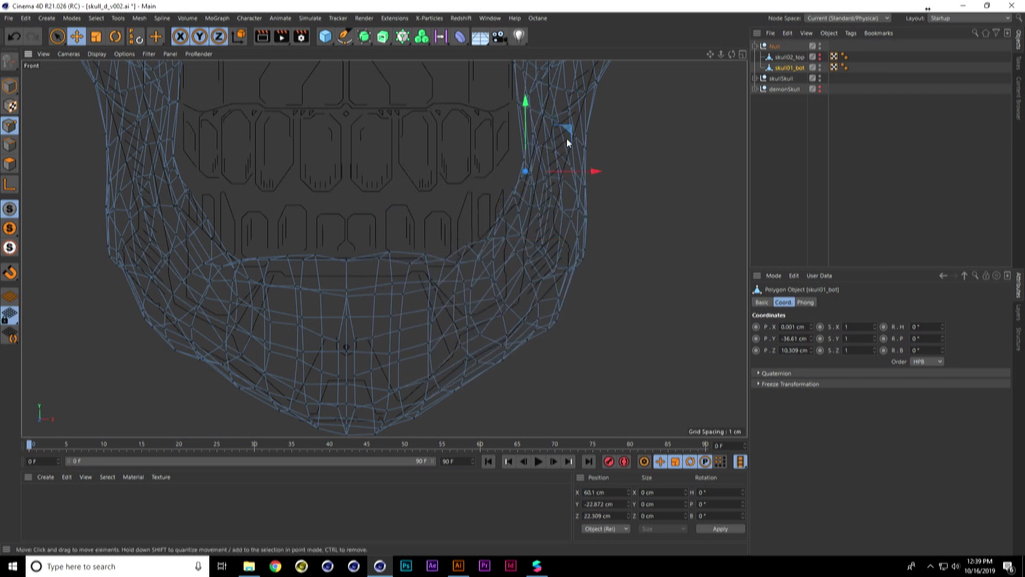
left_click_drag(572, 126, 575, 125)
scroll(335, 225, "up", 5)
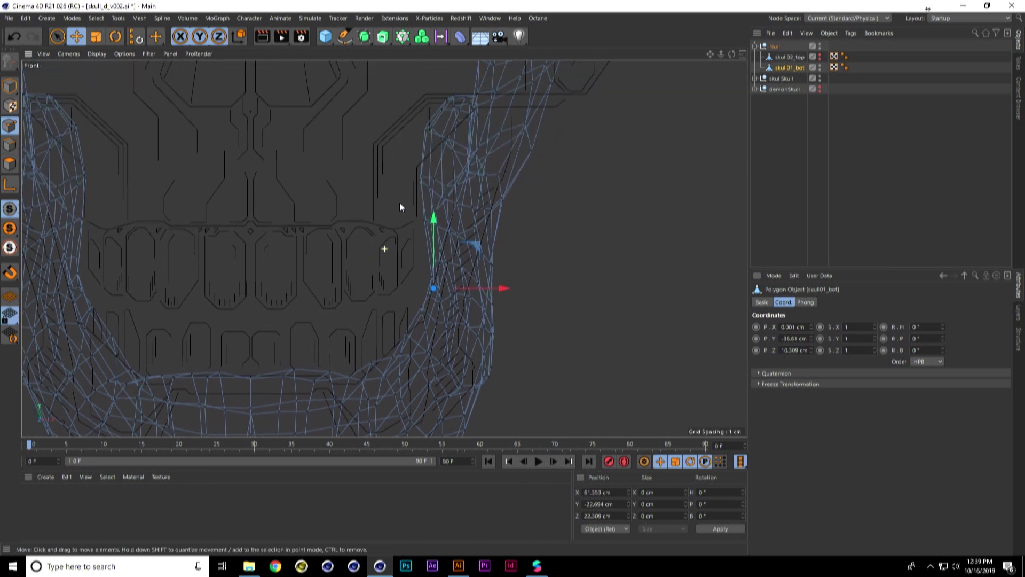
scroll(415, 232, "down", 3)
scroll(460, 207, "up", 1)
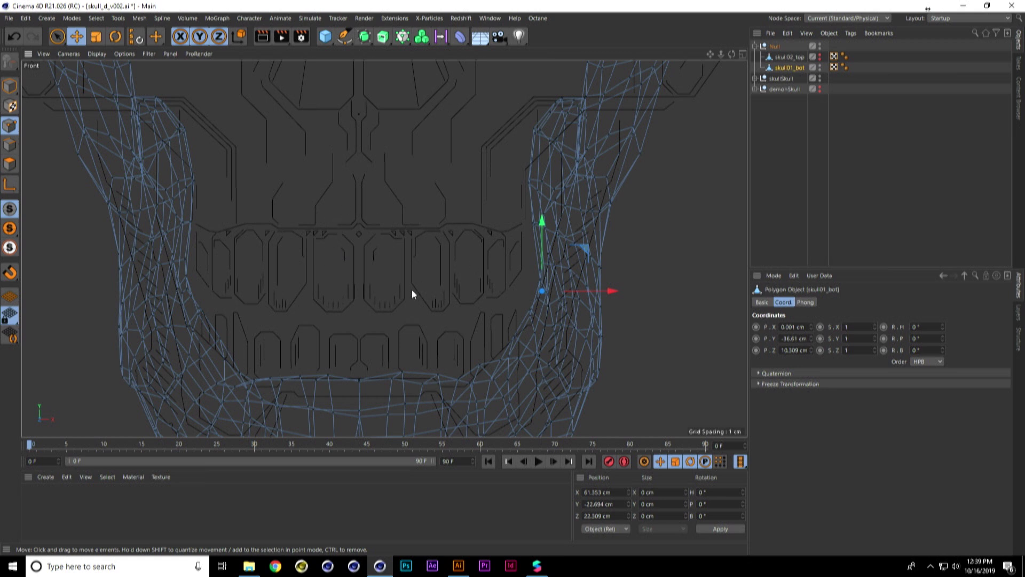
middle_click_drag(394, 346, 409, 280, "alt")
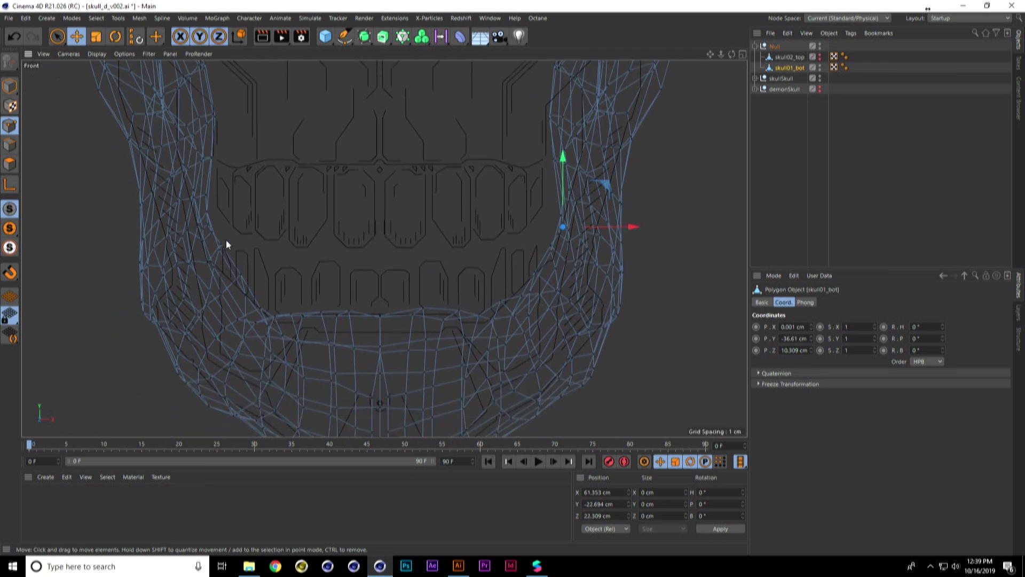
- Switch to the Perspective view and Edges mode, and examine the open inner rim of the lower jaw from several angles
middle_click(426, 263)
middle_click(320, 194)
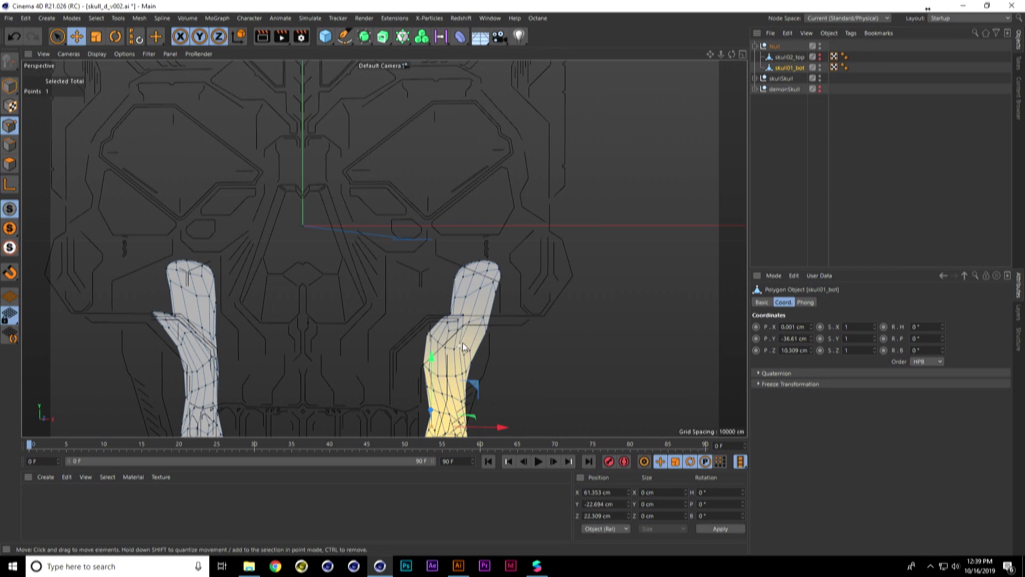
middle_click_drag(473, 358, 489, 248, "alt")
left_click_drag(541, 253, 497, 309, "alt")
middle_click_drag(355, 305, 427, 222, "alt")
left_click_drag(348, 219, 352, 245, "alt")
left_click(4, 144)
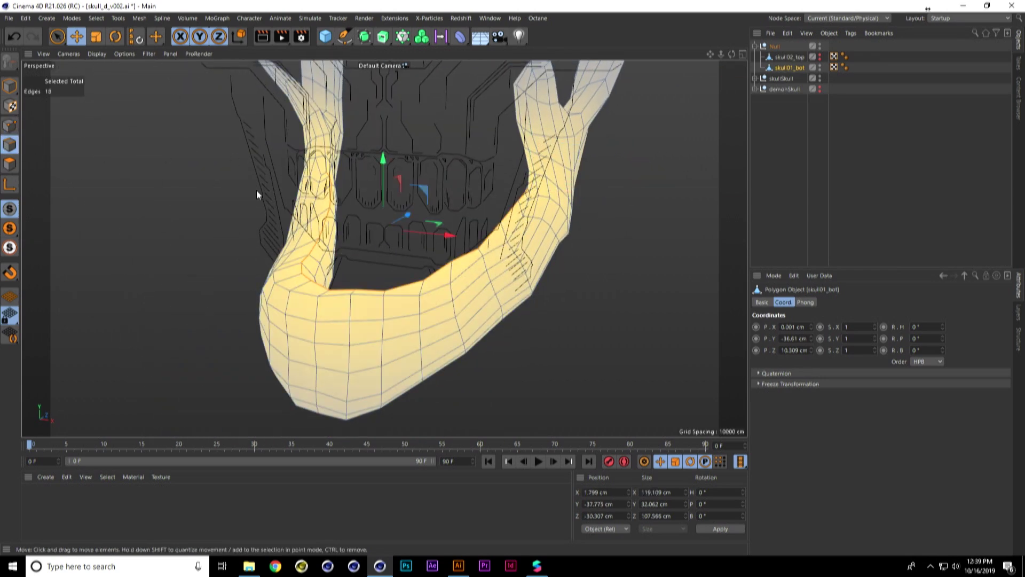
middle_click_drag(307, 216, 313, 186, "alt")
left_click_drag(167, 198, 207, 201, "alt")
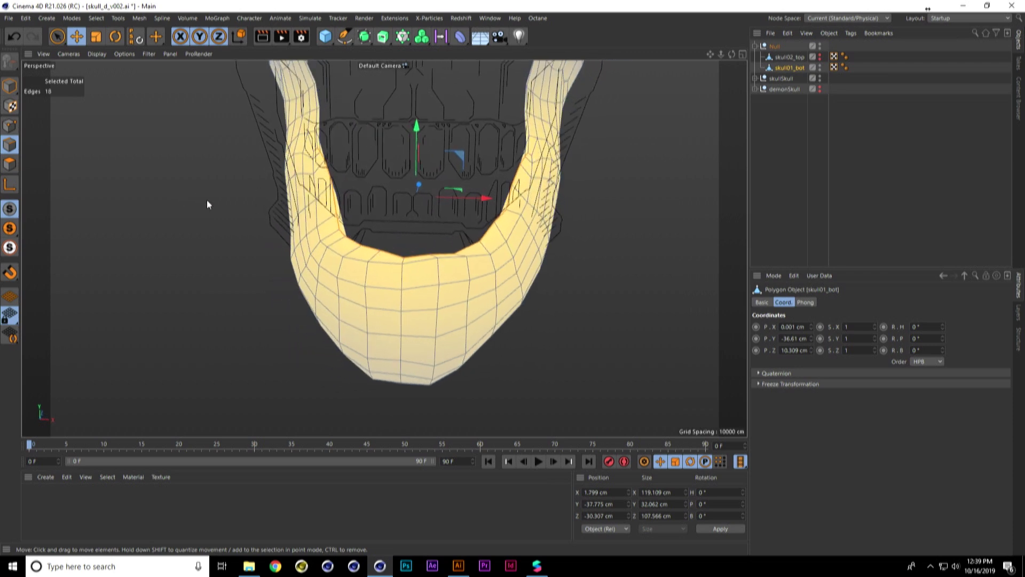
left_click_drag(386, 184, 359, 201, "alt")
middle_click_drag(431, 213, 416, 238, "alt")
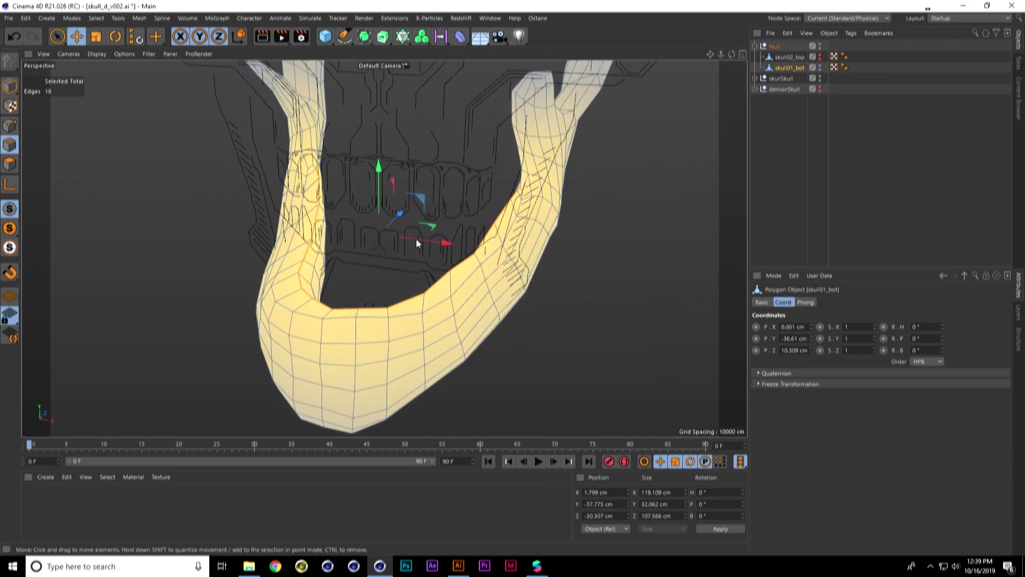
left_click(368, 285)
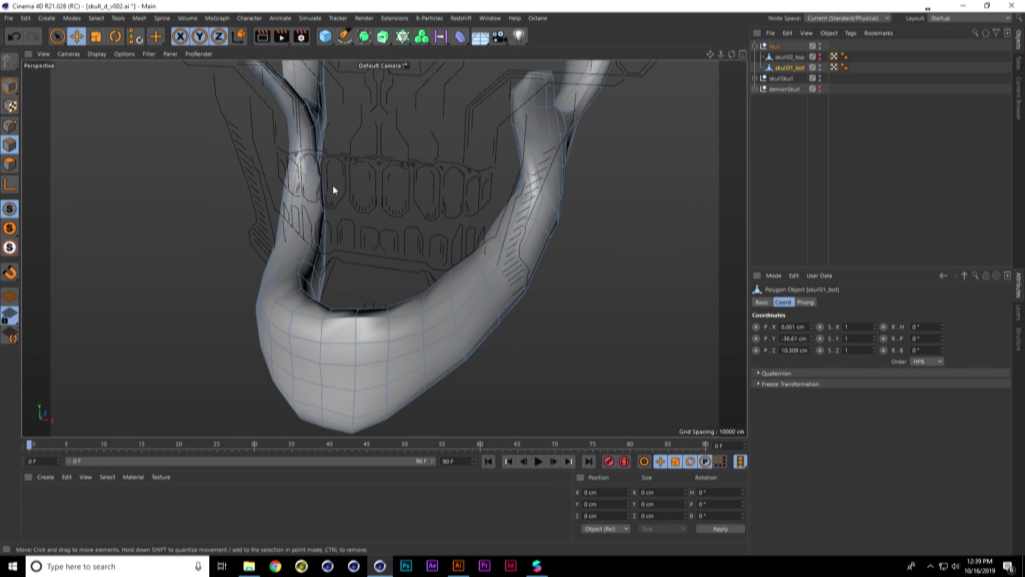
left_click(322, 165)
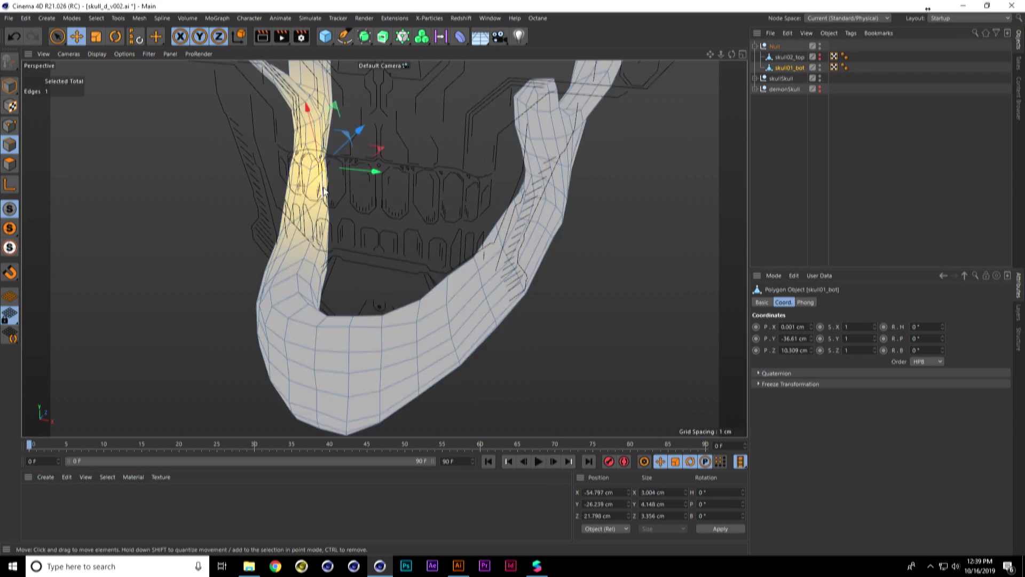
left_click(504, 274, "shift")
- Disable Soft Selection for the Move tool and select the open edge loop along the lower jaw's upper inner rim
key("e")
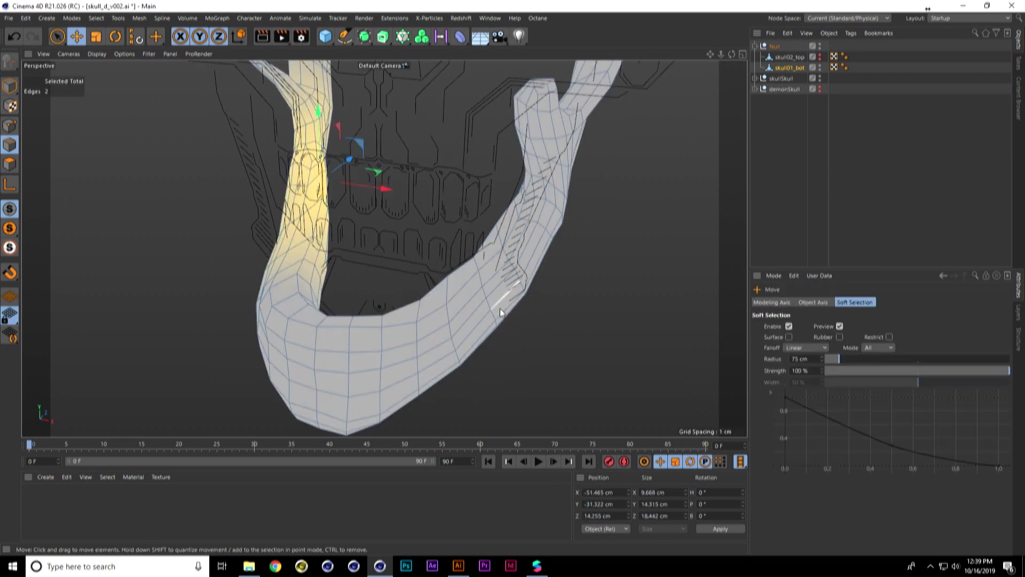
left_click(789, 327)
left_click_drag(514, 244, 353, 208, "alt")
double_click(359, 218)
left_click_drag(516, 190, 495, 256, "alt")
scroll(502, 254, "up", 5)
left_click_drag(597, 190, 667, 225, "alt")
middle_click_drag(668, 225, 617, 233, "alt")
right_click_drag(617, 233, 589, 234, "alt")
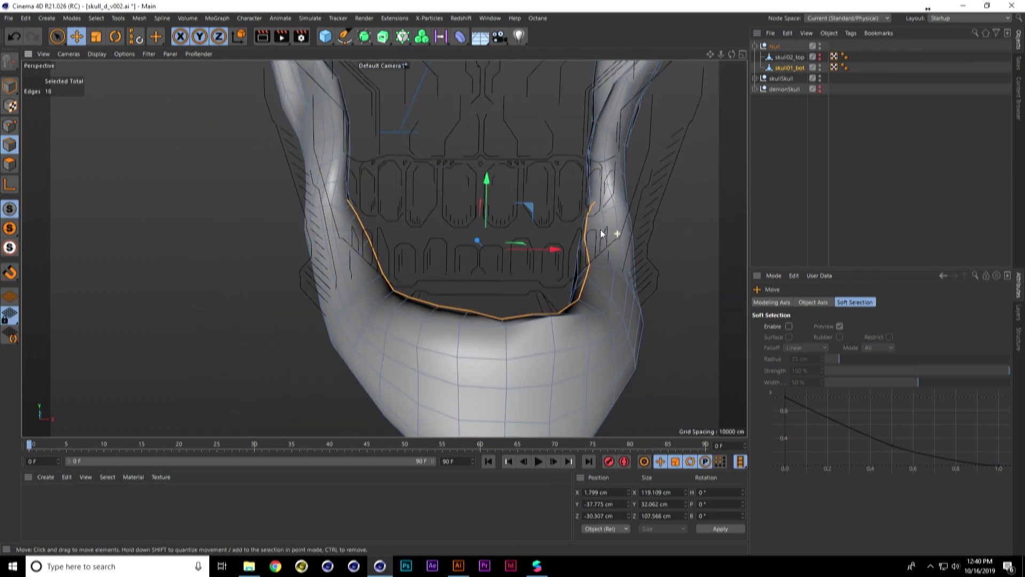
- Create a spline from the selected upper inner rim edges of the lower jaw with Edge to Spline, and select the new spline
left_click_drag(614, 238, 583, 205, "alt")
middle_click_drag(574, 226, 565, 245, "alt")
left_click_drag(565, 244, 364, 305, "alt")
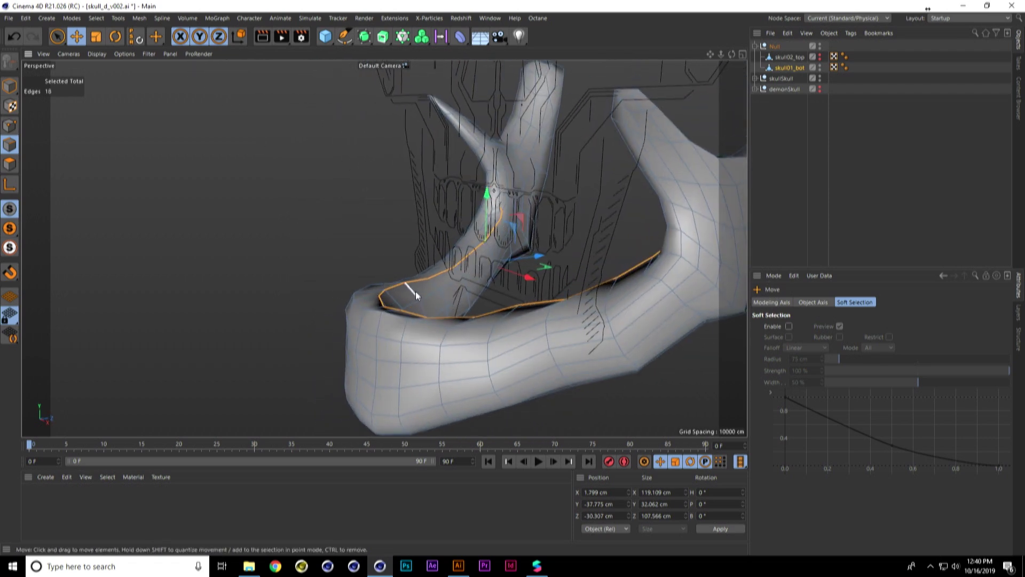
left_click_drag(492, 302, 507, 230, "alt")
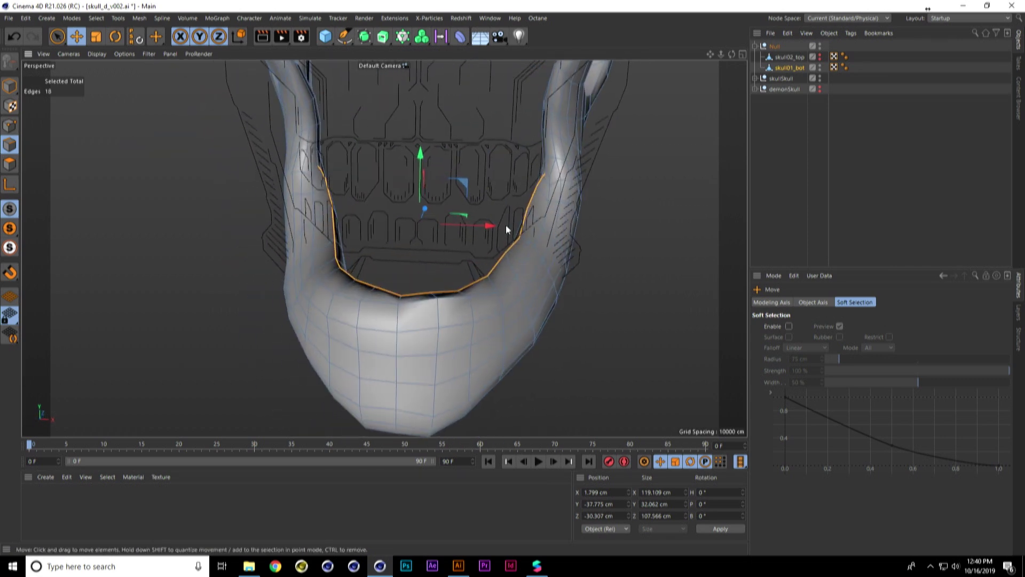
key("shift+c")
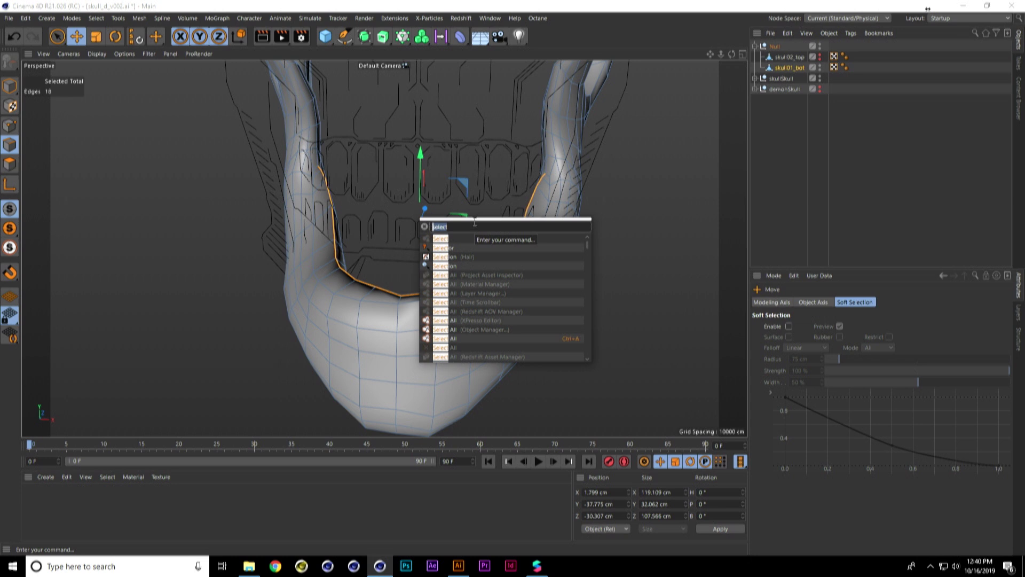
type("edge")
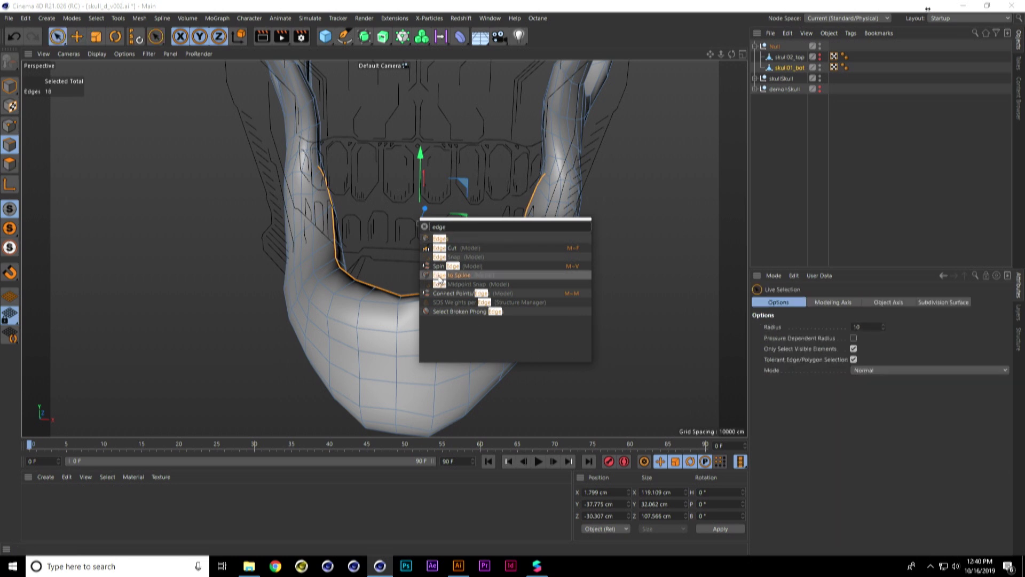
left_click(440, 276)
middle_click_drag(549, 196, 550, 238, "alt")
left_click(803, 78)
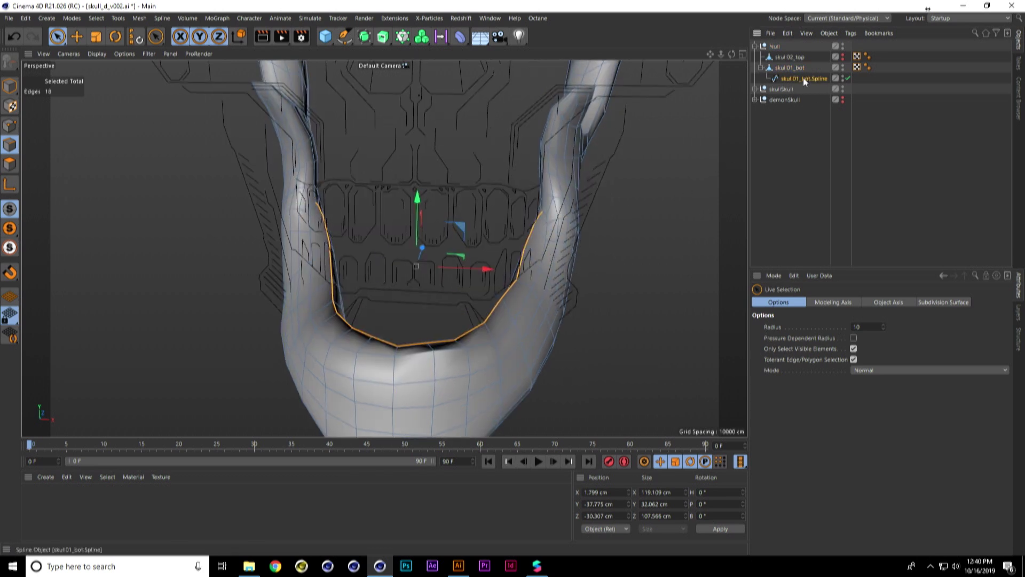
- Isolate the extracted rim spline by hiding the jaw mesh, examine its shape, and restore the jaw's visibility
left_click(843, 66, "ctrl")
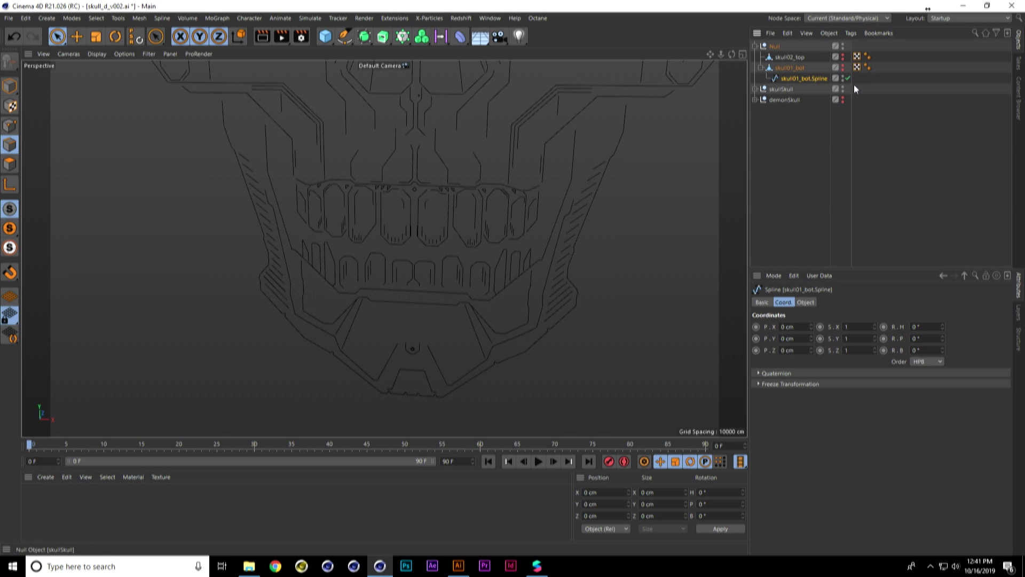
left_click(843, 76)
left_click_drag(689, 176, 737, 163, "alt")
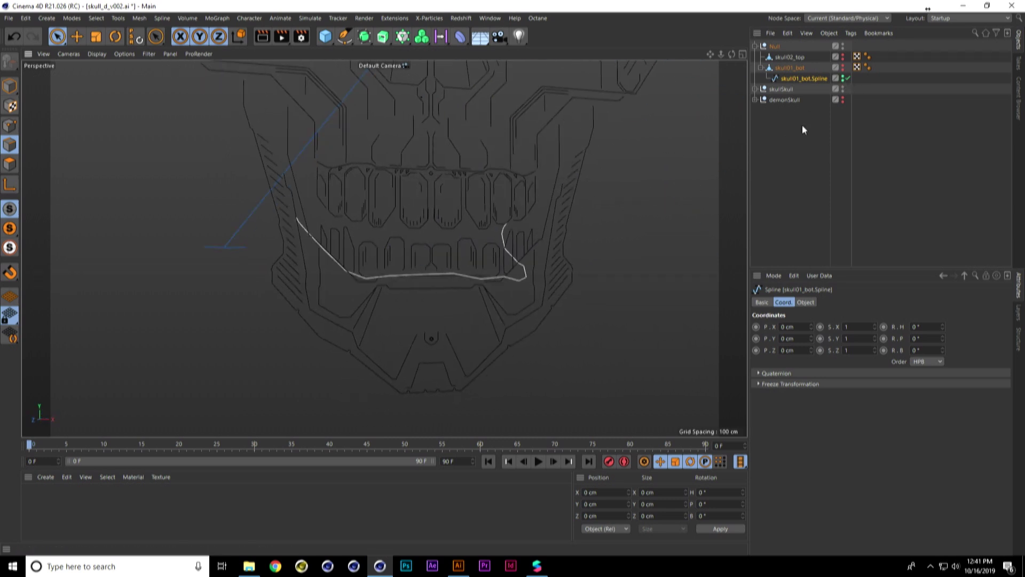
left_click(843, 67, "alt")
left_click(844, 77)
left_click(843, 78)
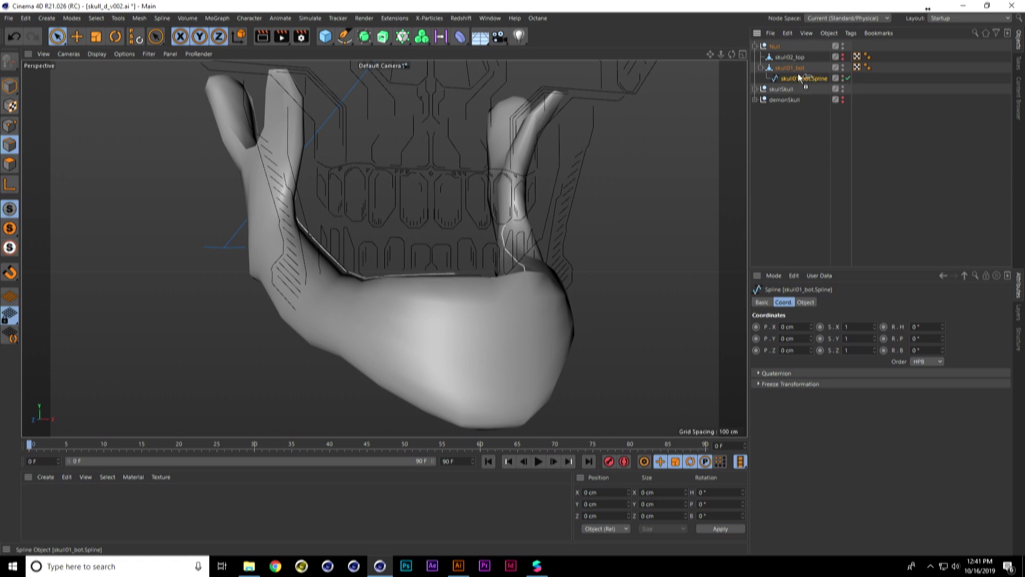
- Duplicate the rim spline under skull01_bot and switch to the Front view
left_click_drag(798, 71, 799, 73, "ctrl")
left_click_drag(616, 200, 476, 249, "alt")
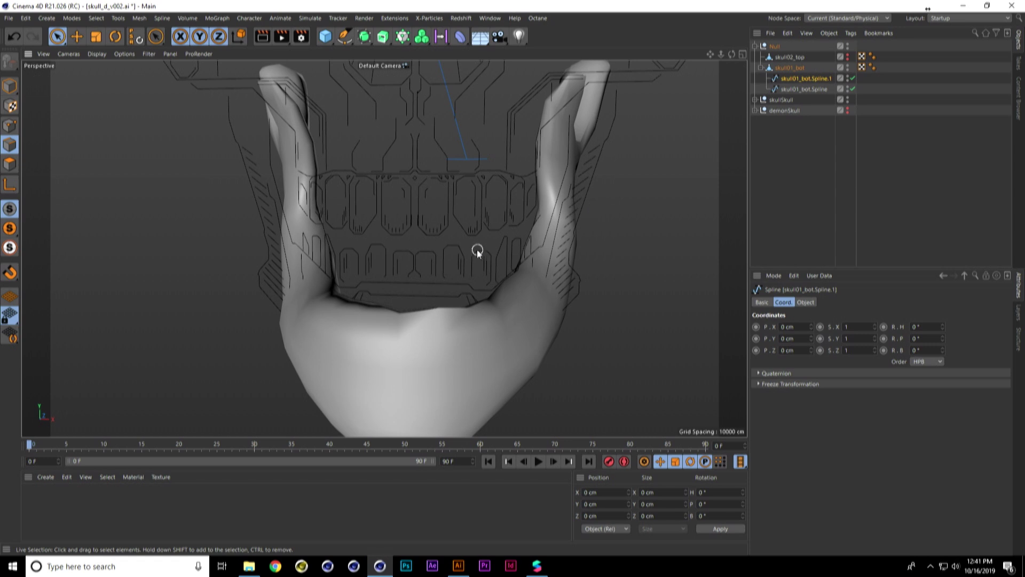
middle_click(483, 240)
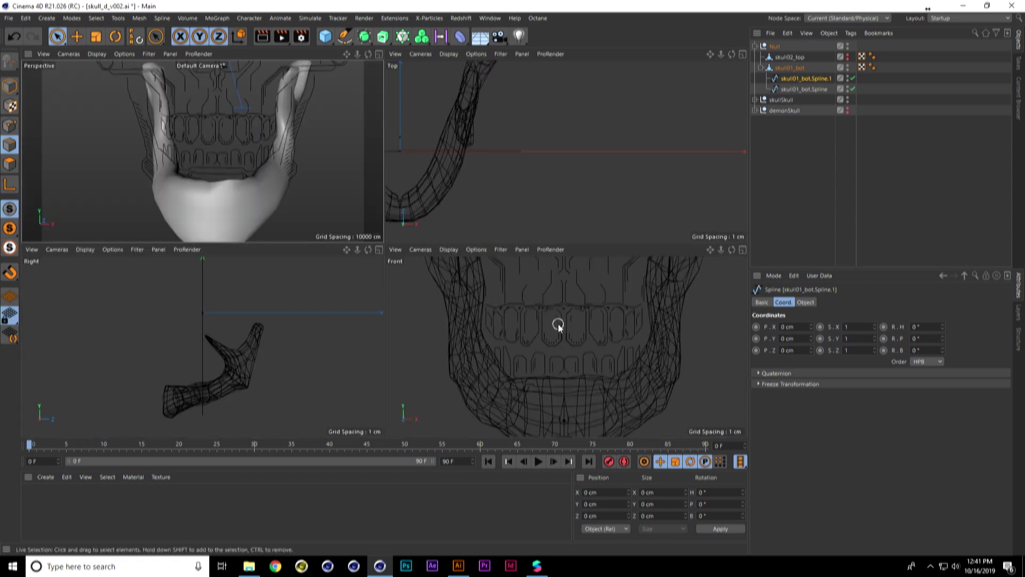
middle_click(331, 157)
middle_click(441, 217)
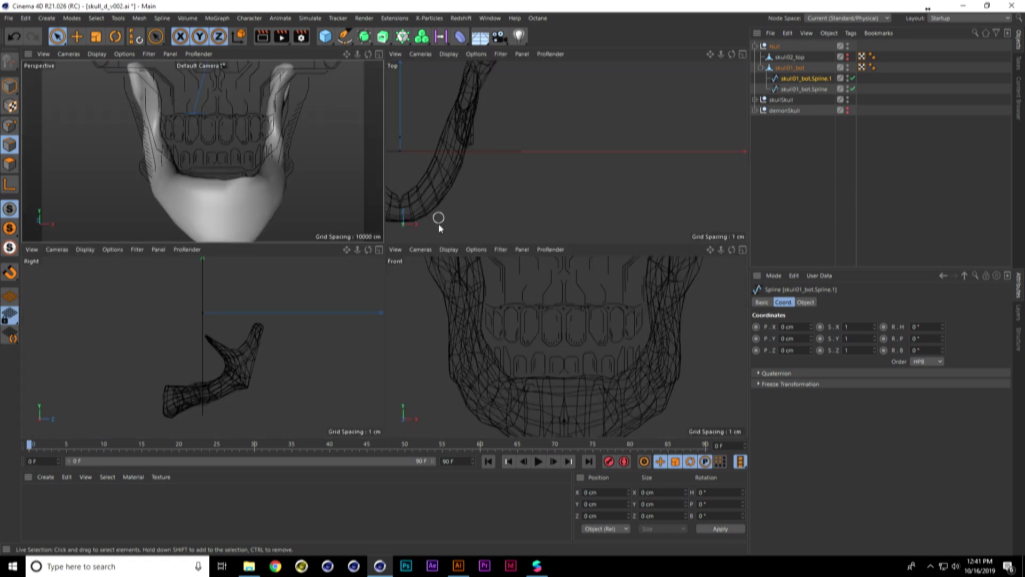
middle_click(600, 303)
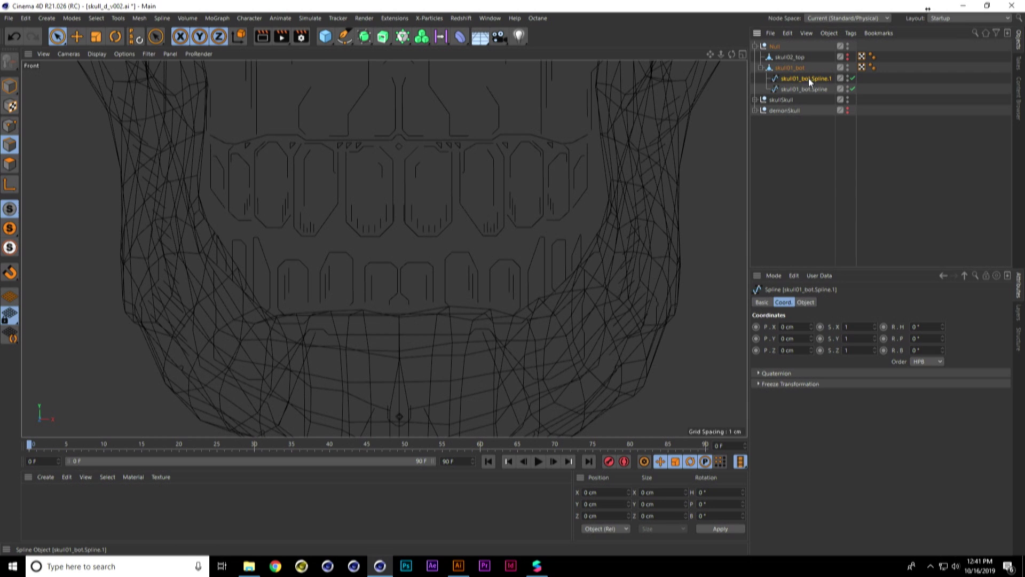
- In Model mode, flatten the duplicated spline vertically and lower it to the base of the upper teeth
left_click(10, 86)
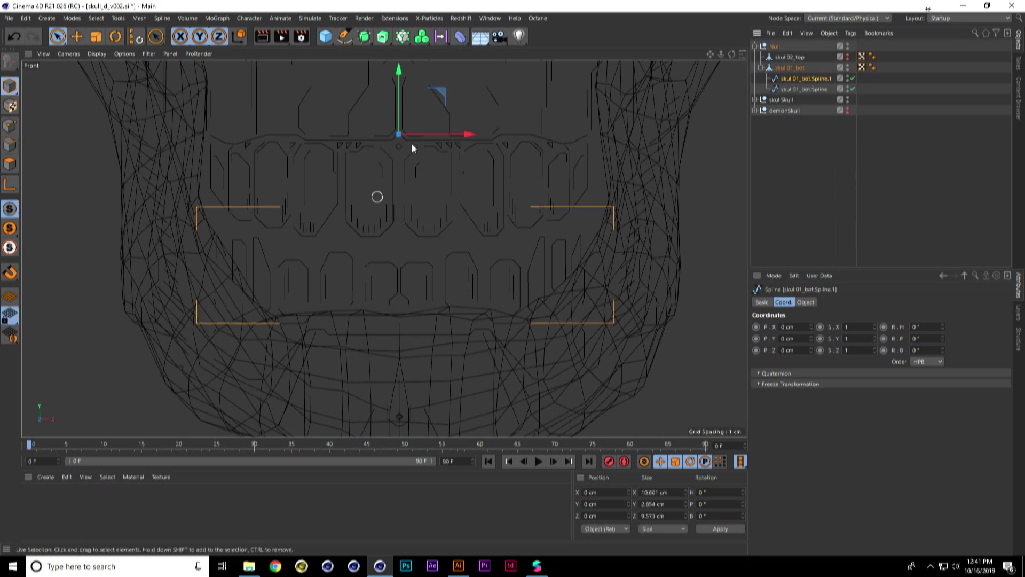
left_click_drag(382, 106, 383, 149)
key("t")
key("e")
left_click_drag(382, 84, 382, 204)
- Move both rim splines out of the skull01_bot hierarchy and hide the lower jaw mesh
left_click(795, 88)
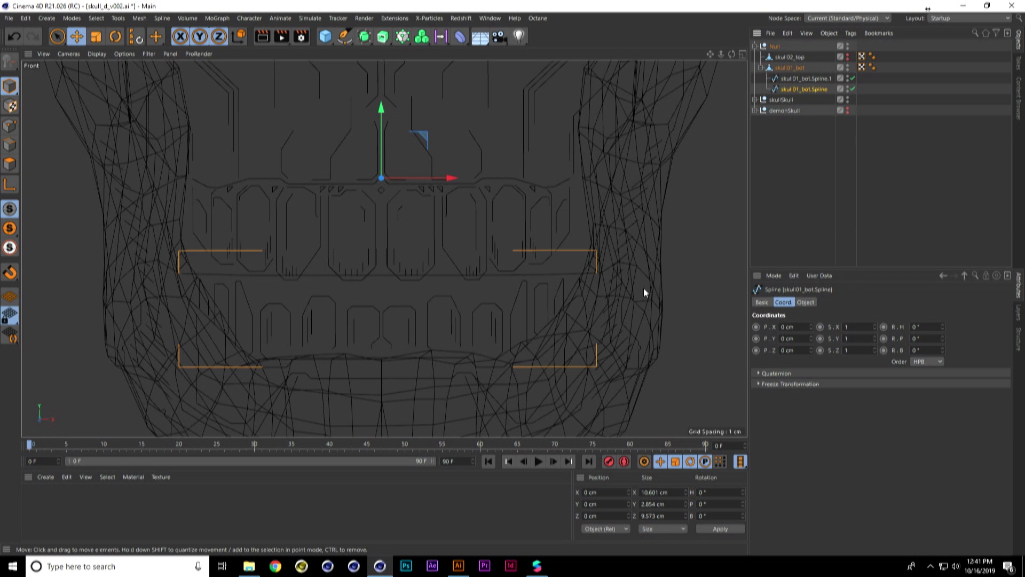
left_click(813, 79, "ctrl")
left_click(808, 89, "shift")
left_click_drag(783, 94, 832, 67)
left_click(835, 65)
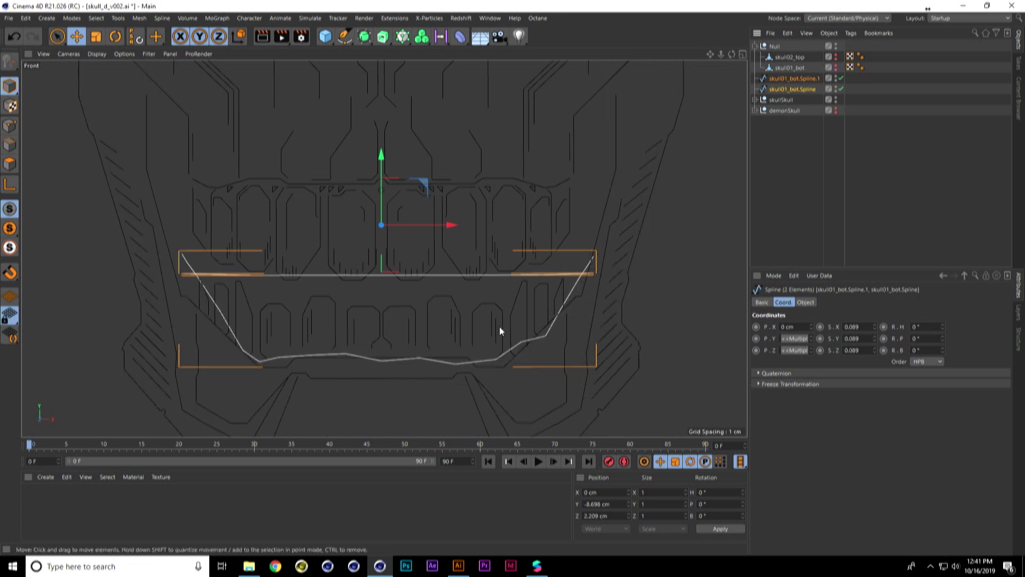
- Enable Soft Selection and try lowering the original rim spline's end point on the negative X side, undoing the move
left_click(255, 330)
middle_click_drag(255, 330, 320, 308, "alt")
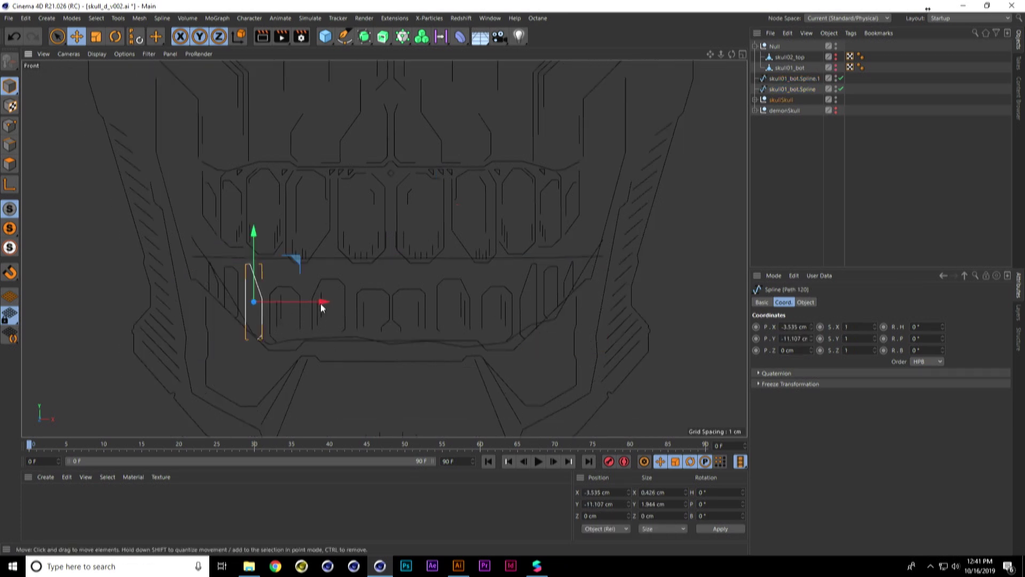
left_click(196, 244)
key("Return")
left_click(191, 237)
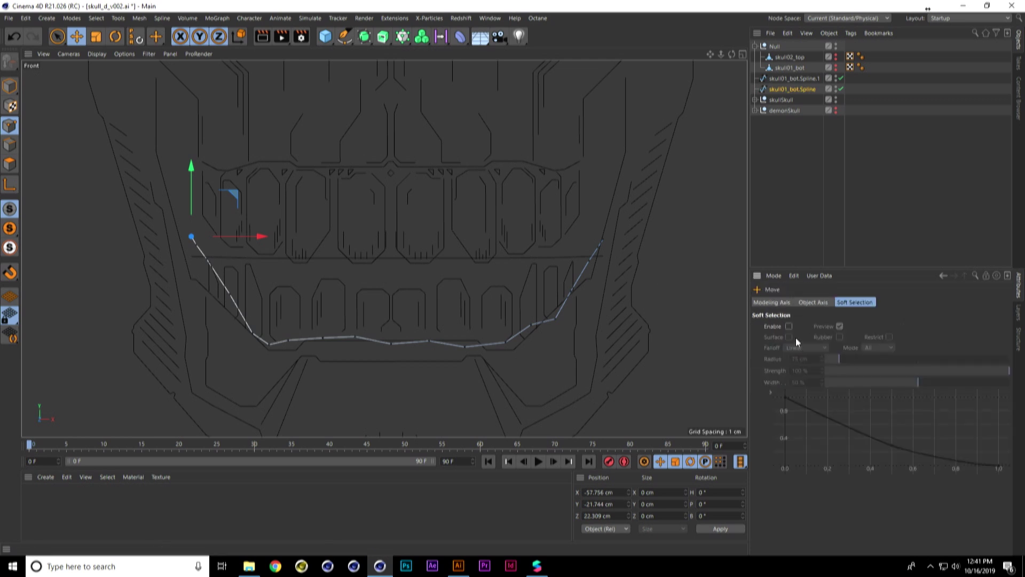
left_click(789, 326)
left_click_drag(191, 163, 191, 175)
key("ctrl+z")
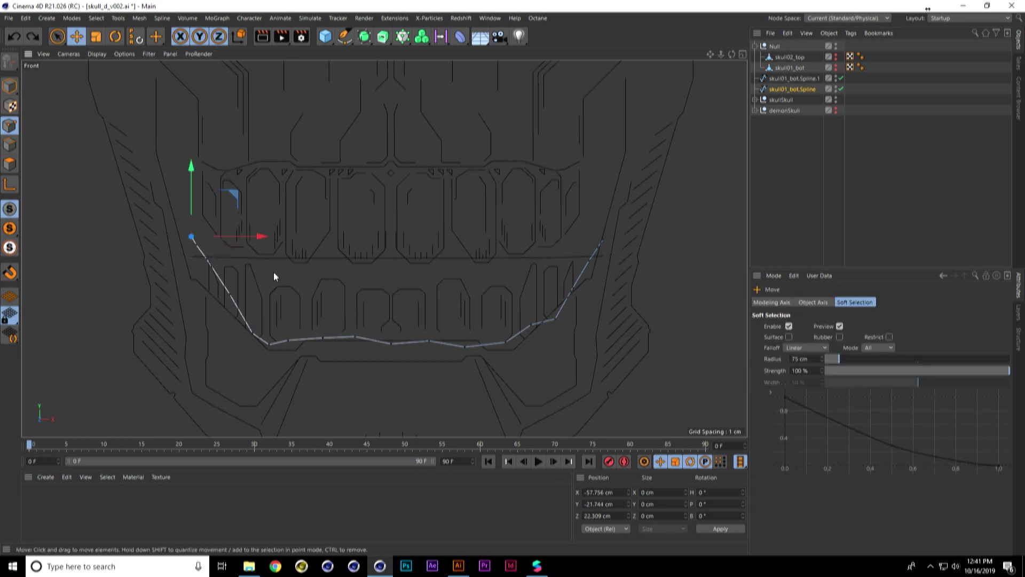
- Switch to the Perspective view and add a Loft generator for the two rim splines
left_click_drag(340, 272, 335, 260, "alt")
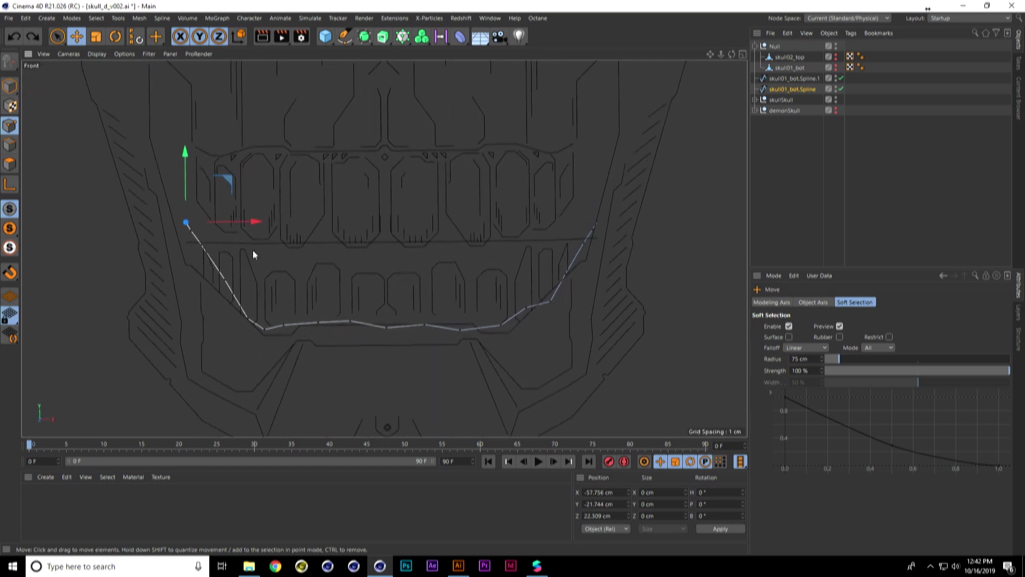
middle_click_drag(405, 257, 402, 244, "alt")
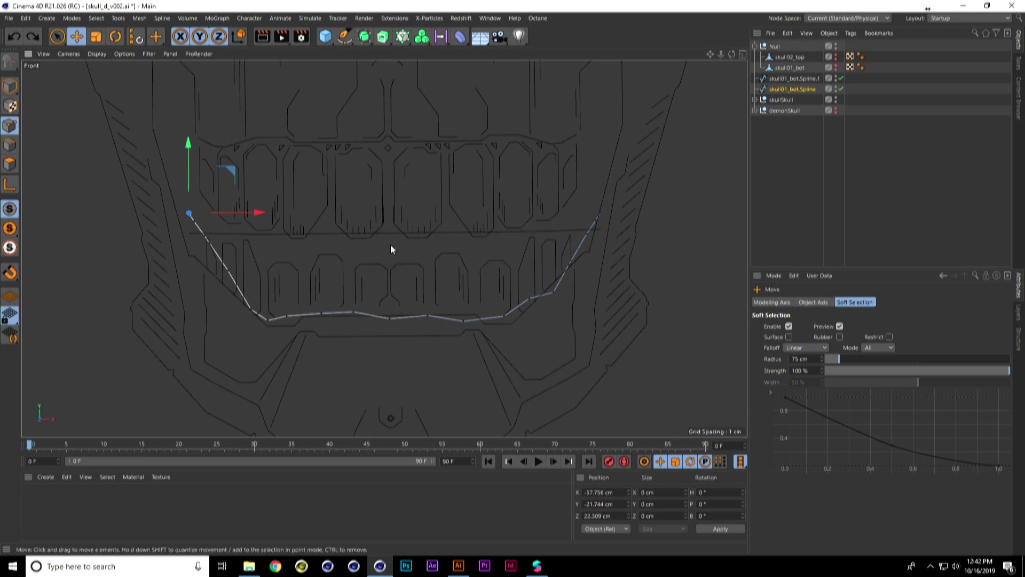
middle_click(408, 245)
middle_click(369, 213)
left_click_drag(369, 213, 607, 267, "alt")
left_click(793, 79)
left_click(793, 89, "ctrl")
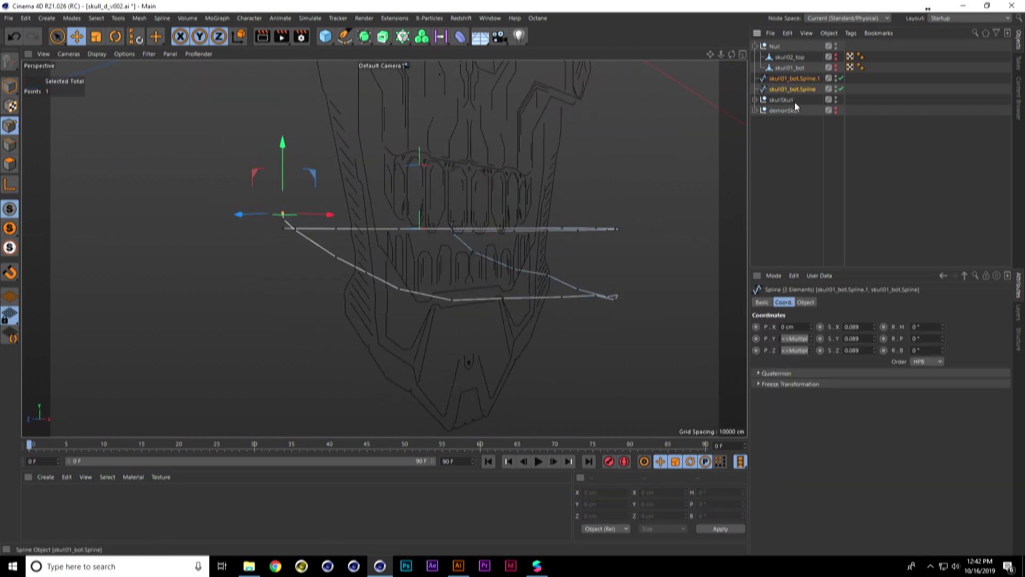
left_click(384, 42)
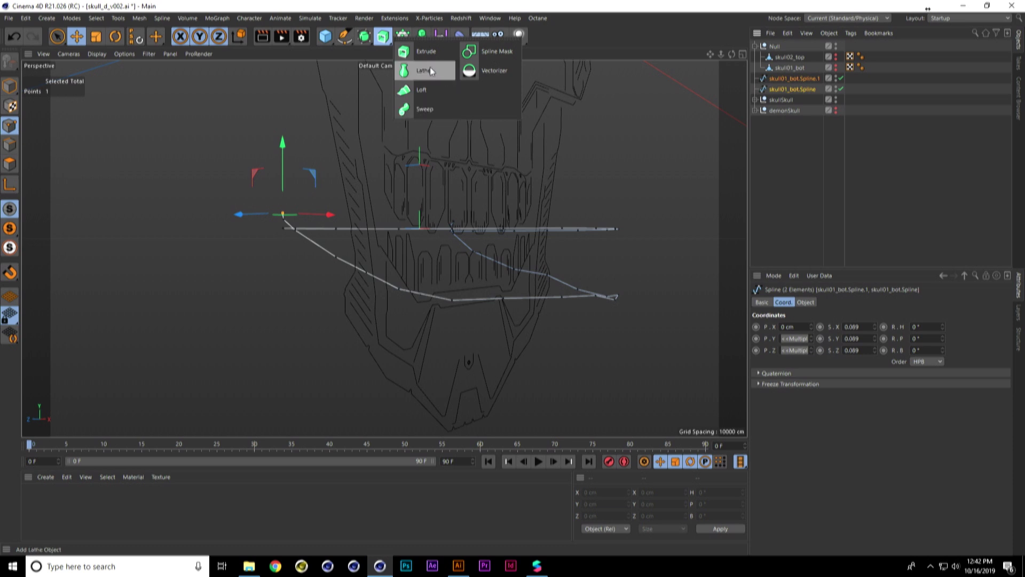
left_click(439, 92)
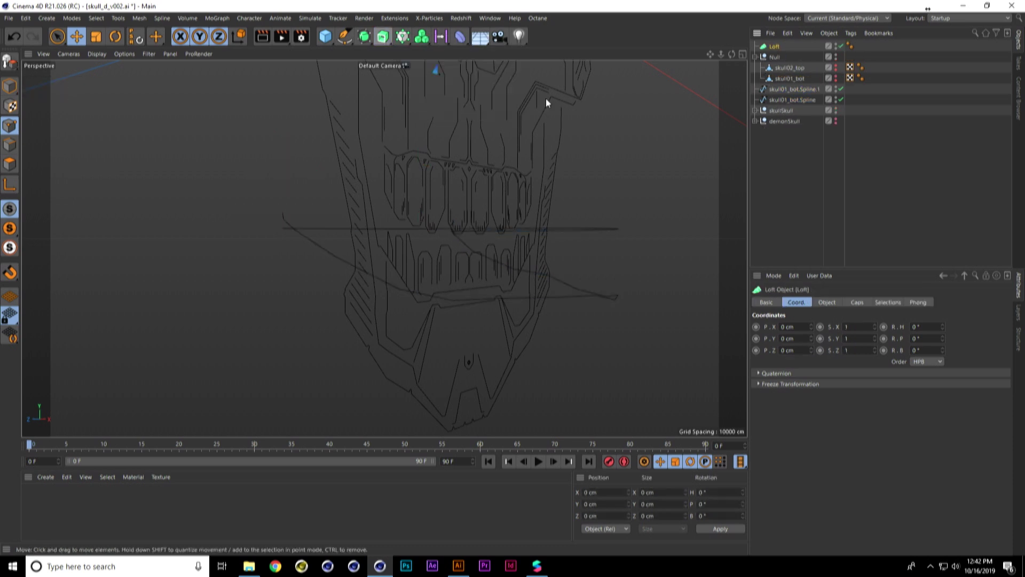
- Nest both rim splines under the Loft to build the surface between them, and inspect it from the front
left_click(754, 56)
left_click_drag(774, 47, 776, 59)
left_click(791, 67)
left_click(790, 78, "shift")
left_click_drag(652, 177, 414, 259, "alt")
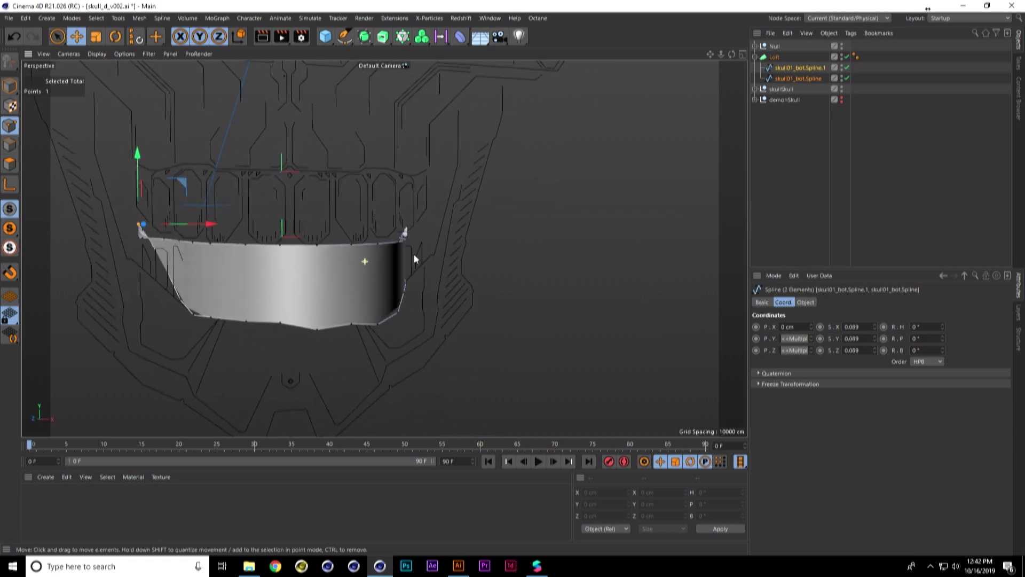
left_click_drag(559, 240, 427, 267, "alt")
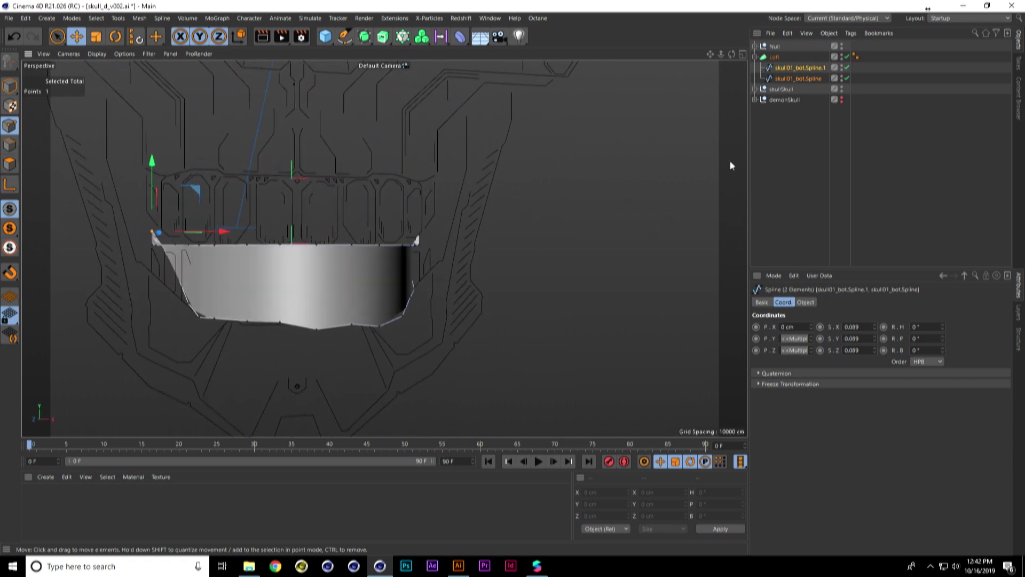
- Rename the null holding the two skull meshes as skullGRP
left_click(754, 46)
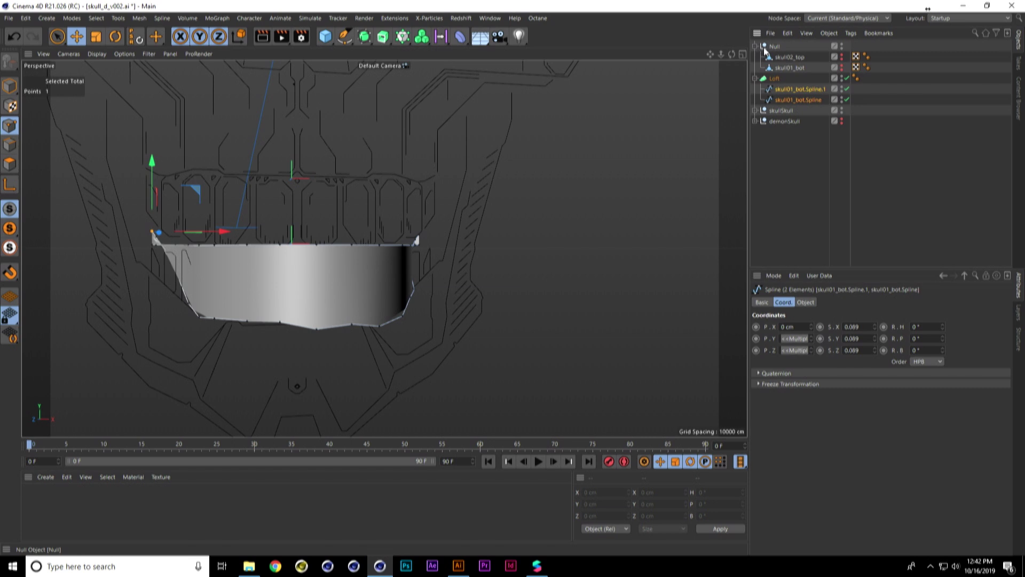
double_click(776, 47)
key("BackSpace")
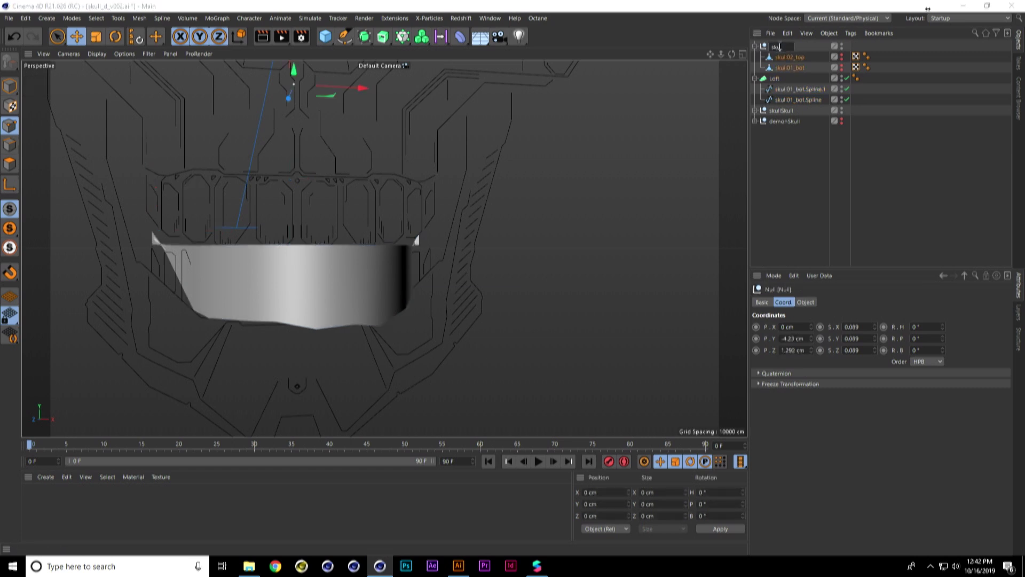
key("Return")
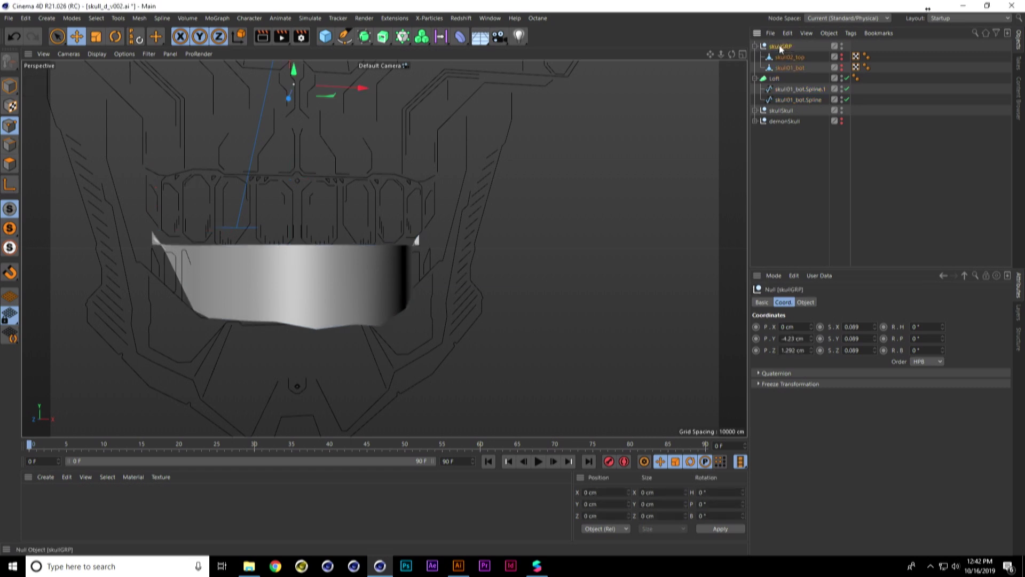
- Show the lower jaw mesh and parent the Loft with its splines under skull01_bot
left_click_drag(704, 126, 256, 215, "alt")
mouse_move(406, 214)
left_mouse_down("alt")
mouse_move(468, 207)
mouse_move(405, 216)
left_mouse_up("alt")
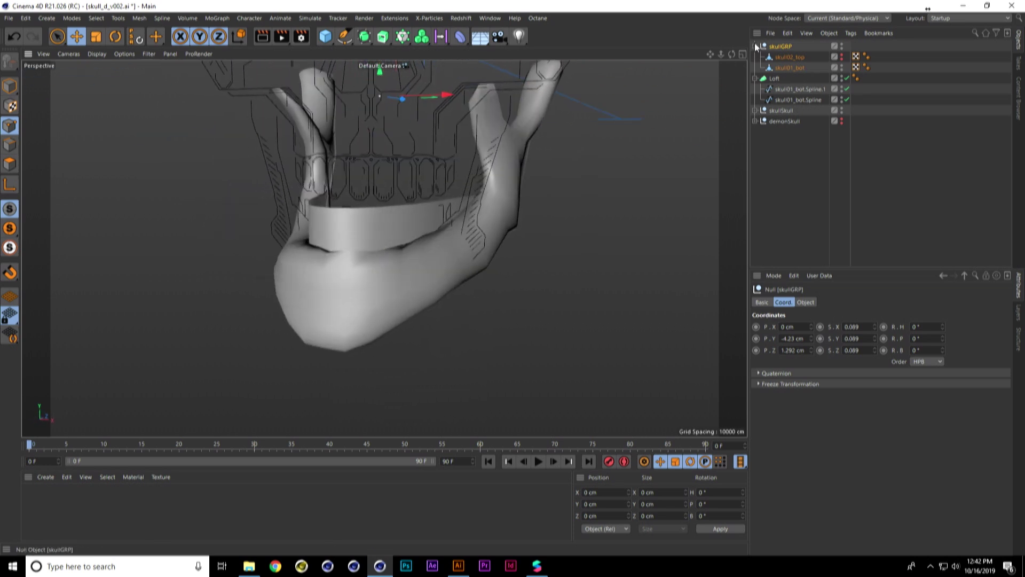
left_click_drag(773, 78, 794, 67)
left_click(761, 68)
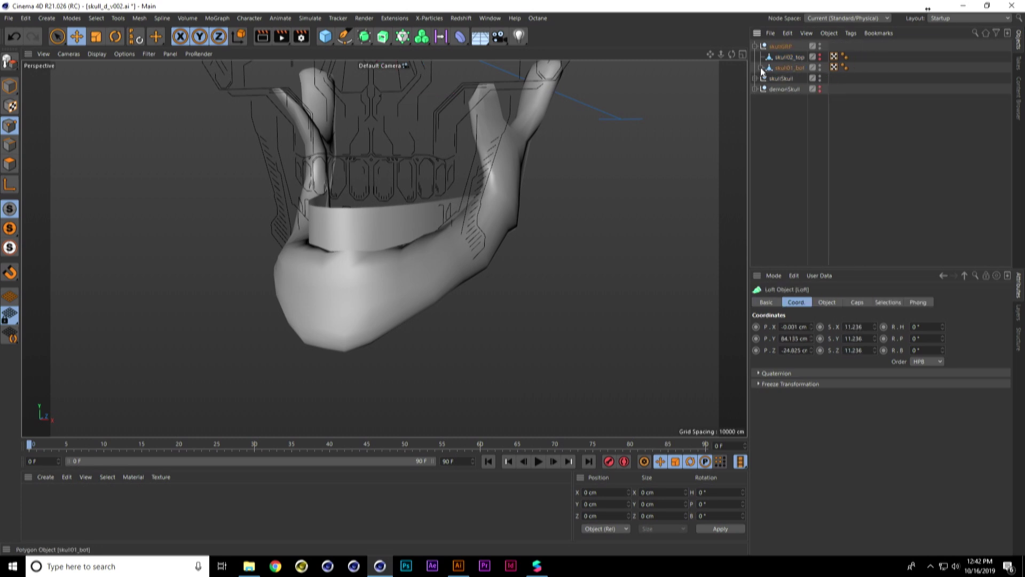
- Hide skull01_bot, show skull02_top, and select the upper skull mesh with the area above the teeth in view
left_click(819, 66, "ctrl")
left_click(818, 56, "ctrl")
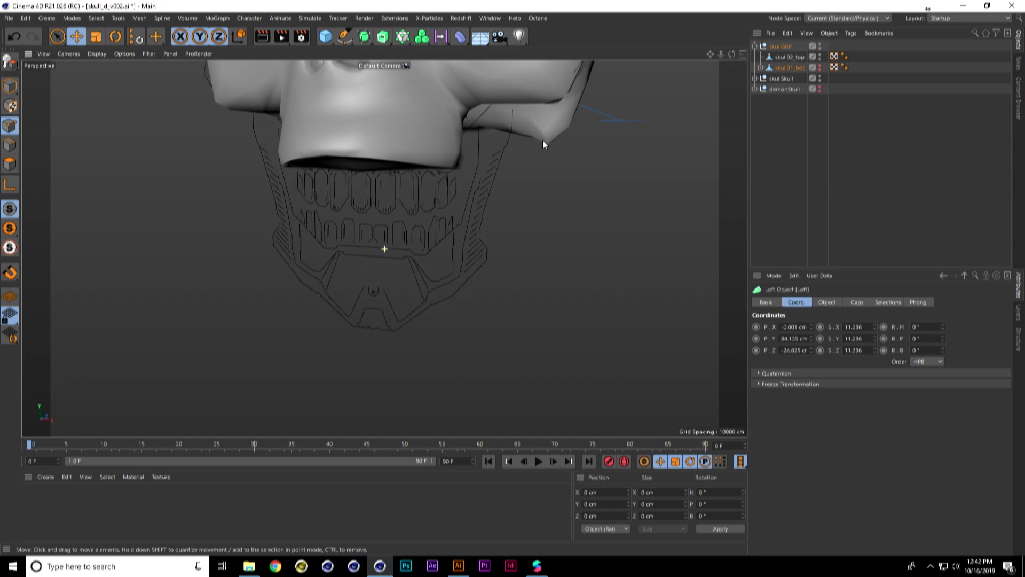
key("h")
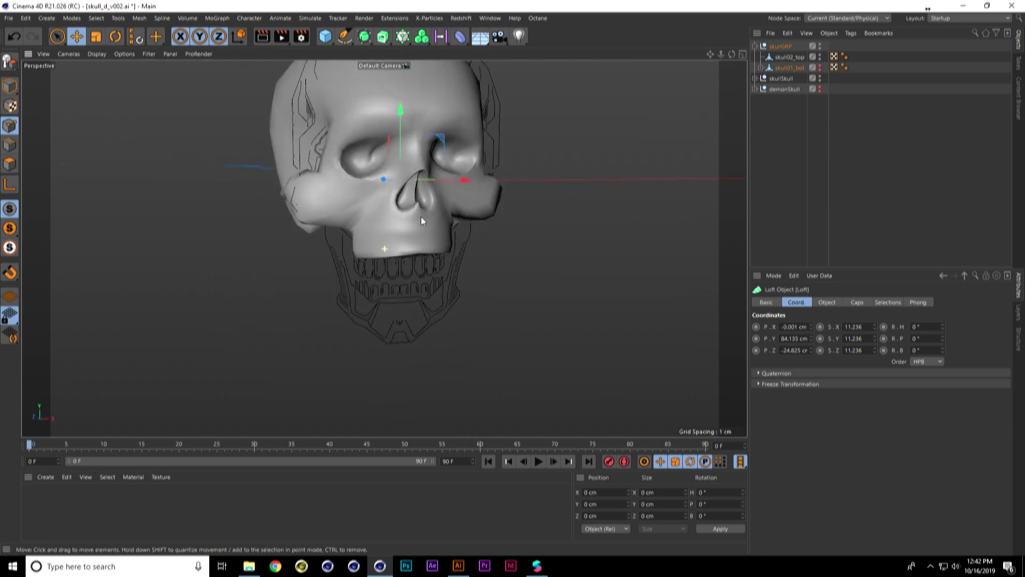
left_click_drag(512, 204, 356, 204, "alt")
left_click_drag(483, 107, 352, 170, "alt")
left_click(789, 56)
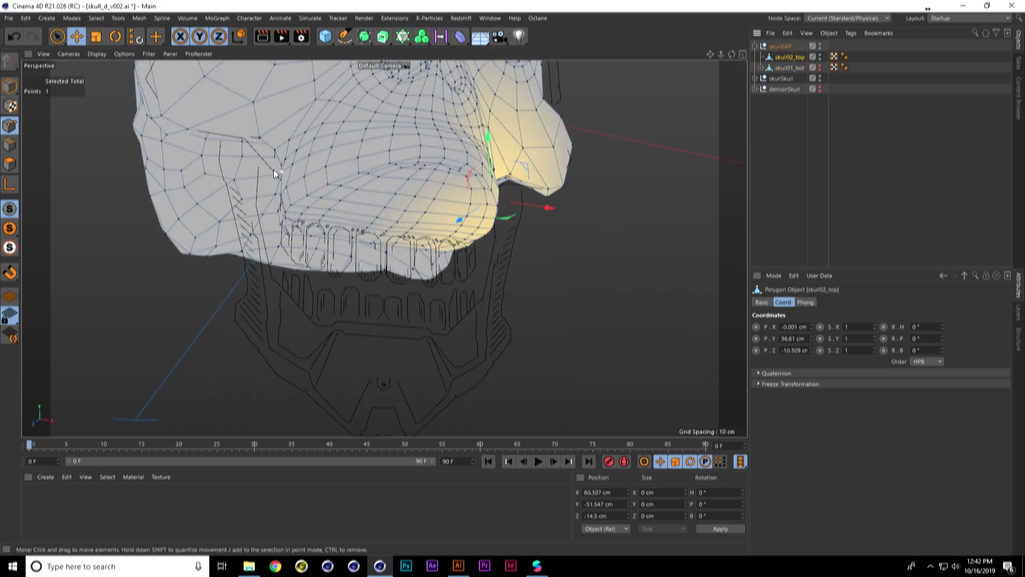
- Select the arched edge loop running around the inside of the upper palate on skull02_top
left_click(10, 145)
left_click_drag(267, 203, 357, 138, "alt")
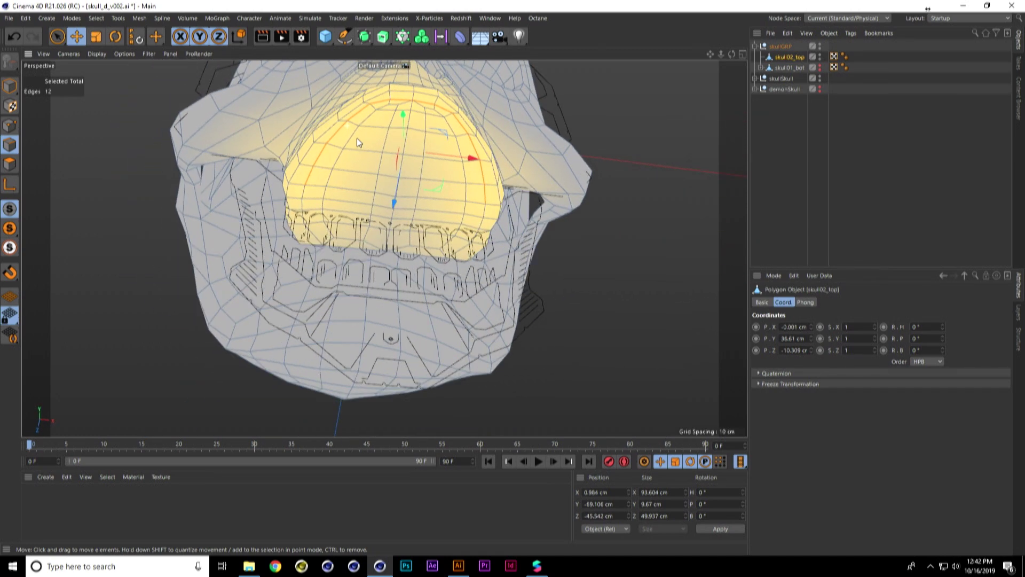
double_click(308, 177)
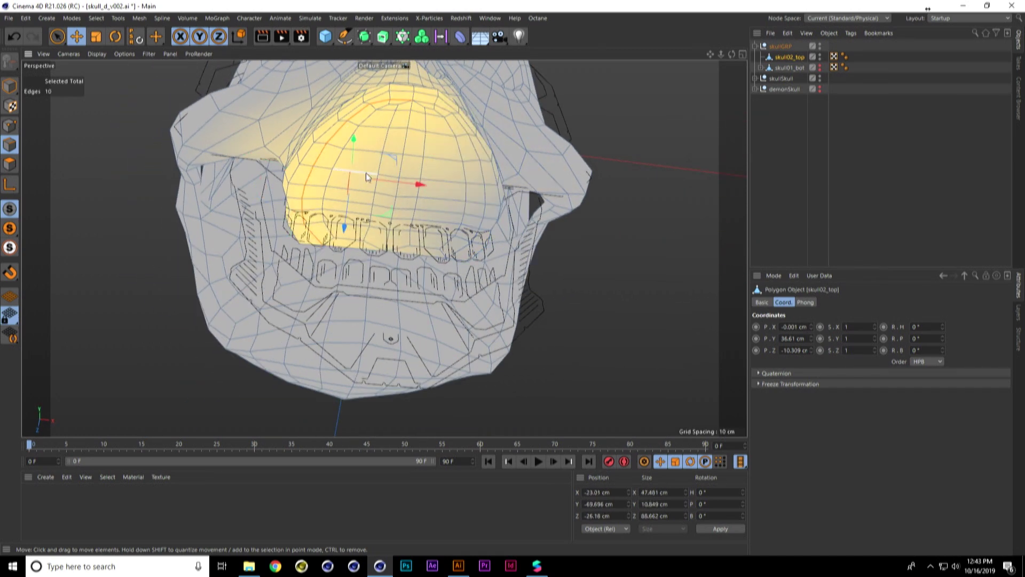
left_click_drag(424, 242, 434, 236, "alt")
left_click_drag(411, 177, 348, 116, "alt")
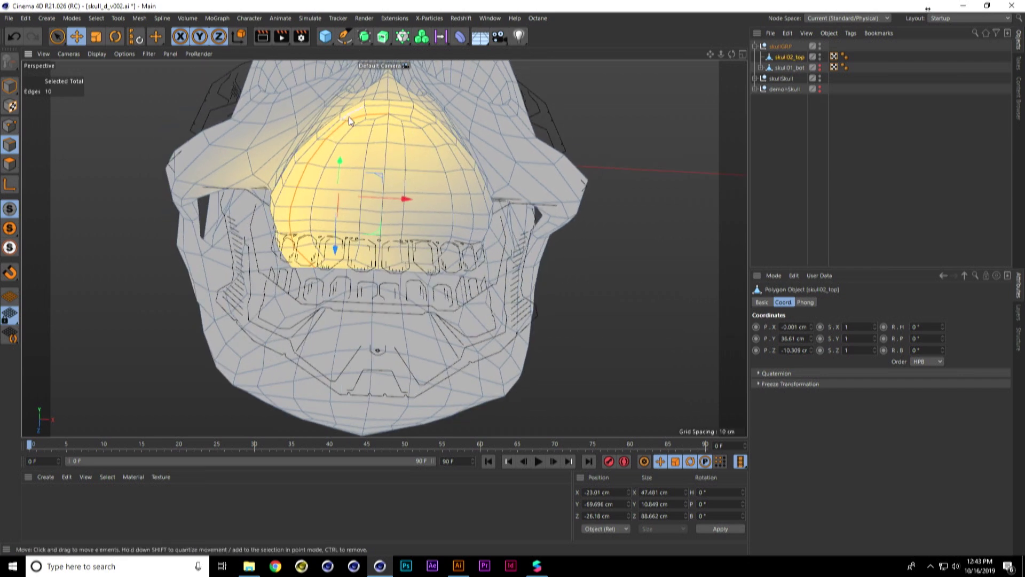
double_click(401, 114, "shift")
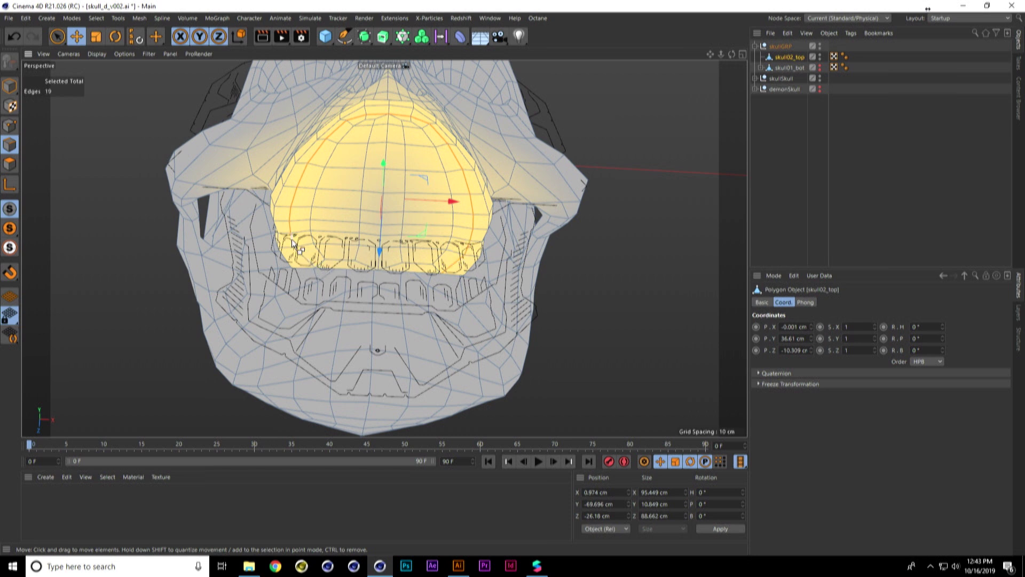
- Deselect the surplus edges at both lower ends of the arch and convert the remaining edges with Edge to Spline
left_click(293, 219, "ctrl")
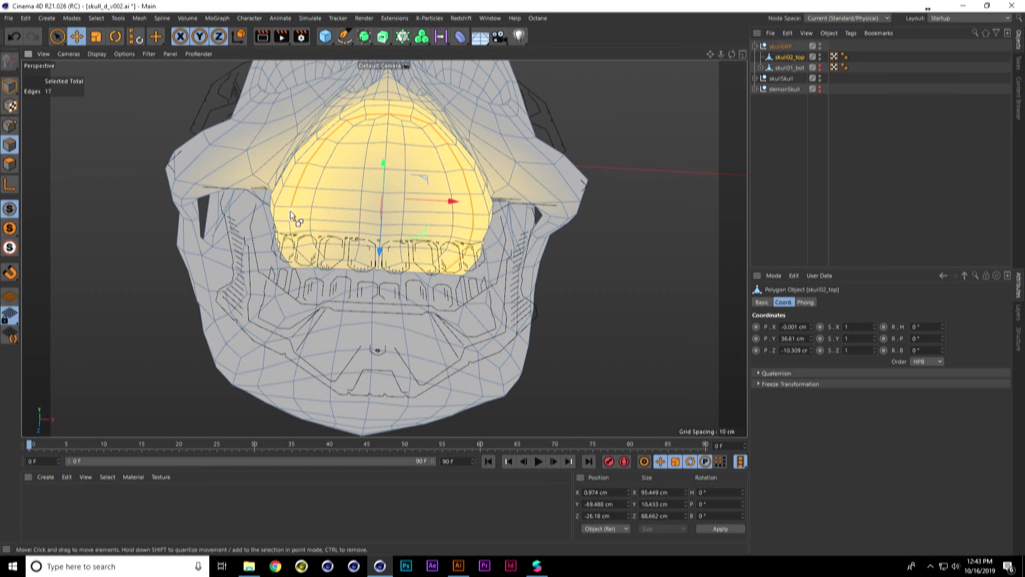
left_click(457, 266, "ctrl")
left_click(476, 252, "ctrl")
left_click(474, 234, "ctrl")
left_click(475, 223, "ctrl")
left_click_drag(444, 212, 400, 236, "alt")
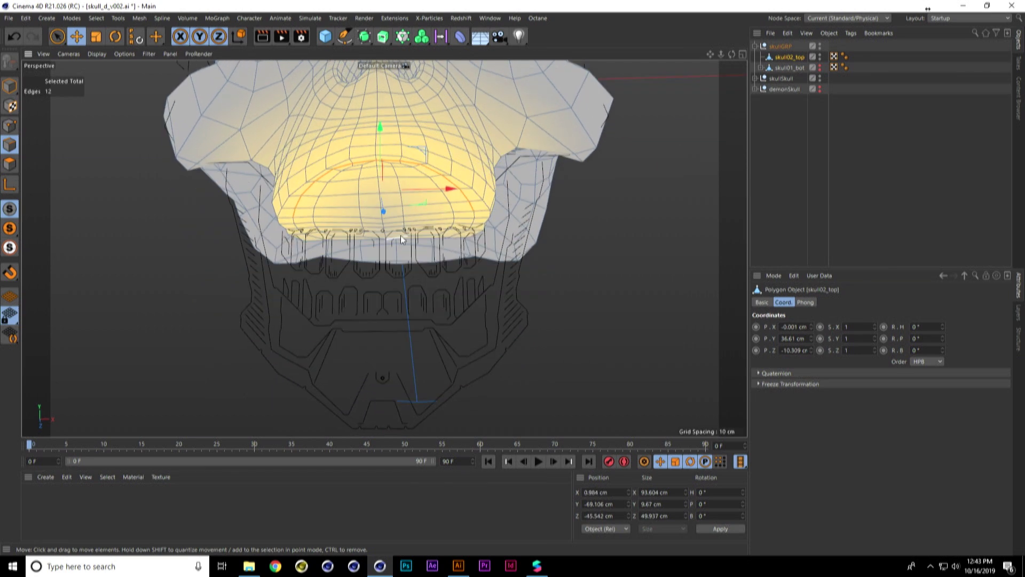
key("shift+c")
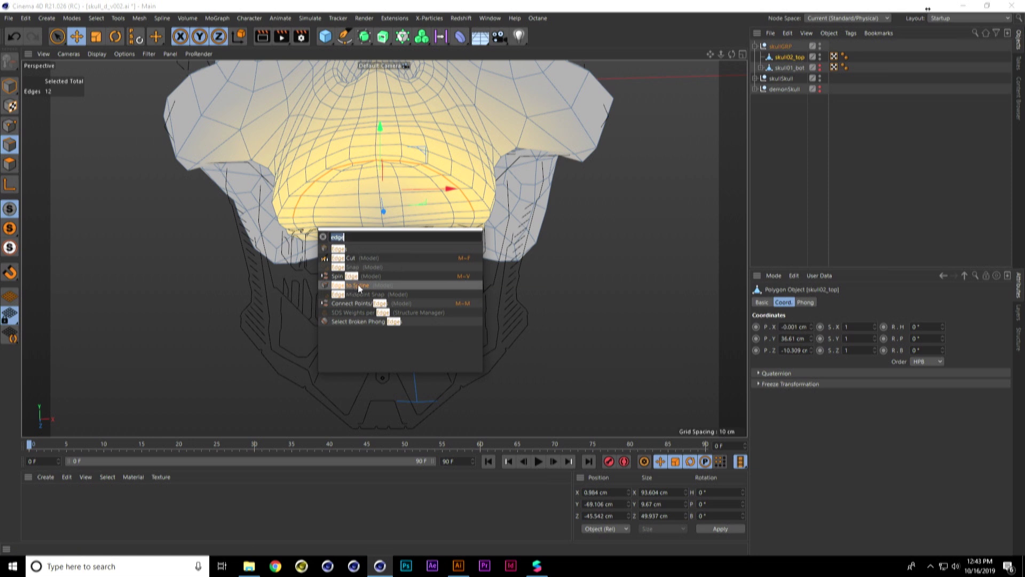
left_click(358, 284)
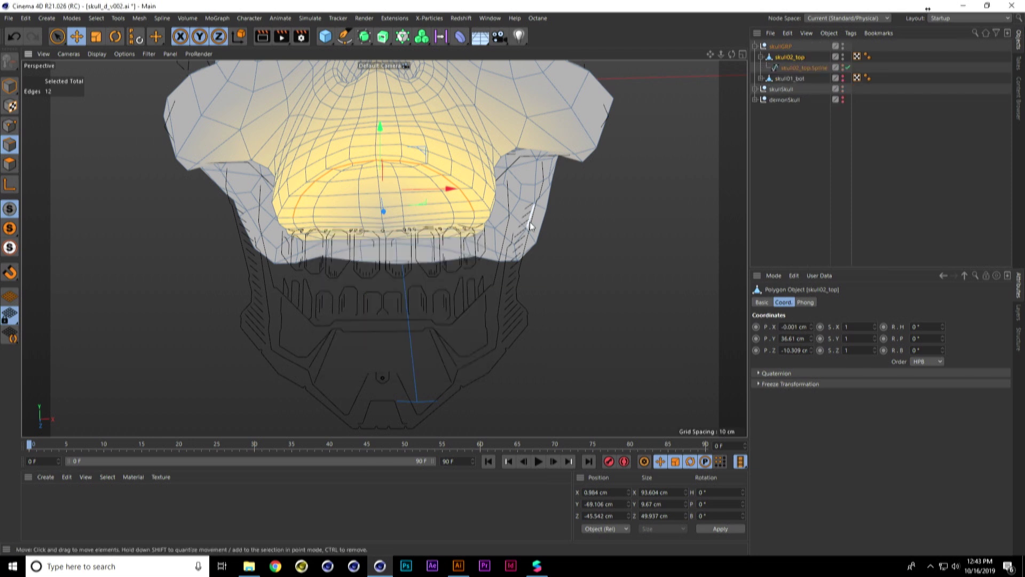
- Take the new spline out of skull02_top, place it directly under skullGRP, and duplicate it
left_click(790, 68)
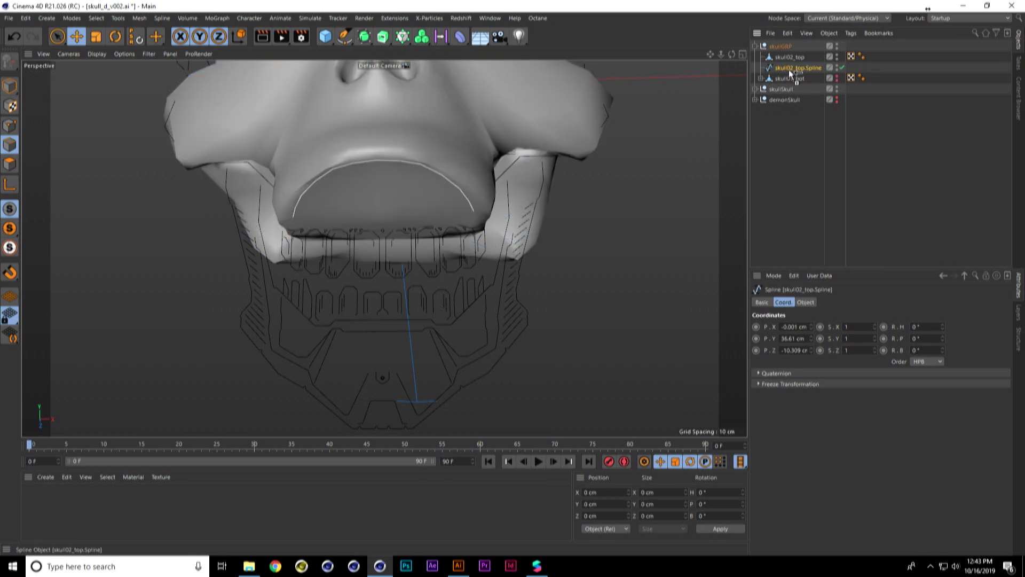
key("ctrl+c")
key("ctrl+v")
- In the front view, flatten the duplicated spline vertically to a height of 0 cm
middle_click(517, 202)
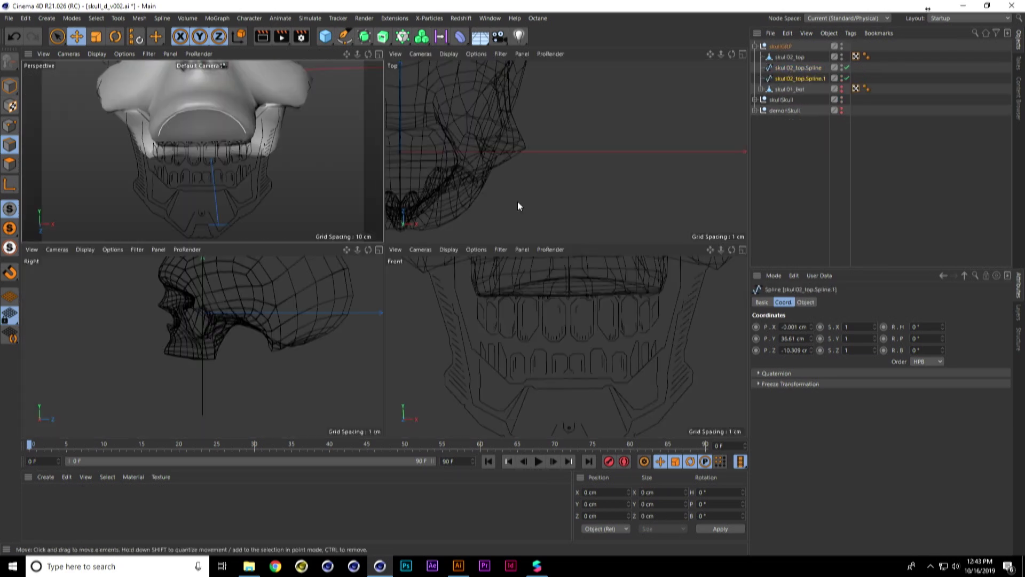
middle_click(544, 325)
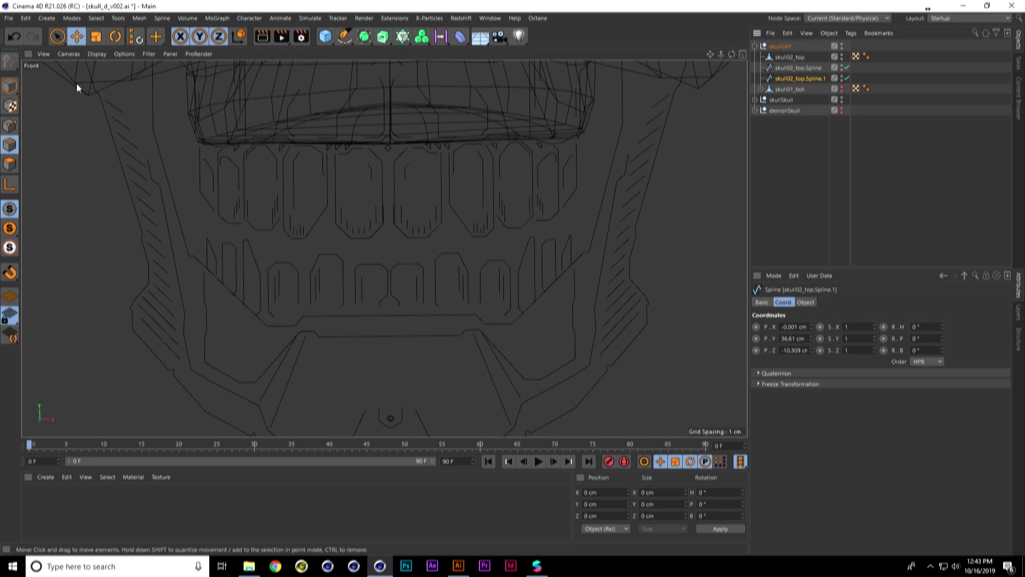
left_click(10, 85)
key("e")
scroll(448, 249, "down", 5)
scroll(480, 208, "down", 6)
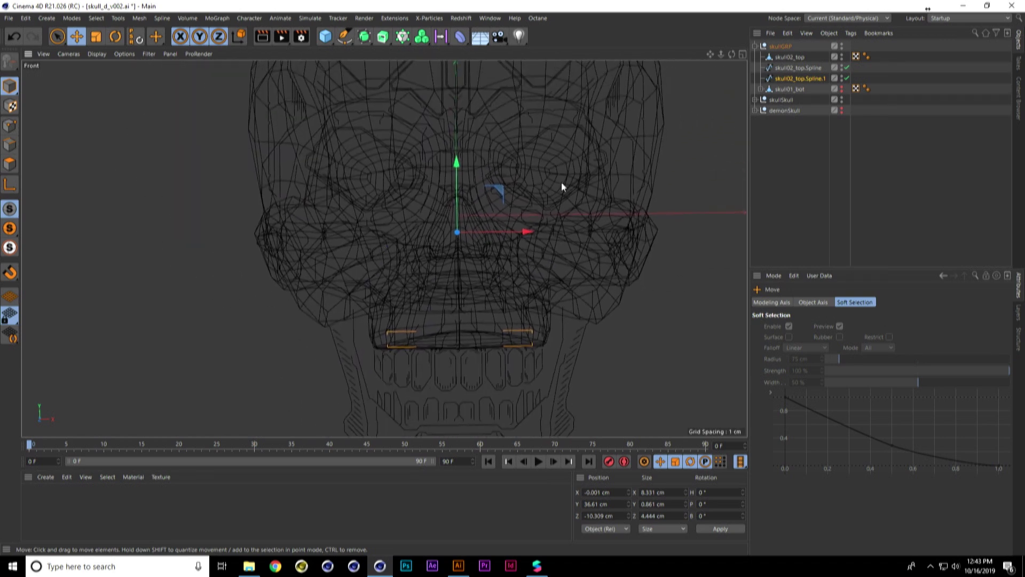
middle_click_drag(409, 124, 395, 214, "alt")
middle_click_drag(529, 243, 512, 110, "alt")
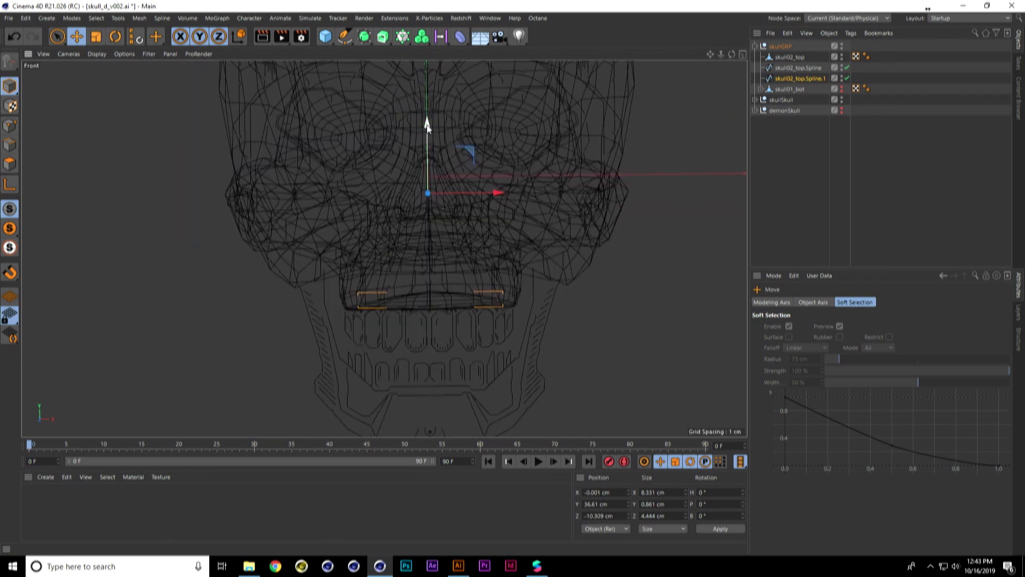
key("t")
left_click_drag(427, 122, 433, 197)
- Lower the flattened spline about 9.35 cm to below the upper teeth artwork and widen it to about 10.39 cm
key("e")
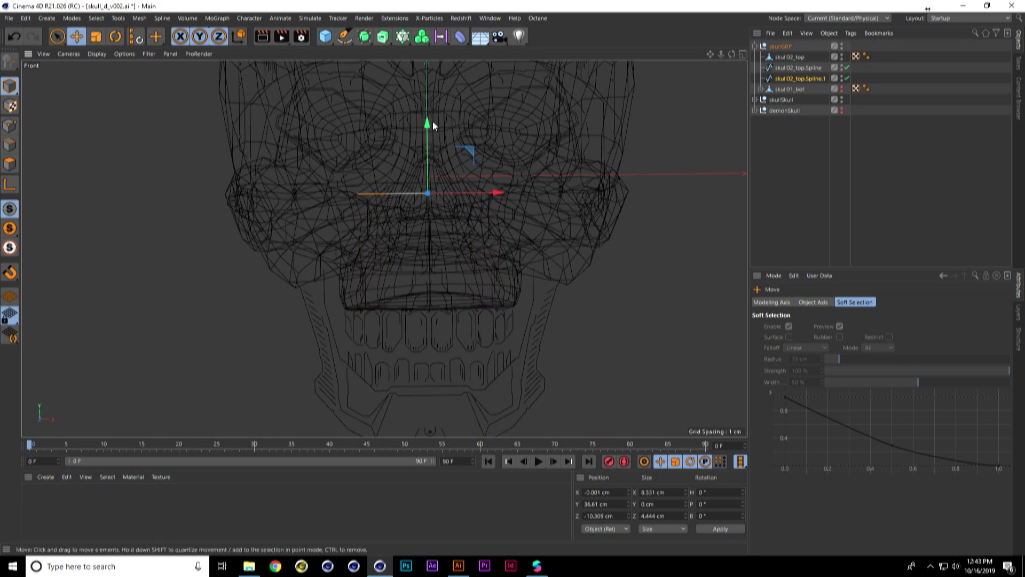
left_click_drag(427, 124, 429, 286)
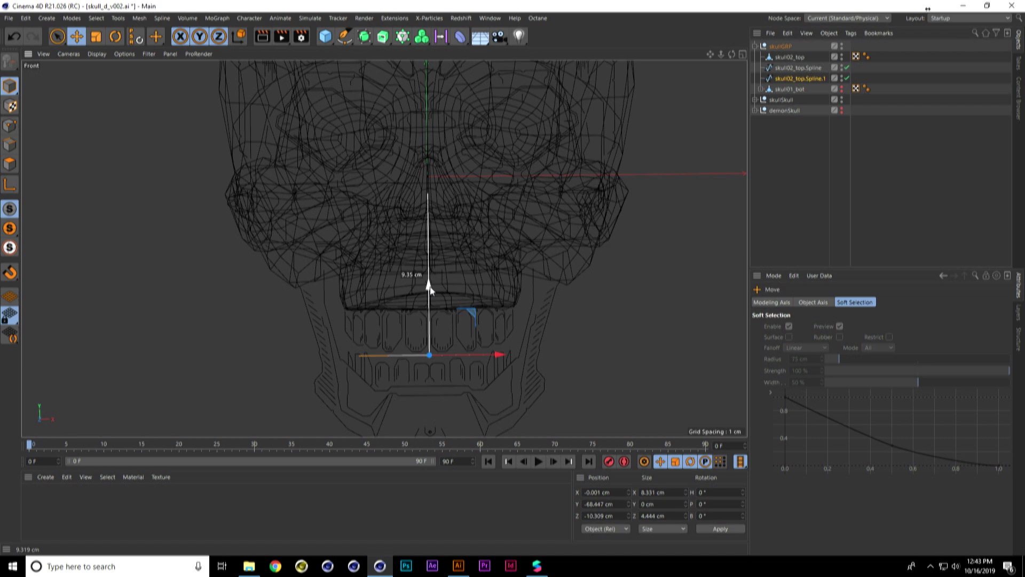
scroll(523, 245, "up", 6)
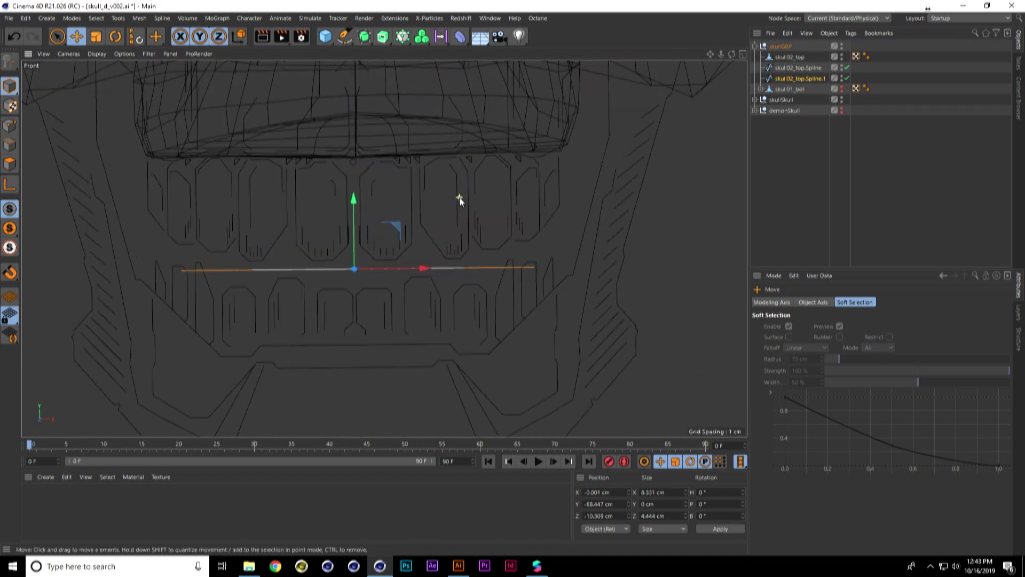
middle_click_drag(494, 197, 517, 197, "alt")
key("t")
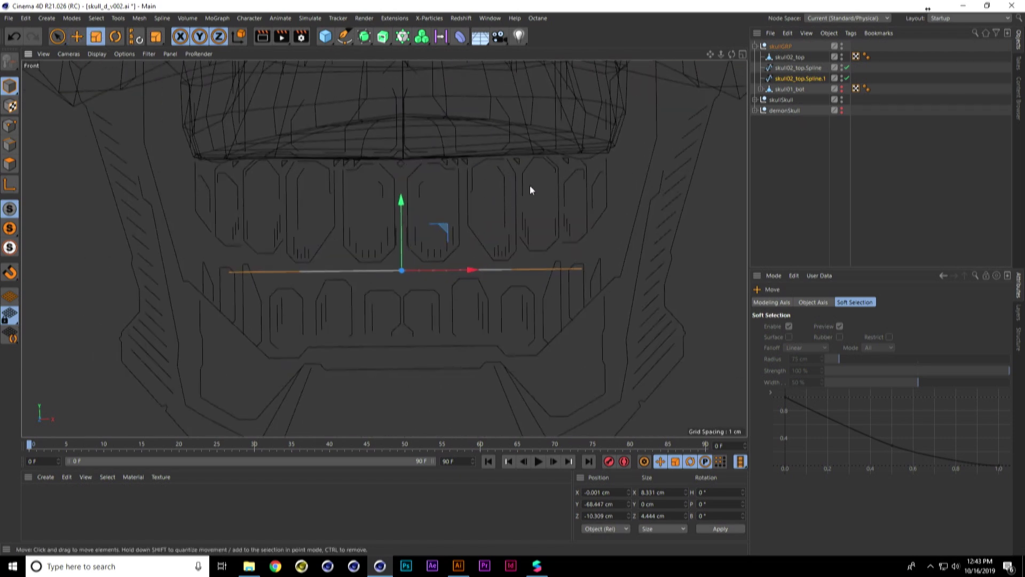
left_click_drag(473, 271, 489, 270)
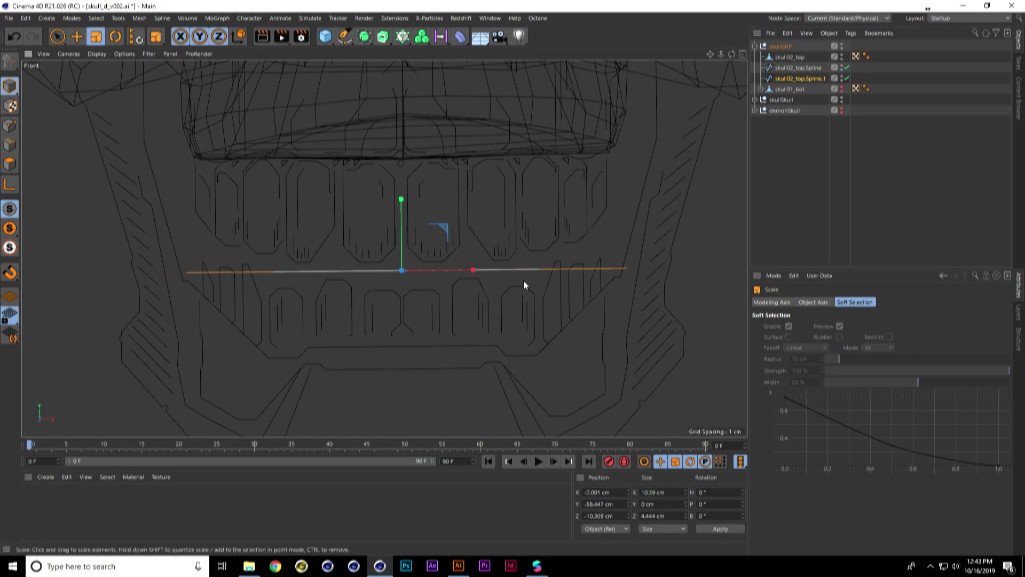
- Add a Loft, nest both upper splines under it to build the top teeth surface, and inspect it in perspective
left_click(466, 128)
left_click(388, 37)
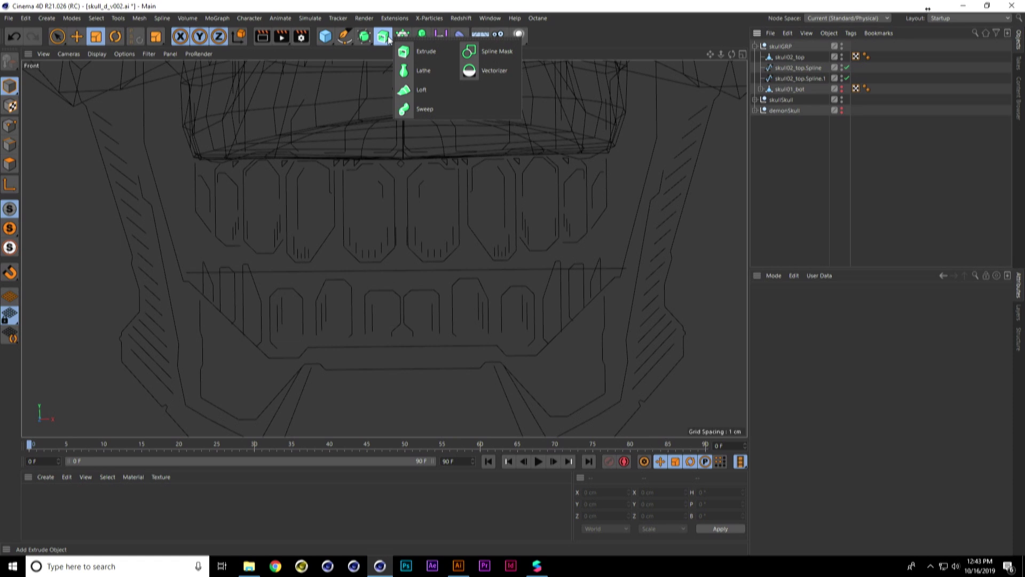
left_click(427, 88)
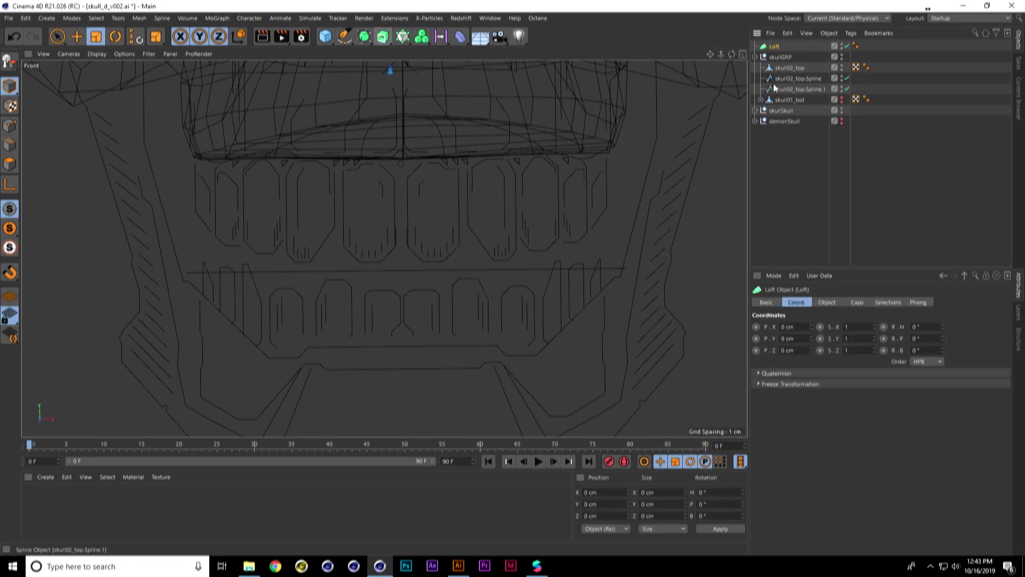
left_click(792, 79)
left_click(790, 89, "ctrl")
left_click_drag(786, 79, 774, 48)
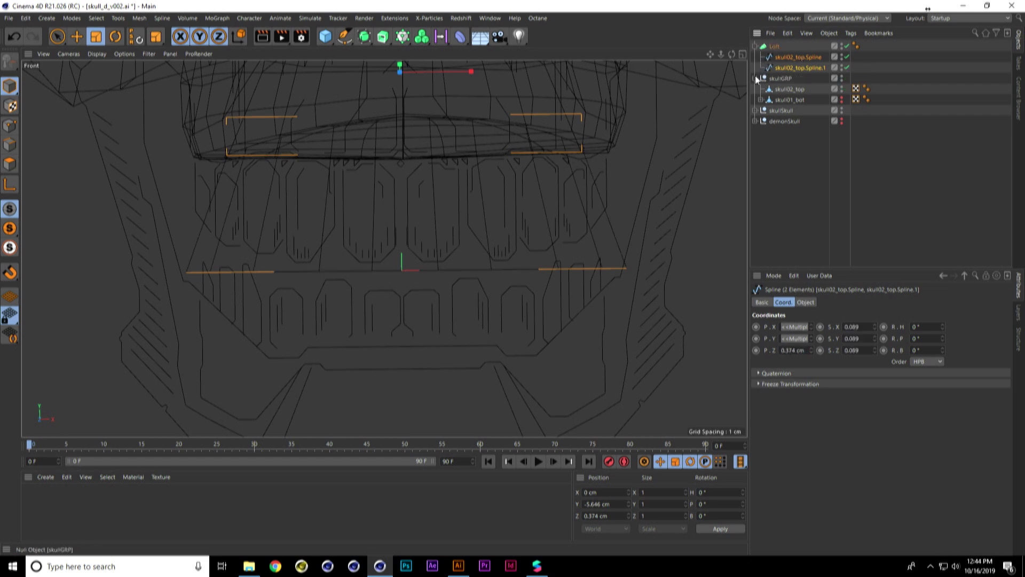
middle_click(497, 178)
middle_click(382, 167)
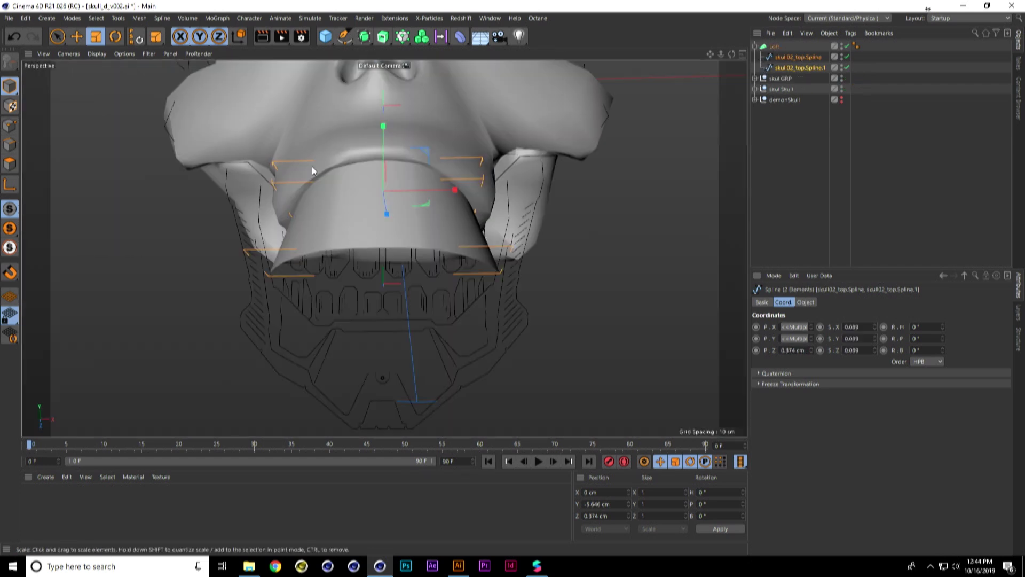
left_click_drag(440, 174, 412, 277, "alt")
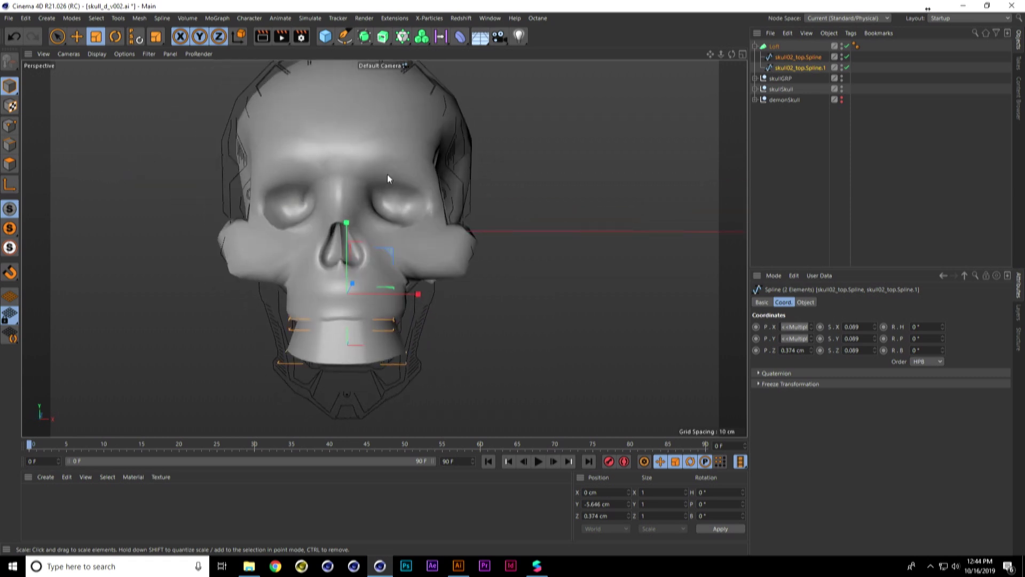
- Rename the new Loft as topTeeth
left_click(754, 47)
double_click(775, 46)
type("top")
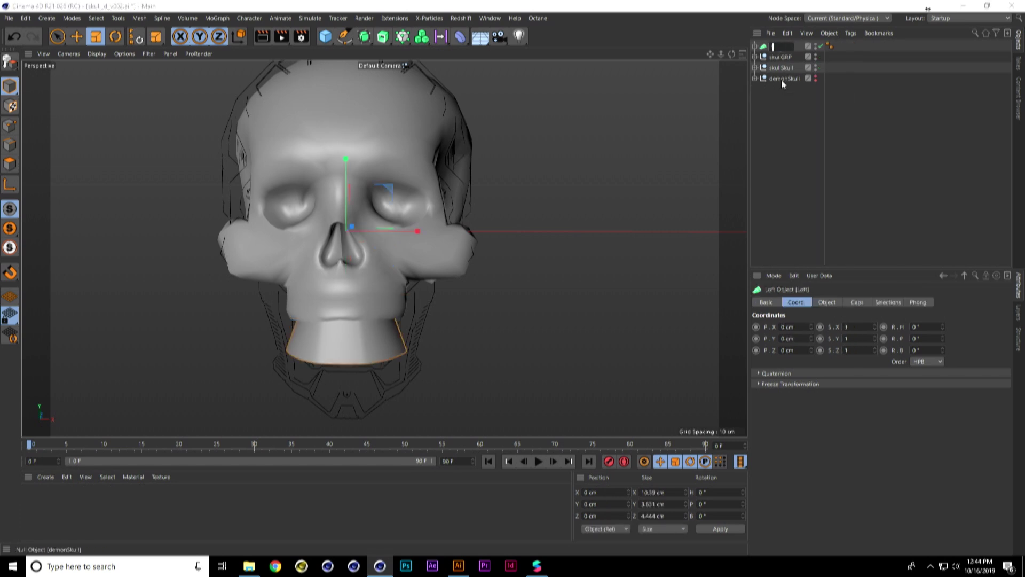
type("Teeth")
key("Return")
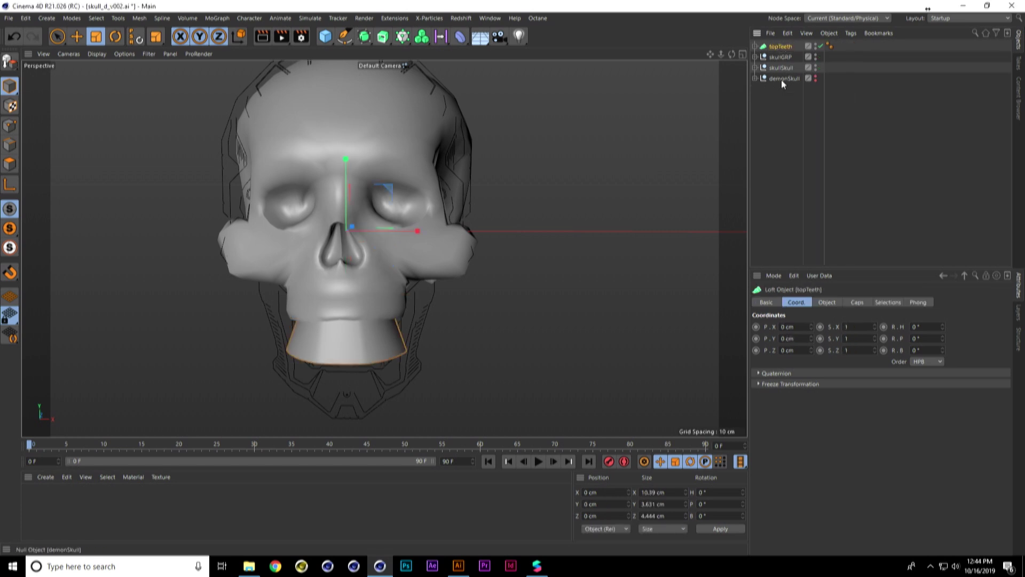
- Rename the Loft under skull01_bot as botTeeth
left_click(754, 57)
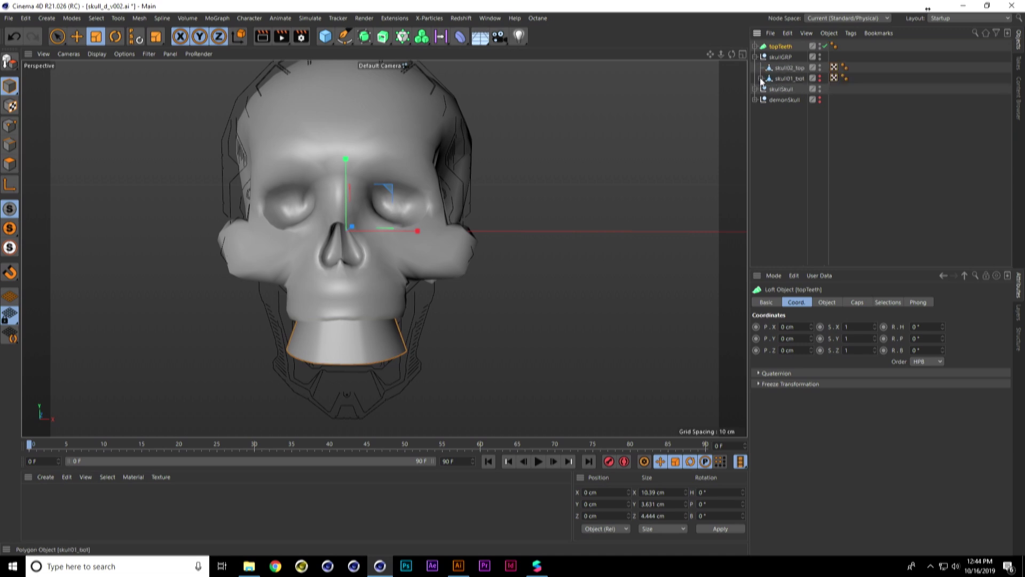
left_click(761, 79)
left_click(789, 89)
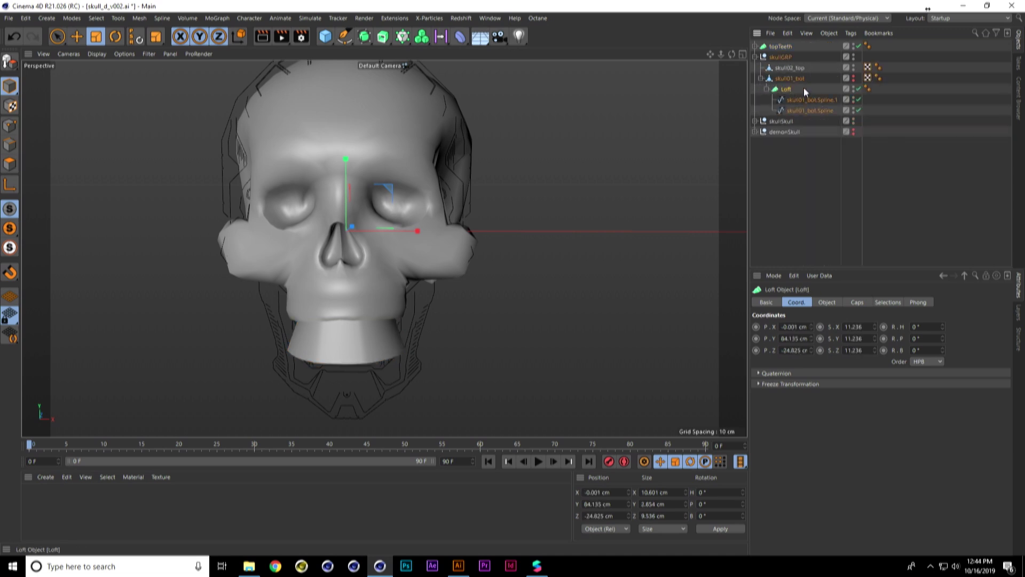
double_click(803, 89)
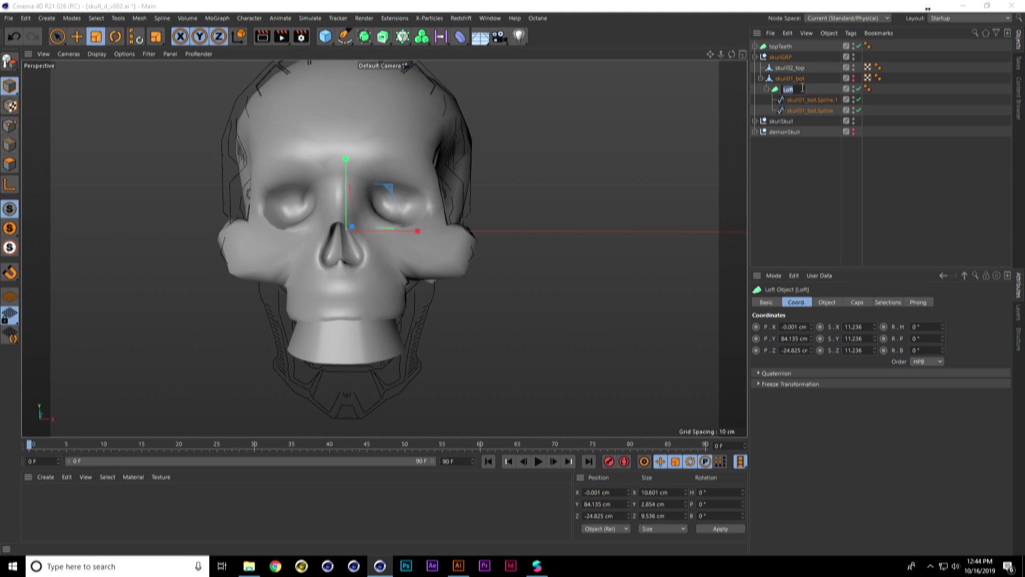
type("botTeeth")
key("Return")
- Parent topTeeth under skull02_top and show the lower jaw mesh again
left_click_drag(778, 55, 789, 68)
left_click(760, 78)
left_click(761, 57)
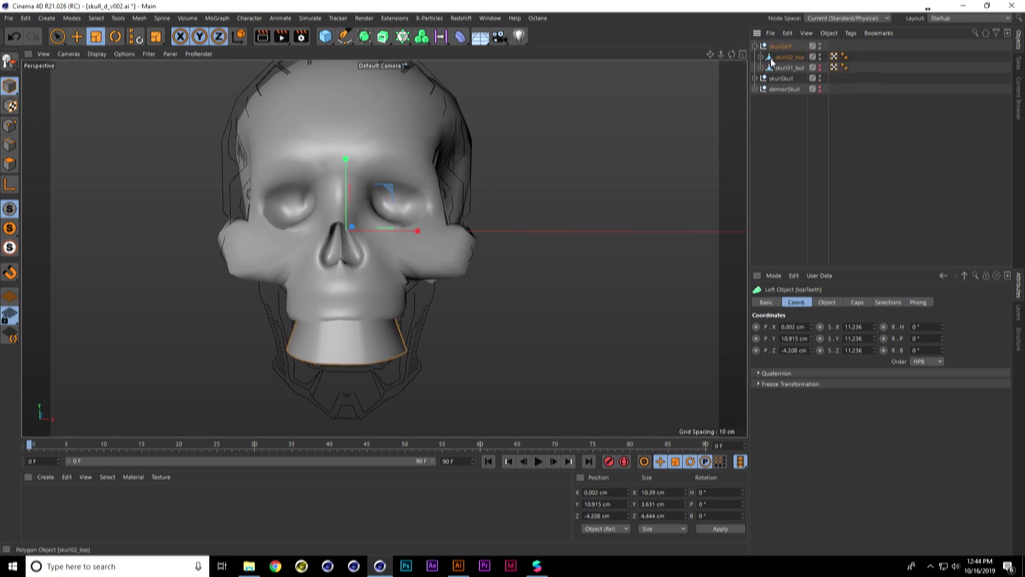
left_click(820, 67)
left_click_drag(618, 175, 519, 194, "alt")
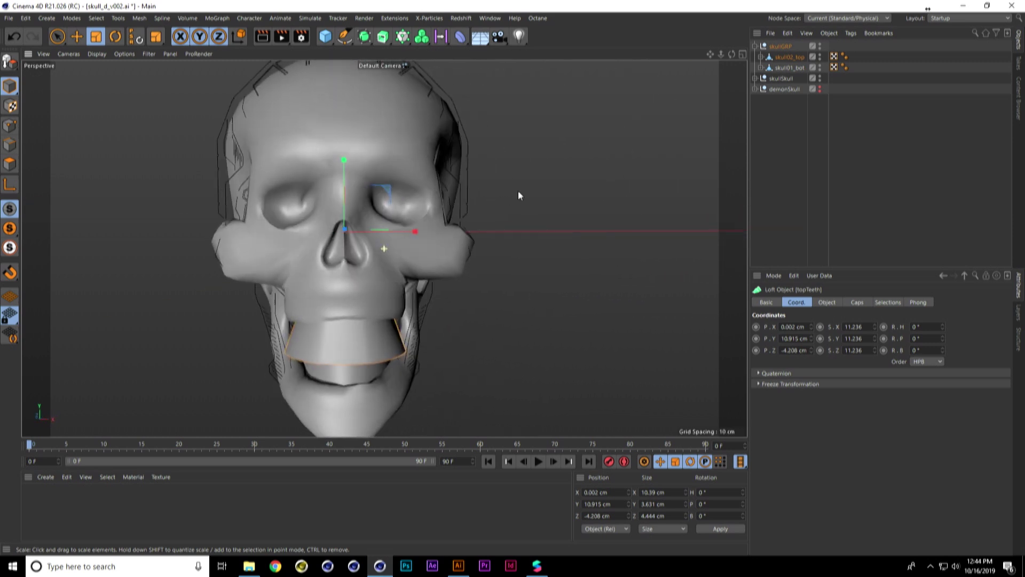
- Rename the skullGRP null as skullSkullGRP
left_click(754, 47)
double_click(781, 46)
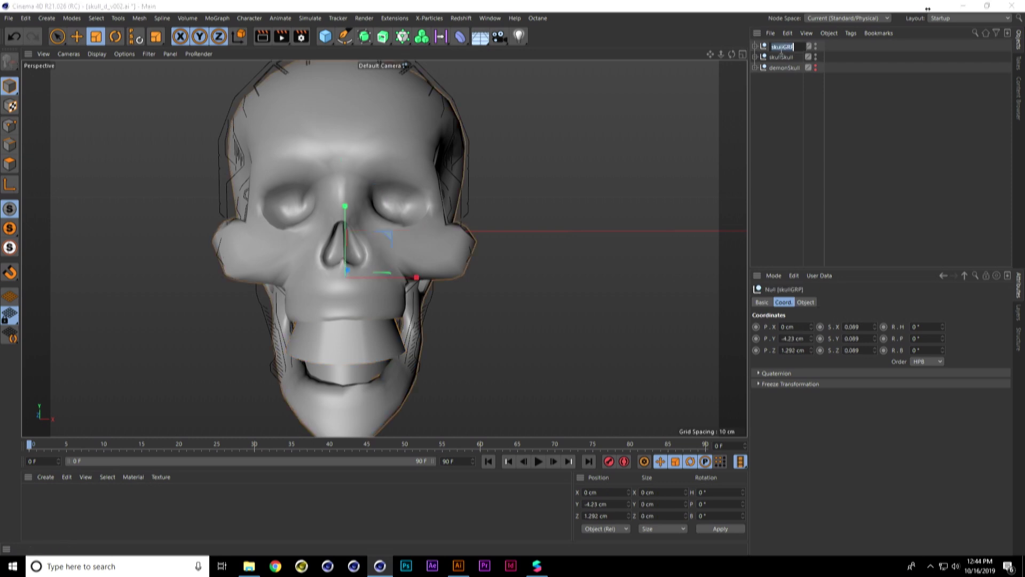
left_click(784, 46)
type("Skull")
key("Return")
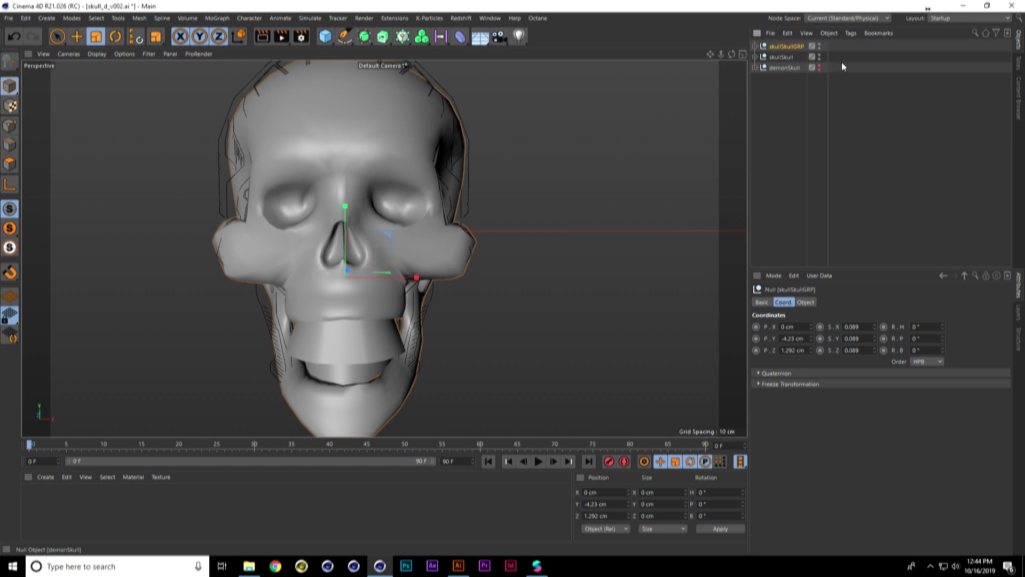
- Hide skullSkullGRP and the skullSkull artwork, and show the demonSkull line artwork from the front
left_click(820, 46)
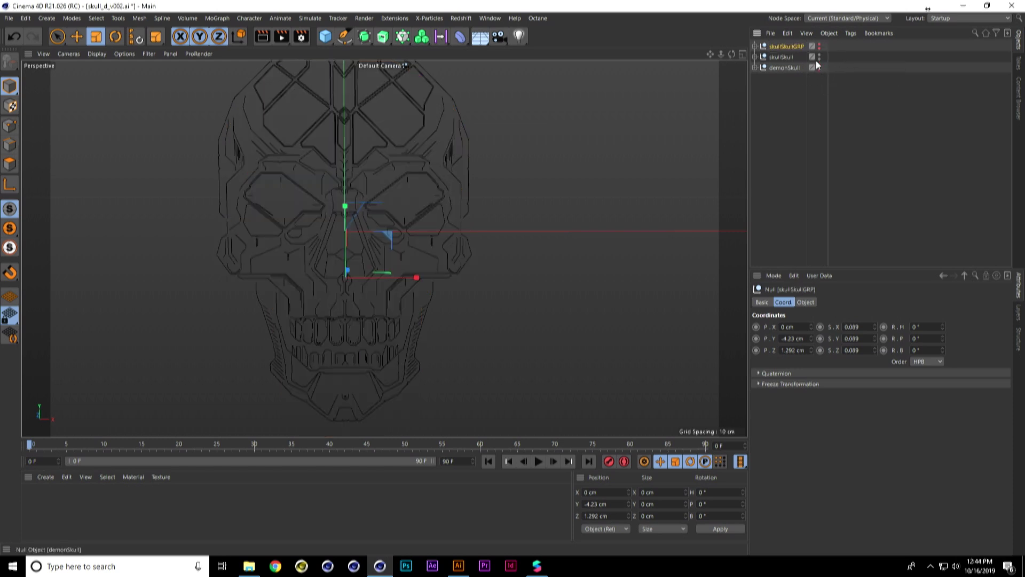
left_click(819, 57)
left_click(819, 67)
left_click_drag(603, 182, 534, 213, "alt")
left_click_drag(742, 104, 566, 176, "alt")
- Duplicate skullSkullGRP as demonSkullGRP and make the copy visible
left_click_drag(788, 48, 786, 55, "ctrl")
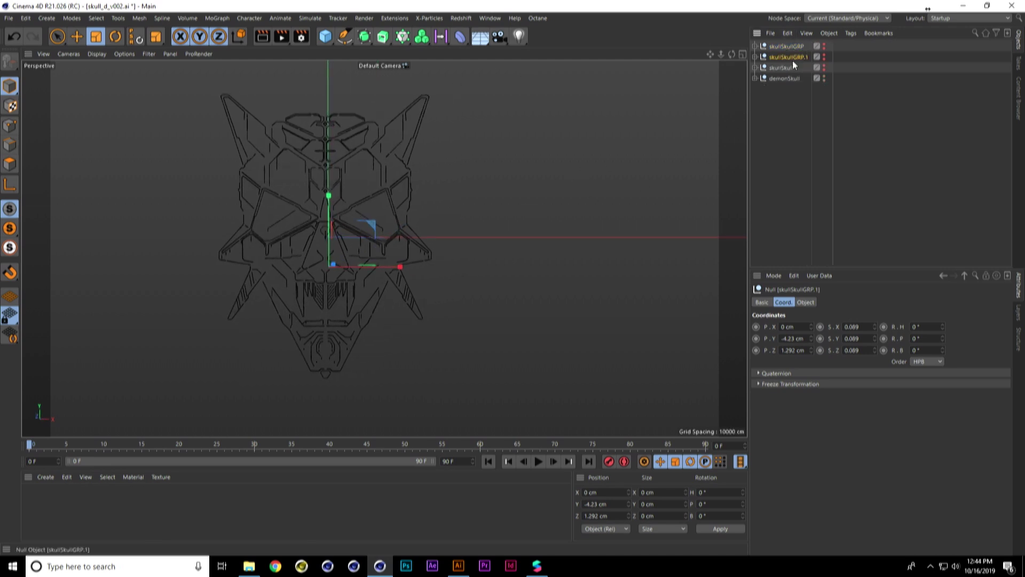
double_click(786, 56)
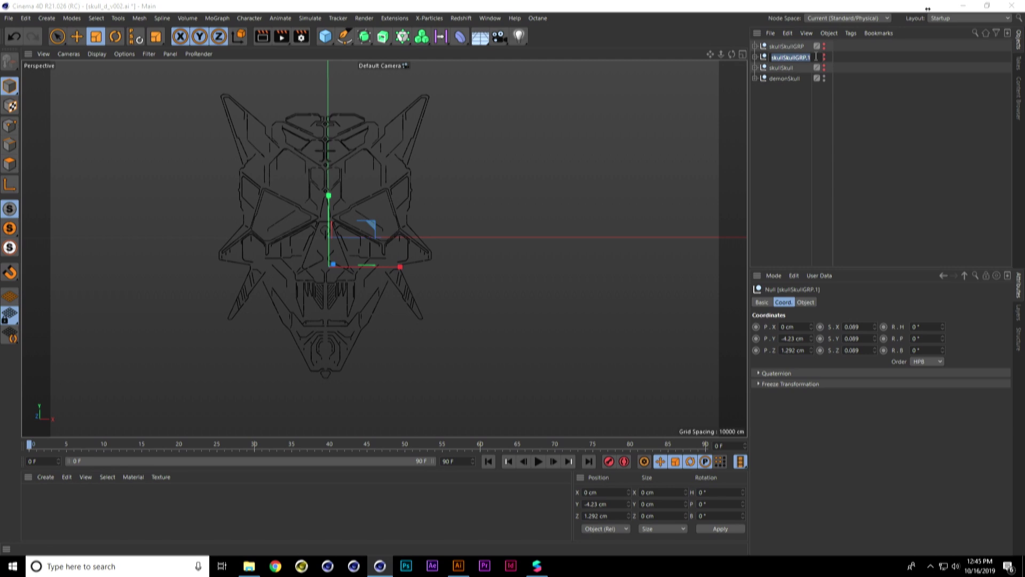
type("demon")
key("Return")
left_click(826, 55)
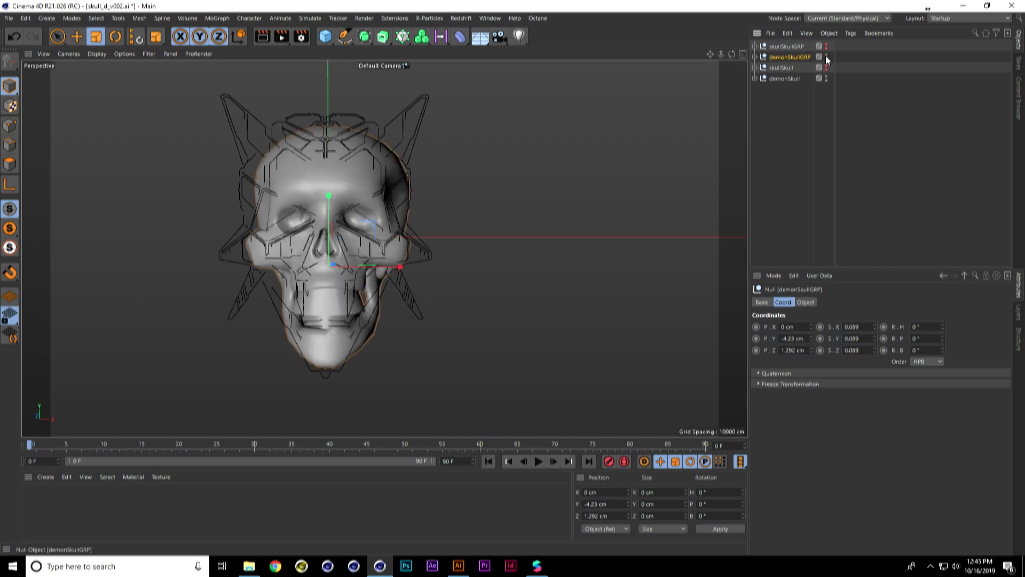
- Examine how the demonSkullGRP meshes line up with the demon artwork in the front view, from horns to chin
left_click(754, 57)
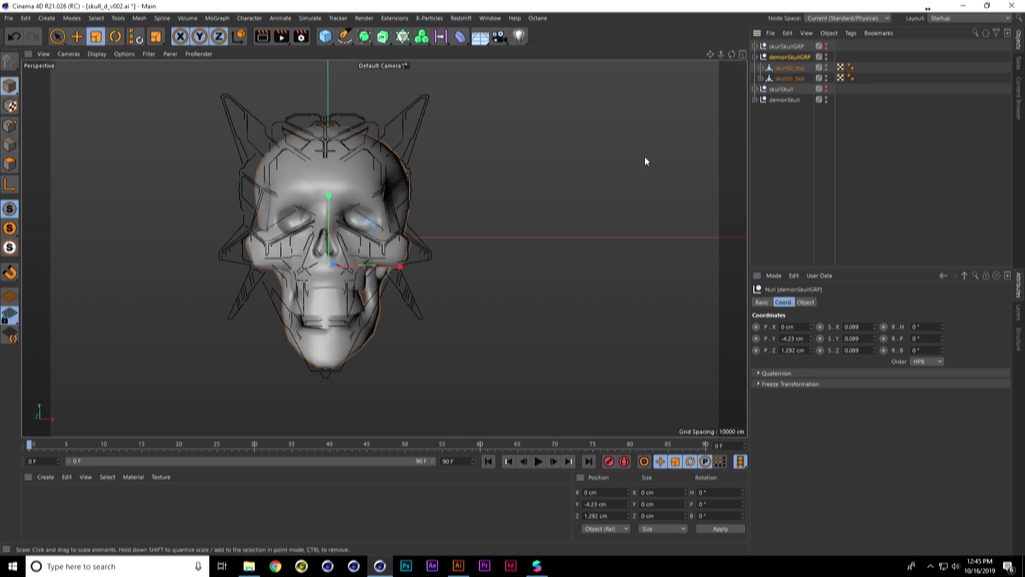
middle_click(449, 178)
middle_click(485, 262)
scroll(424, 204, "down", 5)
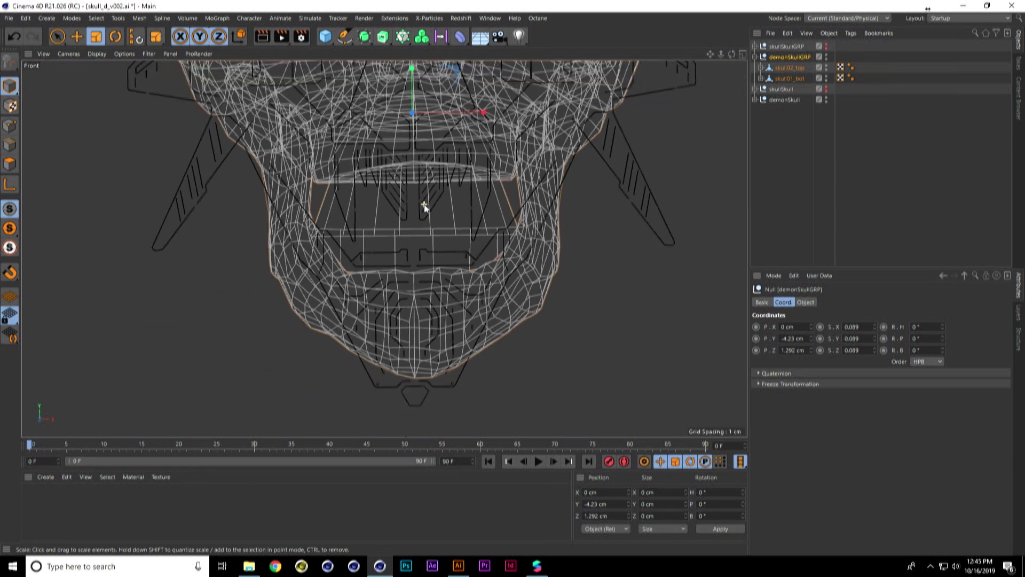
middle_click_drag(441, 162, 432, 236, "alt")
middle_click_drag(357, 163, 329, 240, "alt")
middle_click_drag(380, 143, 368, 205, "alt")
middle_click_drag(361, 139, 459, 223, "alt")
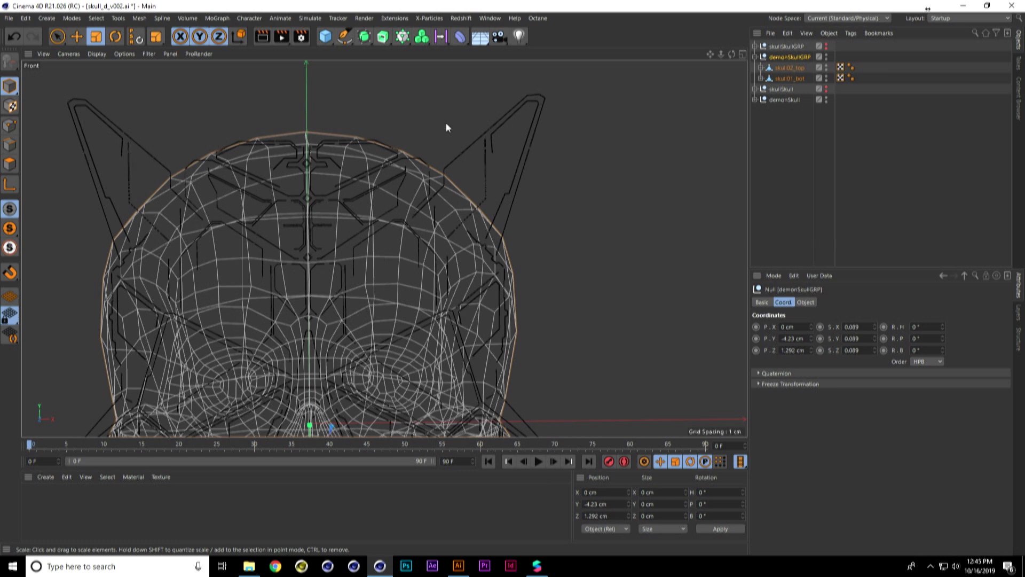
middle_click_drag(455, 305, 525, 121, "alt")
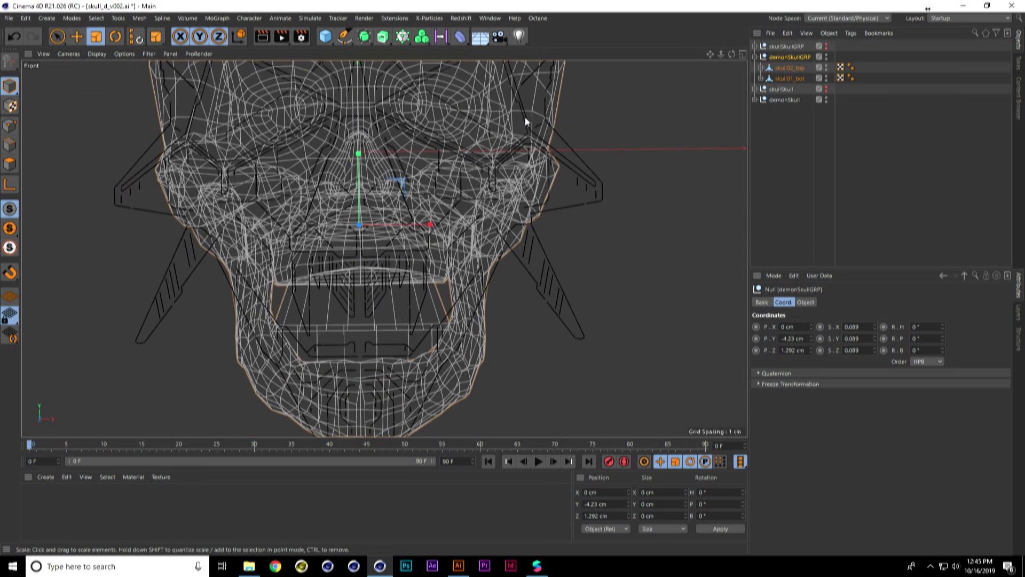
scroll(503, 284, "up", 5)
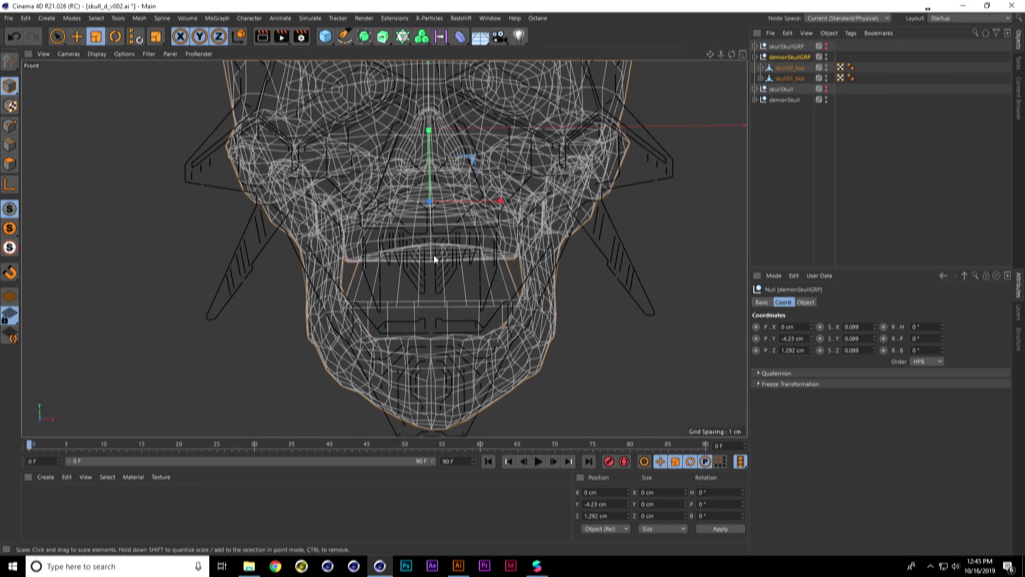
middle_click_drag(472, 265, 502, 318, "alt")
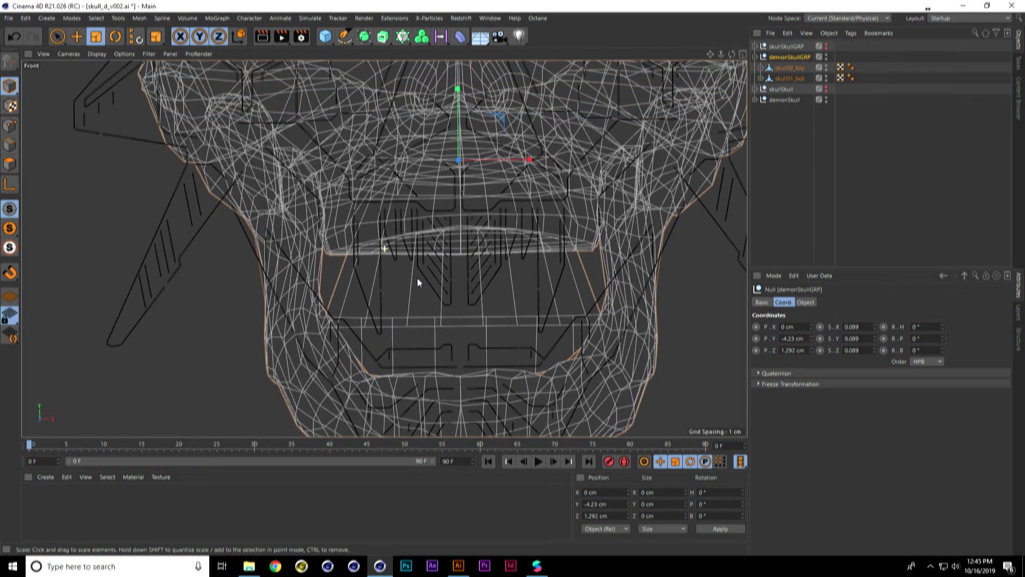
scroll(433, 231, "down", 6)
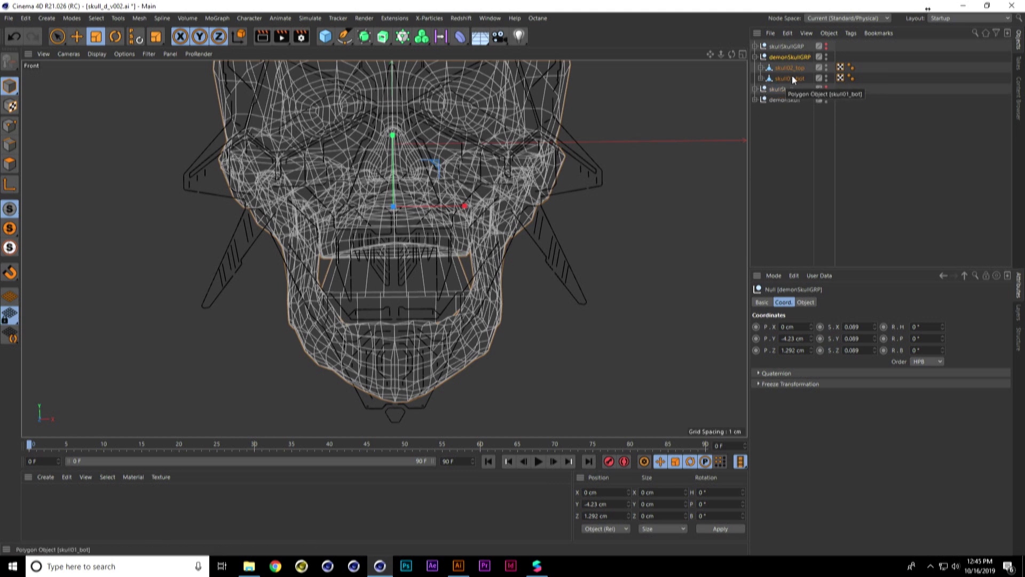
- Hide skull02_top and botTeeth in demonSkullGRP so only the lower jaw mesh remains displayed
left_click(826, 66)
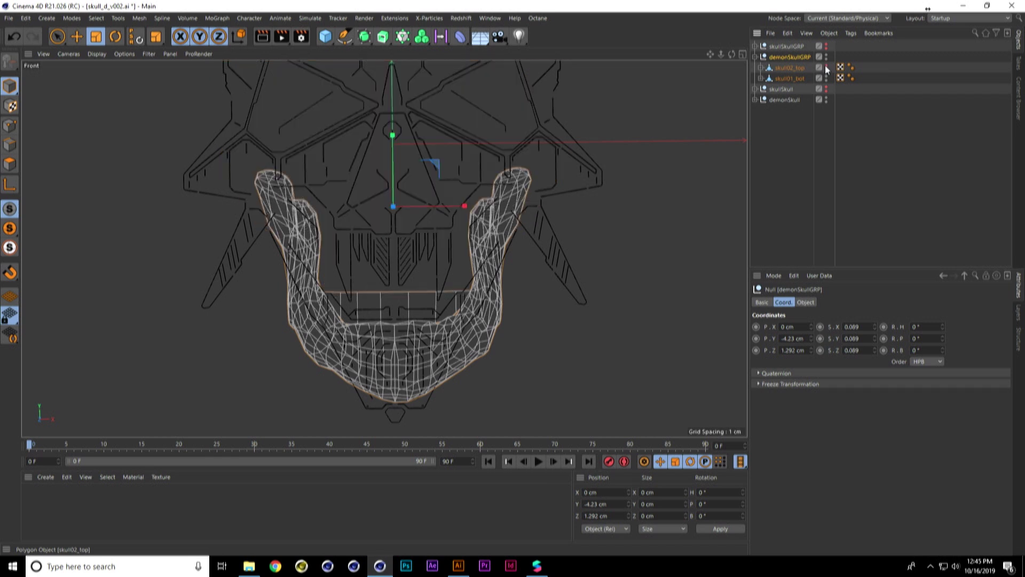
left_click(761, 78)
left_click(766, 89)
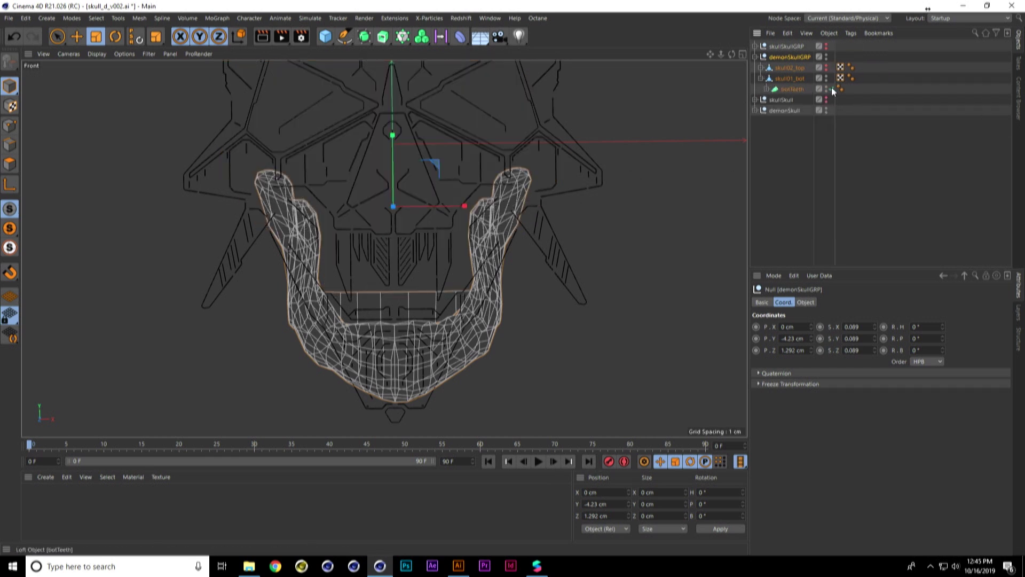
left_click(826, 88)
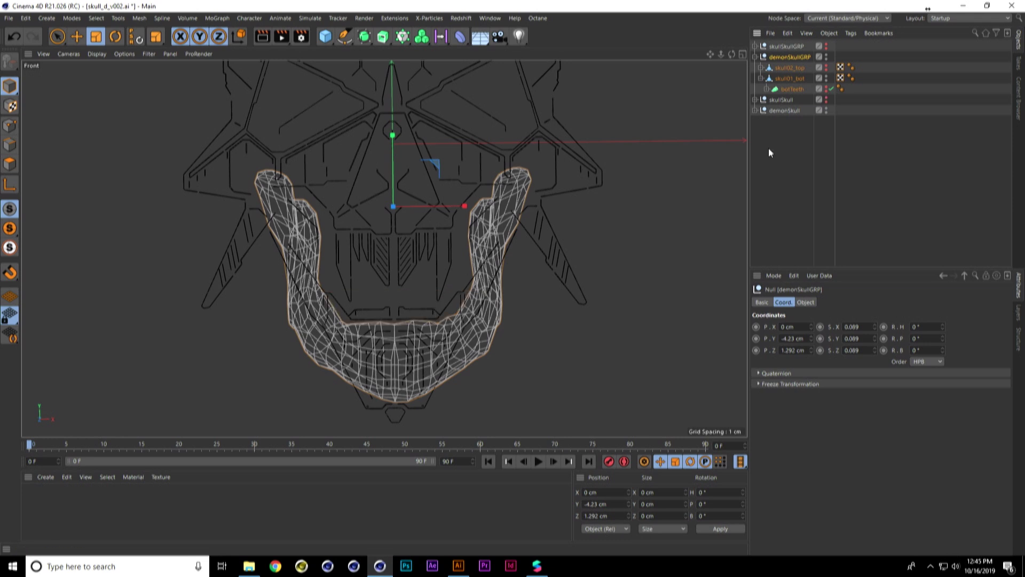
- Move the lowest chin point of skull01_bot down toward the demon artwork's chin with soft selection
left_click(791, 78)
scroll(588, 188, "up", 5)
middle_click_drag(455, 264, 399, 326, "alt")
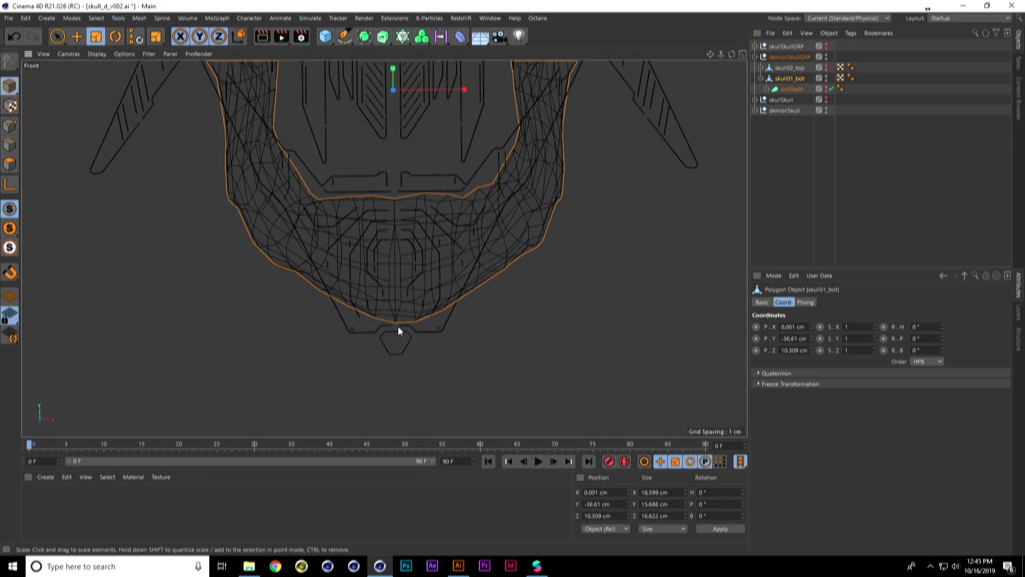
left_click(11, 126)
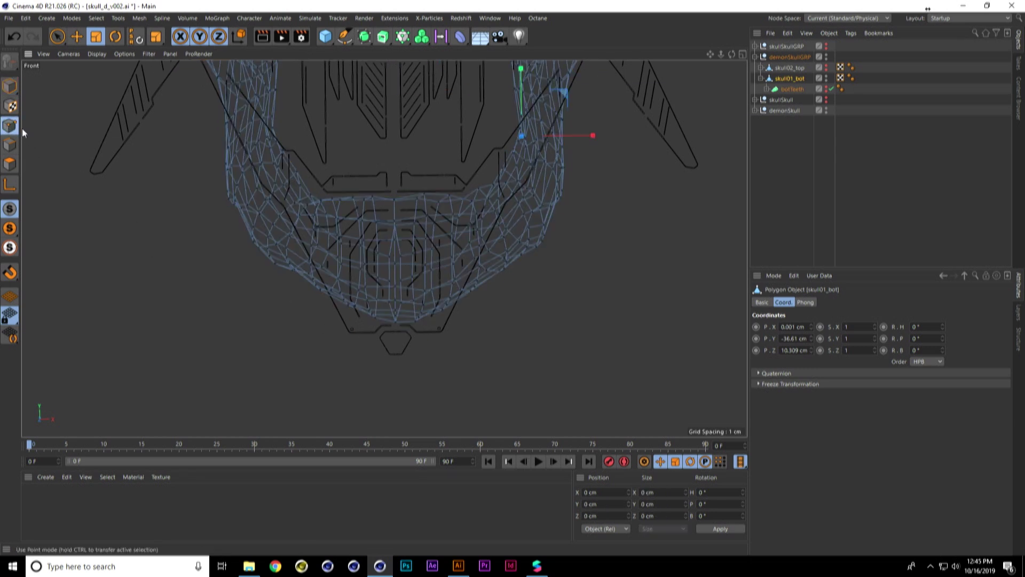
left_click(397, 322)
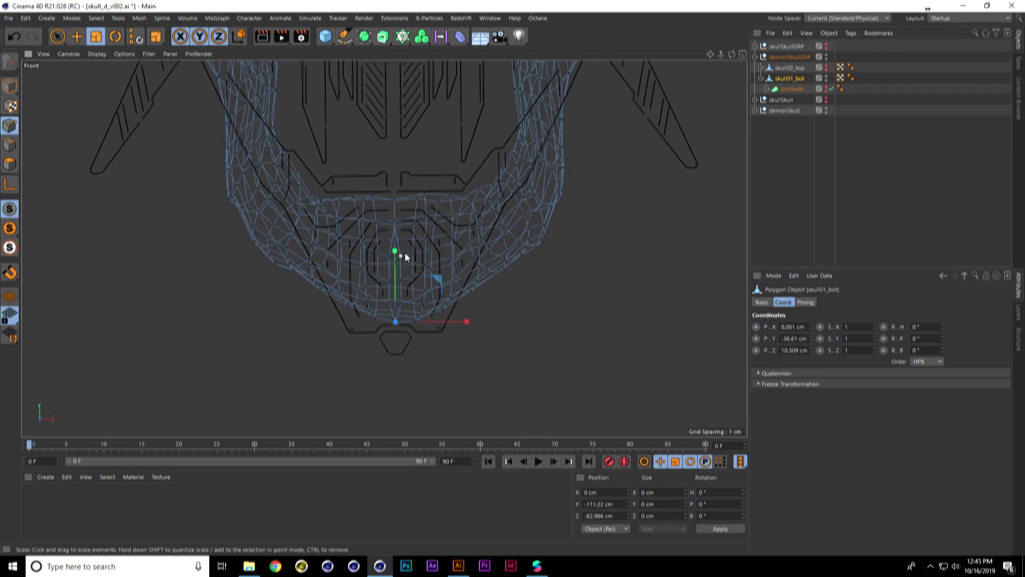
key("e")
left_click_drag(396, 253, 347, 274)
left_click(348, 330)
middle_click_drag(515, 182, 487, 277, "alt")
- Pull the outer side points of the lower jaw mesh slightly outward on both sides to follow the artwork
middle_click_drag(544, 176, 527, 201, "alt")
left_click(526, 195)
left_click_drag(592, 194, 609, 196)
middle_click_drag(313, 197, 367, 206, "alt")
left_click(229, 209)
left_click_drag(297, 207, 282, 206)
middle_click_drag(281, 206, 271, 189, "alt")
- Raise the centre and both corners of the jaw's upper edge to the mouth line of the demon artwork
left_click(395, 322)
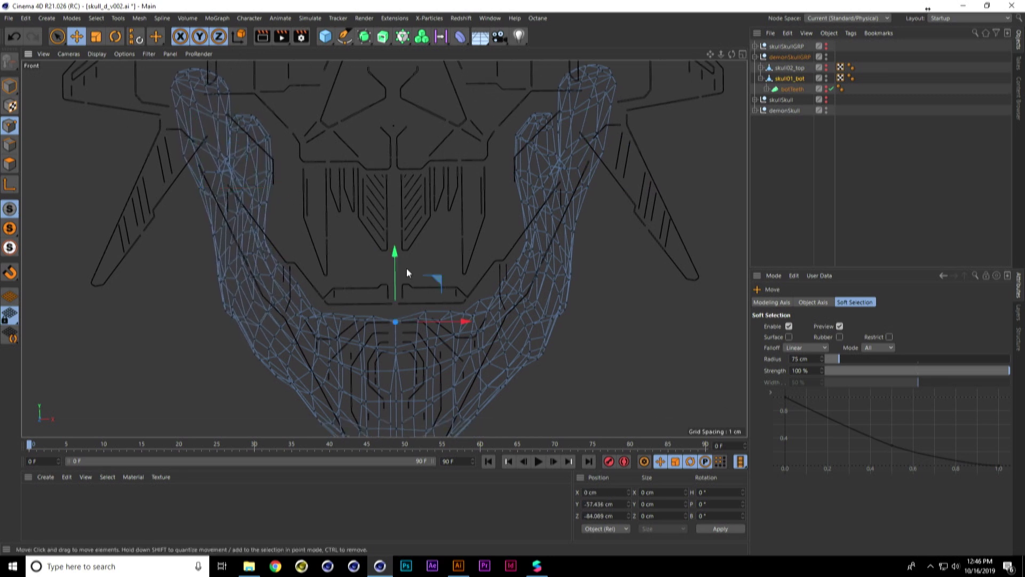
left_click_drag(390, 253, 400, 226)
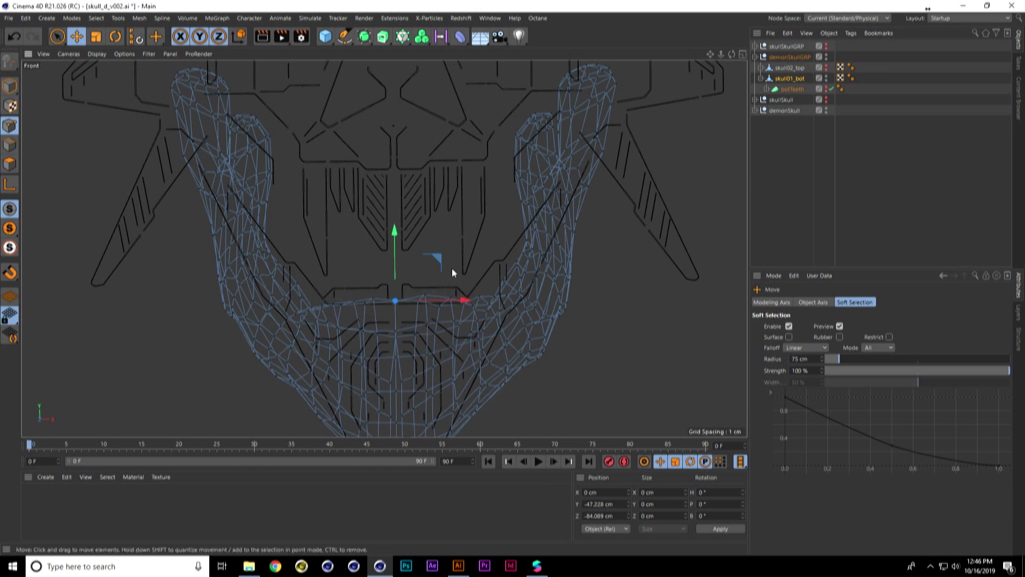
left_click(493, 294)
left_click_drag(534, 251, 522, 223)
left_click(297, 283)
left_click_drag(345, 242, 369, 254)
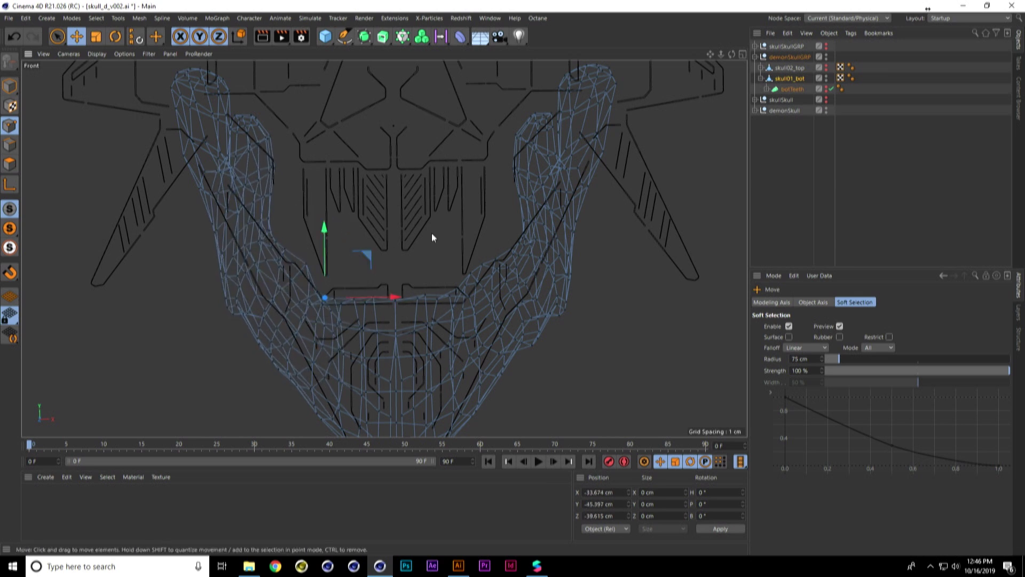
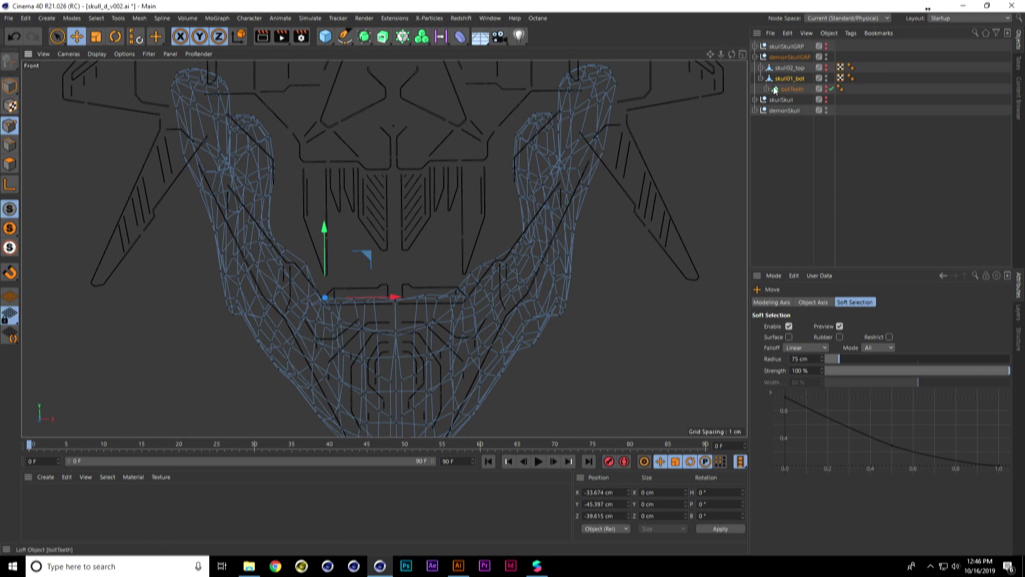
- Turn botTeeth visibility back on and switch the display from skull01_bot to skull02_top
left_click(826, 89)
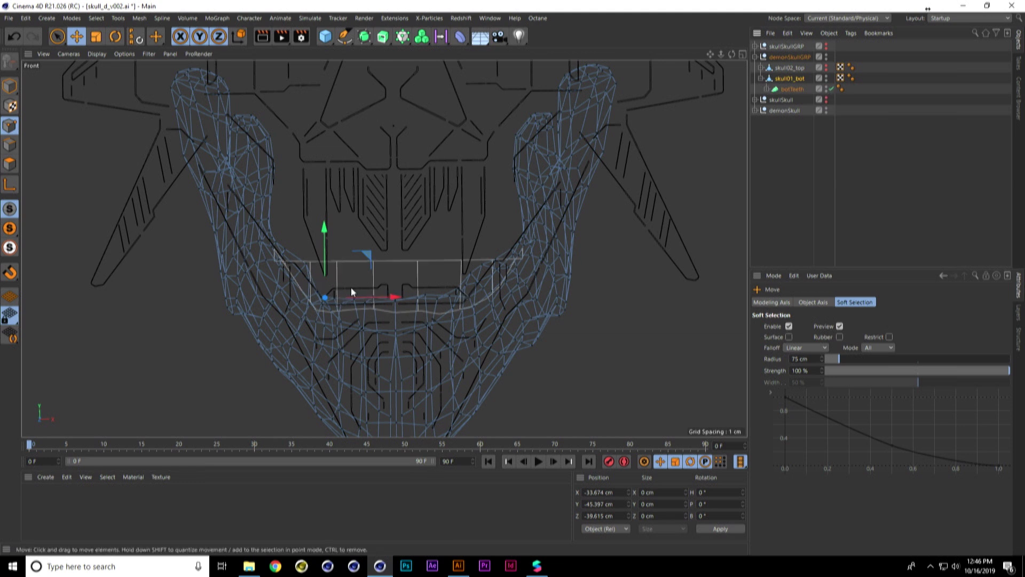
left_click(826, 78)
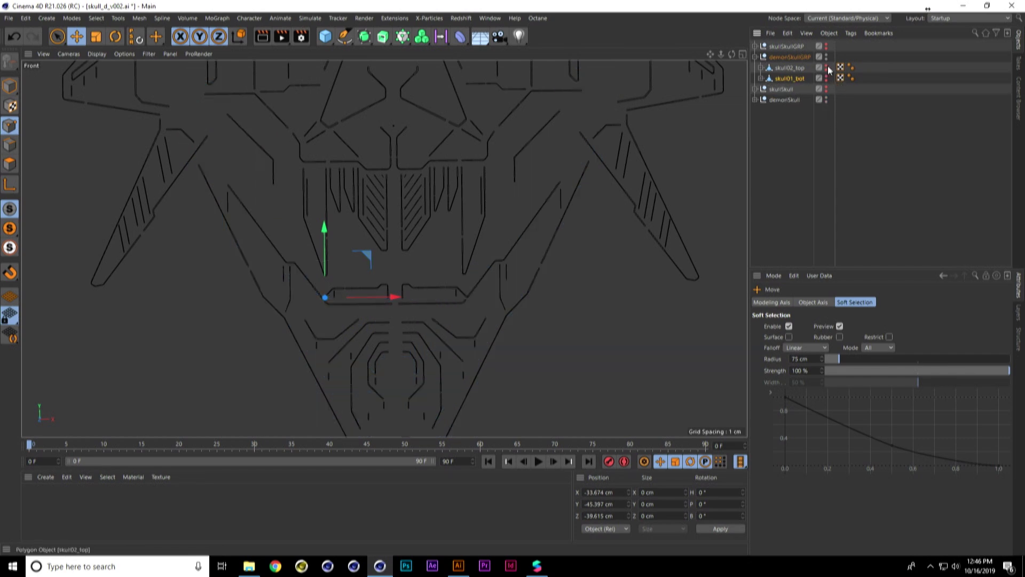
left_click(827, 68, "alt")
- Pull both cheekbones of skull02_top outward to fill the side spikes of the demon artwork
left_click(793, 68)
middle_click_drag(611, 130, 592, 158, "alt")
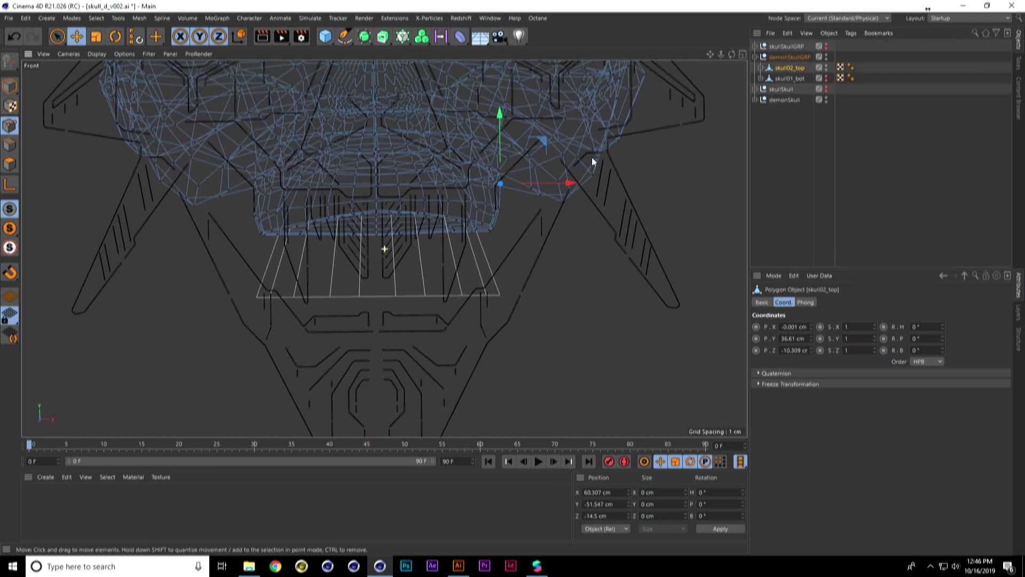
scroll(591, 155, "up", 4)
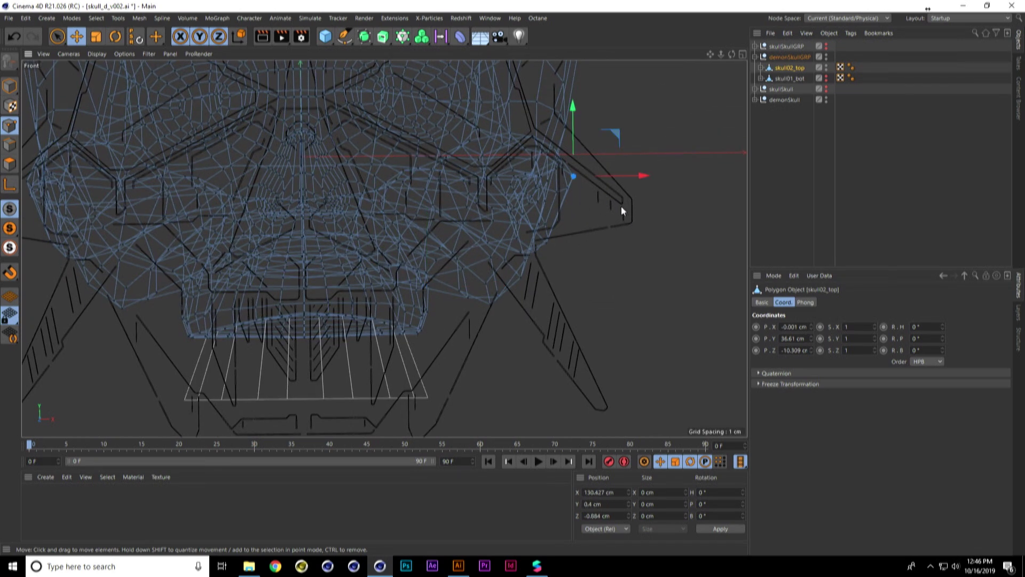
left_click_drag(628, 133, 718, 146)
middle_click_drag(239, 161, 420, 181, "alt")
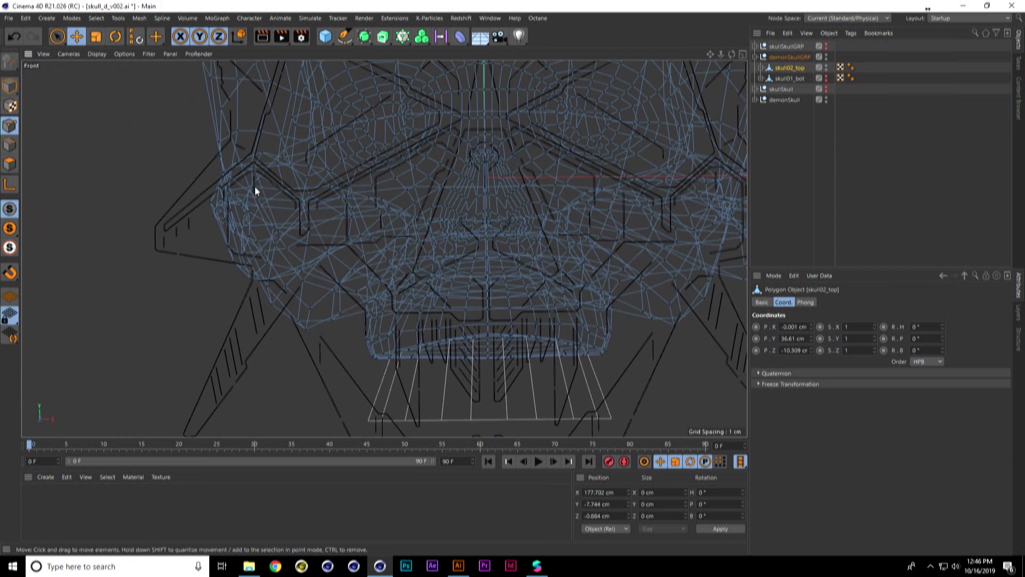
left_click(209, 203)
left_click_drag(259, 176, 164, 192)
- Raise the points above both cheekbones of skull02_top to cover the upper edge of the artwork's side spikes
left_click(216, 166)
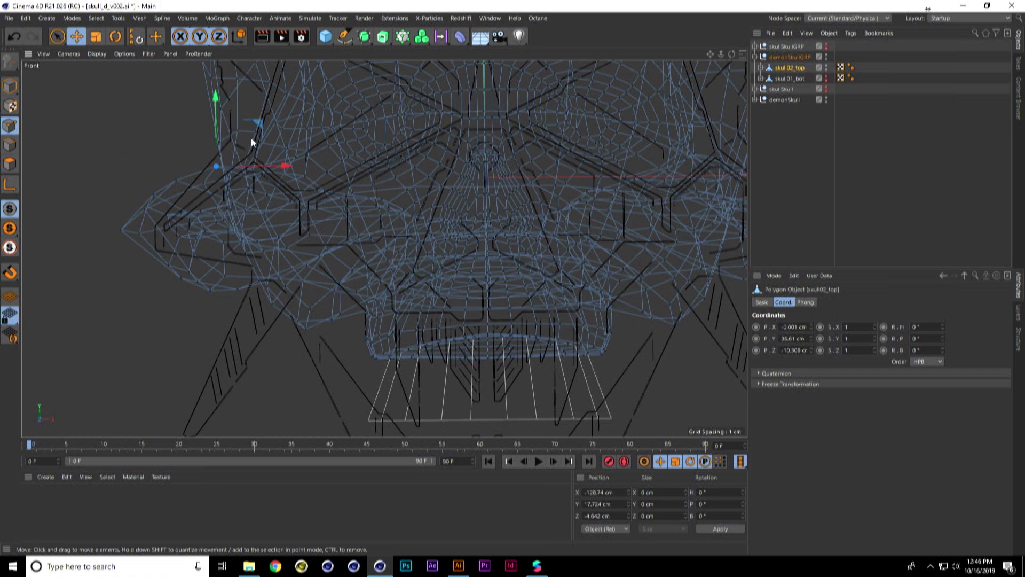
left_click_drag(257, 123, 255, 97)
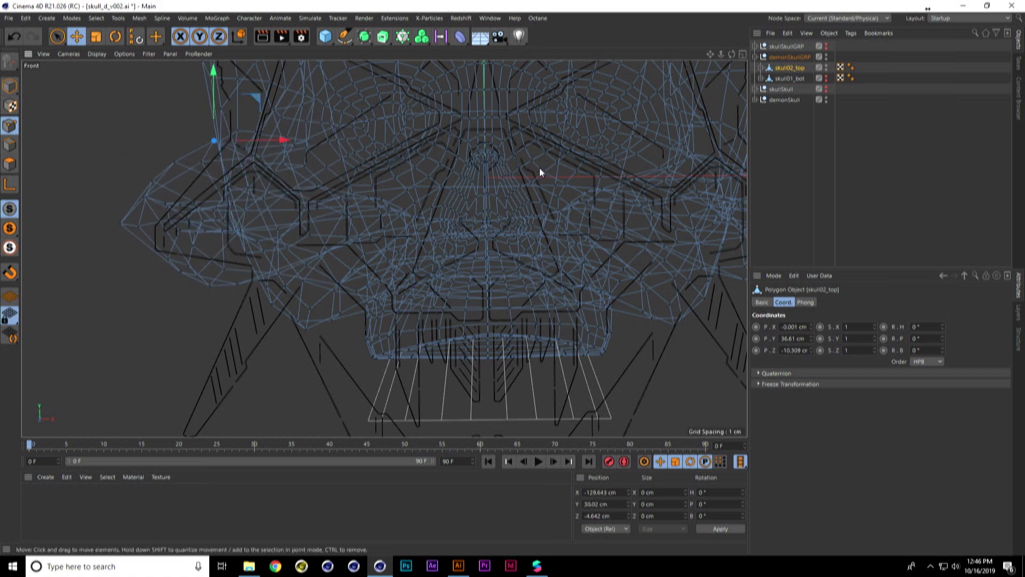
middle_click_drag(587, 173, 427, 173, "alt")
left_click(586, 165)
left_click_drag(627, 123, 646, 98)
- Pull the upper corners of the cranium up and outward on both sides to match the top of the demon artwork
middle_click_drag(462, 214, 505, 151, "alt")
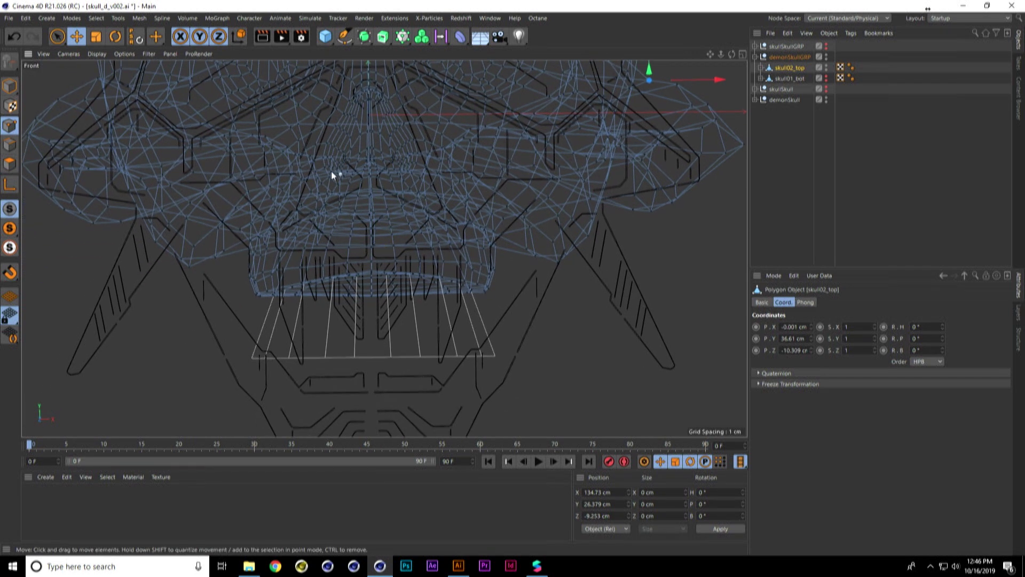
middle_click_drag(296, 170, 386, 134, "alt")
middle_click_drag(525, 195, 497, 283, "alt")
middle_click_drag(398, 180, 409, 336, "alt")
mouse_move(316, 164)
middle_mouse_down("alt")
mouse_move(316, 354)
mouse_move(328, 213)
middle_mouse_up("alt")
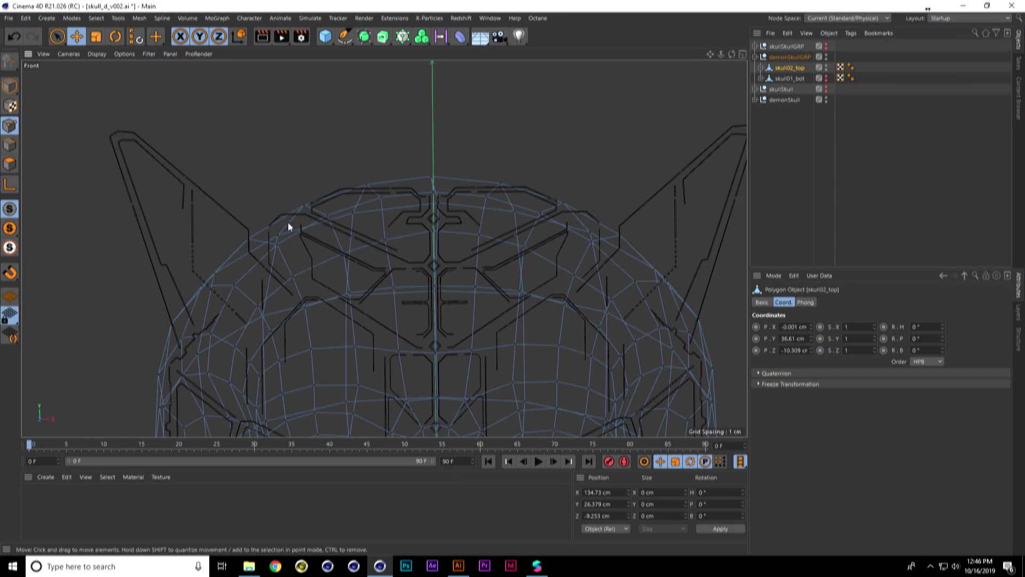
middle_click_drag(514, 271, 481, 254, "alt")
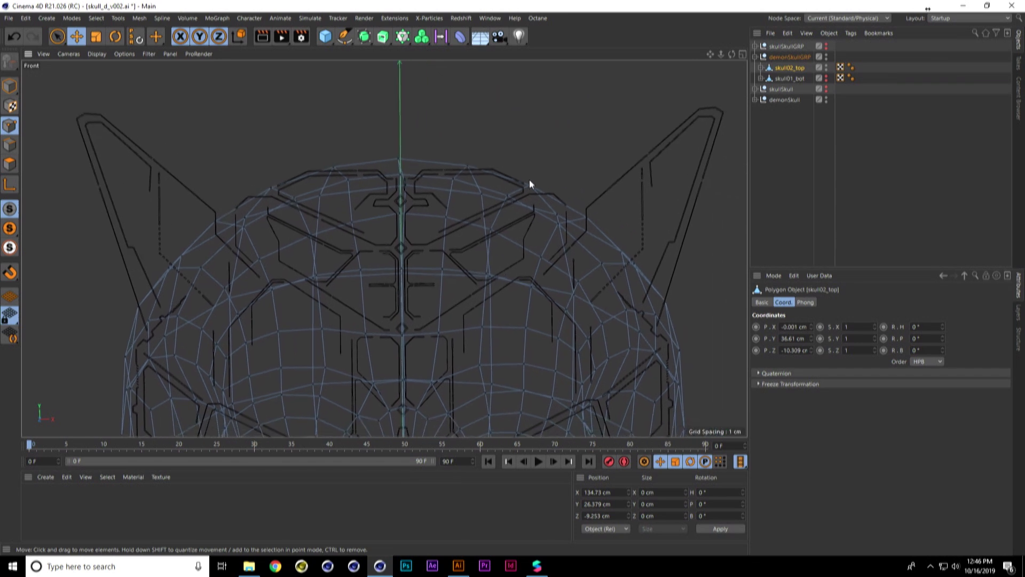
left_click(531, 185)
left_click_drag(572, 140, 577, 132)
left_click(272, 191)
left_click_drag(308, 143, 305, 132)
- Add a Cone primitive to the scene in the perspective view
middle_click_drag(500, 292, 474, 200, "alt")
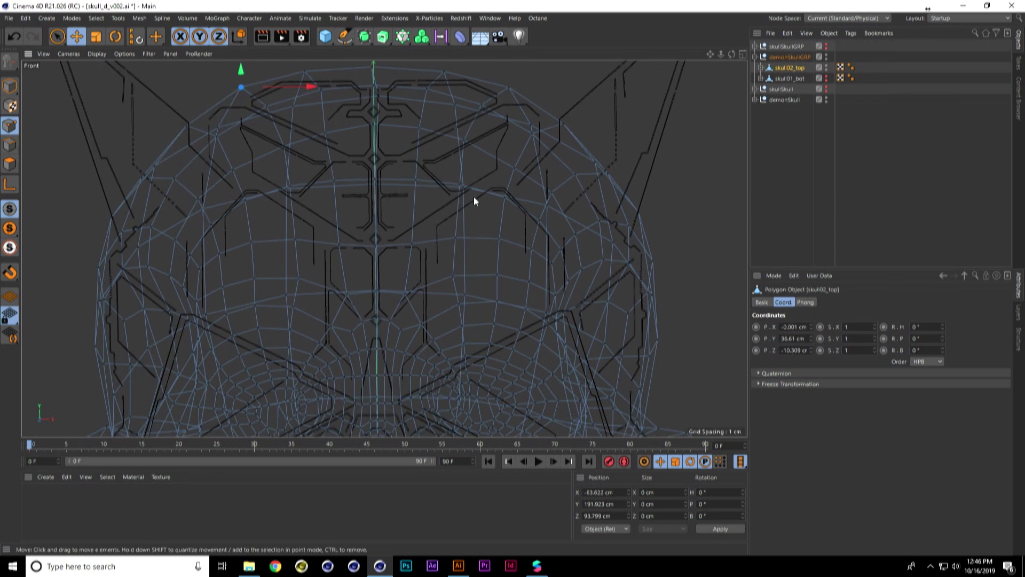
middle_click(474, 197)
middle_click(302, 170)
left_click_drag(486, 235, 347, 241, "alt")
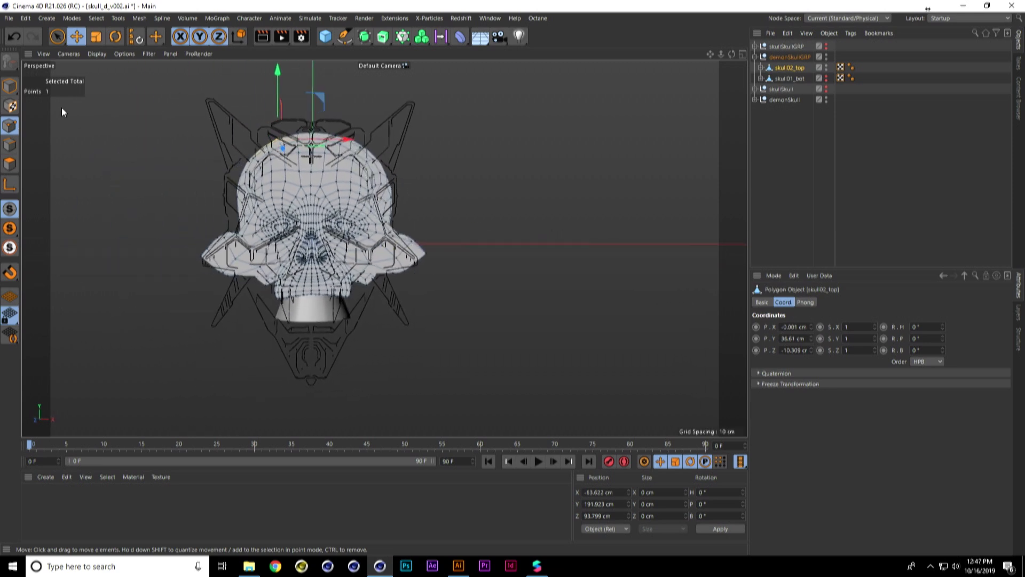
left_click_drag(224, 155, 323, 184, "alt")
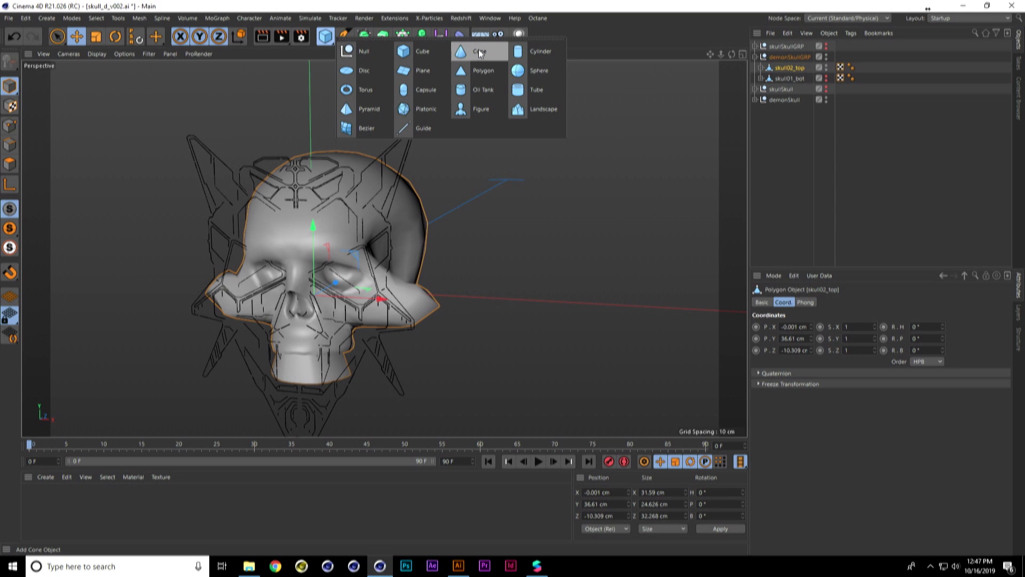
left_click(479, 49)
key("o")
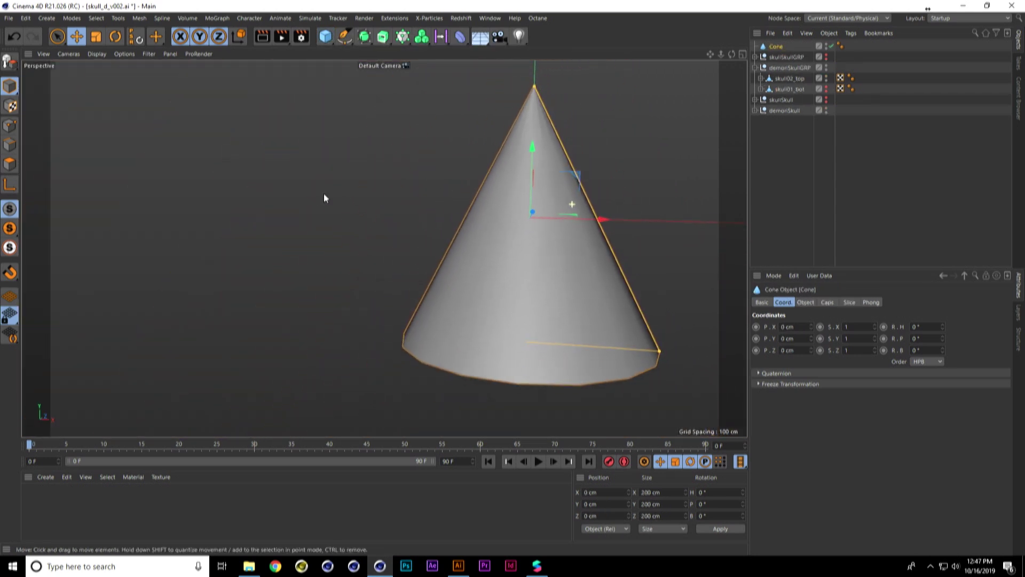
- Scale the cone down uniformly to about 19.8 cm in every dimension
key("t")
left_click_drag(697, 164, 304, 218)
left_click_drag(507, 206, 353, 220)
key("o")
right_click_drag(409, 242, 478, 231, "alt")
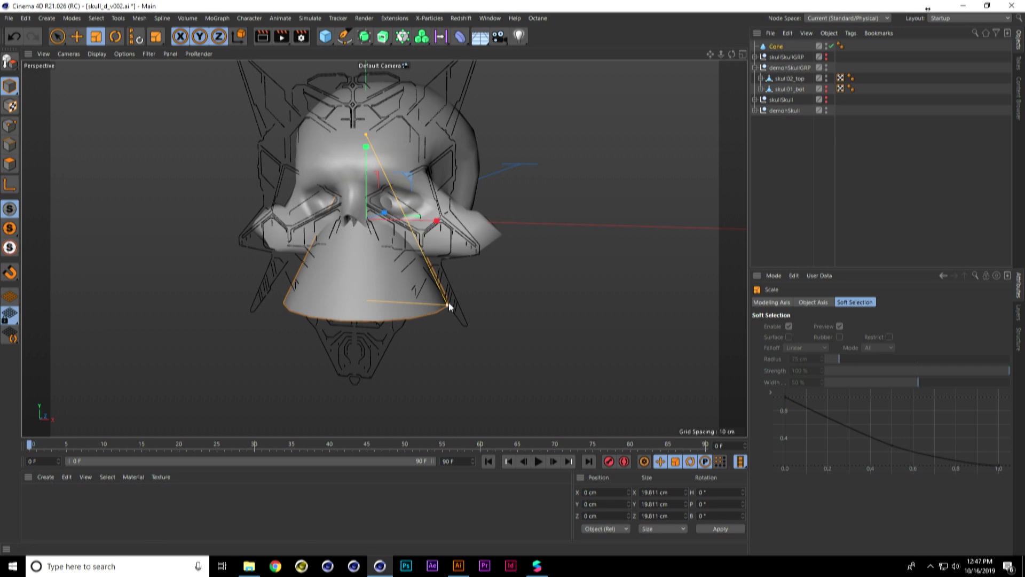
- Narrow the cone to about 11.1 cm wide and move it above the right side of the cranium
left_click_drag(448, 302, 409, 306)
left_click_drag(521, 197, 491, 242, "alt")
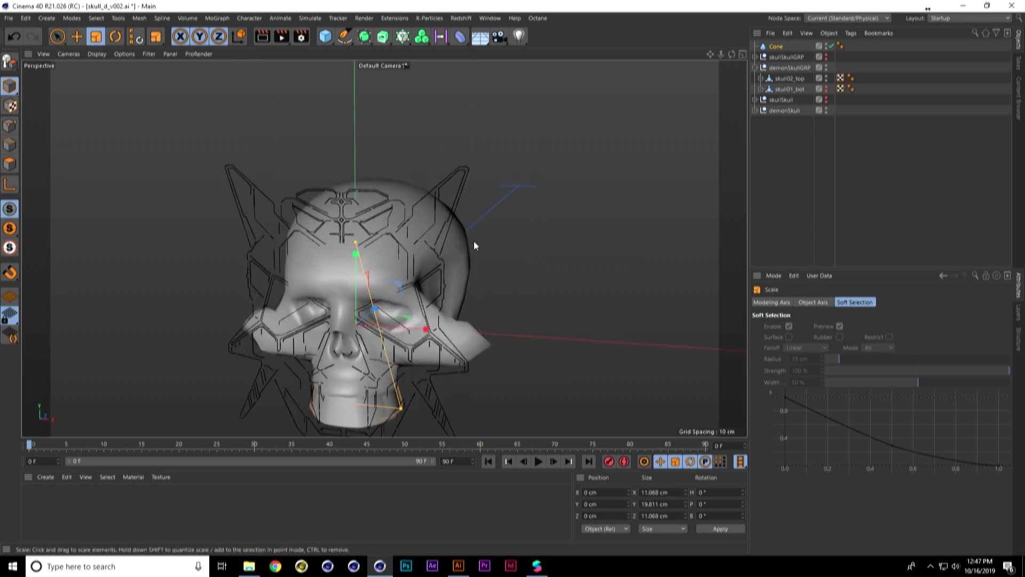
key("e")
left_click_drag(355, 254, 399, 85)
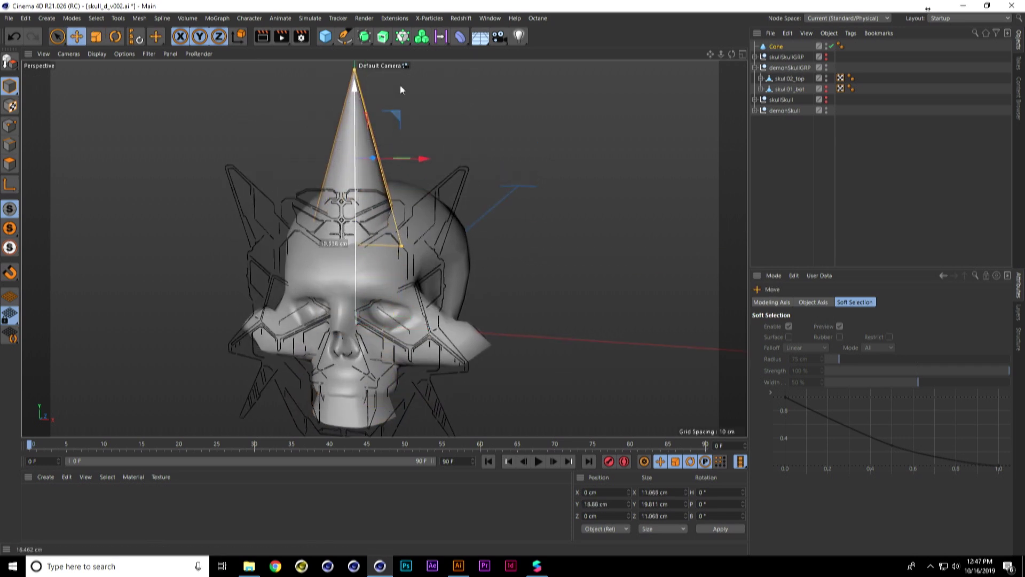
left_click_drag(425, 165, 497, 176)
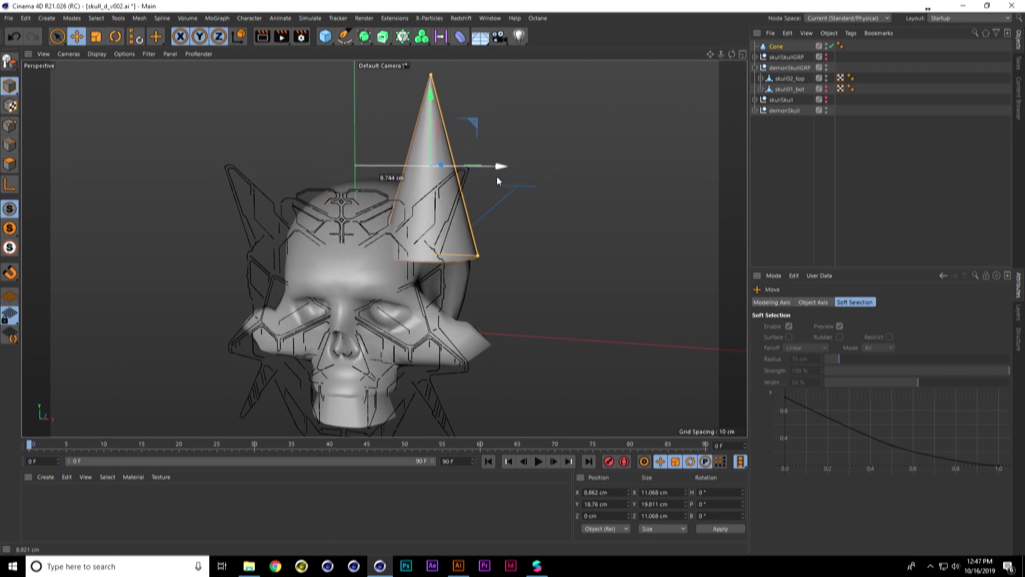
- Tilt the cone outward by about 38.6° to follow the slant of the right horn artwork
key("r")
left_click_drag(454, 133, 483, 213)
key("e")
- Scale the cone to about 6.6 cm wide and 11.8 cm long and place it over the right horn artwork in the front view
key("F5")
middle_click(600, 312)
scroll(575, 239, "up", 2)
scroll(575, 240, "down", 1)
left_click_drag(560, 219, 614, 235)
key("t")
key("t")
left_click_drag(678, 210, 492, 219)
key("e")
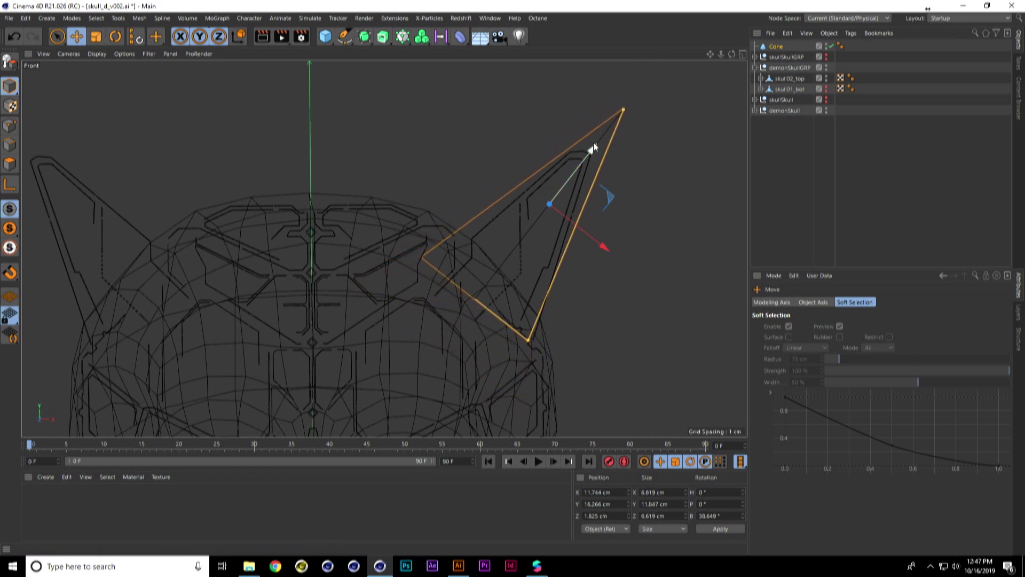
left_click_drag(594, 147, 584, 245)
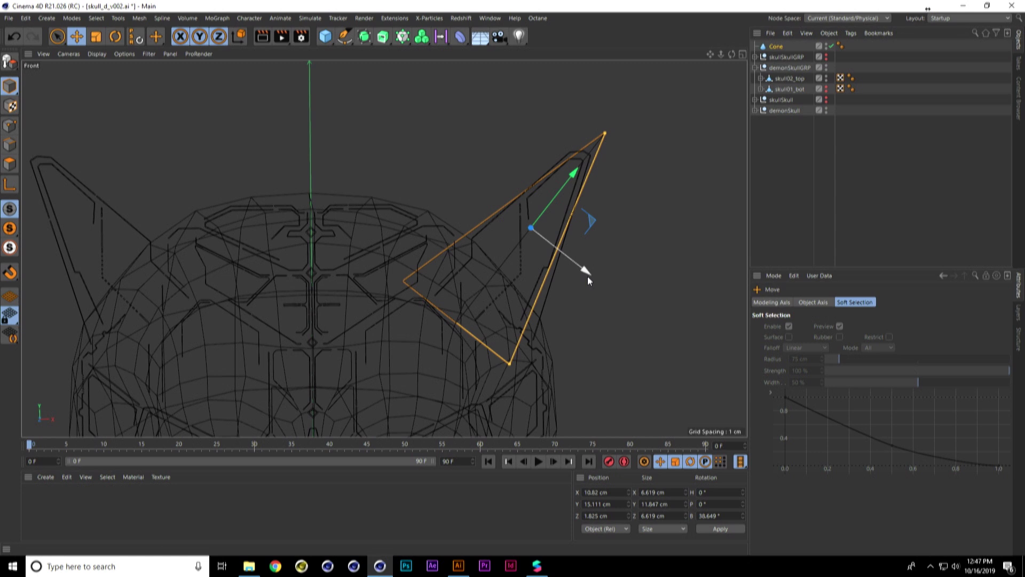
left_click_drag(571, 188, 590, 153)
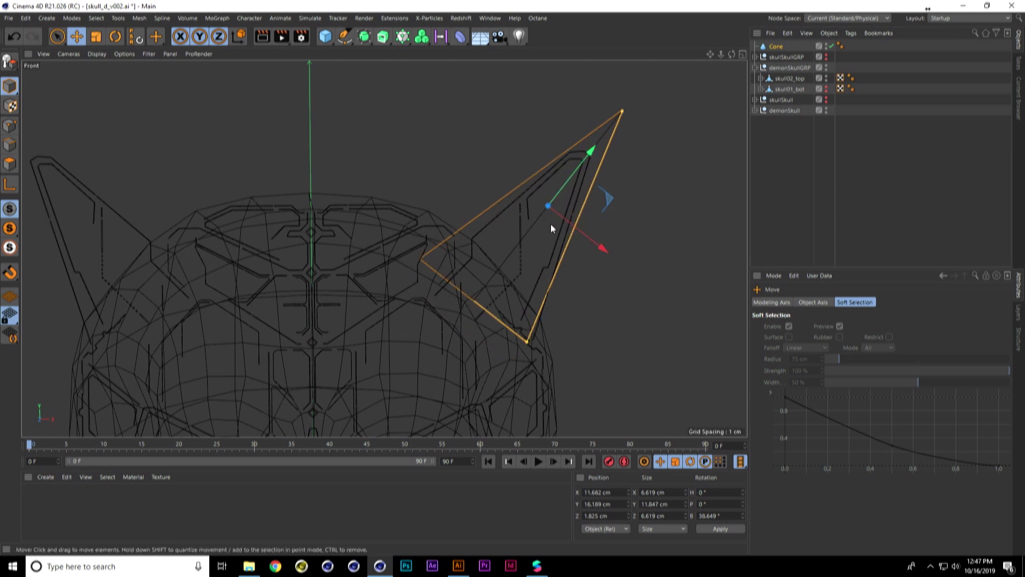
- Sink the cone's base into the cranium and lengthen the cone to about 13.1 cm
middle_click(429, 271)
middle_click(284, 137)
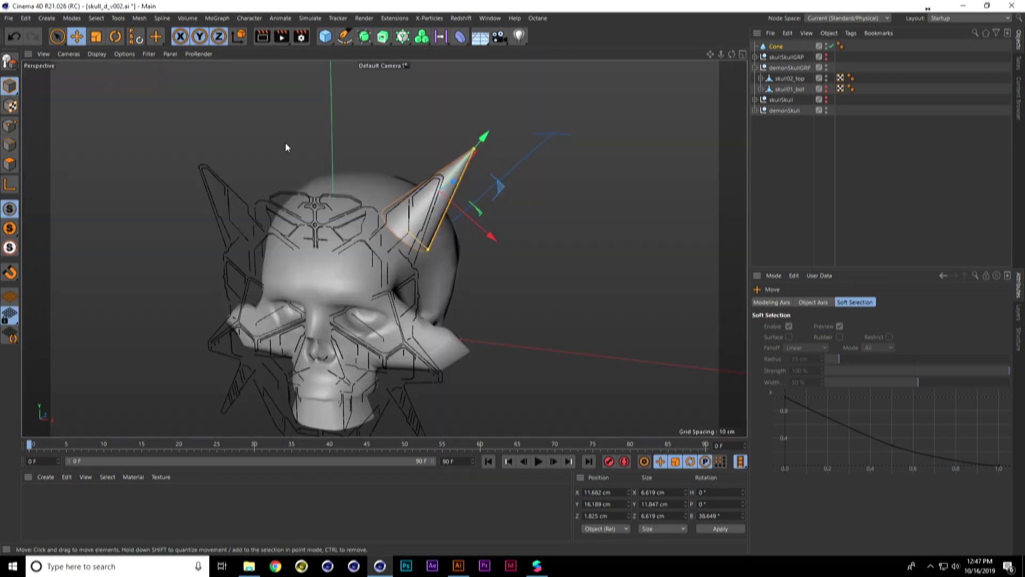
left_click_drag(322, 221, 357, 256, "alt")
right_click_drag(357, 255, 455, 203, "alt")
left_click_drag(556, 151, 538, 161, "alt")
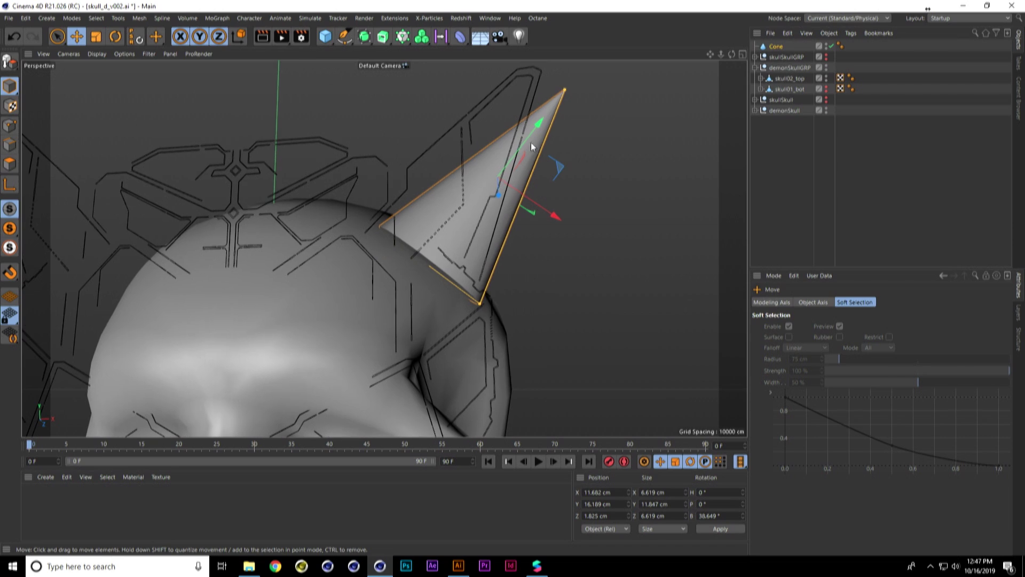
left_click_drag(539, 120, 514, 149)
left_click_drag(582, 168, 663, 166, "alt")
left_click_drag(526, 187, 664, 78, "alt")
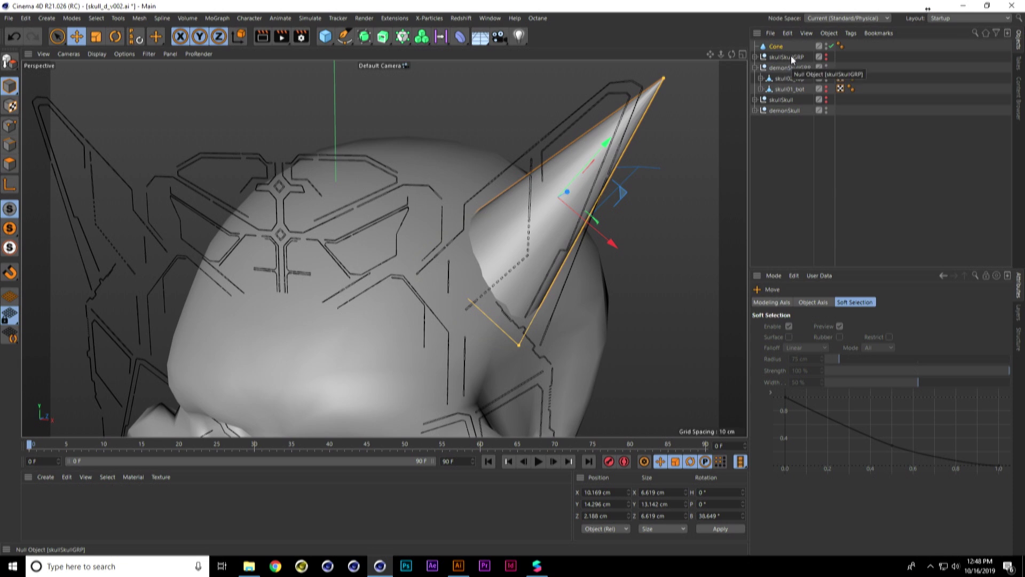
- Make the cone editable and switch to point editing in the front view, close in on the horn
left_click(775, 47)
left_click_drag(629, 177, 572, 188, "alt")
middle_click(572, 188)
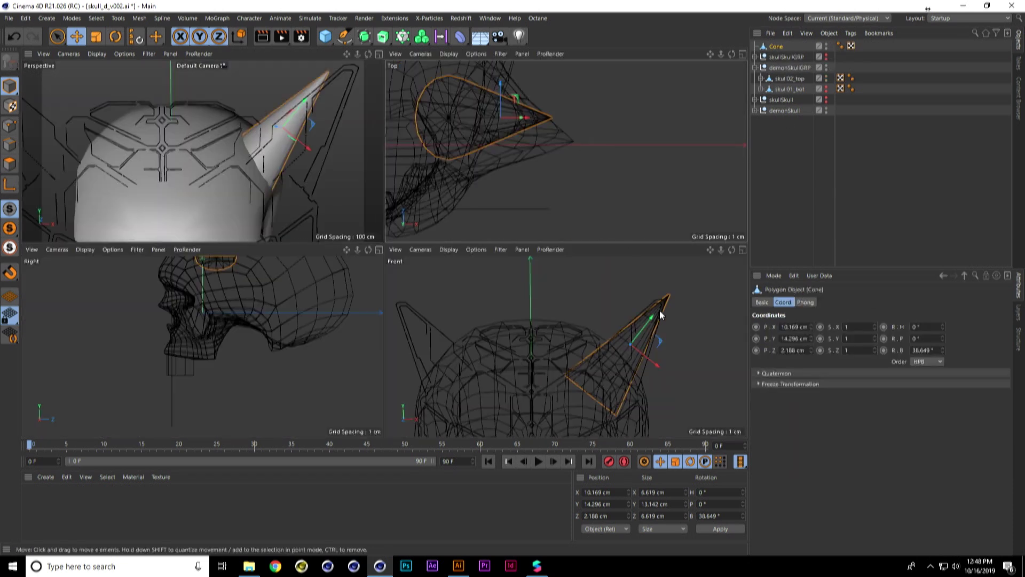
middle_click(637, 321)
scroll(572, 152, "up", 5)
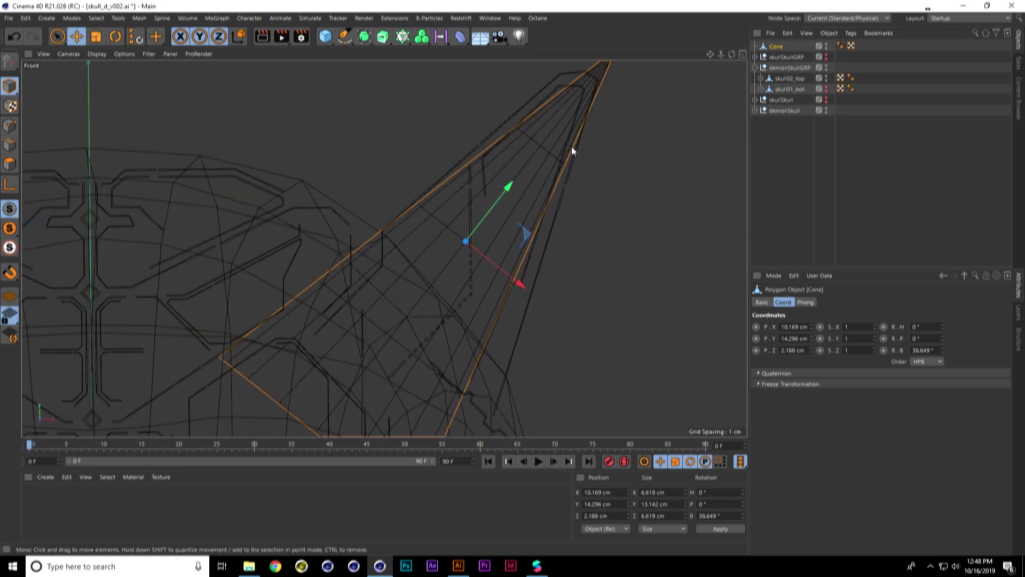
left_click(11, 126)
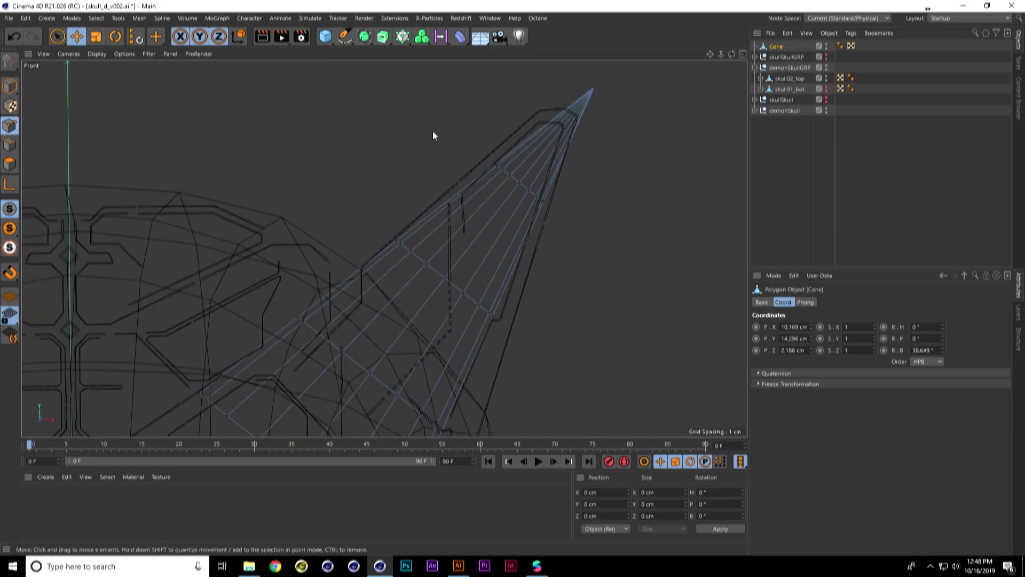
- Turn off soft selection and shift the cone's tip point inward toward the tip of the horn artwork
middle_click_drag(432, 131, 398, 155, "alt")
left_click_drag(630, 101, 620, 93)
key("ctrl+z")
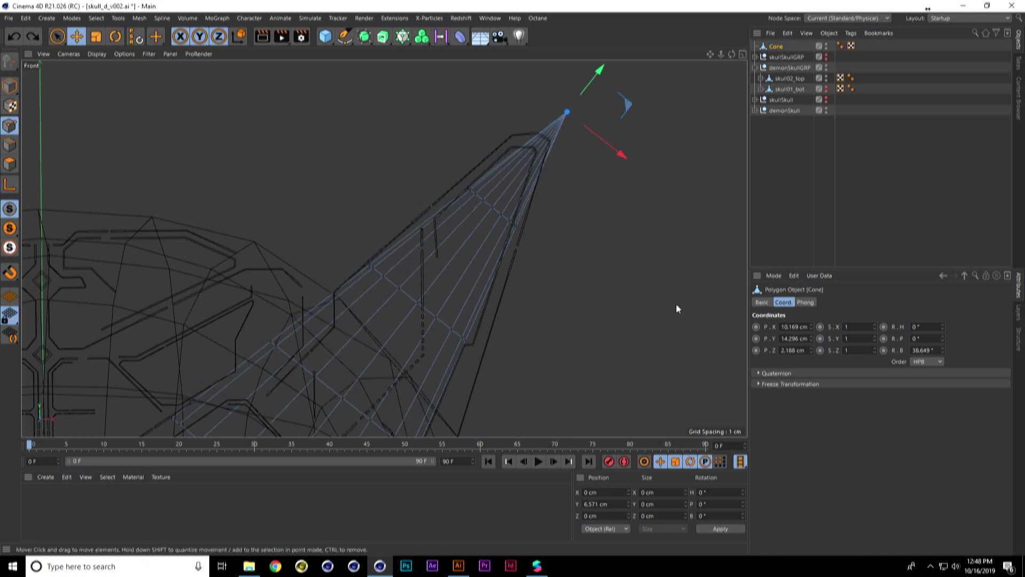
key("e")
left_click(789, 326)
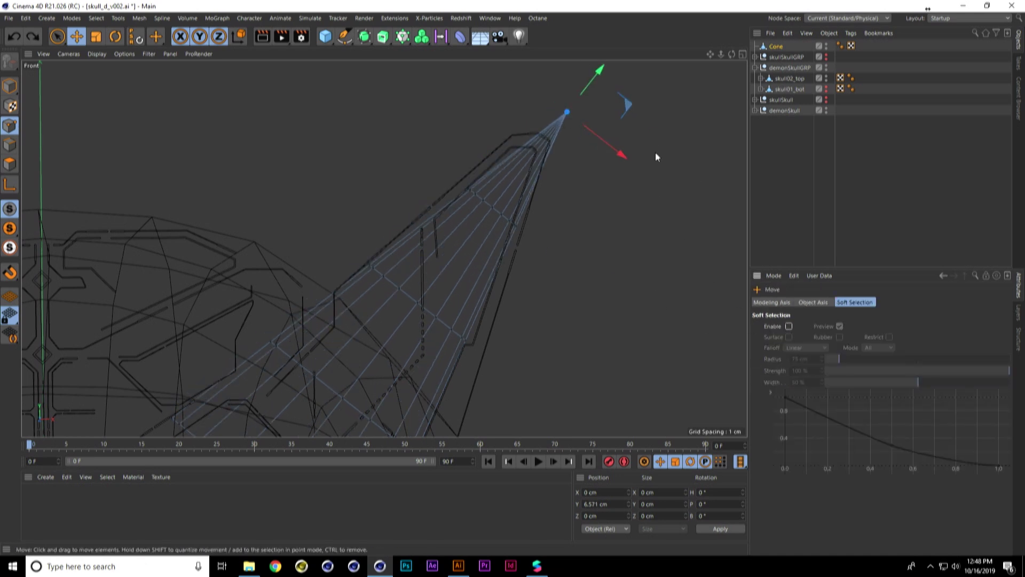
left_click_drag(633, 105, 617, 95)
key("ctrl+z")
mouse_move(57, 36)
left_mouse_down()
mouse_move(101, 72)
mouse_move(106, 91)
left_mouse_up()
left_click(633, 109)
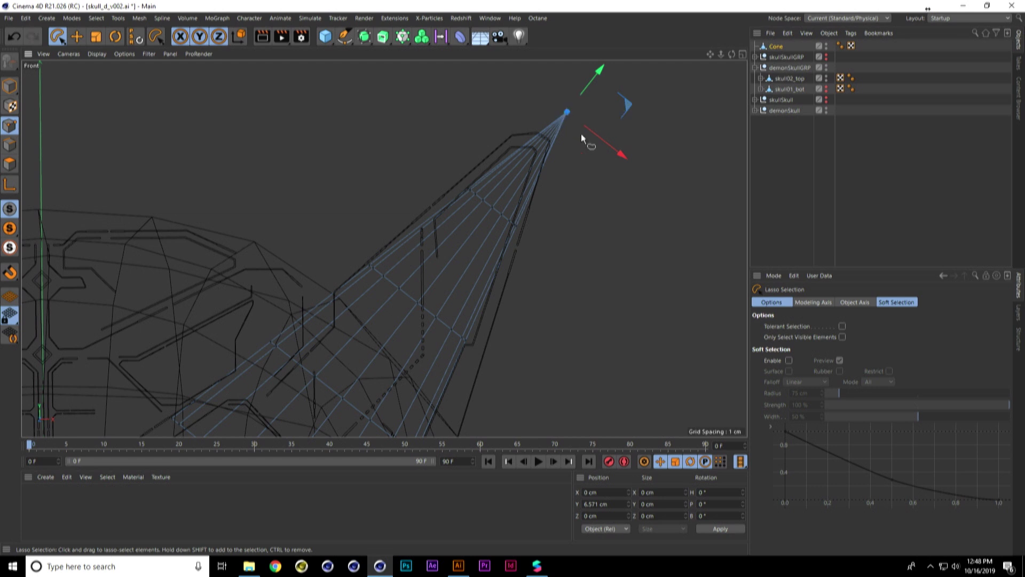
left_click_drag(631, 95, 583, 152)
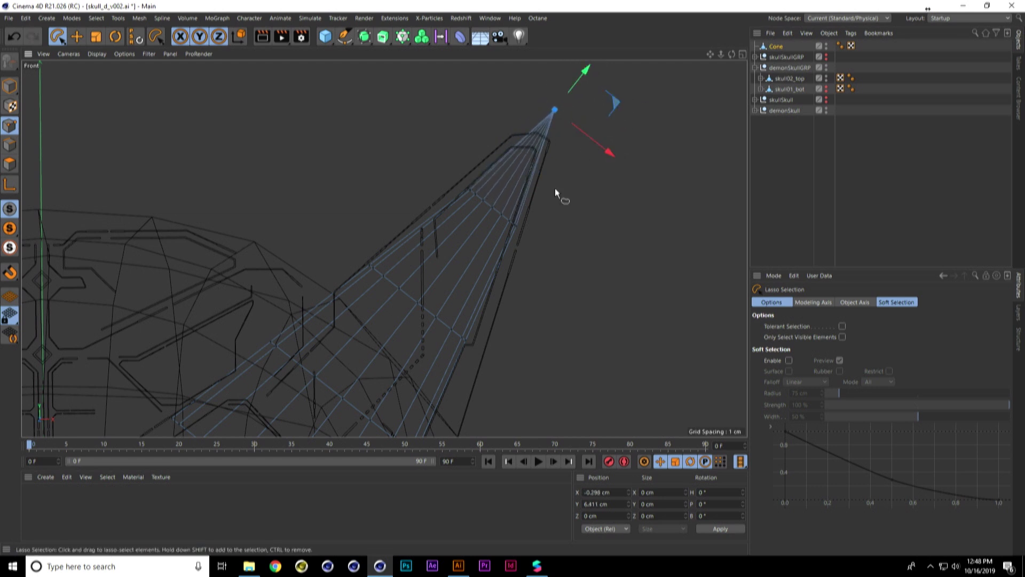
- Select the ring of points below the cone's tip and scale it to about 3.1 cm wide
mouse_move(500, 188)
left_mouse_down()
mouse_move(540, 210)
mouse_move(531, 210)
left_mouse_up()
key("t")
mouse_move(607, 255)
left_mouse_down()
mouse_move(622, 231)
mouse_move(606, 220)
mouse_move(694, 251)
left_mouse_up()
- Widen the cone's middle ring of points to about 4.7 cm and nudge it outward about 0.2 cm
middle_click_drag(618, 307, 614, 206, "alt")
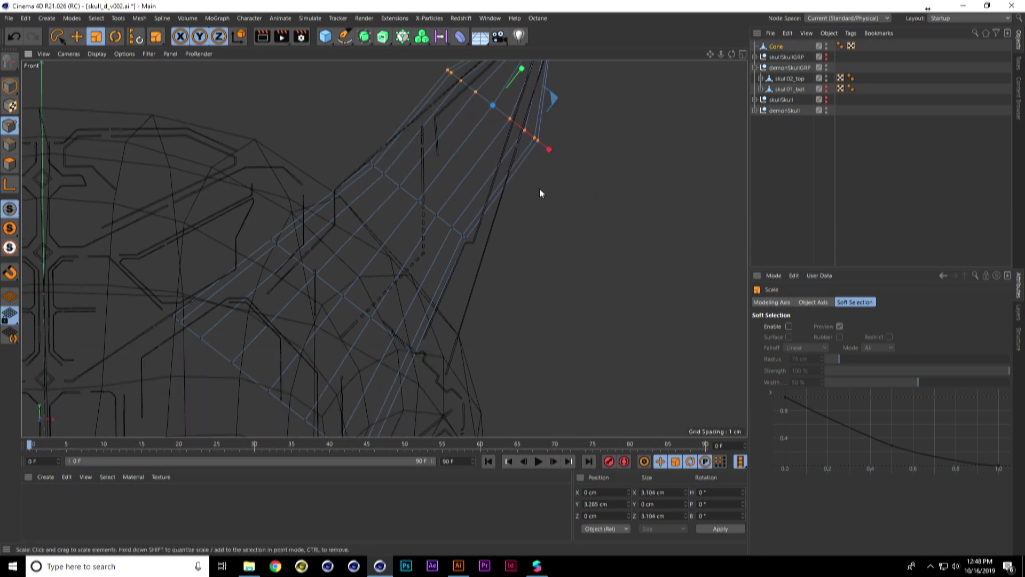
left_click(57, 36)
mouse_move(369, 121)
left_mouse_down()
mouse_move(353, 128)
mouse_move(478, 216)
left_mouse_up()
key("t")
left_click_drag(556, 199, 608, 204)
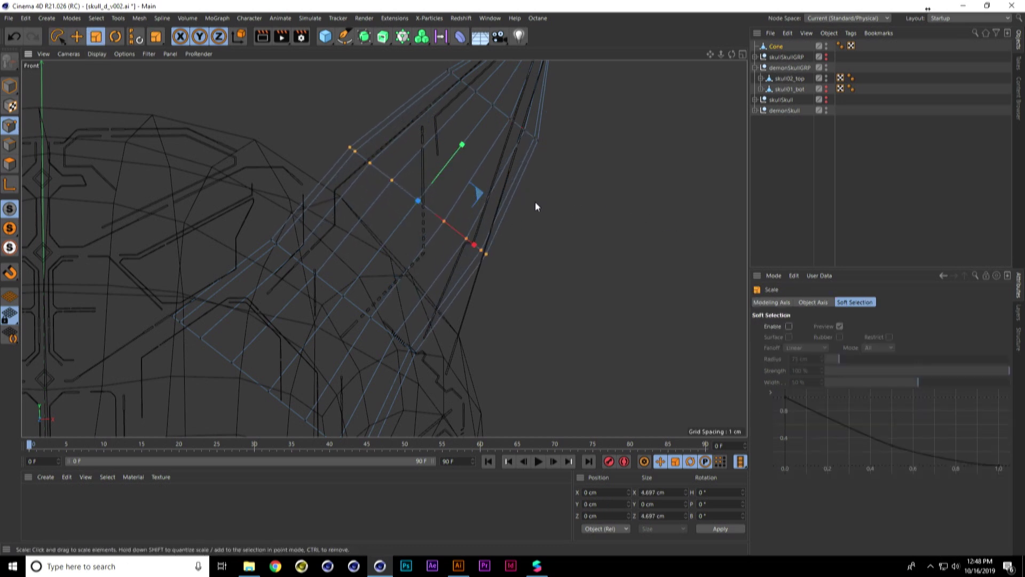
key("e")
left_click_drag(481, 242, 480, 252)
- Widen the ring of points above the cone's base to about 6.8 cm and shift it outward about 0.9 cm
middle_click_drag(526, 292, 515, 221, "alt")
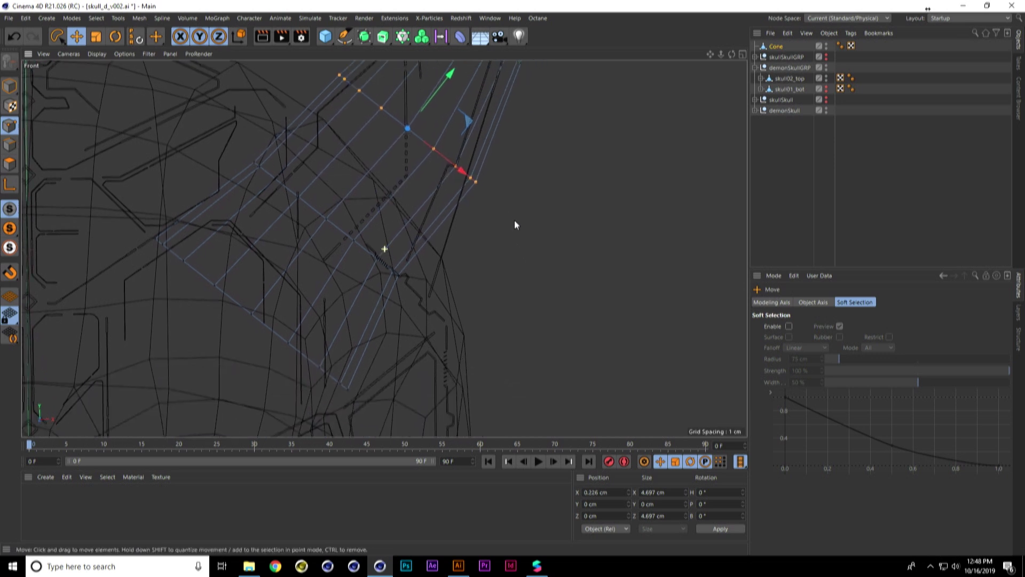
left_click(57, 36)
mouse_move(305, 145)
left_mouse_down()
mouse_move(309, 289)
mouse_move(368, 199)
left_mouse_up()
key("t")
mouse_move(459, 237)
left_mouse_down()
mouse_move(620, 287)
mouse_move(590, 288)
left_mouse_up()
key("e")
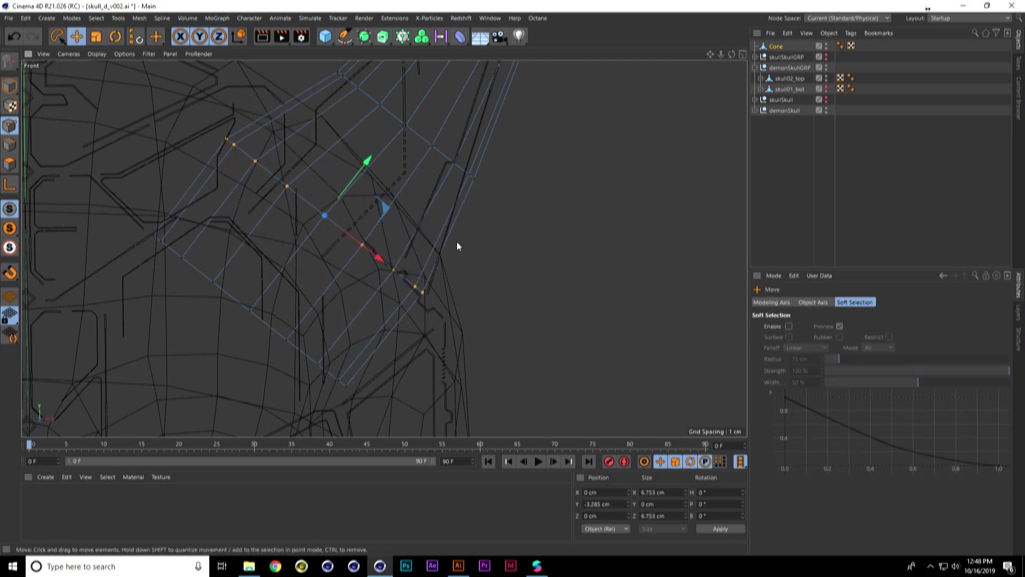
left_click_drag(380, 207, 427, 212)
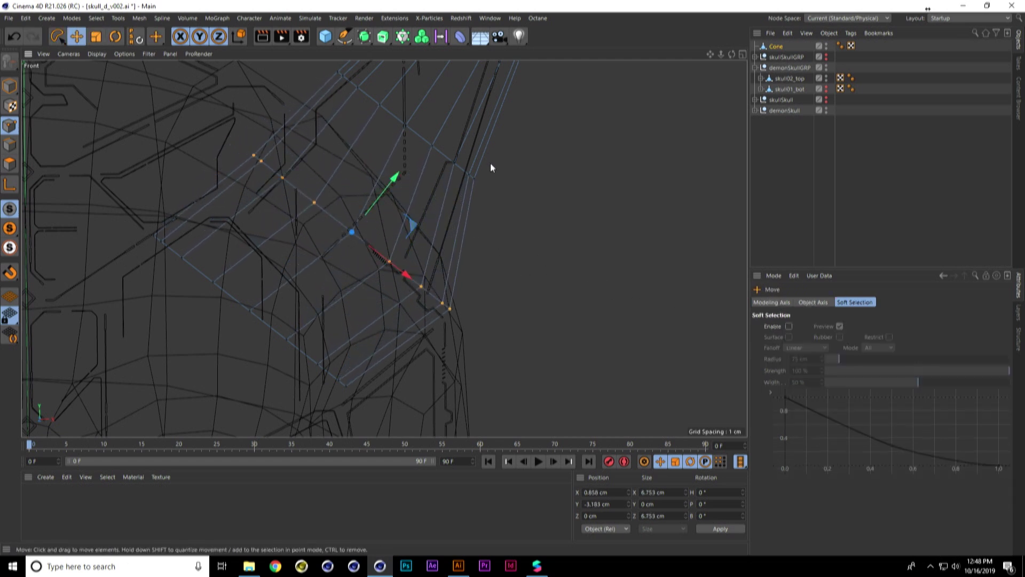
- Duplicate the reshaped cone and return to whole-object editing
middle_click_drag(490, 162, 503, 193, "alt")
middle_click(503, 194)
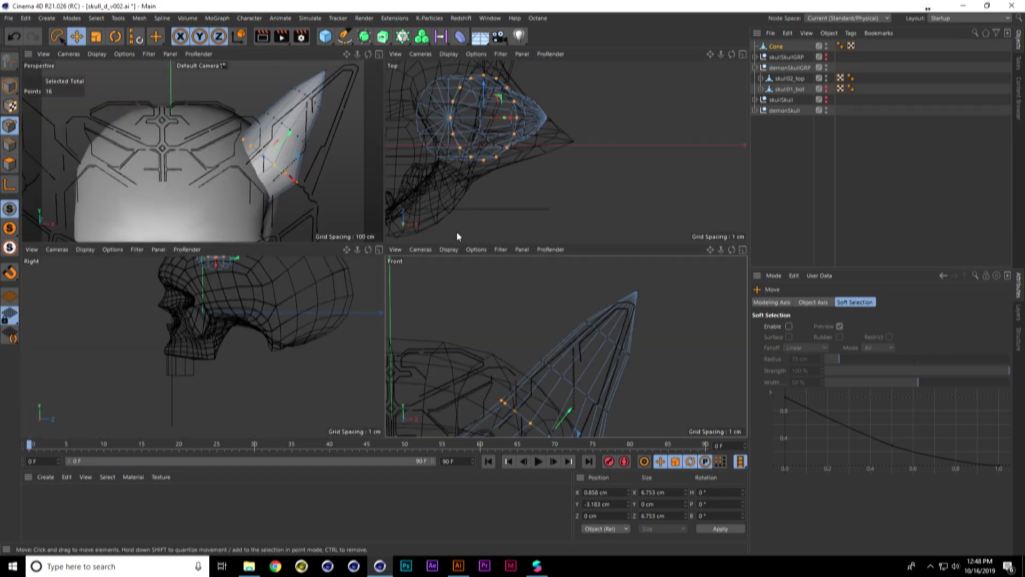
middle_click(285, 126)
left_click_drag(563, 261, 494, 216, "alt")
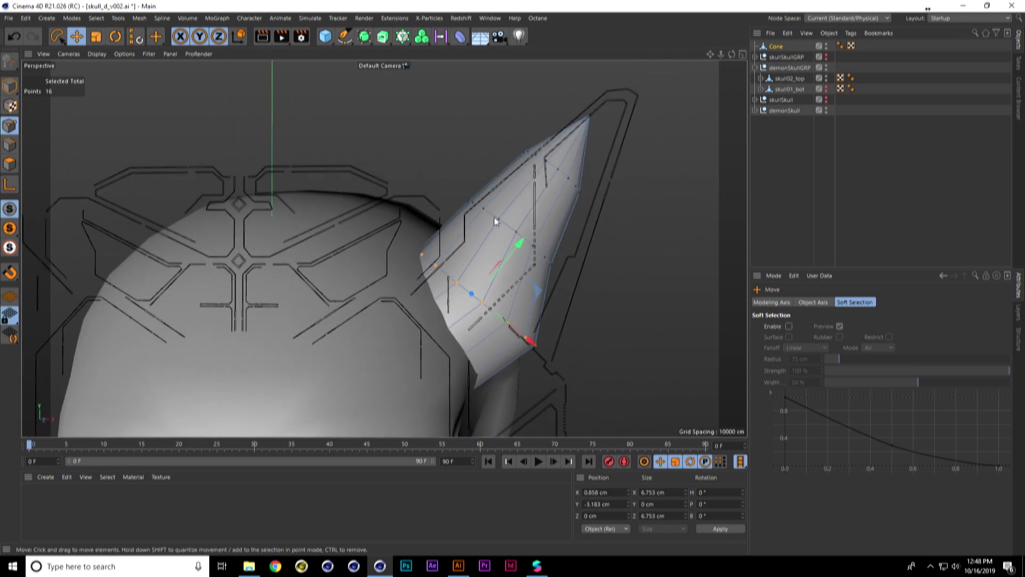
left_click(779, 47)
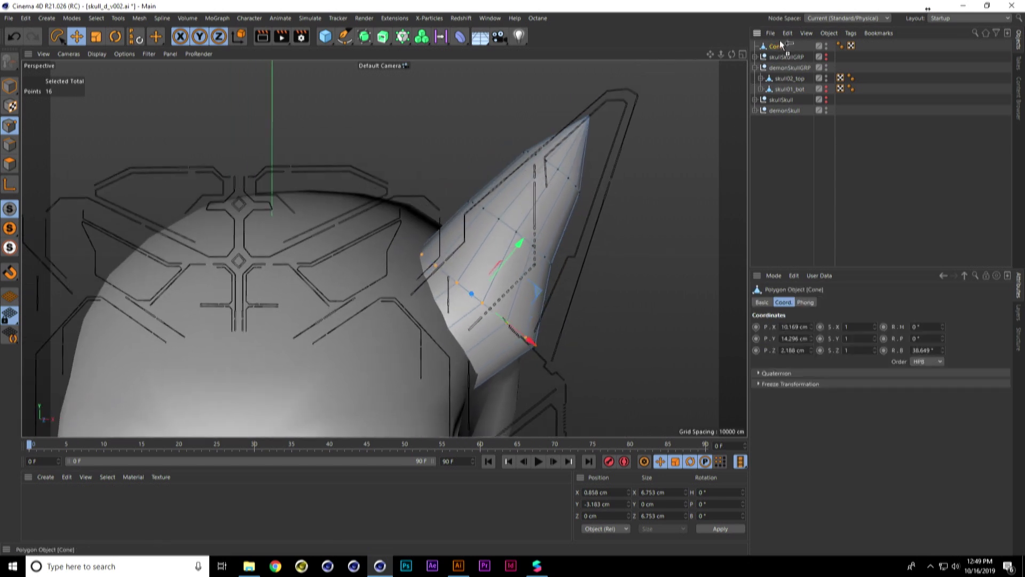
left_click_drag(779, 40, 779, 42, "ctrl")
left_click(10, 85)
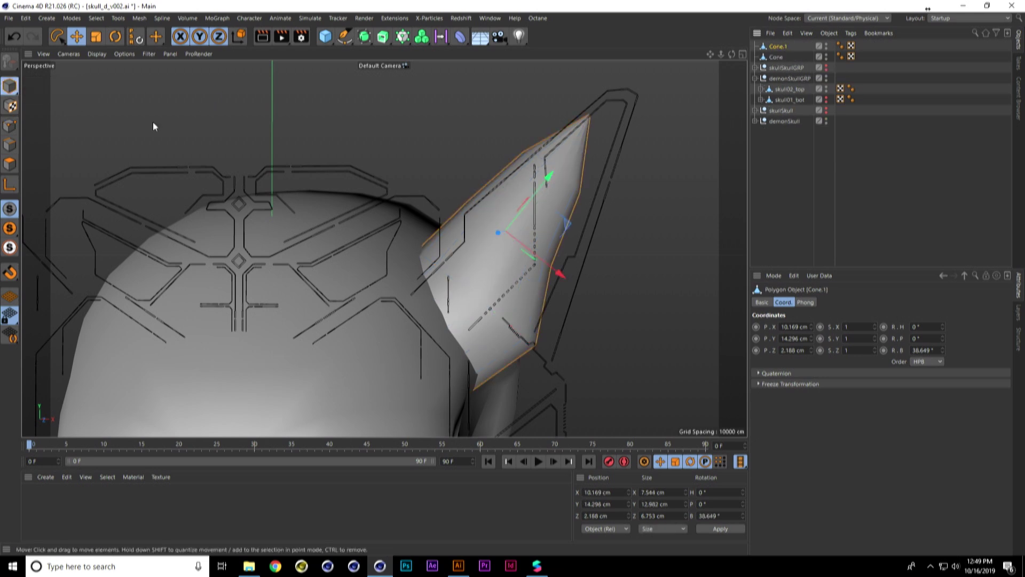
- Rotate the duplicated cone to a bank of about -21.4° and move it over the left horn artwork in the front view
middle_click(77, 105)
key("F4")
key("r")
left_click_drag(491, 171, 447, 207)
key("e")
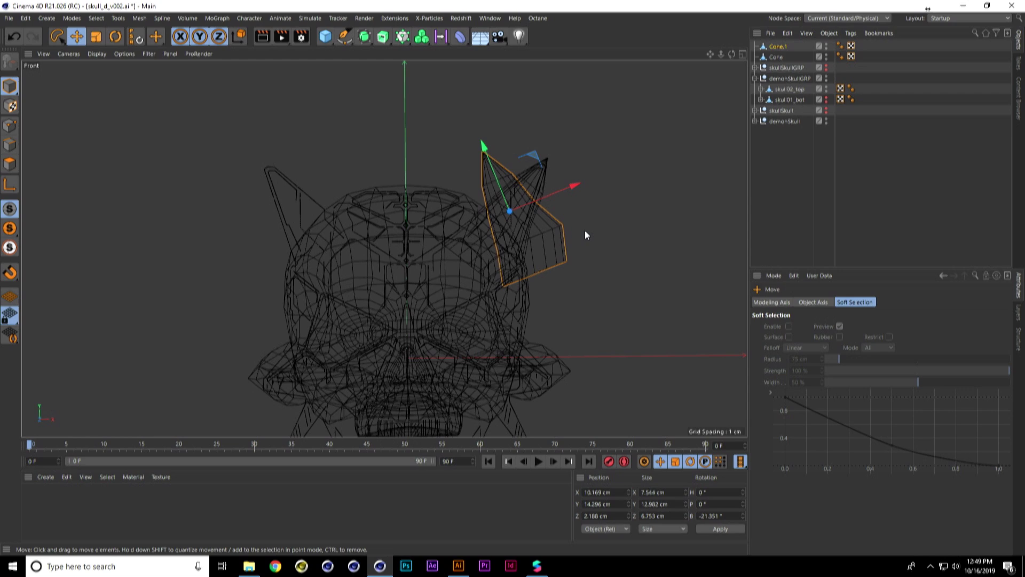
left_click_drag(540, 156, 259, 135)
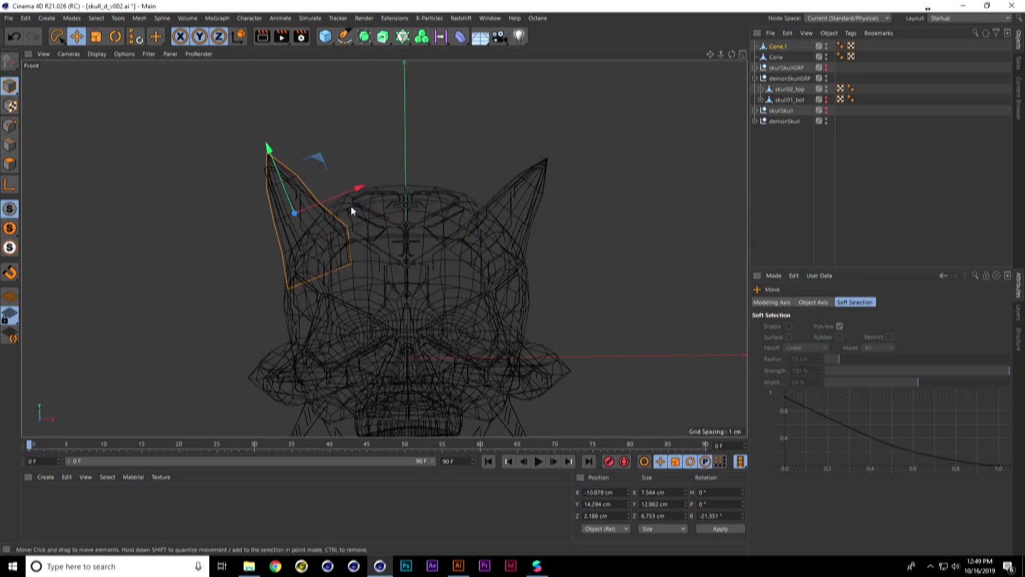
- Rotate the duplicated cone further to a bank of about -28.1° to align it with the left horn artwork
scroll(350, 207, "up", 5)
scroll(349, 207, "down", 5)
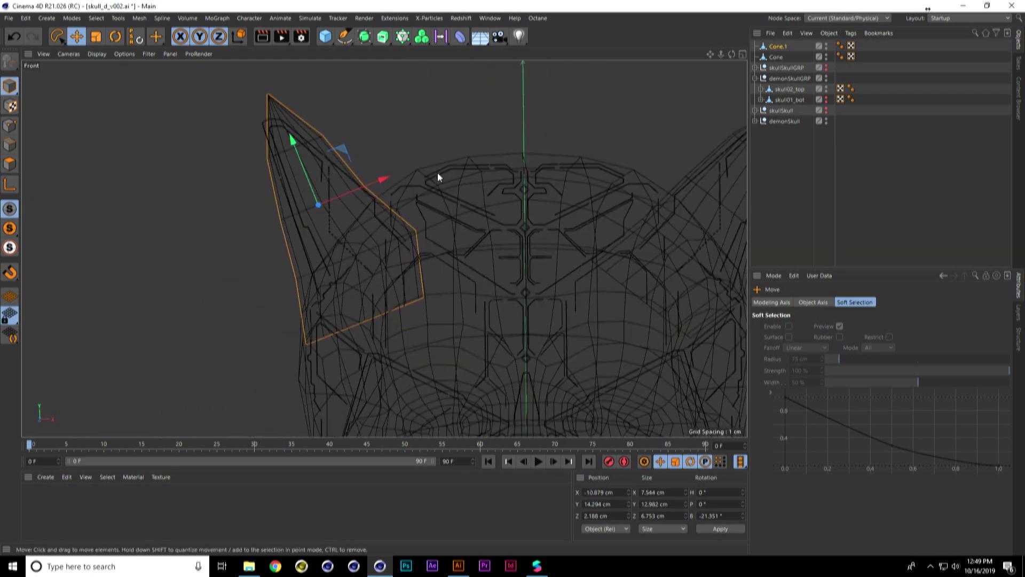
key("r")
left_click_drag(338, 166, 335, 166)
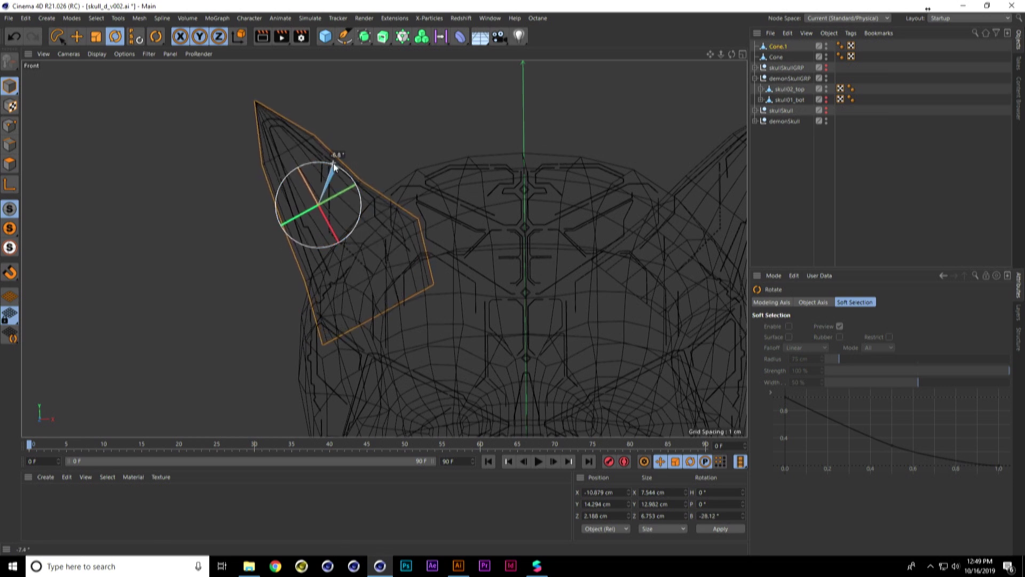
middle_click_drag(434, 182, 457, 194, "alt")
middle_click(453, 194)
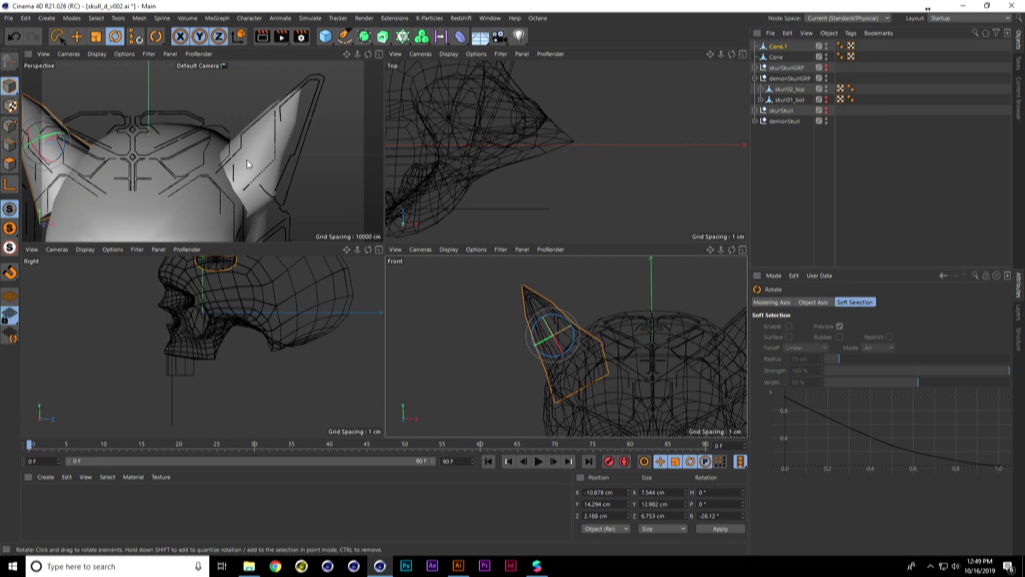
middle_click(312, 192)
left_click_drag(313, 193, 371, 248, "alt")
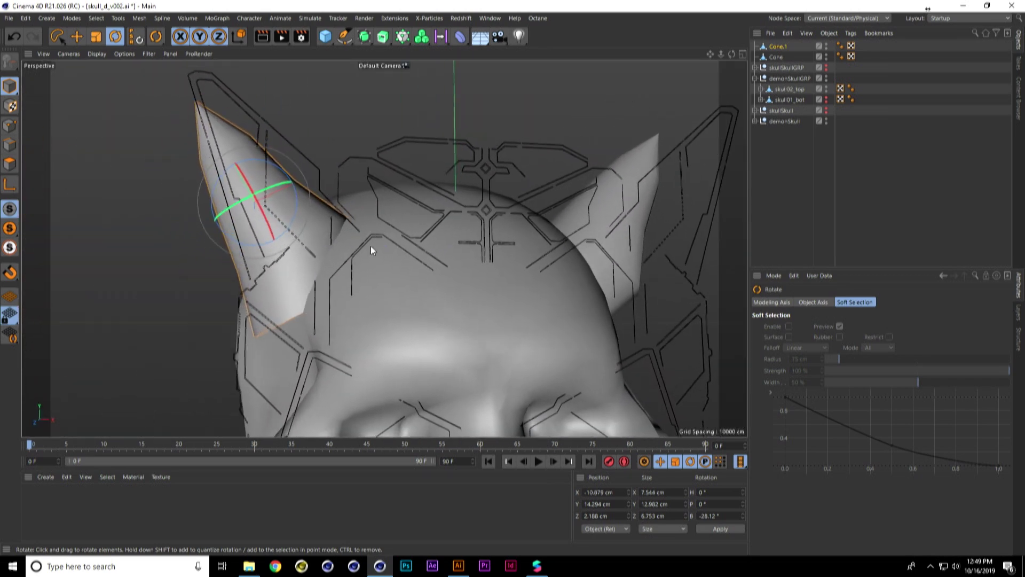
- Switch the duplicated cone to point editing and select its outer base corner point in the front view
middle_click(380, 291)
middle_click(535, 363)
middle_click_drag(535, 363, 317, 207, "alt")
scroll(317, 207, "up", 2)
key("Return")
left_click(297, 236)
- Try to move the outer base point of the duplicated cone on its own
key("e")
left_click_drag(261, 175, 316, 243)
middle_click(315, 242)
middle_click(179, 193)
left_click_drag(306, 294, 368, 285, "alt")
key("ctrl+z")
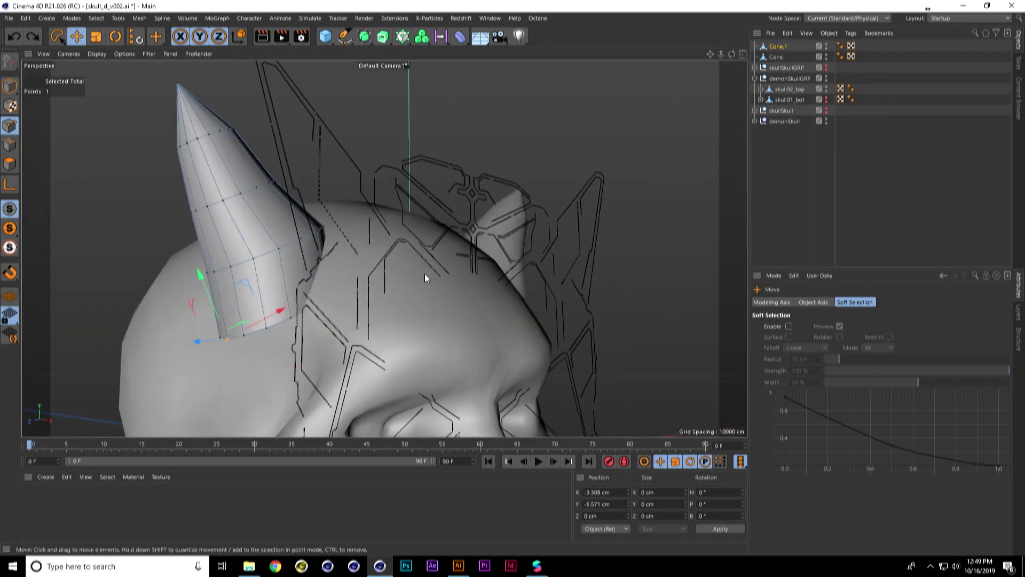
- Enable soft selection with a 5 cm radius and pull the duplicated cone's outer base point down about 3 cm along its axis
middle_click(313, 300)
middle_click(561, 335)
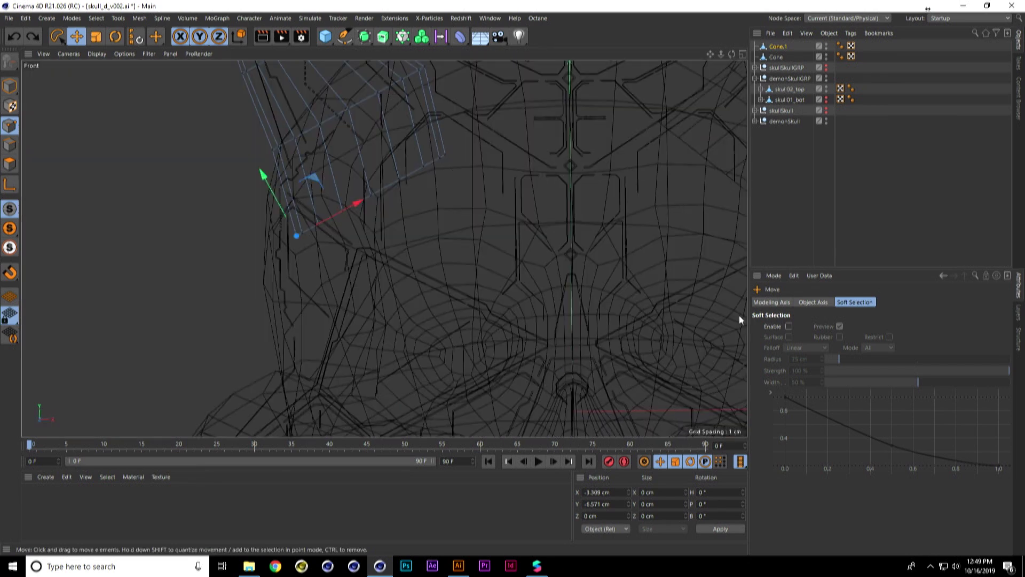
left_click(788, 326)
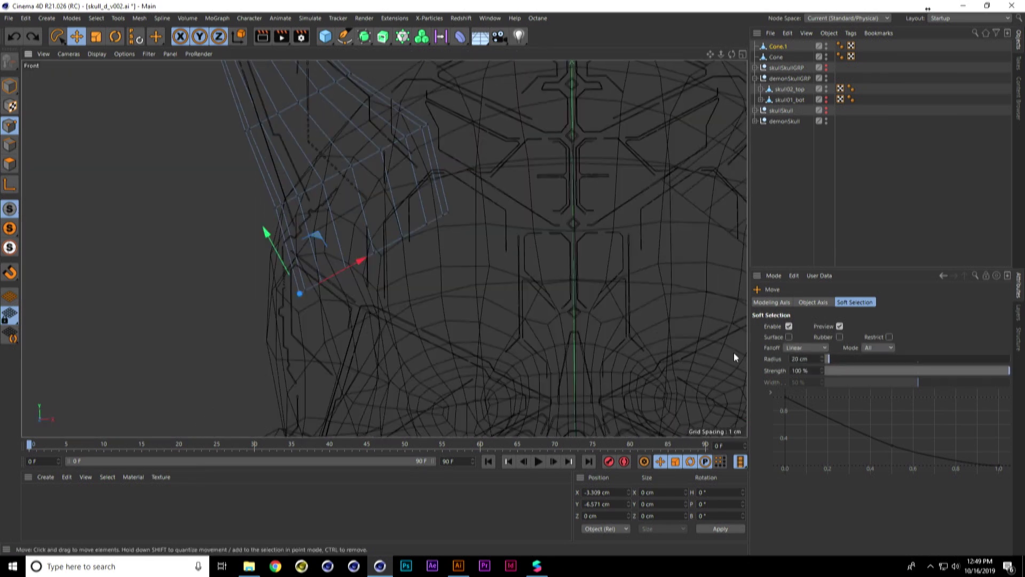
type("5")
key("Return")
left_click_drag(265, 229, 316, 292)
middle_click(301, 257)
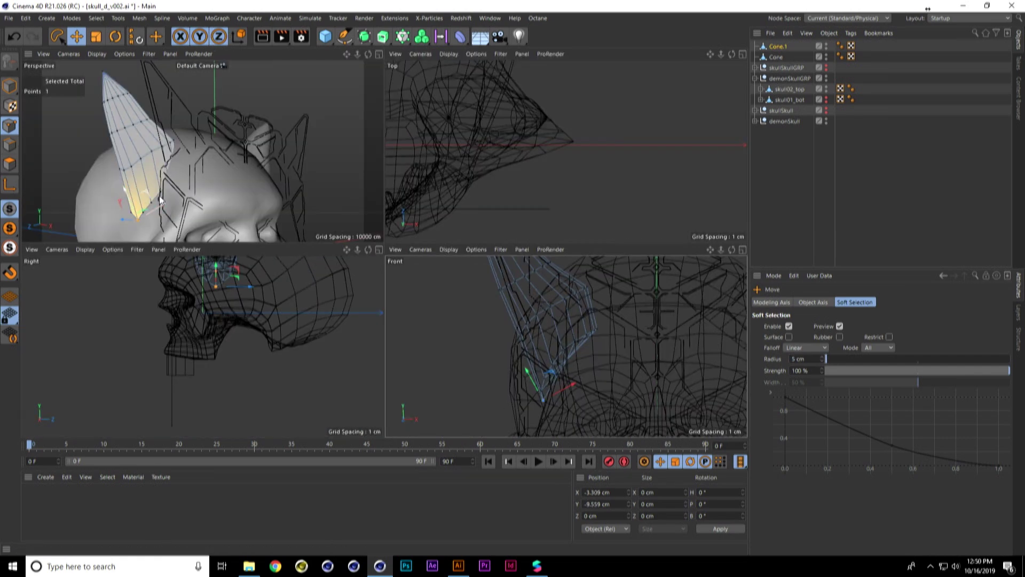
- Move the duplicated cone's outer base point with soft selection to about X -2.45 cm, Y -10.83 cm, checking the horn against the artwork
left_click_drag(160, 197, 231, 199, "alt")
left_click_drag(130, 187, 196, 168)
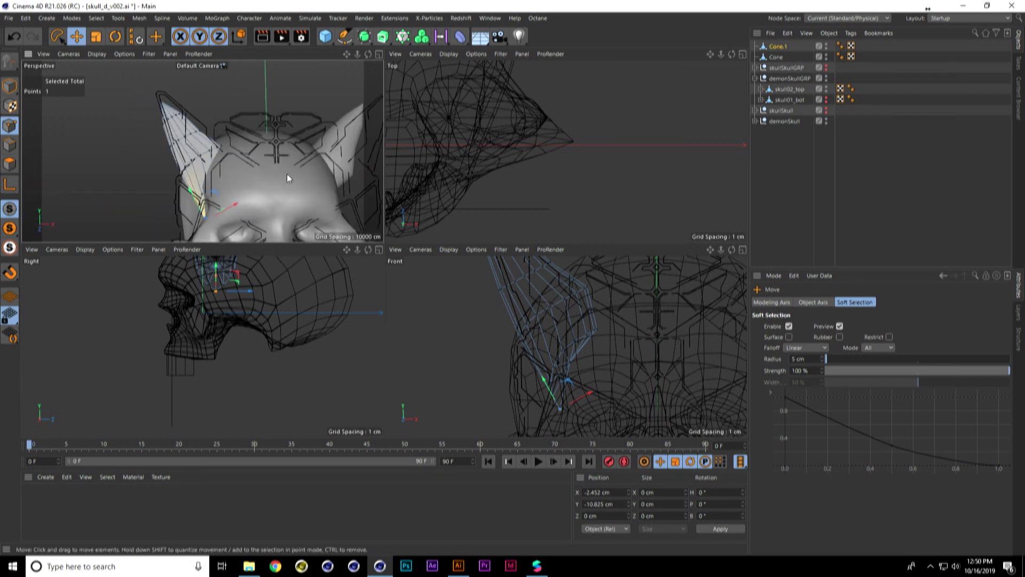
middle_click(280, 159)
left_click_drag(529, 236, 585, 243, "alt")
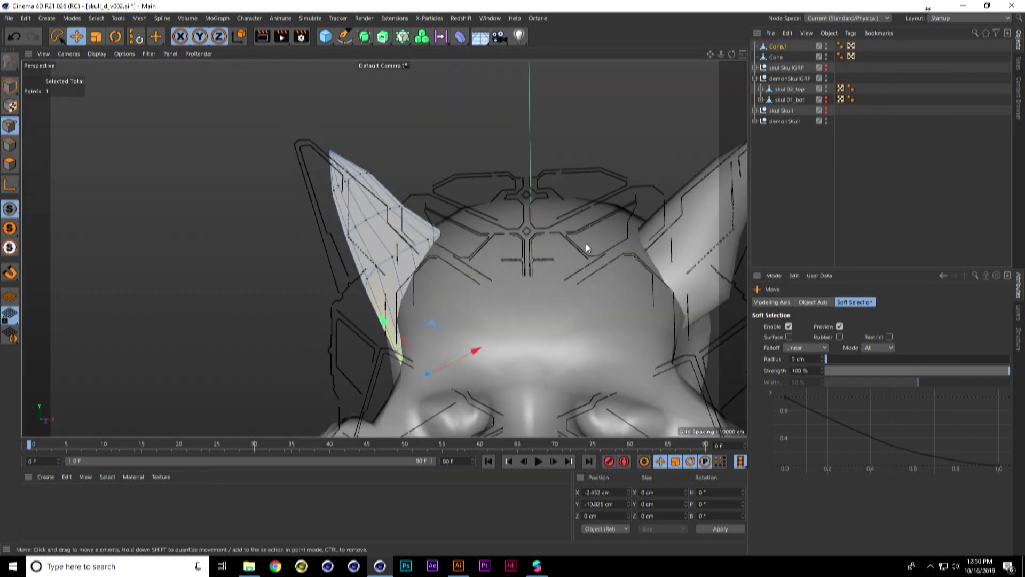
right_click_drag(590, 243, 479, 231, "alt")
middle_click_drag(479, 230, 437, 195, "alt")
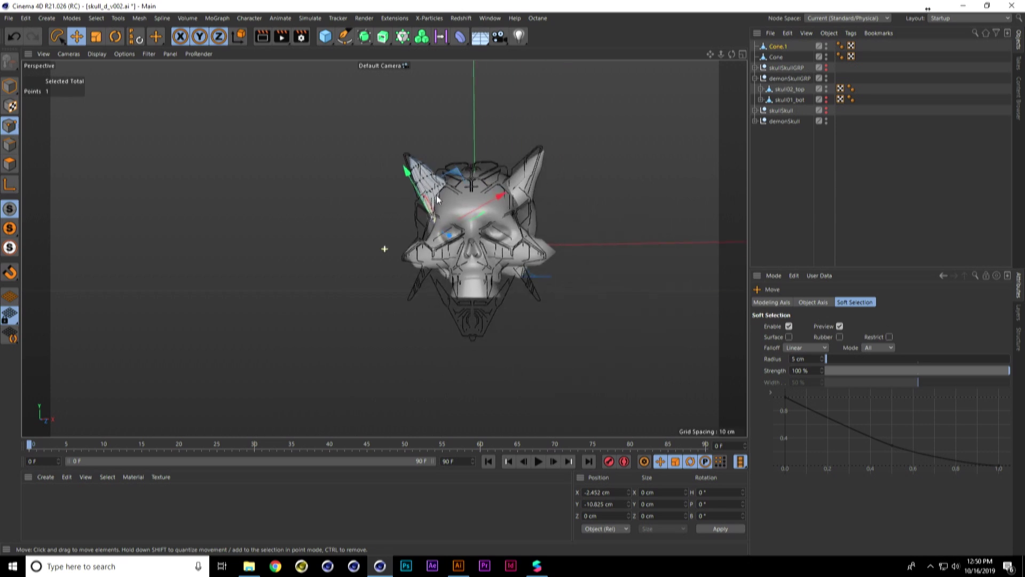
- Nest the original Cone under the skull02_top mesh and hide the whole demonSkullGRP group
left_click(777, 58)
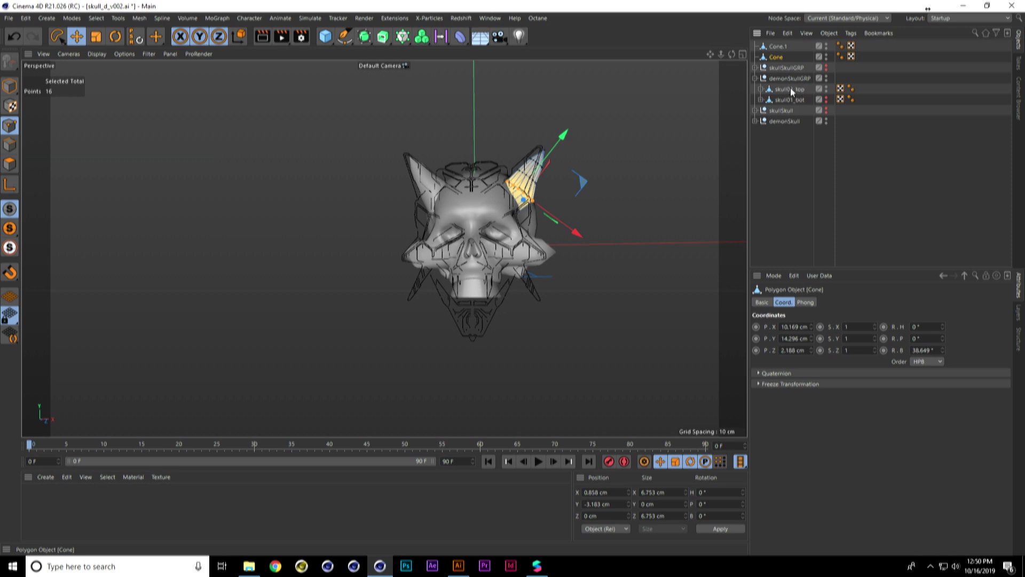
left_click_drag(793, 91, 792, 90)
left_click(755, 69)
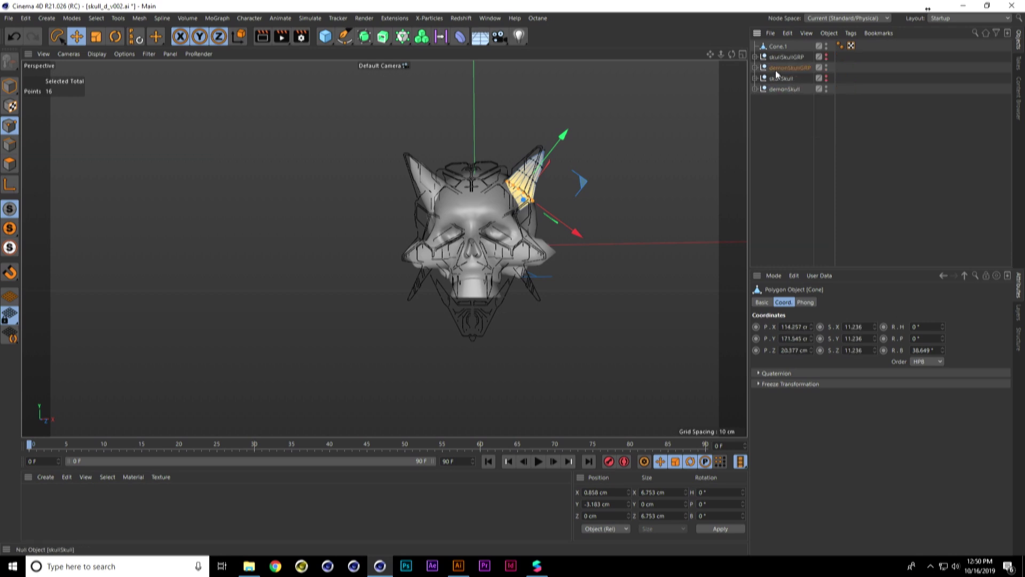
left_click(795, 68)
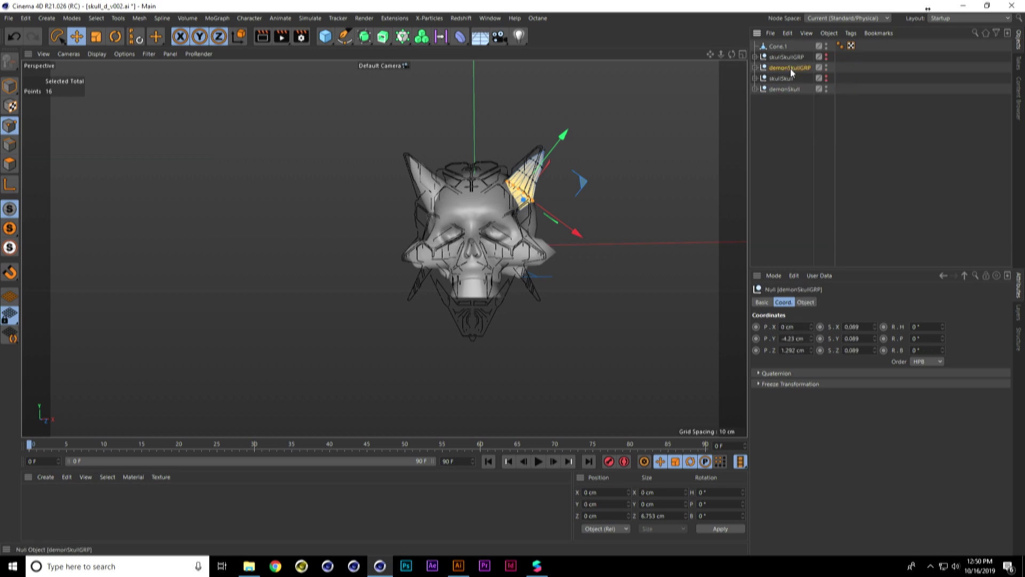
left_click(826, 76)
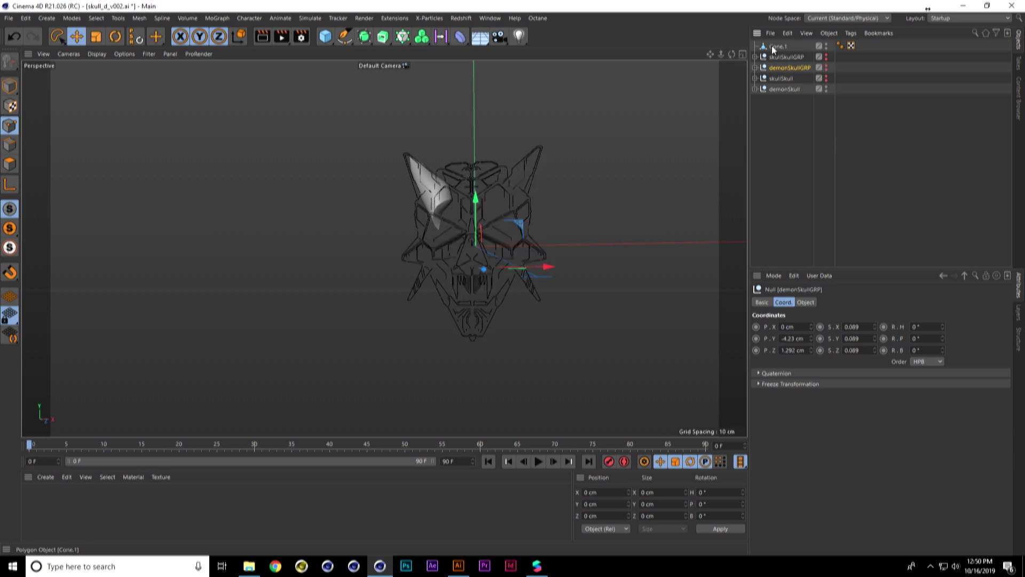
- Nest the duplicated Cone.1 under the skull02_top mesh inside demonSkullGRP
left_click(776, 47)
left_click(755, 68)
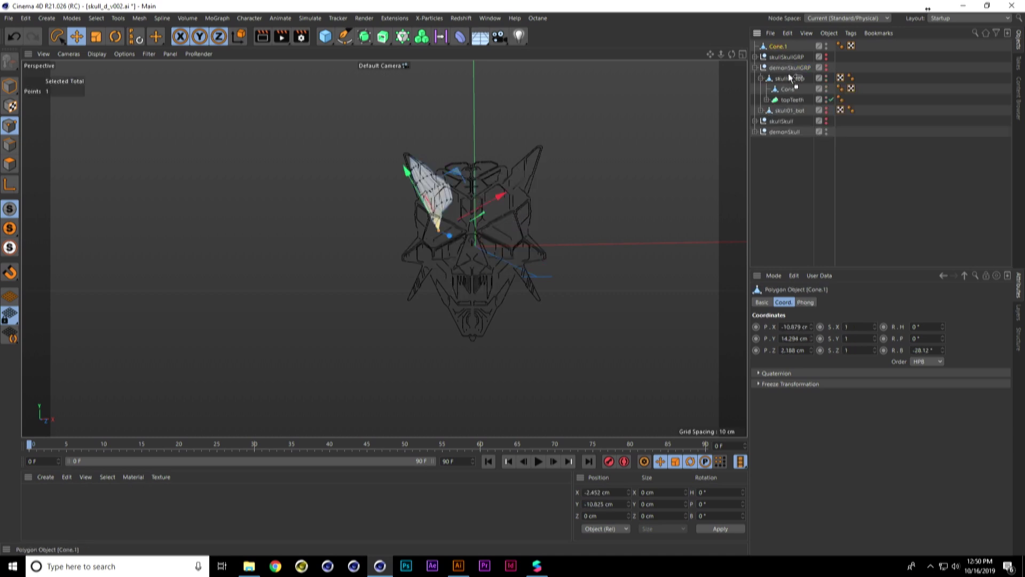
- Nest Cone.1 under the top skull mesh in demonSkullGRP, collapse the group and make it visible
left_click_drag(790, 76, 789, 68)
left_click(755, 57)
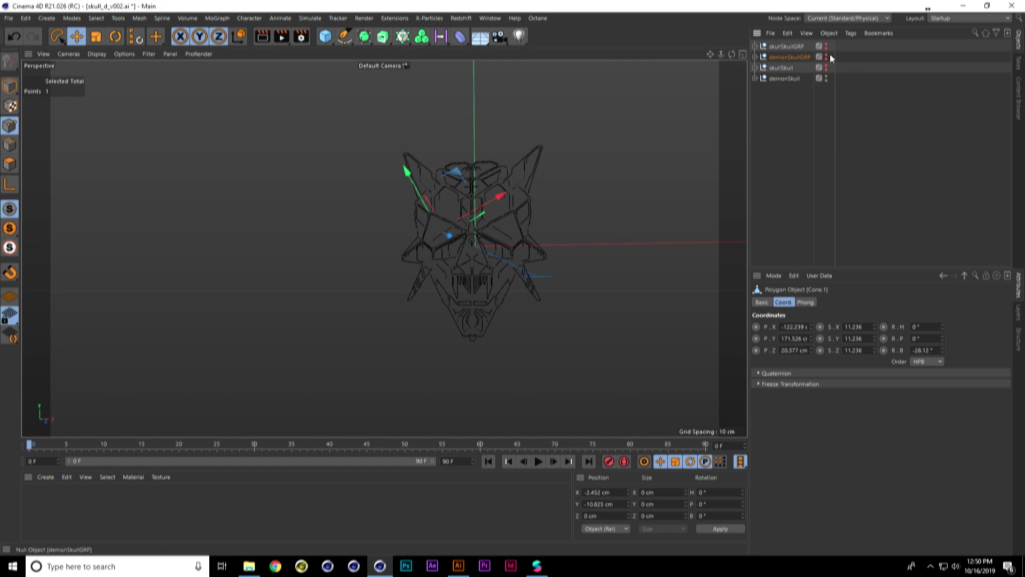
left_click(825, 57)
middle_click_drag(609, 197, 554, 112, "alt")
scroll(460, 190, "up", 8)
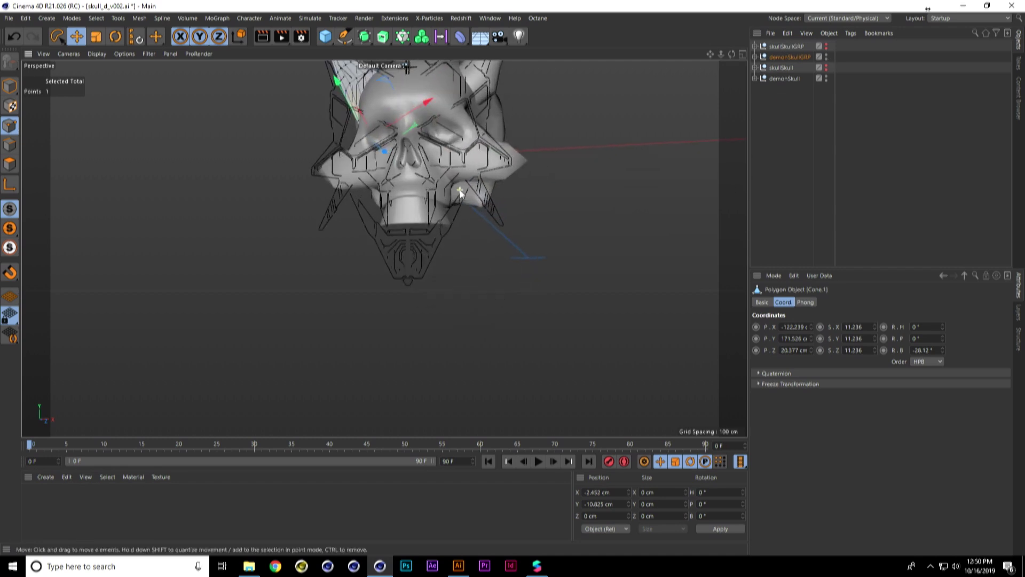
- Add a Tube primitive around the skull and set its inner radius to 77 cm
left_click_drag(594, 188, 464, 134, "alt")
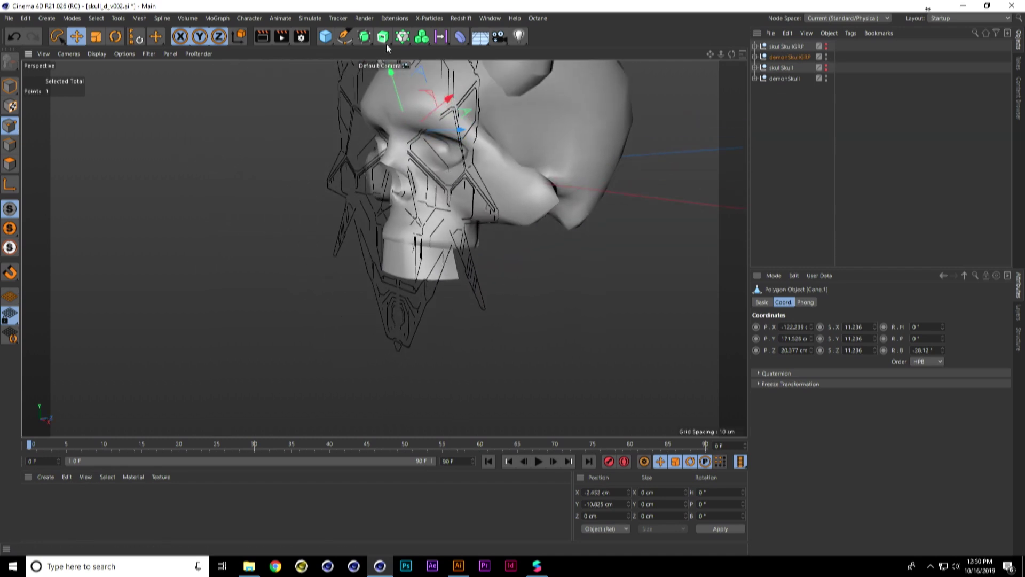
left_click(332, 41)
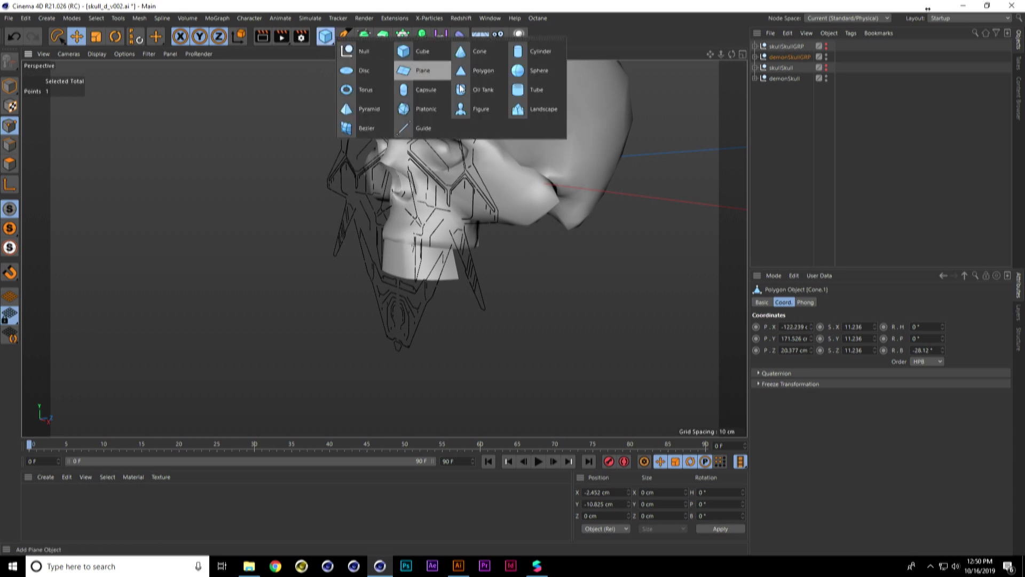
left_click(537, 92)
right_click_drag(639, 203, 310, 178, "alt")
middle_click_drag(633, 155, 518, 172, "alt")
left_click_drag(533, 125, 584, 209, "alt")
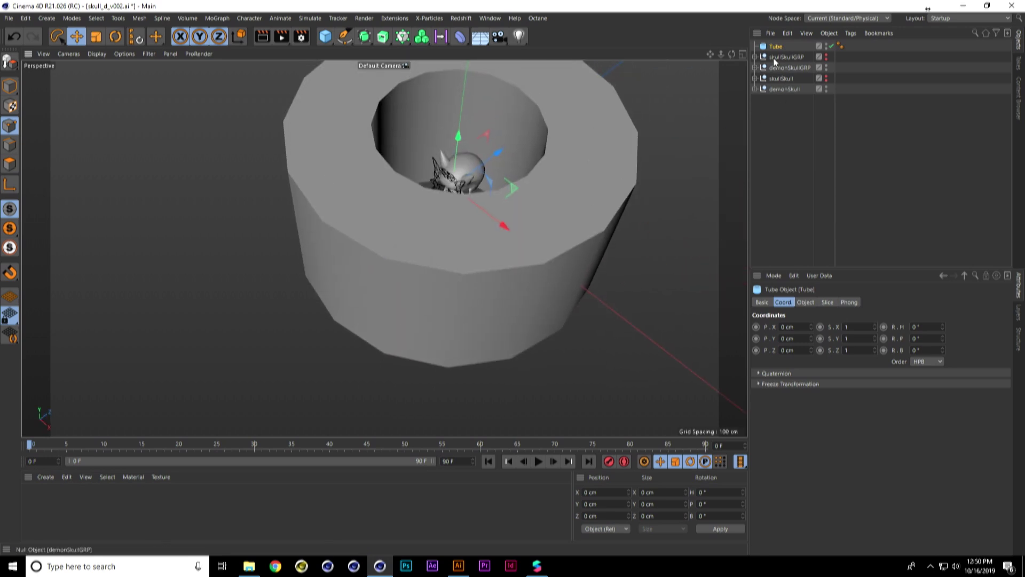
middle_click_drag(606, 135, 599, 191, "alt")
left_click(806, 303)
left_click_drag(850, 324, 860, 312)
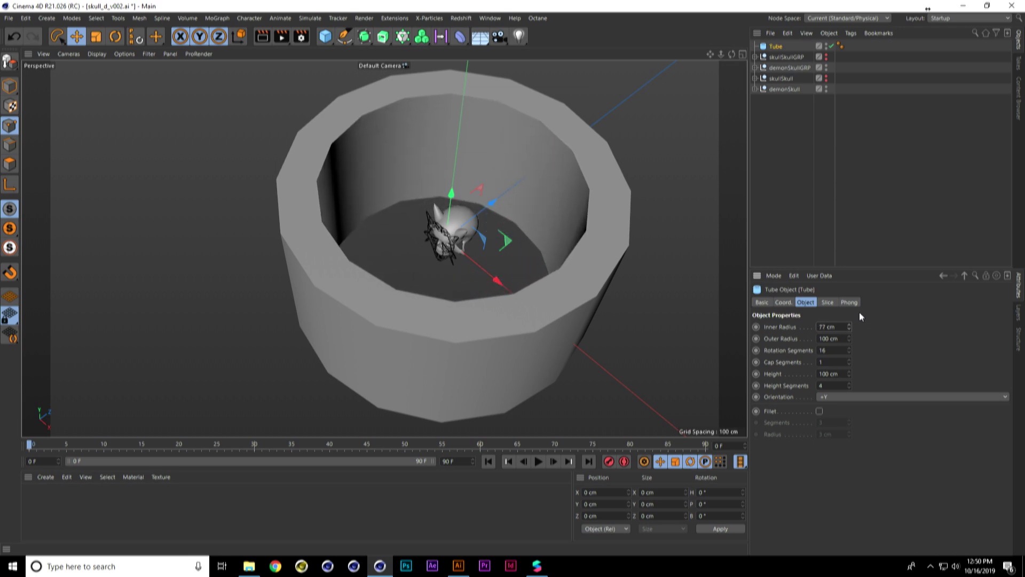
- Enable slicing on the tube and set the slice from 12° to 79°
left_click(827, 303)
left_click_drag(600, 247, 601, 219, "alt")
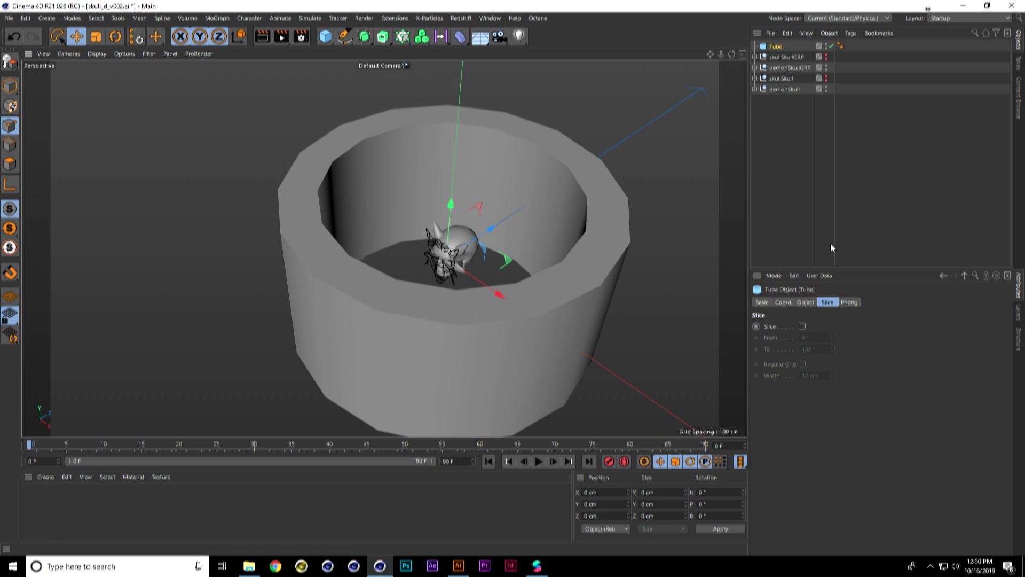
left_click(802, 326)
left_click(832, 348)
left_click_drag(834, 334, 832, 405)
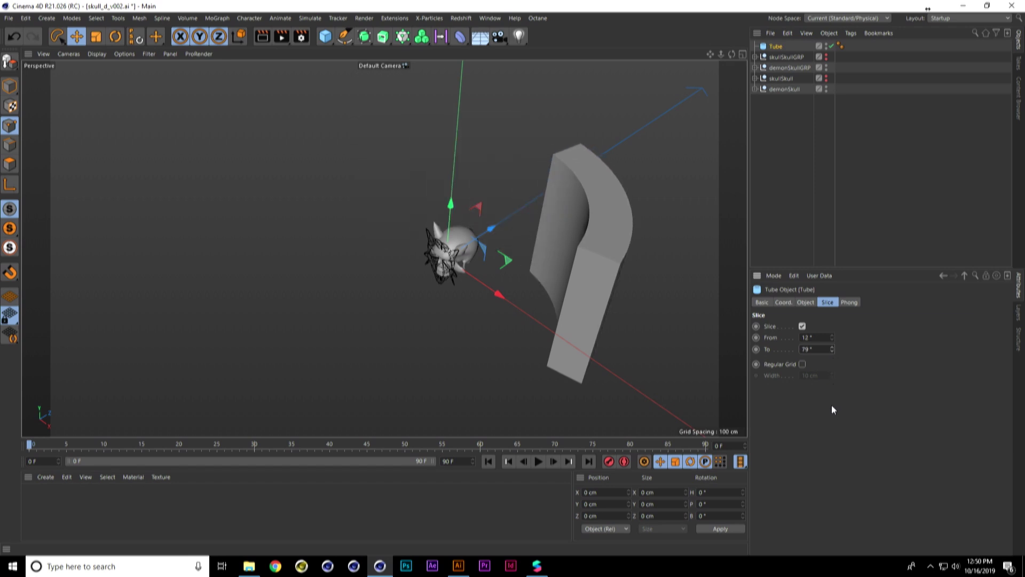
- Set the tube's height to 8 cm and scale the segment down to roughly the skull's size
left_click(806, 302)
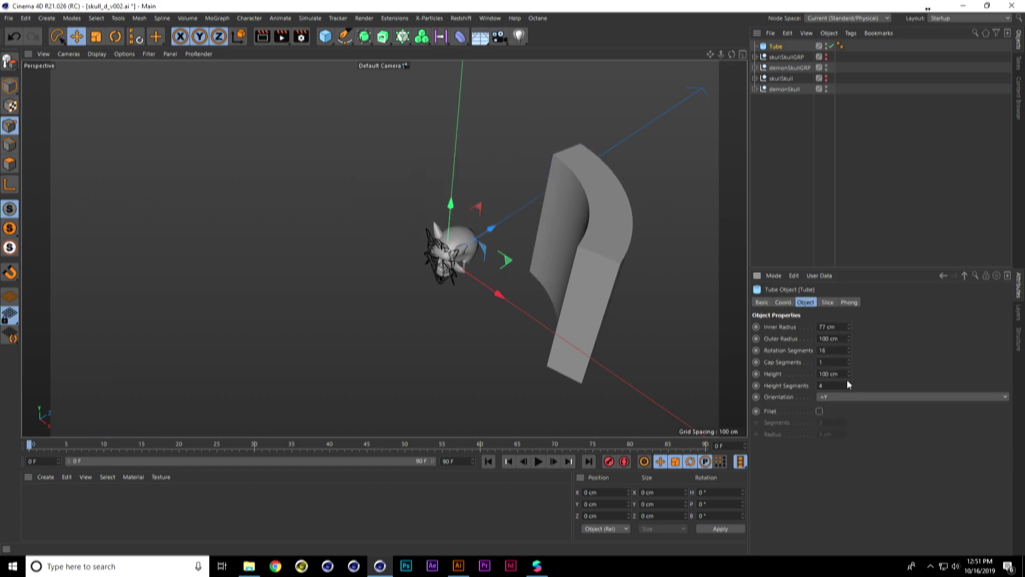
left_click_drag(849, 373, 851, 421)
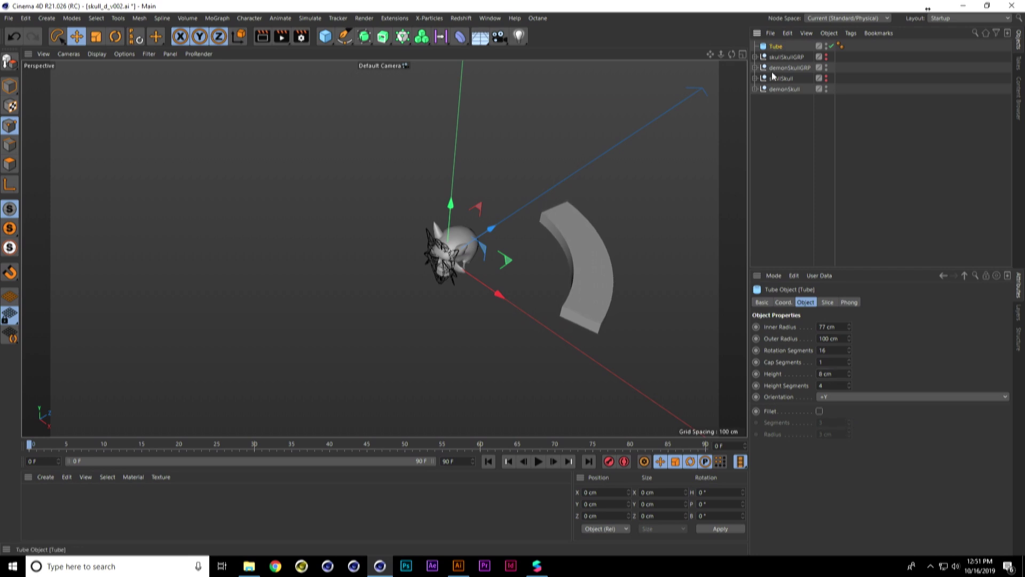
key("t")
left_click_drag(648, 271, 320, 267)
left_click_drag(450, 263, 369, 254)
right_click_drag(370, 254, 417, 253, "alt")
left_click_drag(417, 254, 411, 278, "alt")
scroll(414, 272, "up", 3)
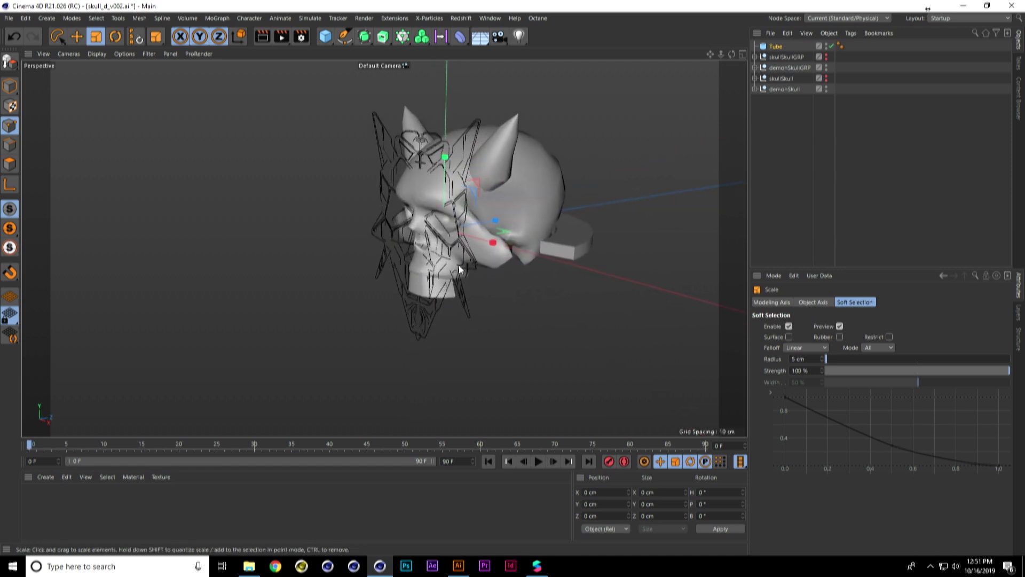
- Rotate the tube segment diagonally beneath the cheekbone and scale it down to the size of the tusk outline
key("r")
left_click_drag(466, 217, 517, 250)
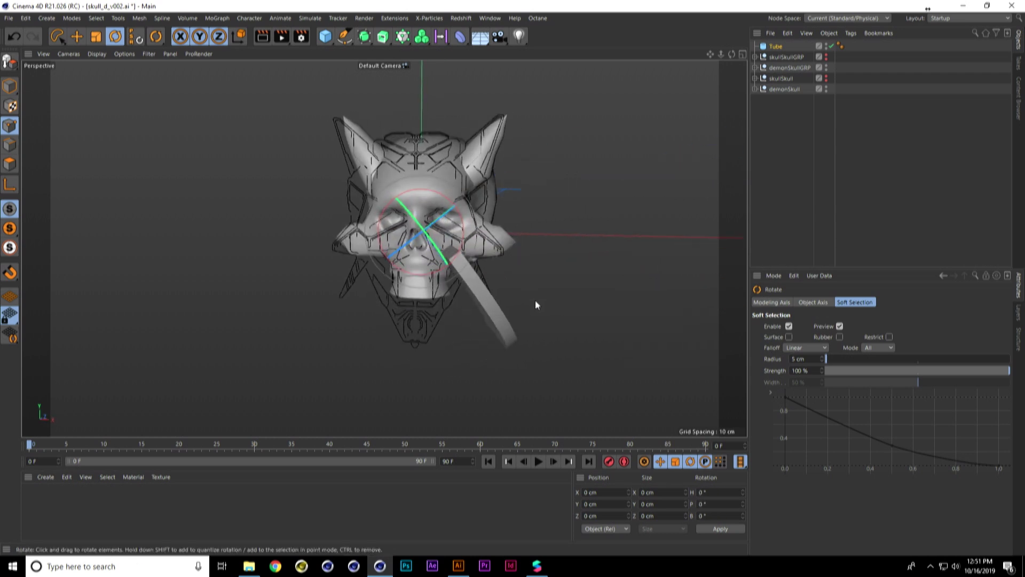
middle_click(499, 300)
middle_click(594, 354)
scroll(600, 357, "down", 6)
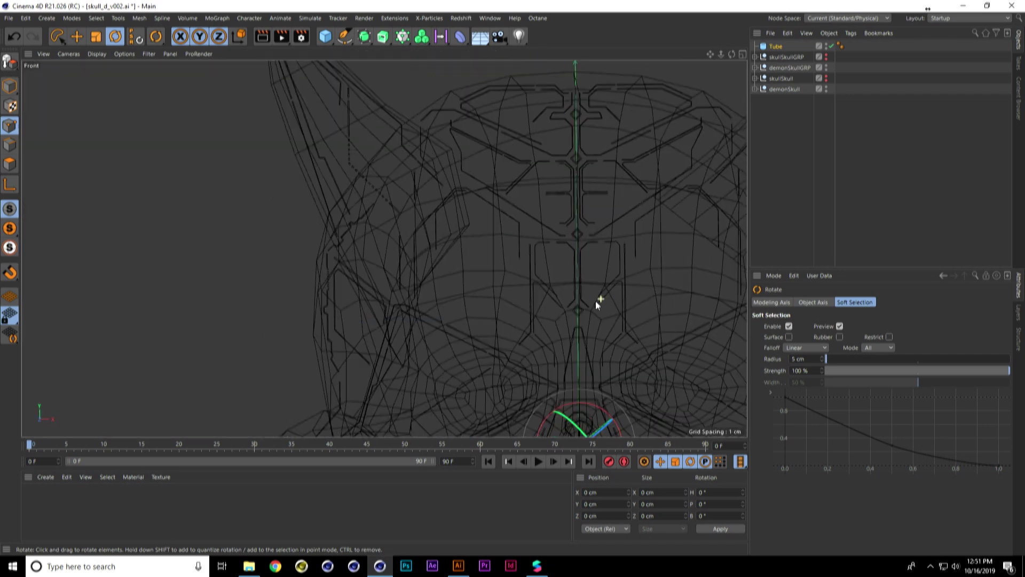
middle_click_drag(515, 209, 481, 224, "alt")
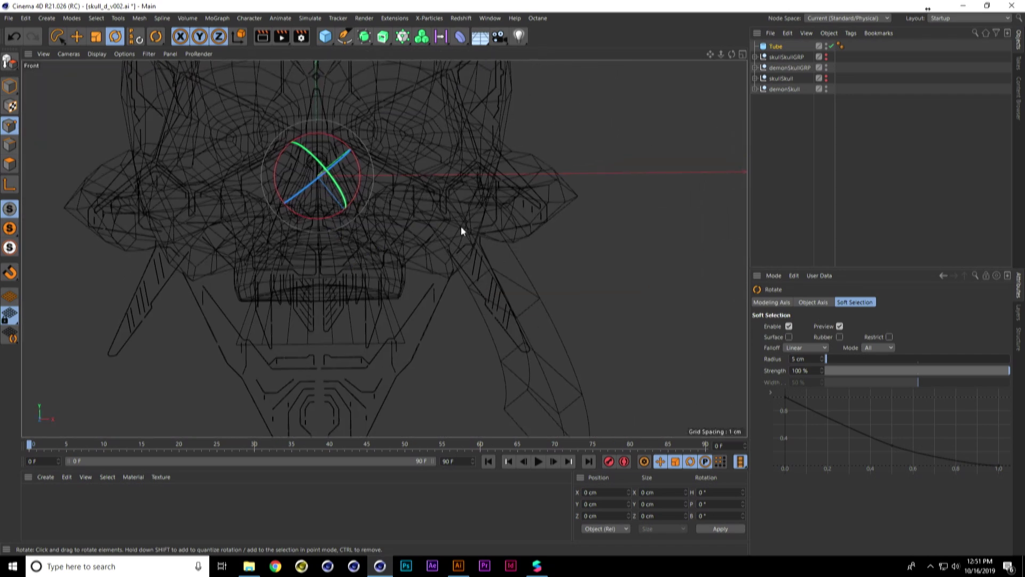
key("t")
left_click_drag(507, 187, 395, 158)
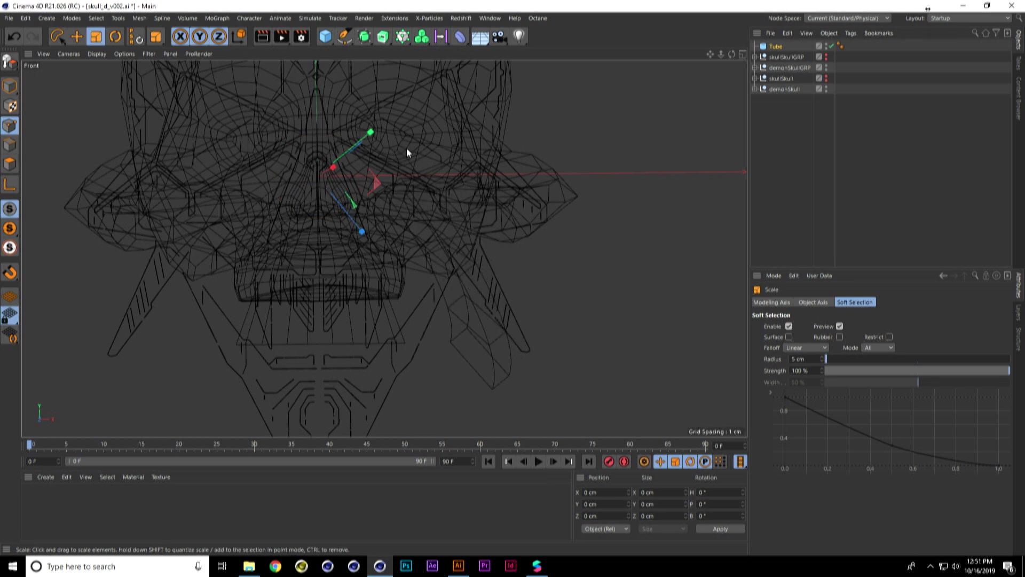
- Shift the tube segment outward toward the tusk outline and set its height to 3.371 cm
key("r")
key("e")
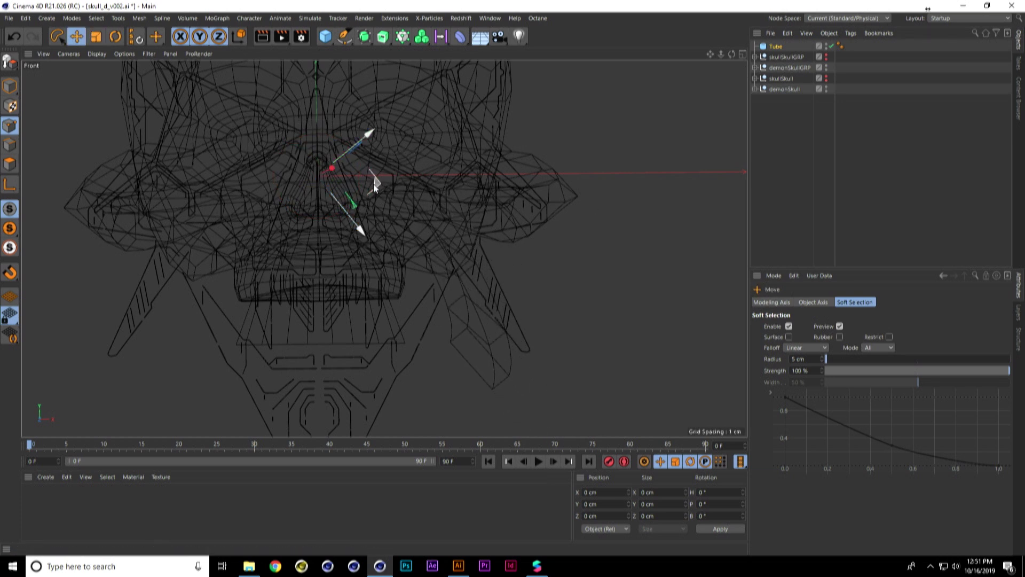
left_click(775, 47)
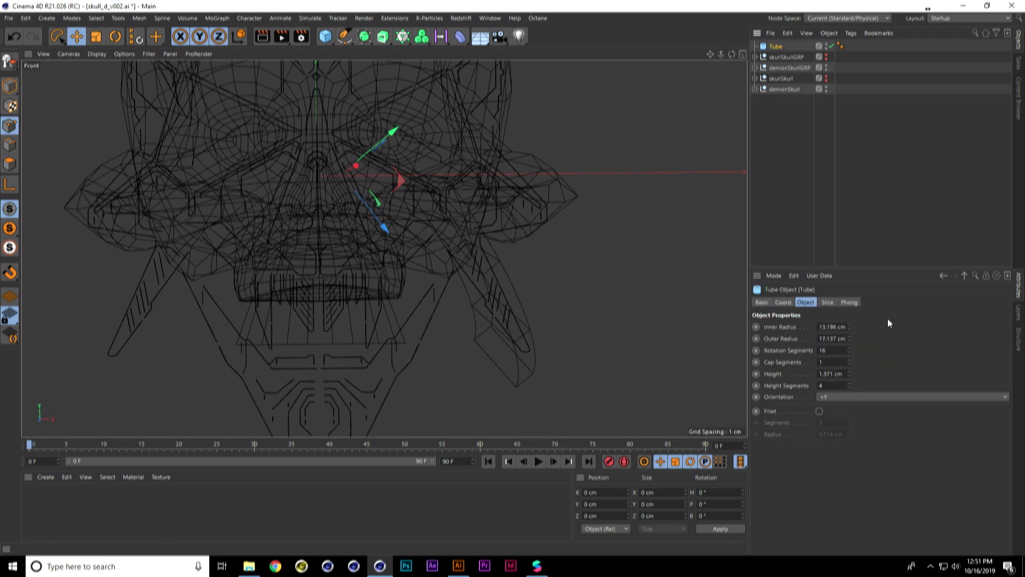
left_click_drag(850, 372, 854, 372)
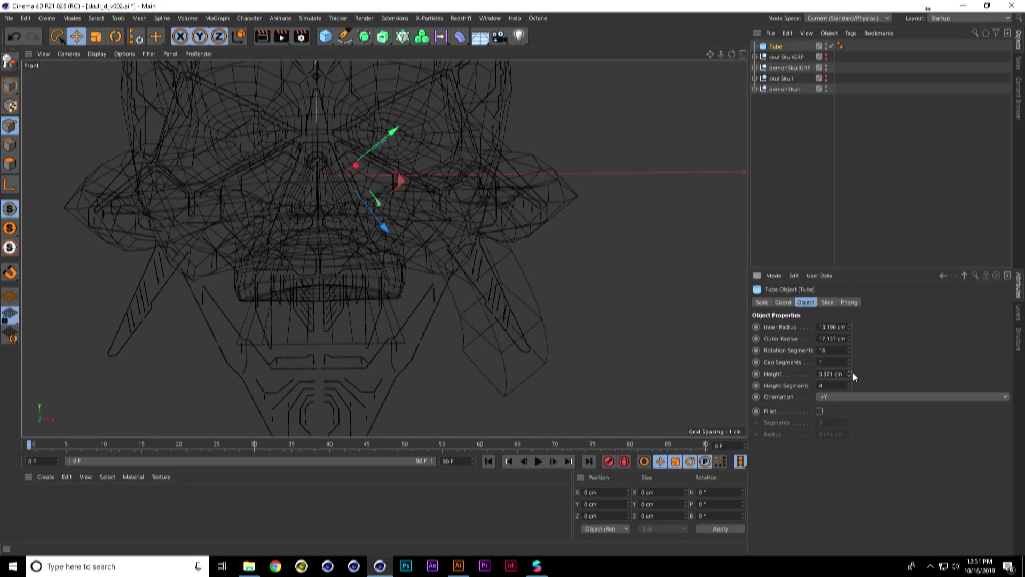
- Move the tube segment up and outward in the front view so it covers the tusk outline below the cheekbone
middle_click(481, 276)
middle_click(299, 170)
left_click_drag(366, 286, 569, 249, "alt")
middle_click(505, 269)
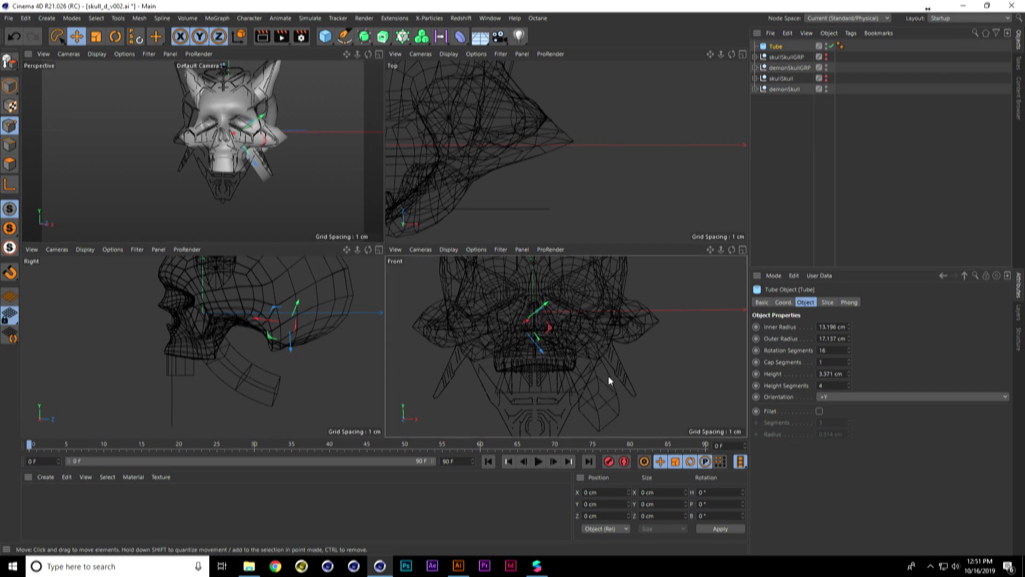
middle_click(608, 376)
left_click_drag(346, 209, 394, 178)
middle_click(443, 220)
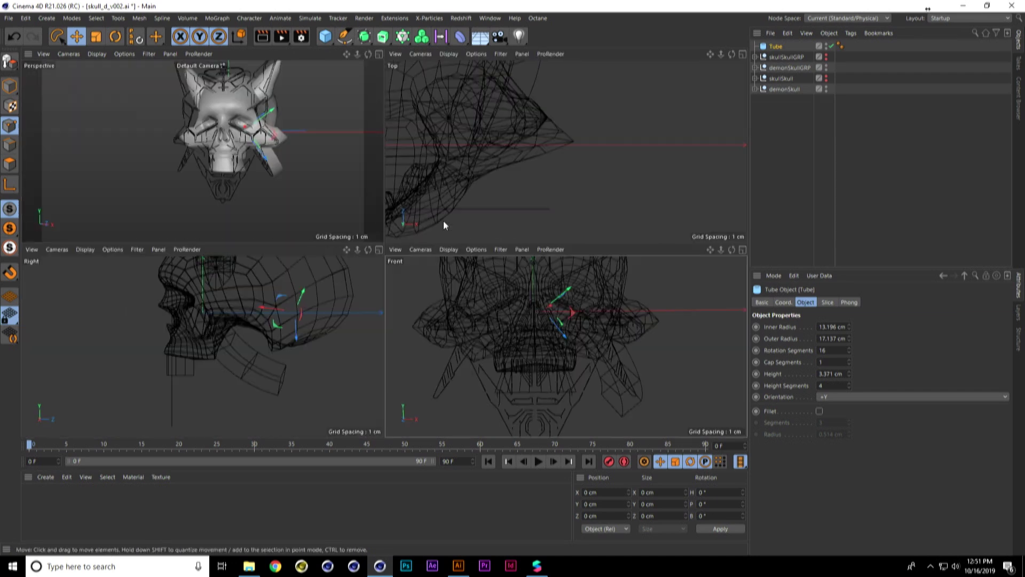
middle_click(305, 174)
mouse_move(498, 259)
left_mouse_down("alt")
mouse_move(413, 254)
mouse_move(513, 247)
left_mouse_up("alt")
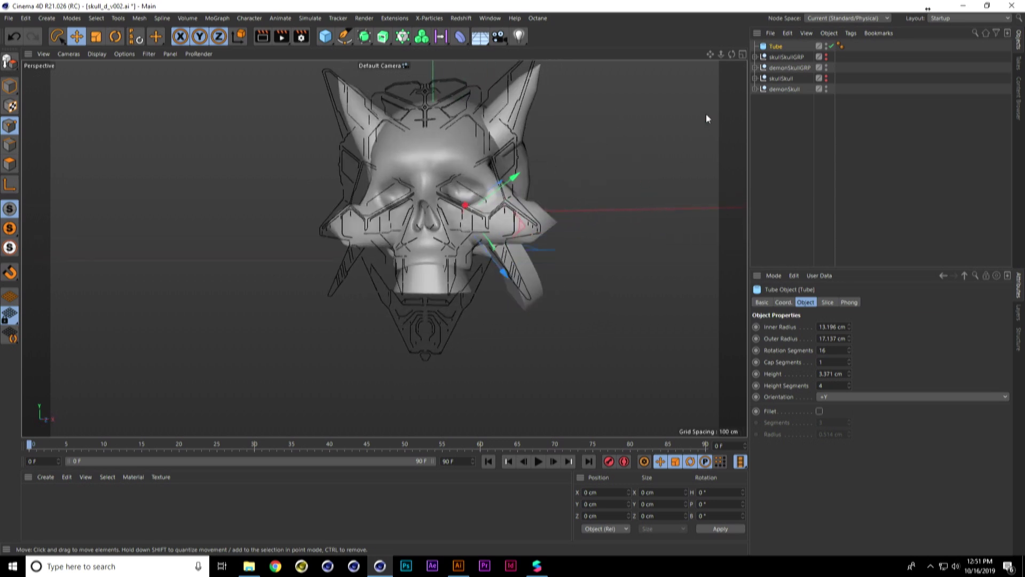
- Duplicate the tube segment and rotate the copy so it slants toward the opposite cheek
left_click_drag(775, 47, 774, 44, "ctrl")
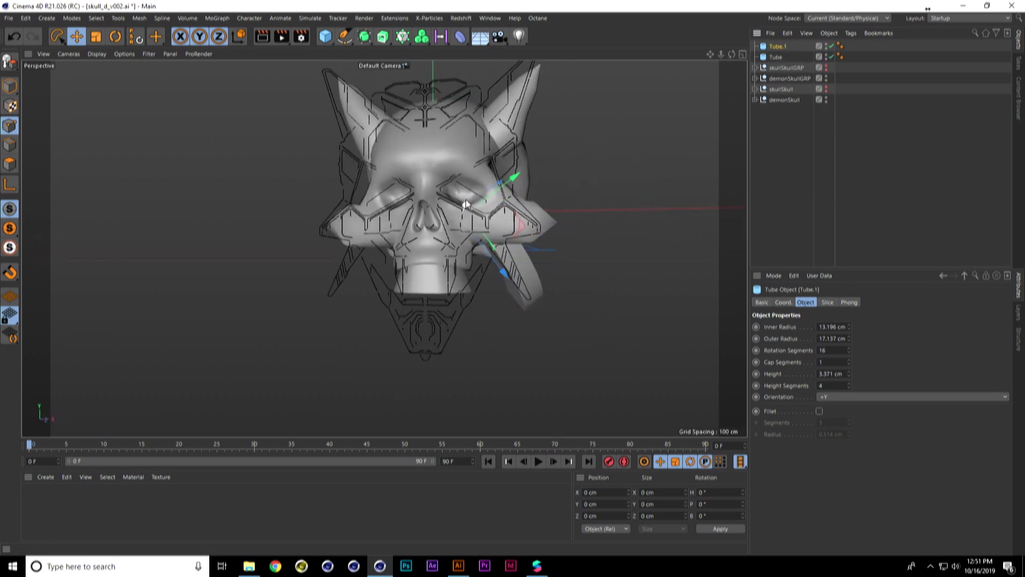
key("r")
left_click_drag(420, 215, 454, 200)
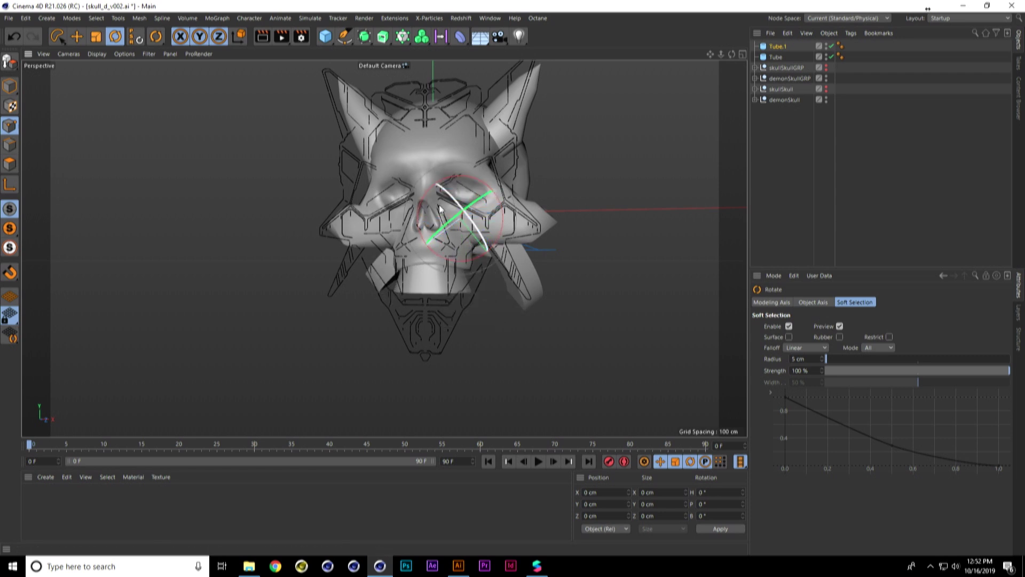
- Move the duplicated tube to the opposite cheek in the front view and adjust its rotation to follow the tusk outline
key("F5")
key("F4")
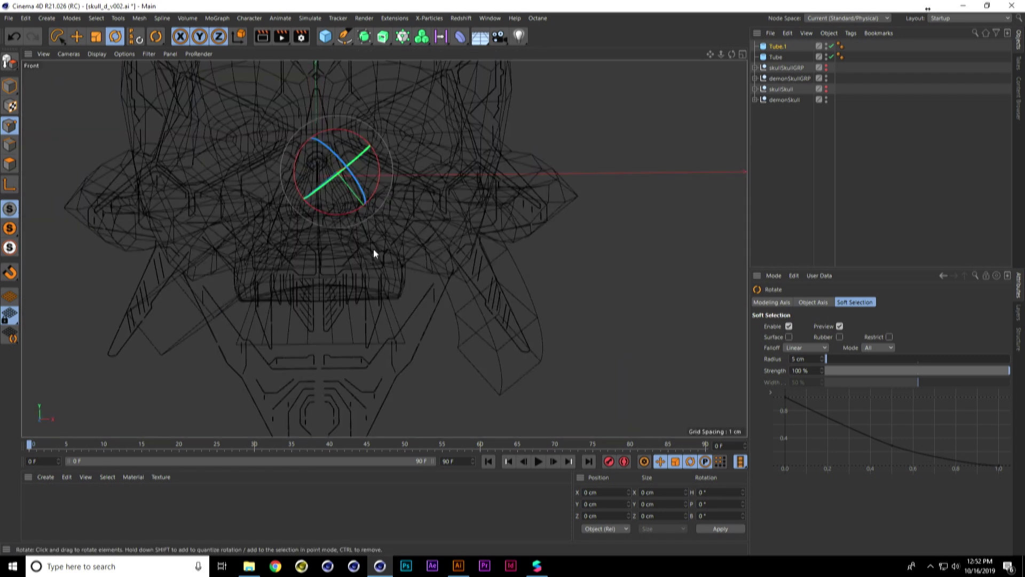
key("e")
left_click_drag(334, 230, 198, 251)
middle_click_drag(216, 270, 306, 257, "alt")
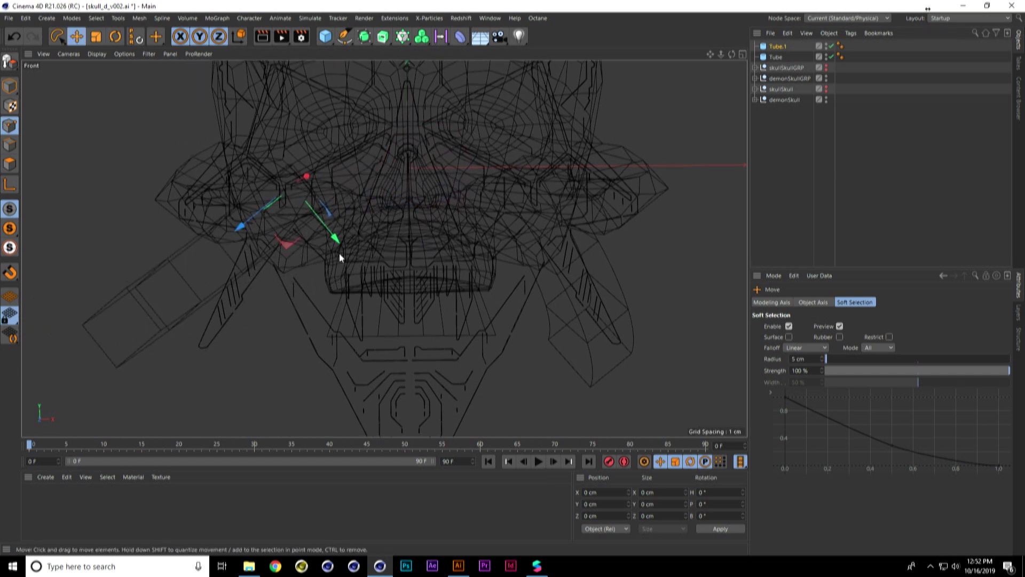
key("r")
left_click_drag(291, 228, 301, 226)
- Fine-tune the duplicated tube's position in the perspective and front views so it mirrors the original tusk
middle_click(250, 282)
middle_click(222, 187)
left_click_drag(267, 223, 275, 286, "alt")
key("e")
left_click_drag(133, 215, 120, 215)
left_click_drag(362, 240, 152, 198, "alt")
left_click_drag(377, 210, 278, 203, "alt")
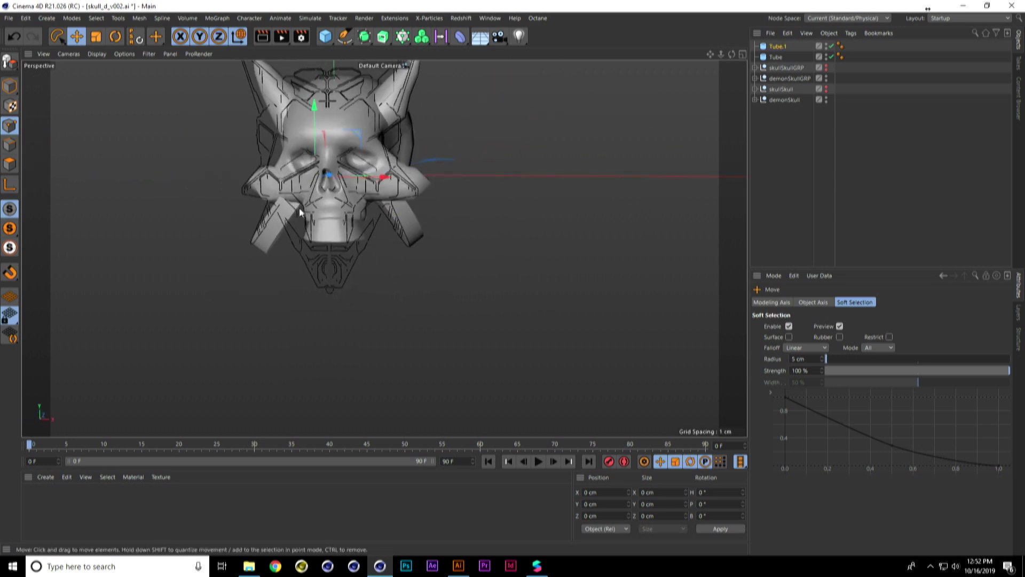
middle_click(319, 223)
middle_click(470, 318)
mouse_move(356, 164)
left_mouse_down()
mouse_move(363, 155)
mouse_move(368, 176)
left_mouse_up()
middle_click(731, 174)
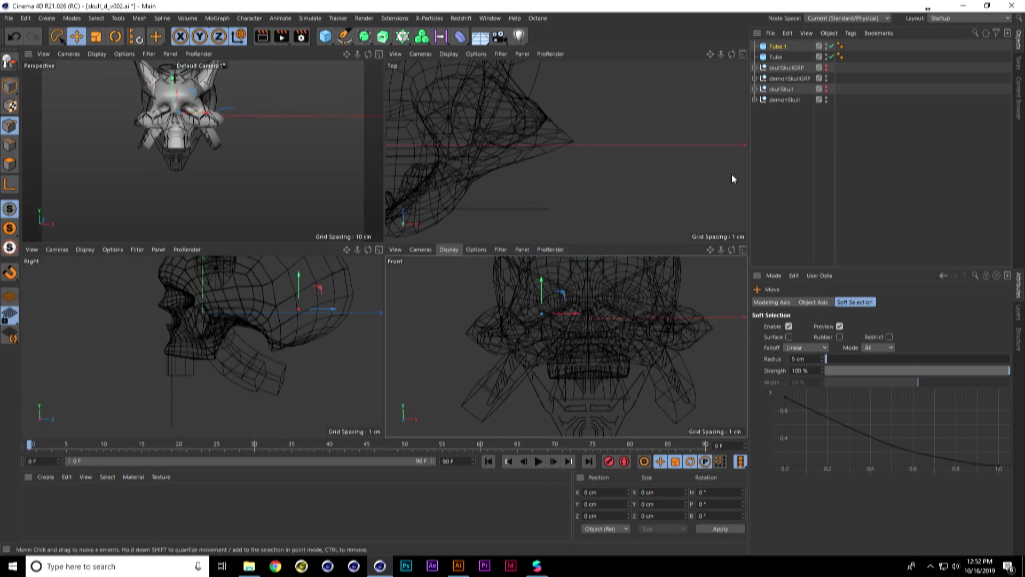
- Nest both tubes under skull02_top in demonSkullGRP, then collapse and hide the group
left_click(755, 78)
left_click(780, 57)
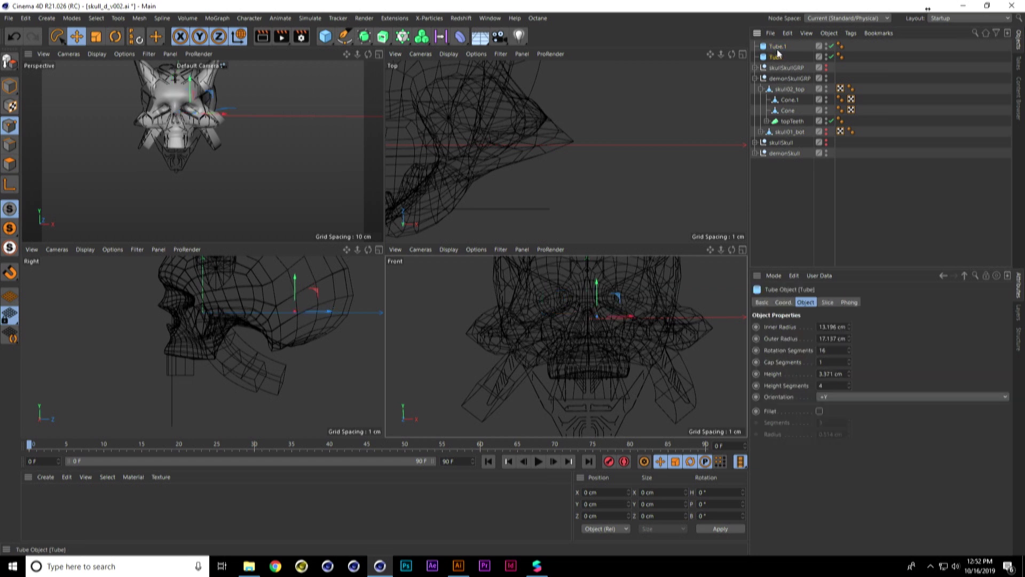
left_click(779, 50, "ctrl")
left_click_drag(792, 92, 794, 90)
left_click(760, 67)
left_click(754, 58)
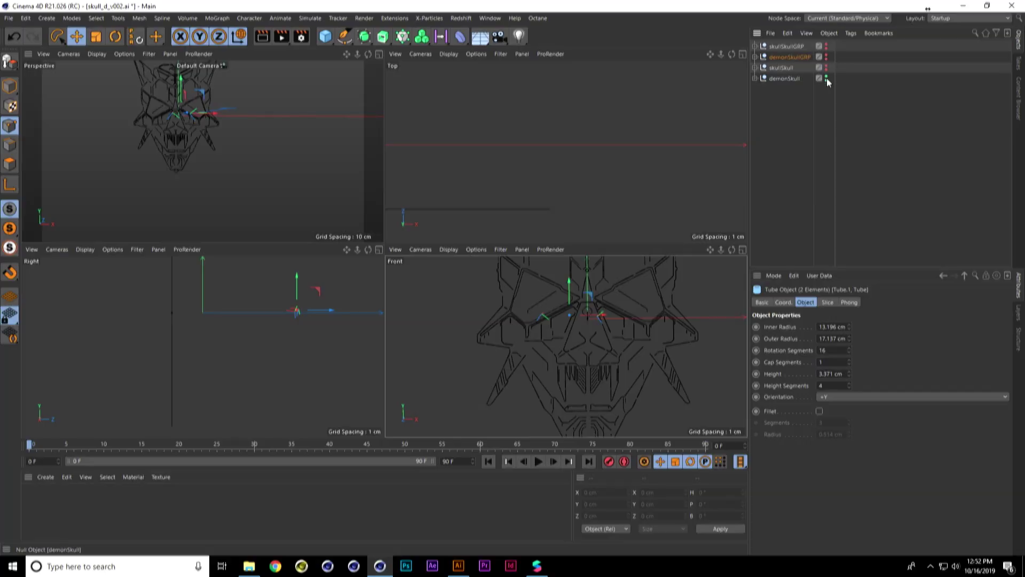
- Hide the demonSkull outline and show the skullSkull outline
left_click(826, 77)
left_click(822, 68)
left_click(807, 97)
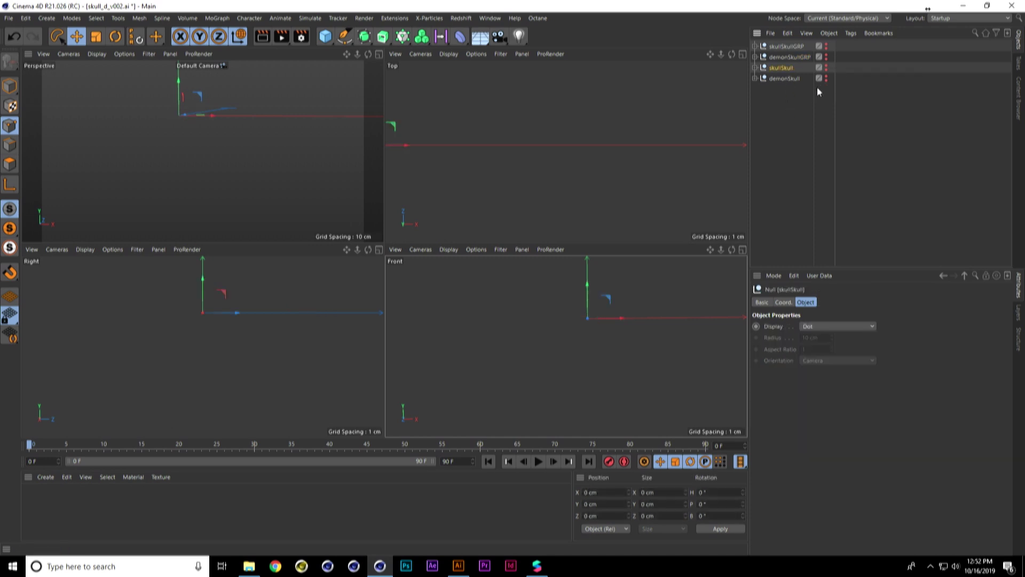
left_click(826, 69, "alt")
- Merge the skullSkull null and all its child paths into one spline with Connect Objects + Delete
left_click(755, 67)
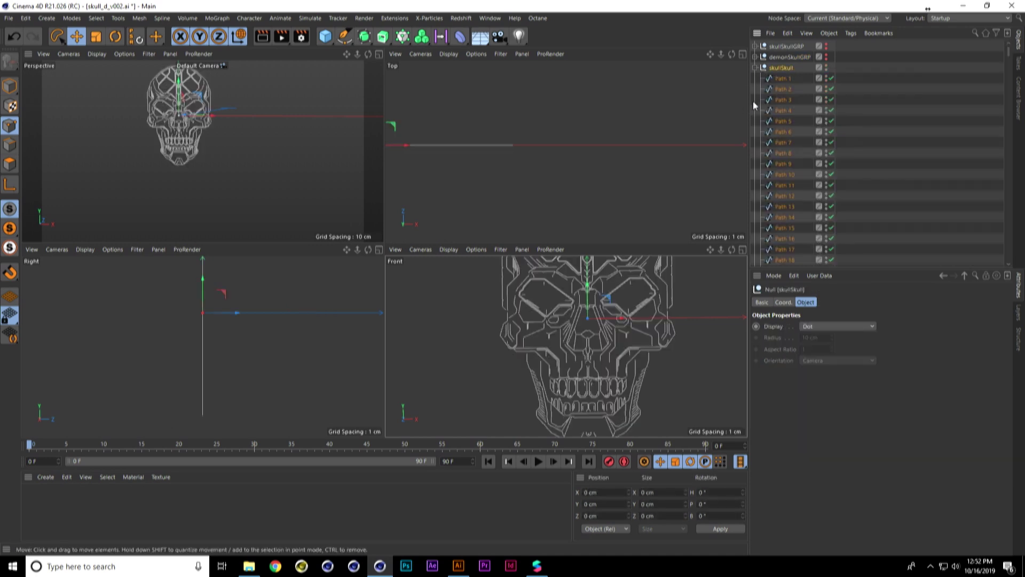
scroll(245, 143, "up", 3)
middle_click(248, 143)
left_click_drag(412, 142, 566, 176, "alt")
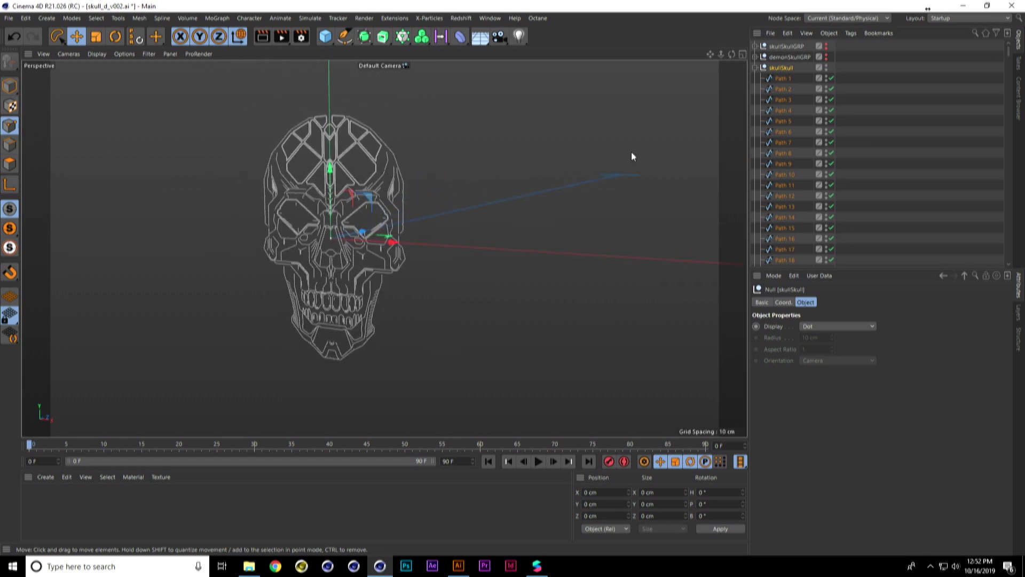
middle_click(783, 69)
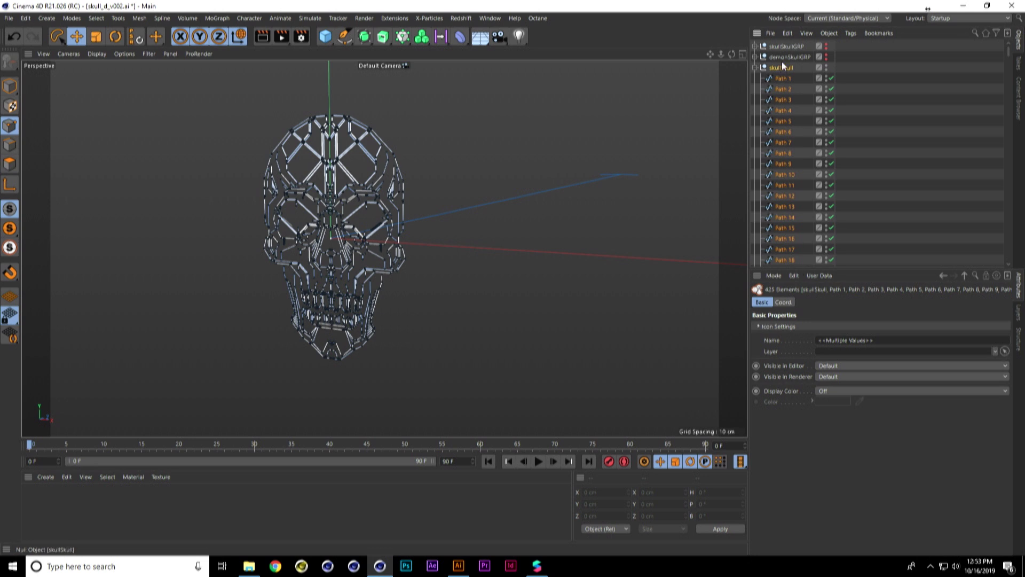
right_click(783, 73)
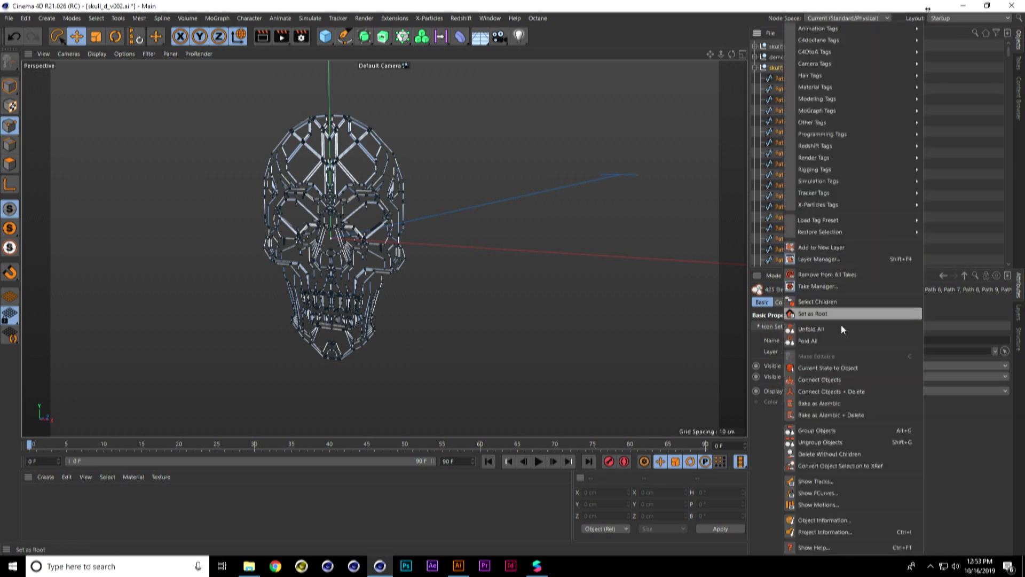
left_click(857, 391)
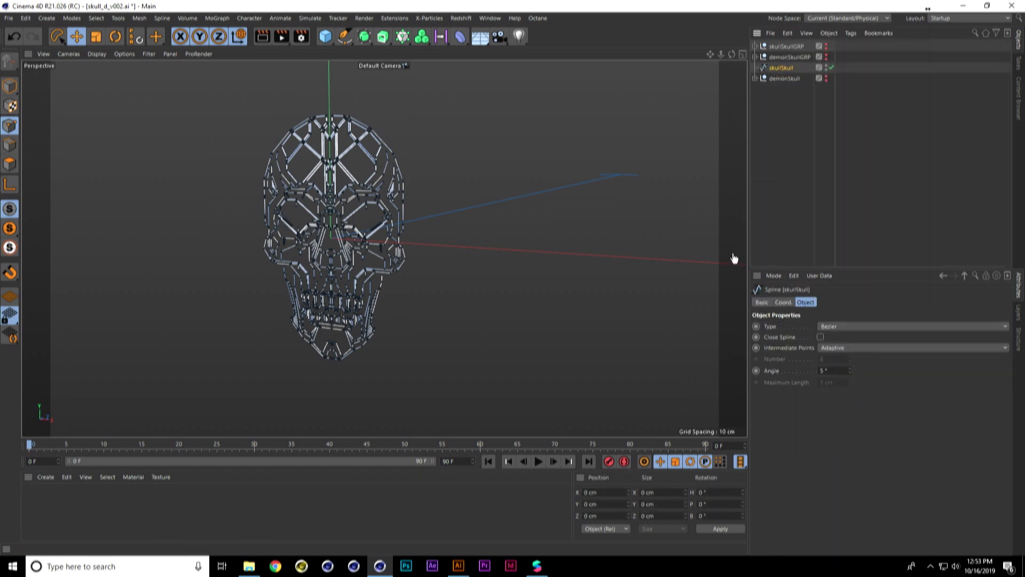
- Examine the line work of the merged skullSkull spline up close and from an angle in the perspective view
scroll(481, 245, "up", 10)
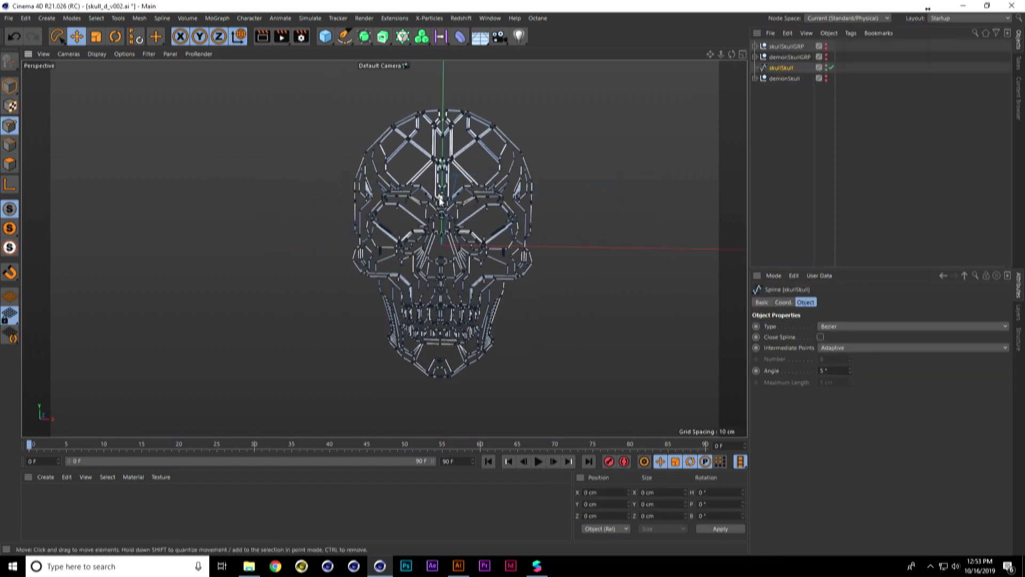
middle_click_drag(561, 168, 546, 194)
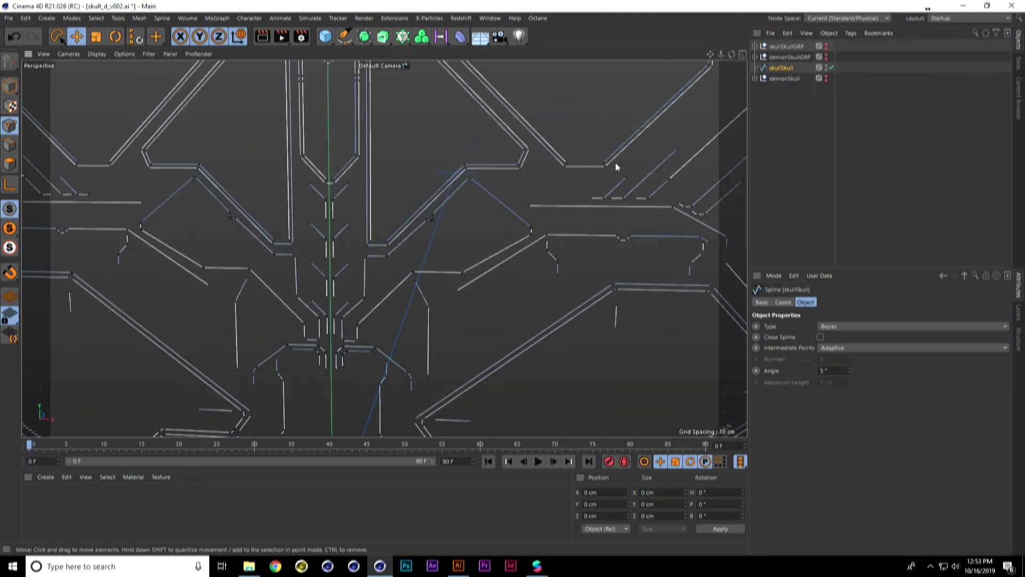
scroll(538, 280, "down", 8)
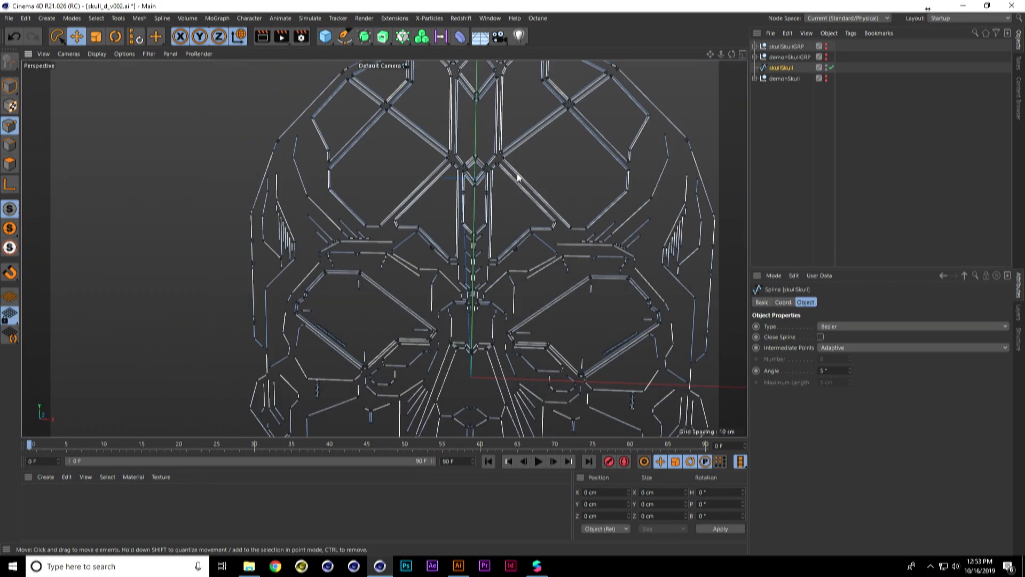
scroll(517, 197, "down", 6)
middle_click_drag(587, 243, 537, 183, "alt")
mouse_move(550, 187)
left_mouse_down("alt")
mouse_move(538, 191)
mouse_move(556, 181)
left_mouse_up("alt")
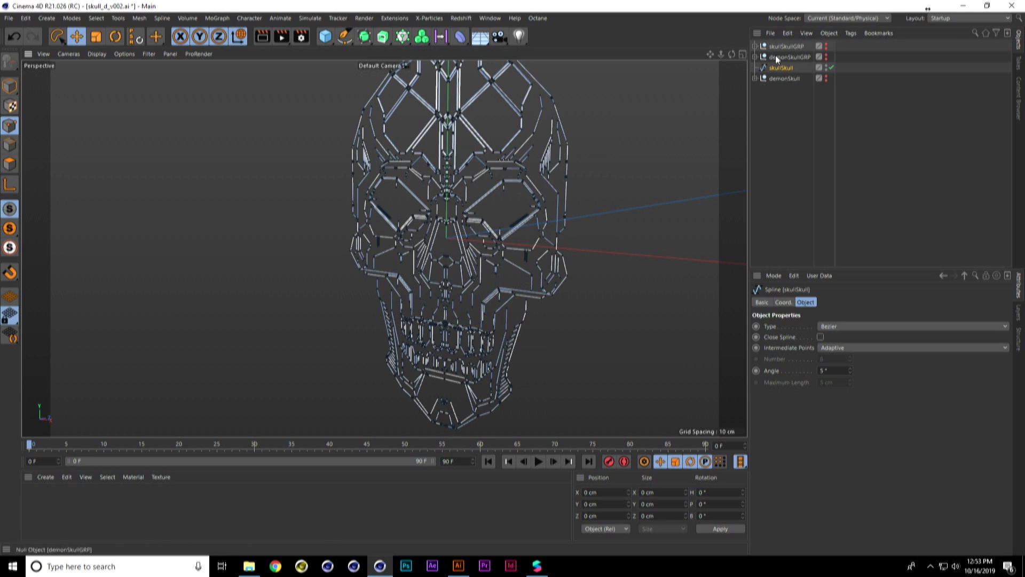
- Unhide skullSkullGRP and expand it down to the botTeeth object and splines nested under skull01_bot
left_click(755, 46)
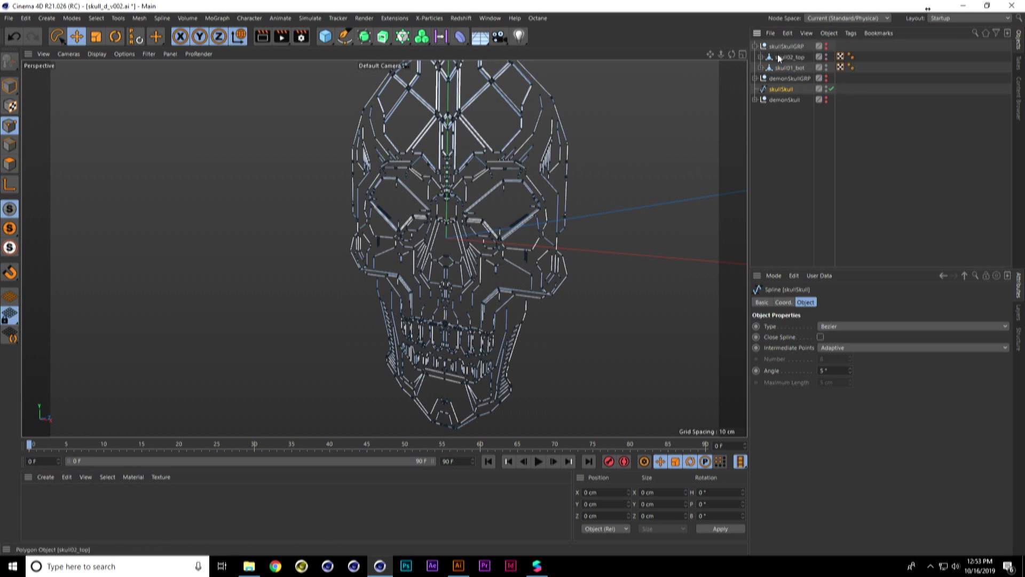
left_click(826, 46)
left_click(811, 56)
left_click(792, 68)
right_click(791, 66)
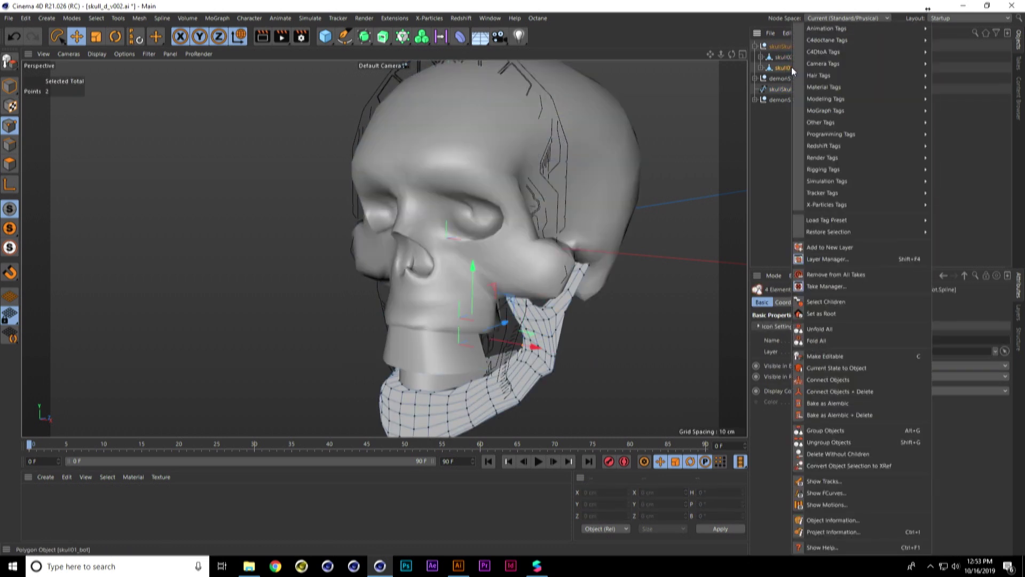
left_click(773, 107)
left_click(760, 68)
left_click(767, 78)
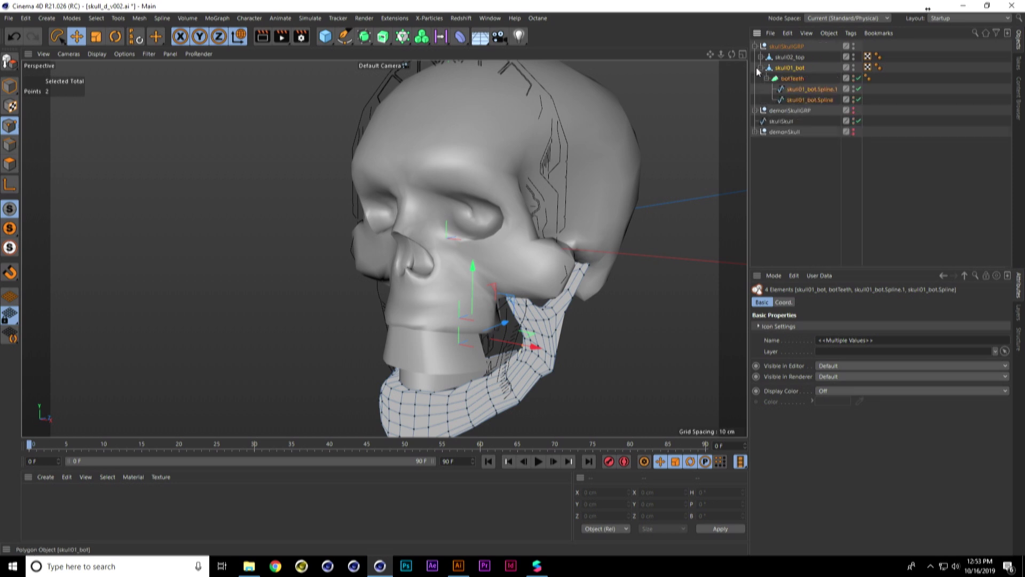
- Merge skull01_bot and all its children with Connect Objects + Delete, and remove the leftover selection tags
left_click(791, 68)
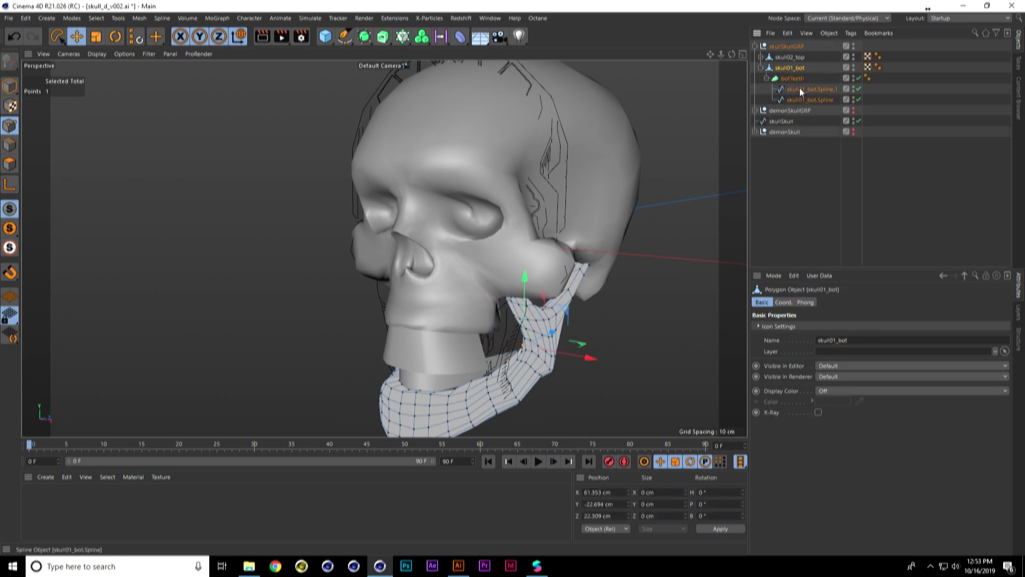
middle_click(788, 67)
right_click(795, 65)
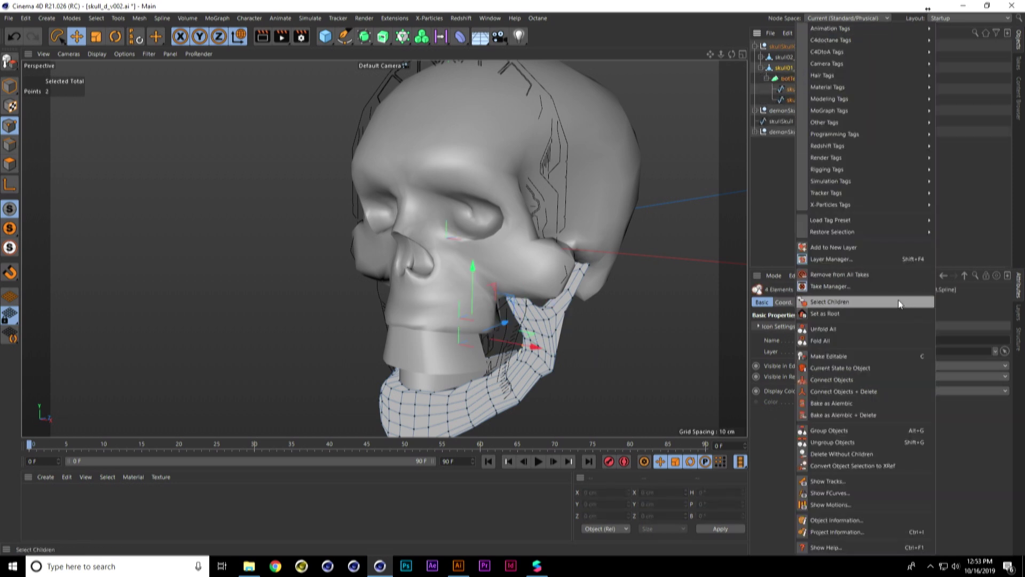
left_click(865, 392)
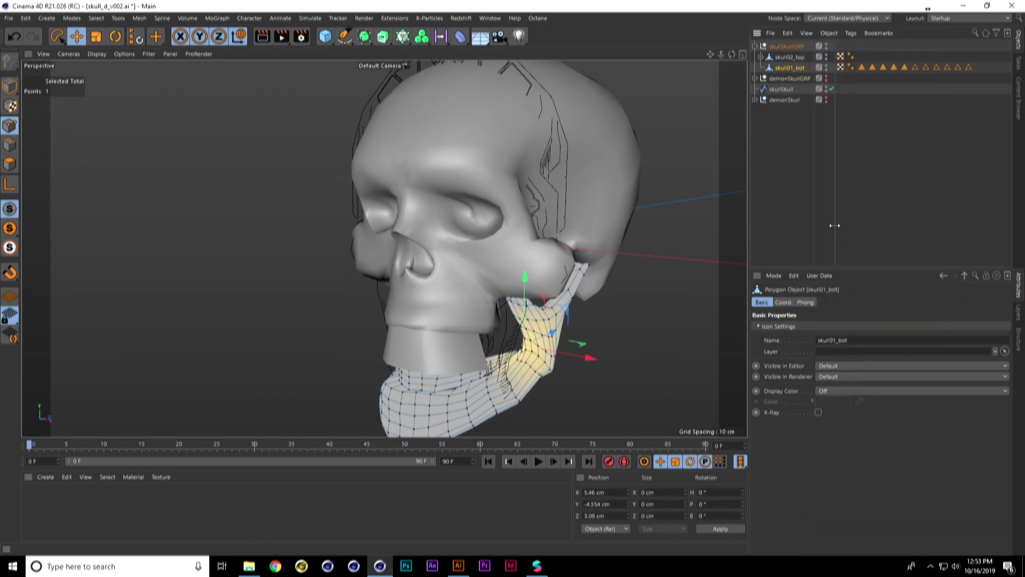
left_click_drag(513, 350, 586, 321, "alt")
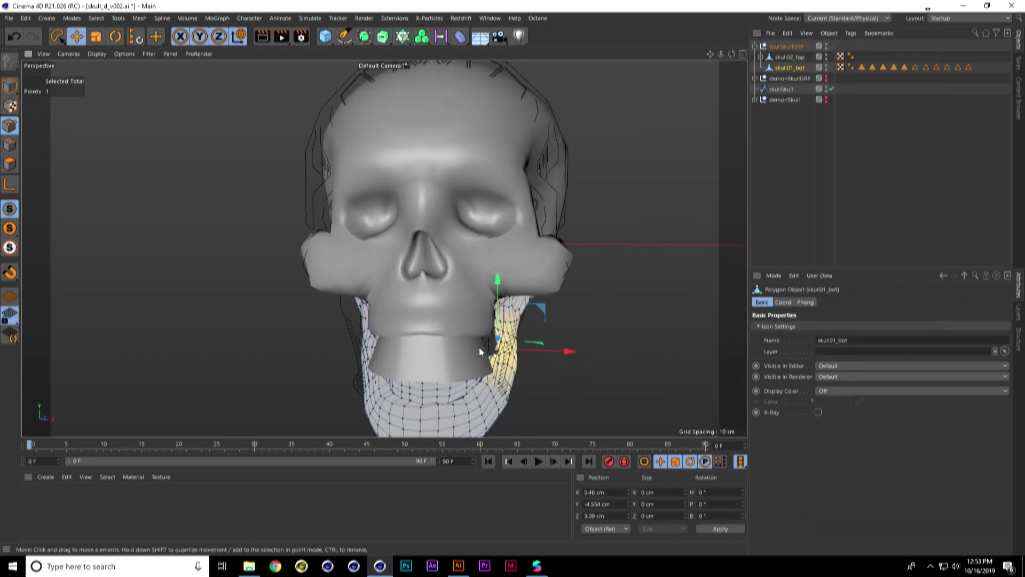
left_click_drag(479, 351, 604, 246, "alt")
left_click_drag(982, 65, 865, 72)
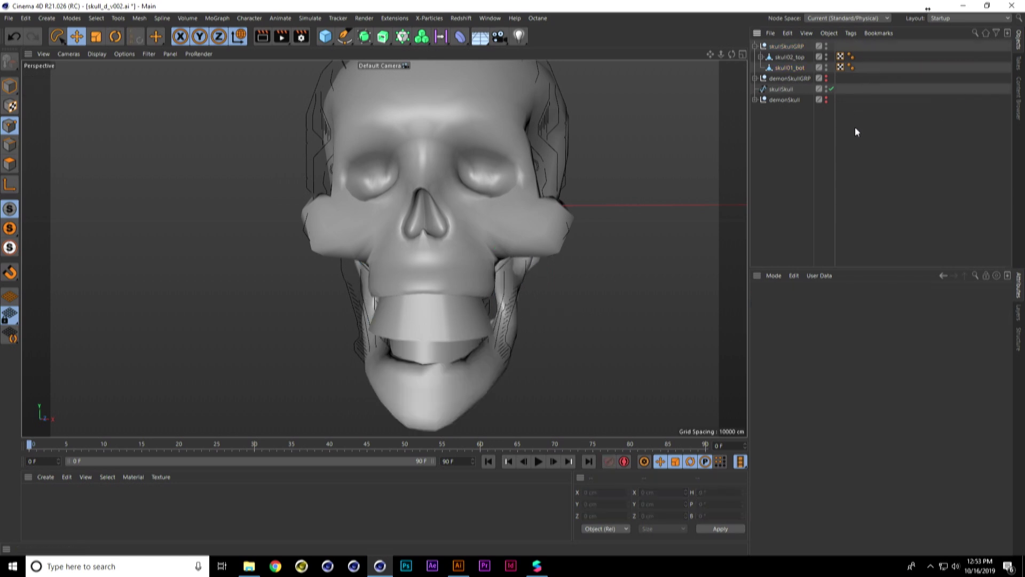
- Merge skull02_top with its topTeeth children using Connect Objects + Delete, and delete the extra selection tags
left_click(784, 56)
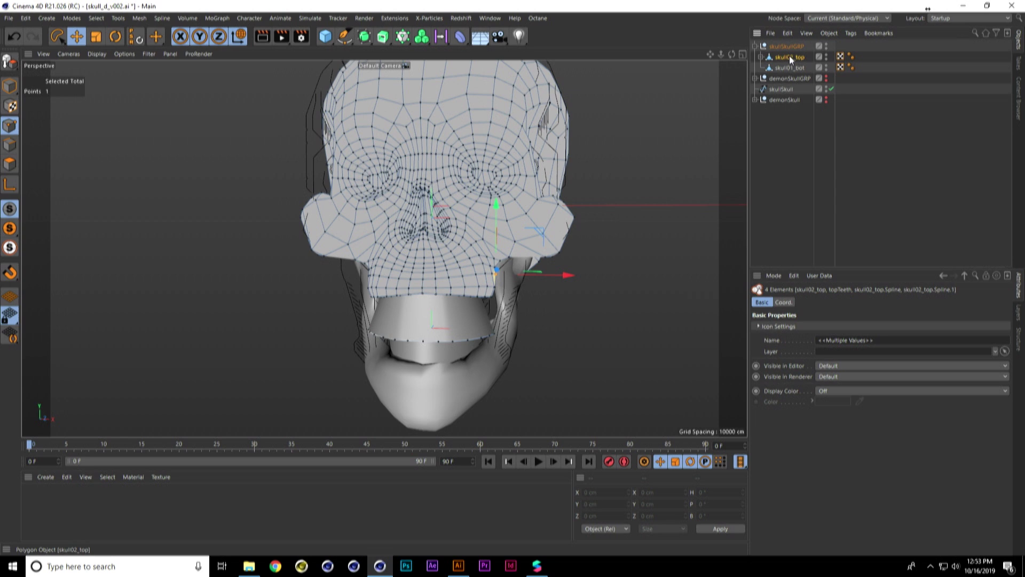
right_click(786, 55)
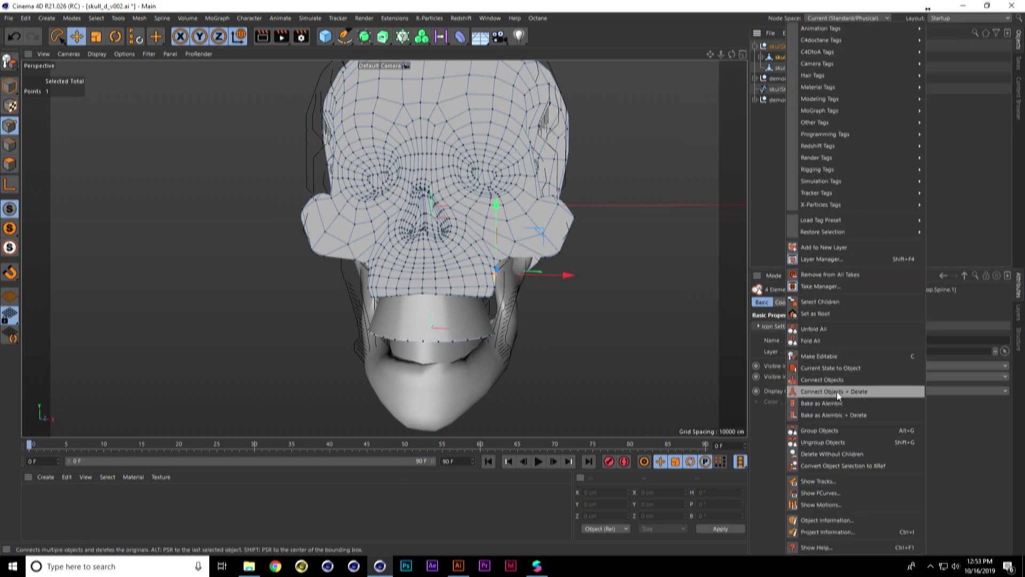
left_click(863, 393)
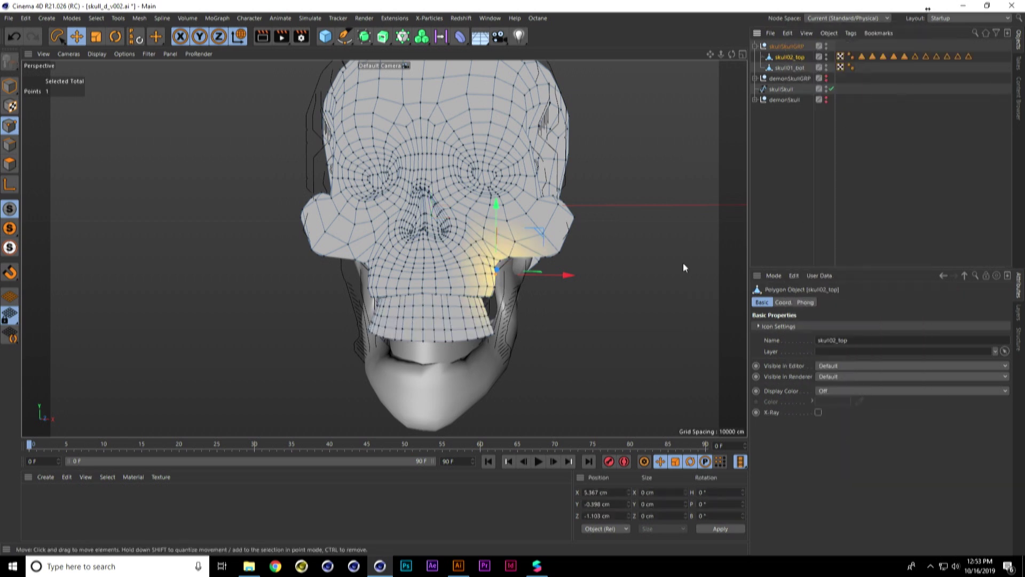
left_click_drag(975, 54, 861, 68)
key("Delete")
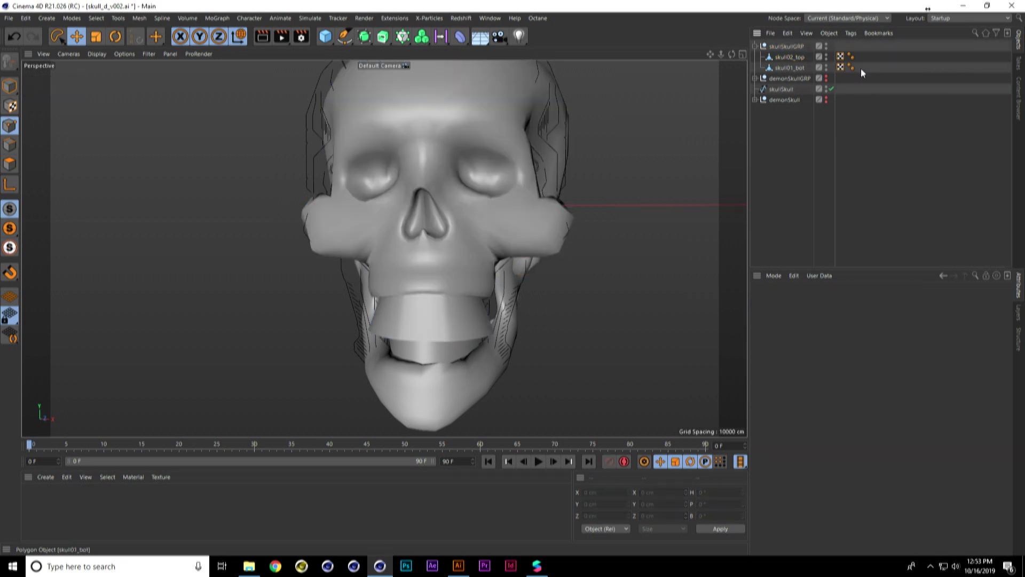
- Rename the merged upper mesh skullSkullTop and the merged jaw mesh skullSkullBot
double_click(786, 57)
type("skullSkullTop")
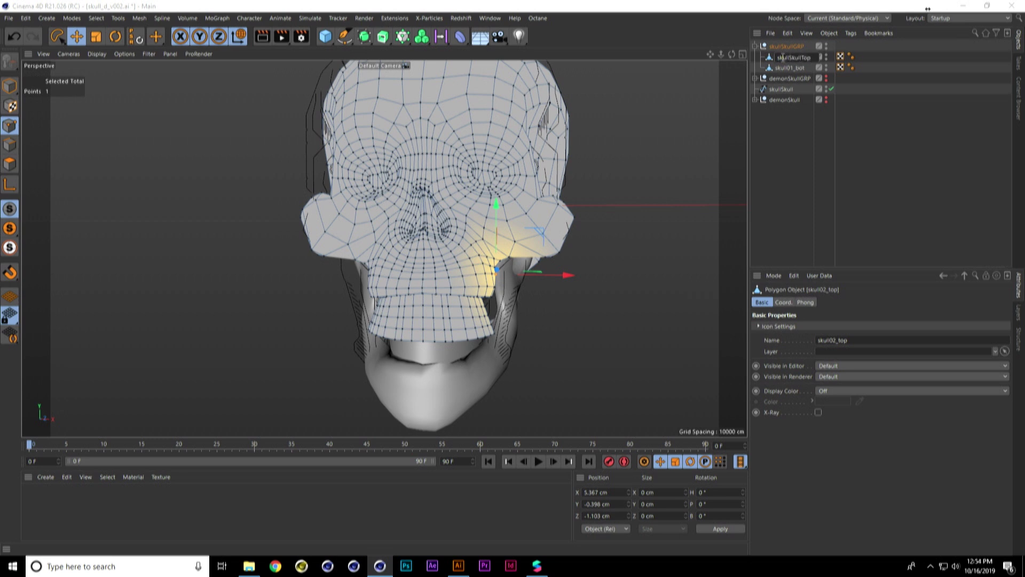
key("Return")
left_click(785, 68)
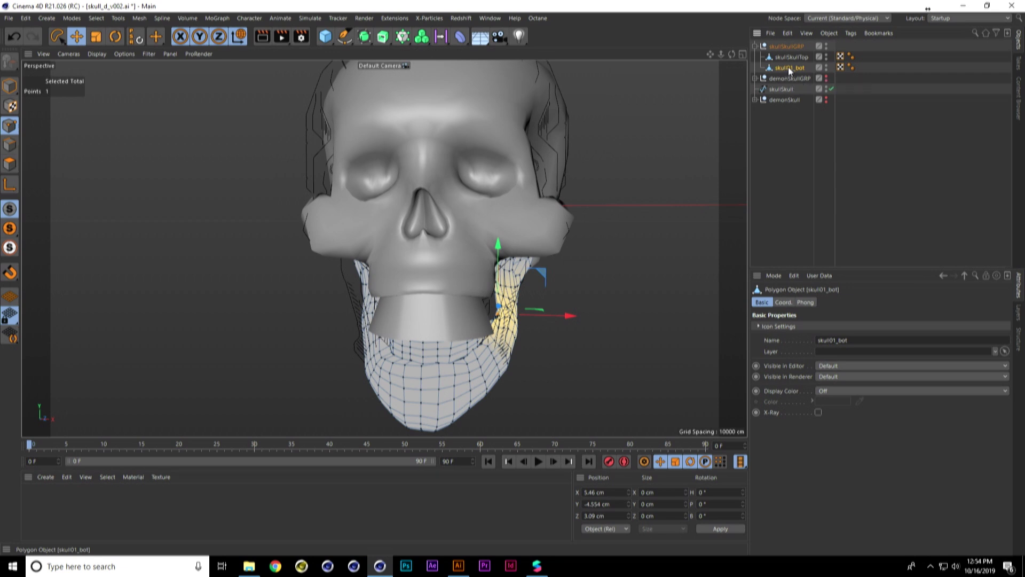
double_click(788, 66)
type("sku")
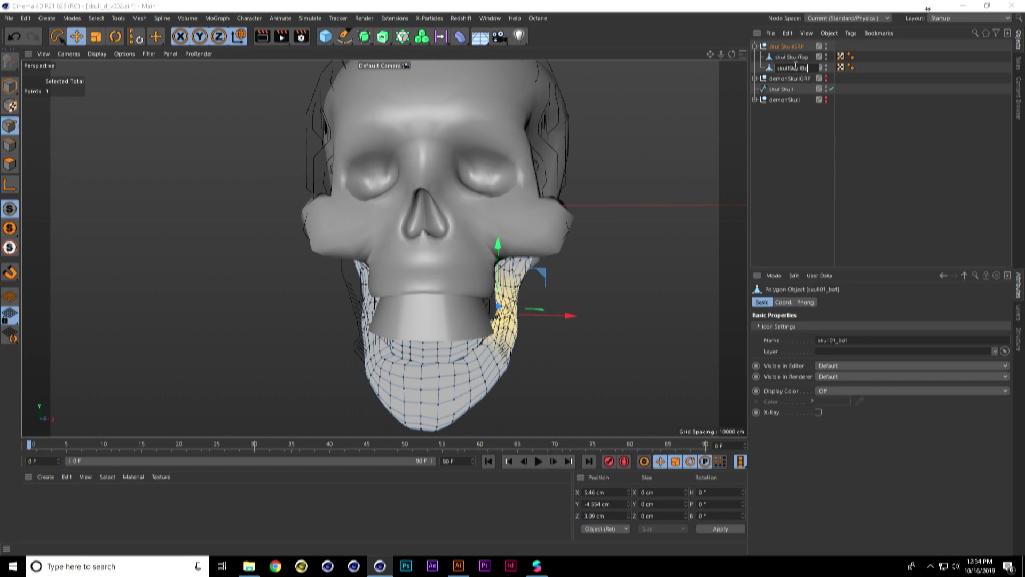
key("Return")
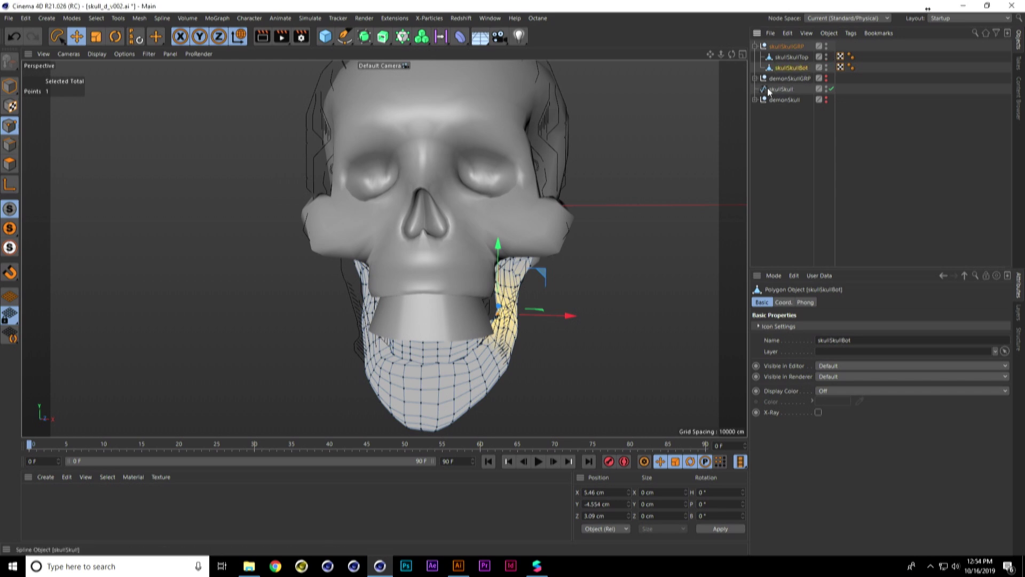
- Select the skullSkull spline, then collapse and hide skullSkullGRP
left_click(785, 88)
left_click_drag(671, 193, 629, 181, "alt")
left_click(755, 47)
left_click(826, 45)
left_click(827, 45)
left_click_drag(592, 188, 610, 175, "alt")
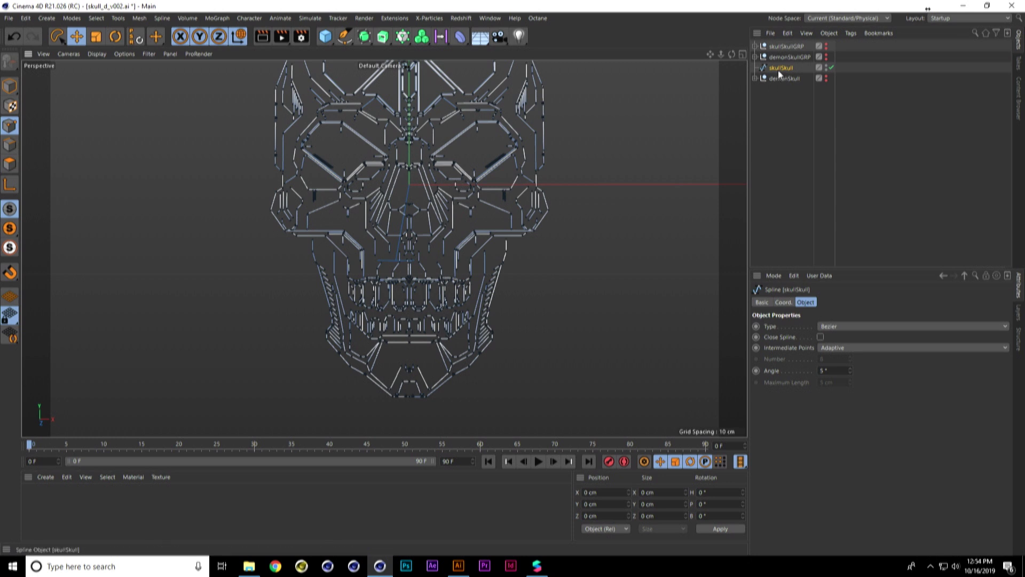
- Lasso-select all points of the lower jaw and bottom teeth on the skullSkull spline in the front view
middle_click_drag(554, 147, 535, 205, "alt")
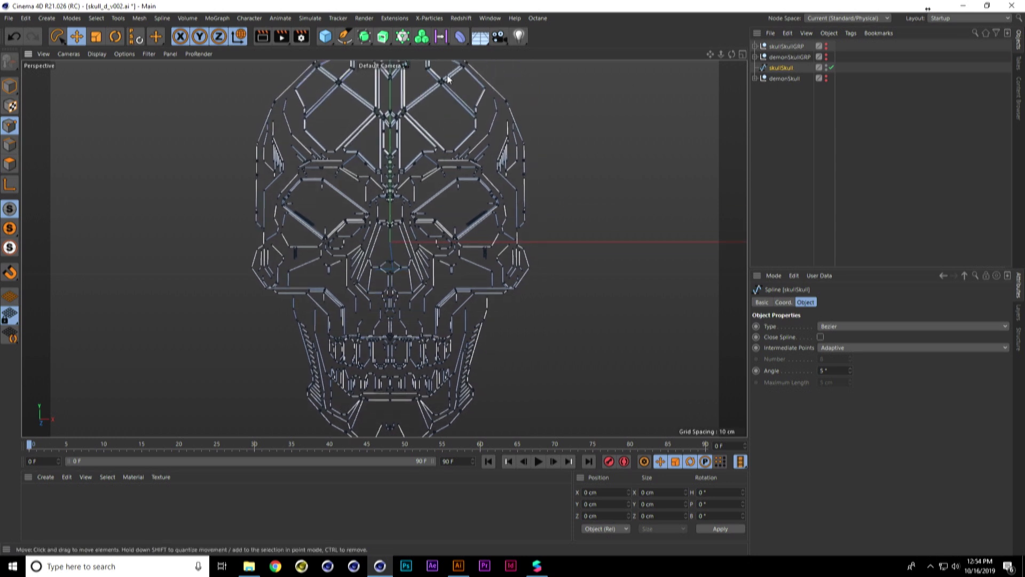
middle_click_drag(578, 308, 521, 178, "alt")
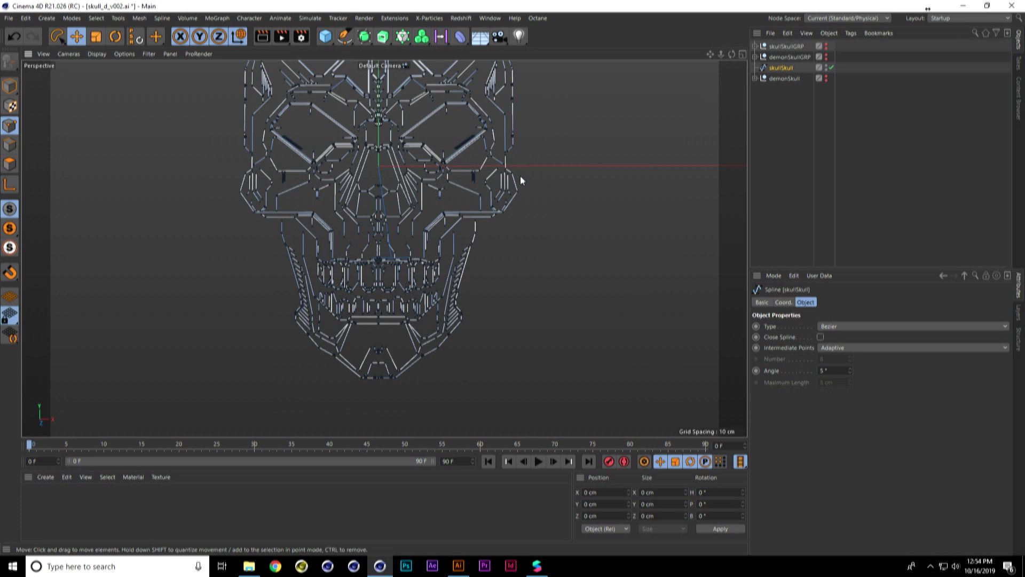
middle_click_drag(478, 290, 408, 255, "alt")
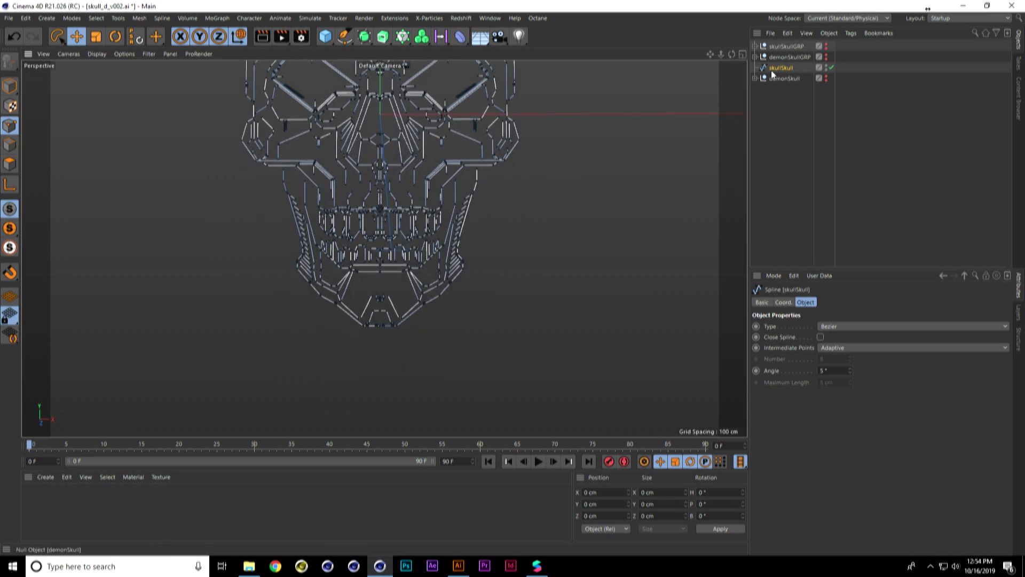
middle_click(469, 207)
middle_click(573, 354)
middle_click_drag(491, 367, 462, 244, "alt")
scroll(408, 232, "up", 3)
middle_click_drag(364, 198, 330, 217, "alt")
left_click(64, 37)
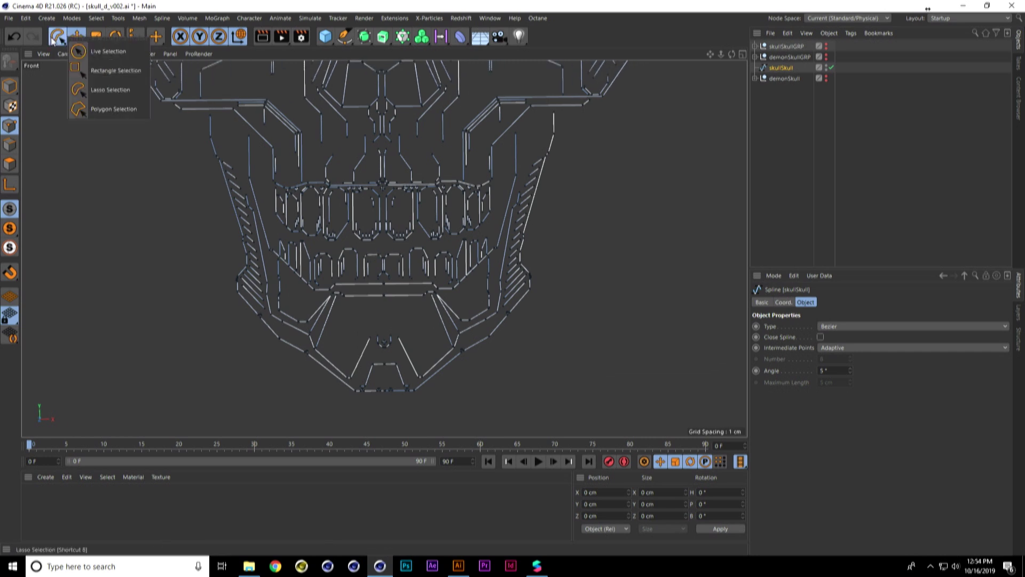
left_click(109, 90)
mouse_move(187, 111)
left_mouse_down()
mouse_move(235, 120)
mouse_move(260, 148)
mouse_move(259, 211)
mouse_move(317, 245)
mouse_move(492, 235)
mouse_move(510, 128)
mouse_move(534, 110)
mouse_move(582, 137)
mouse_move(420, 415)
mouse_move(156, 258)
left_mouse_up()
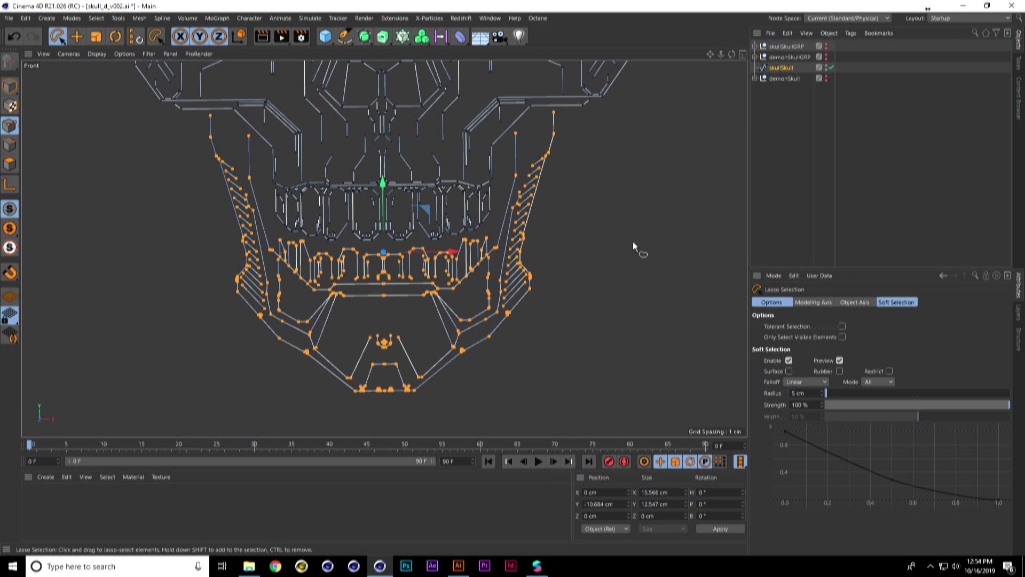
- Split the selected jaw points into a separate spline and delete them from the original skullSkull spline
key("shift+c")
type("split")
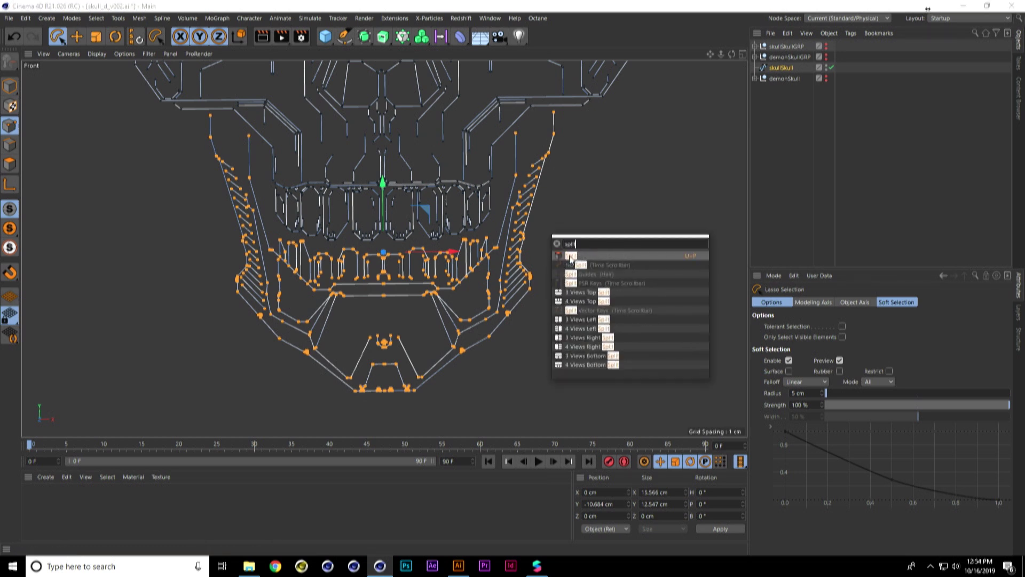
left_click(569, 258)
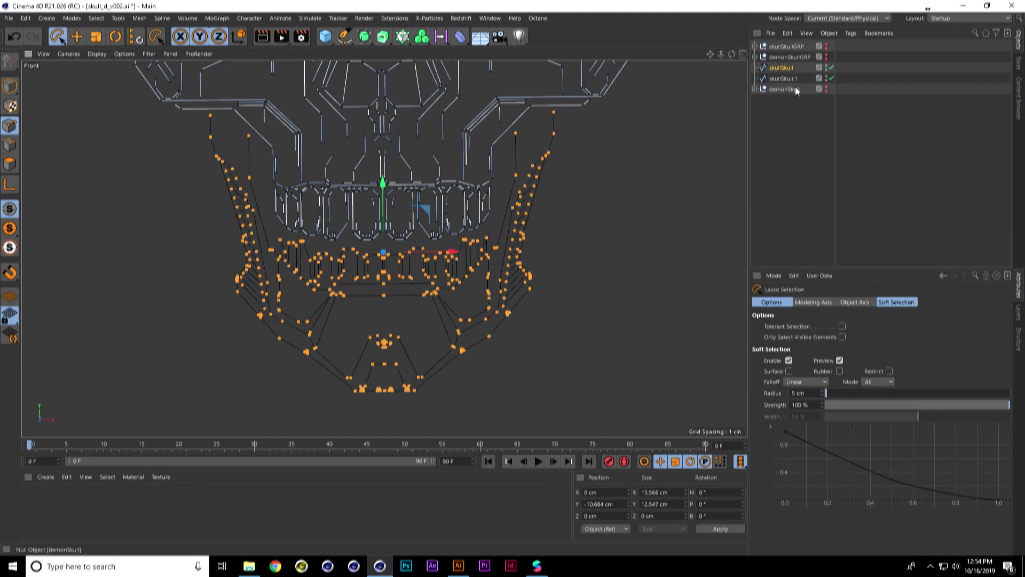
left_click(831, 78)
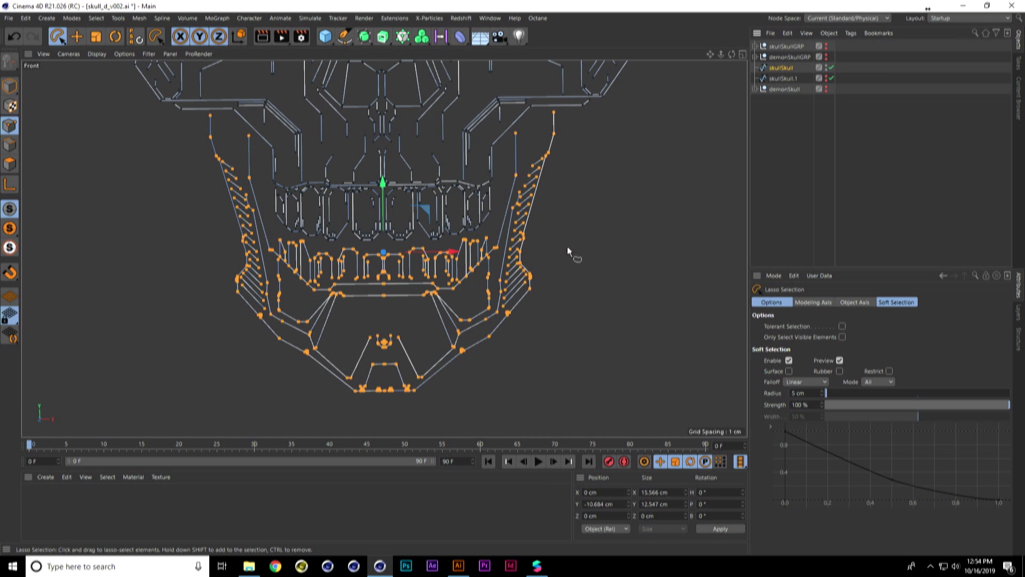
key("Delete")
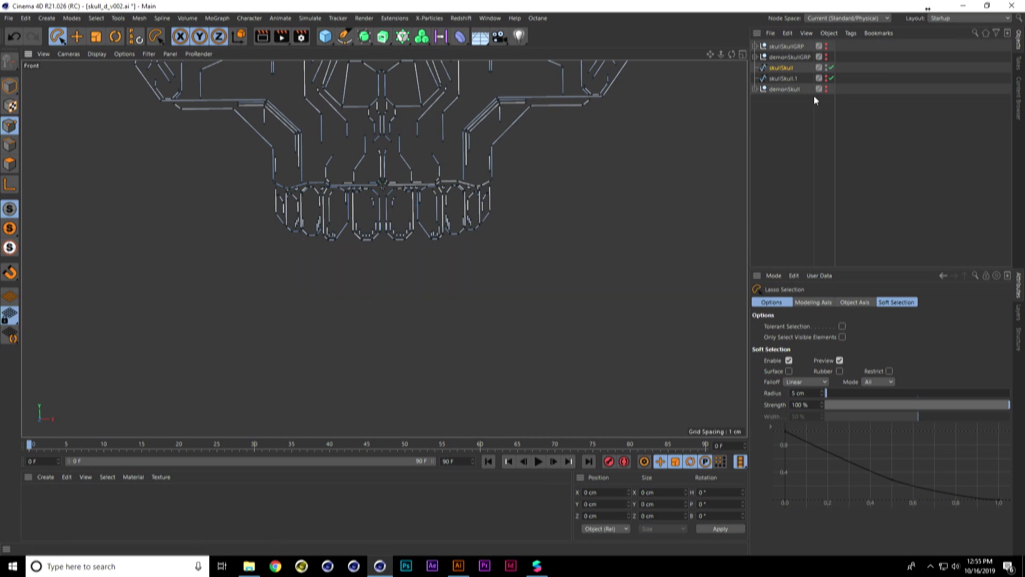
- Toggle the visibility of skullSkull.1 and skullSkull to check each separated spline
left_click(827, 78)
left_click(826, 78)
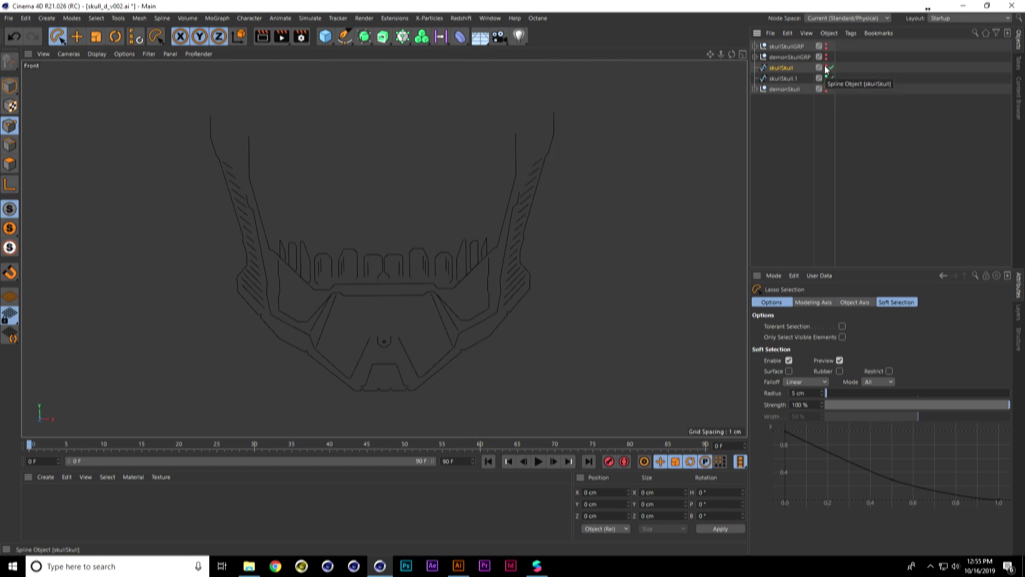
left_click(826, 66)
- Switch to Model mode, return to the perspective view, and expand and unhide skullSkullGRP
left_click(9, 86)
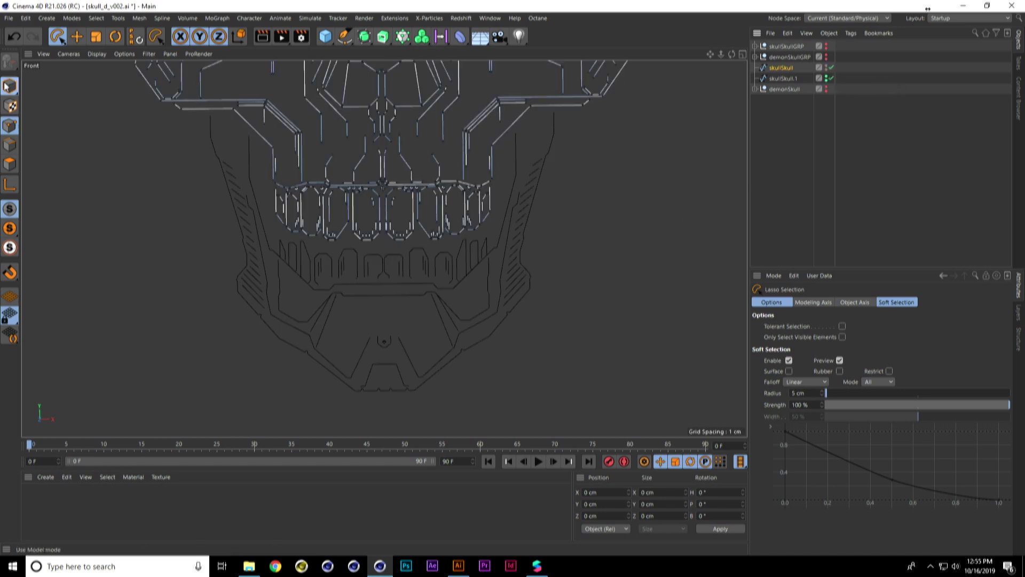
middle_click_drag(318, 117, 317, 171, "alt")
middle_click(397, 155)
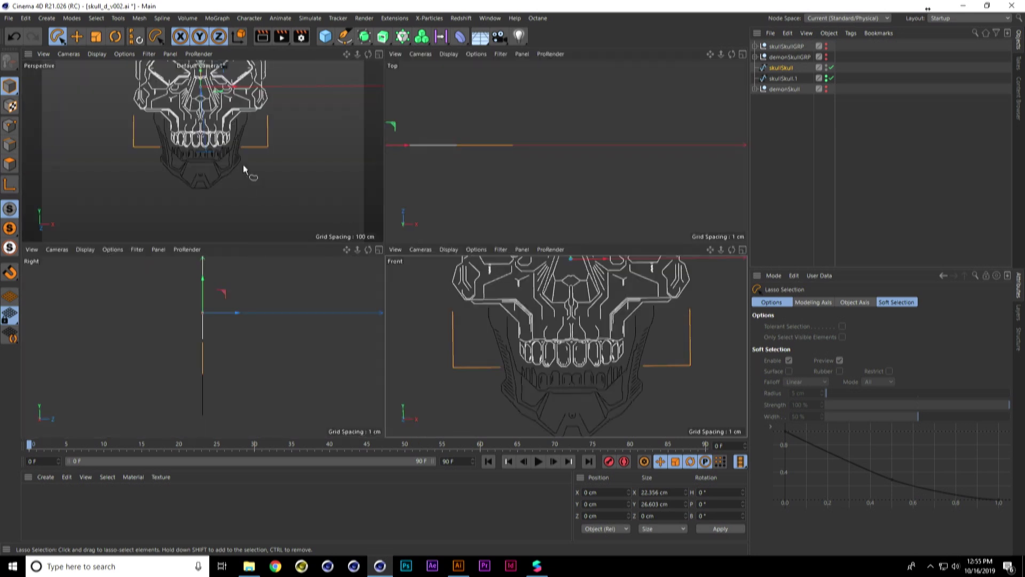
middle_click(238, 175)
left_click_drag(402, 171, 484, 181, "alt")
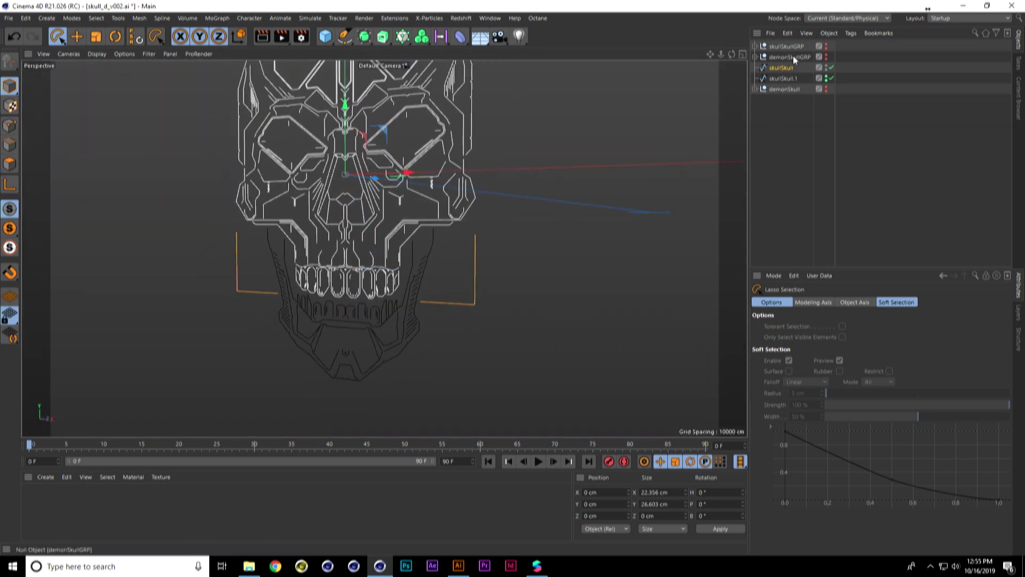
left_click(754, 46)
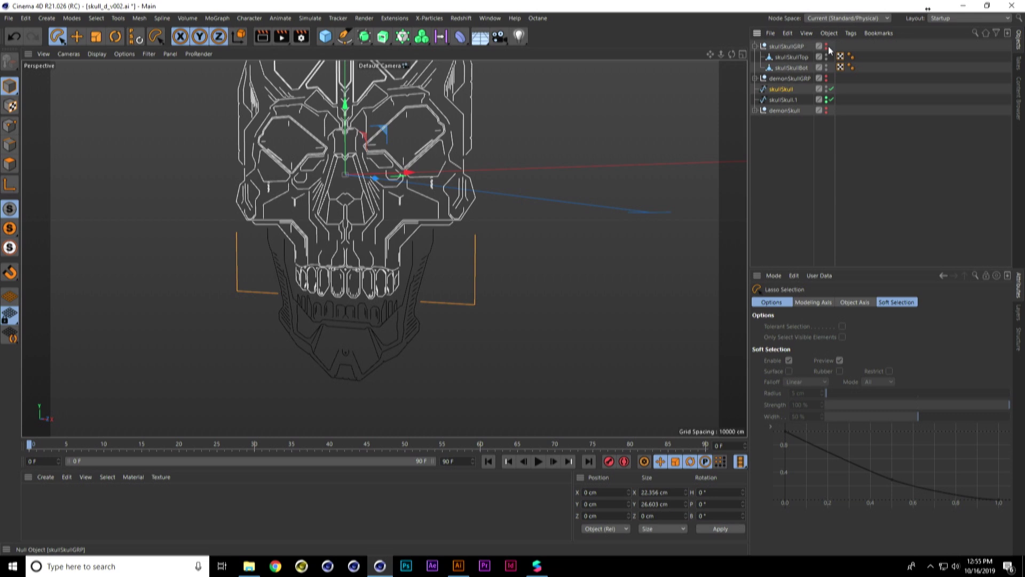
left_click(826, 46)
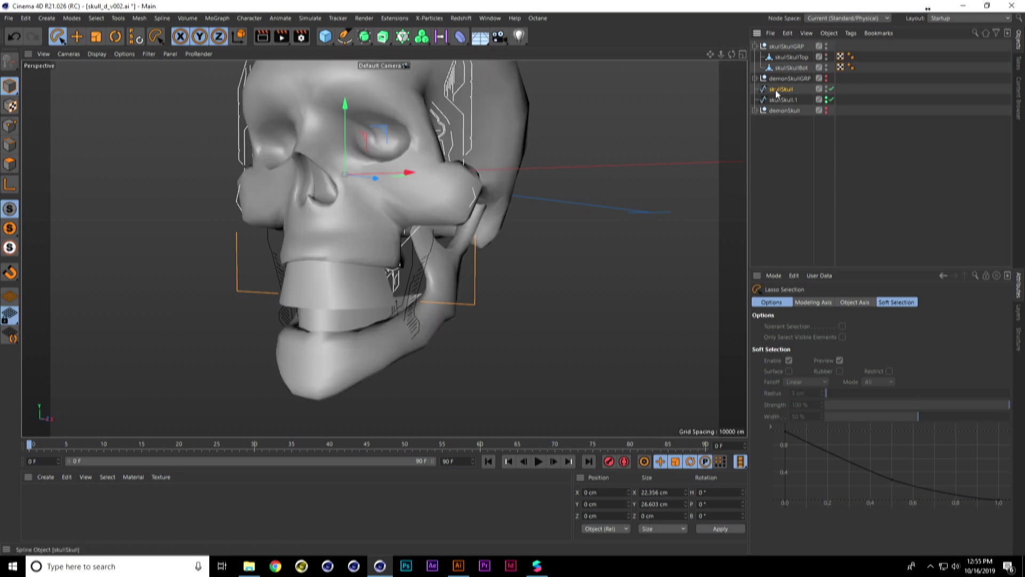
- Select the skullSkullTop mesh together with the skullSkull spline
left_click(790, 57)
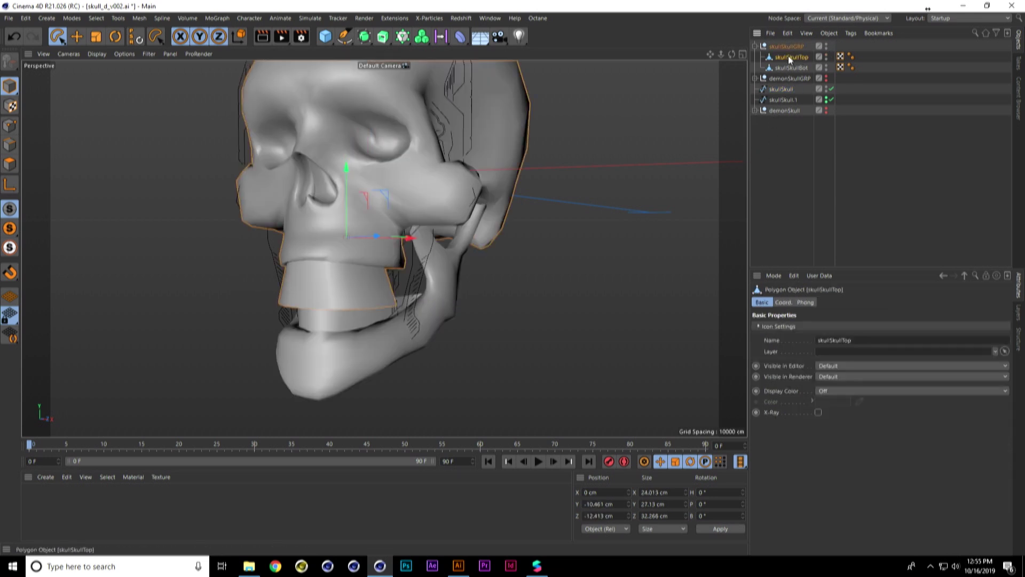
left_click(781, 88, "ctrl")
middle_click_drag(551, 105, 576, 166, "alt")
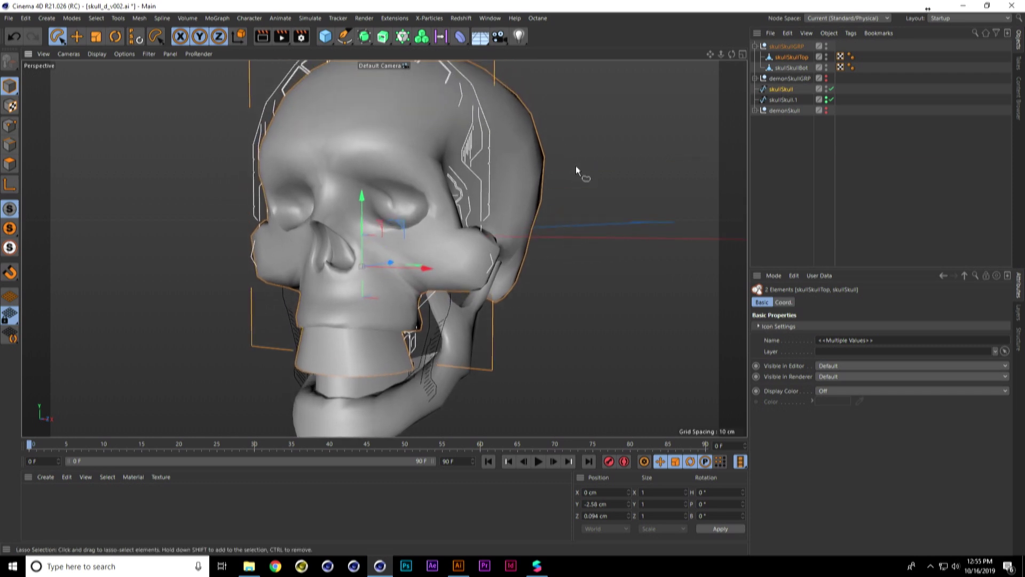
left_click(140, 20)
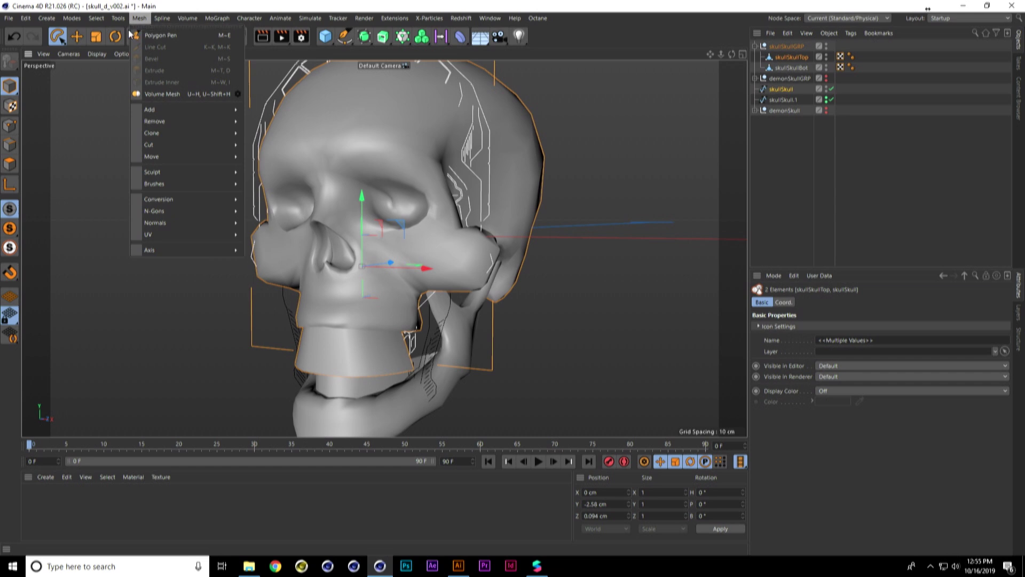
mouse_move(157, 157)
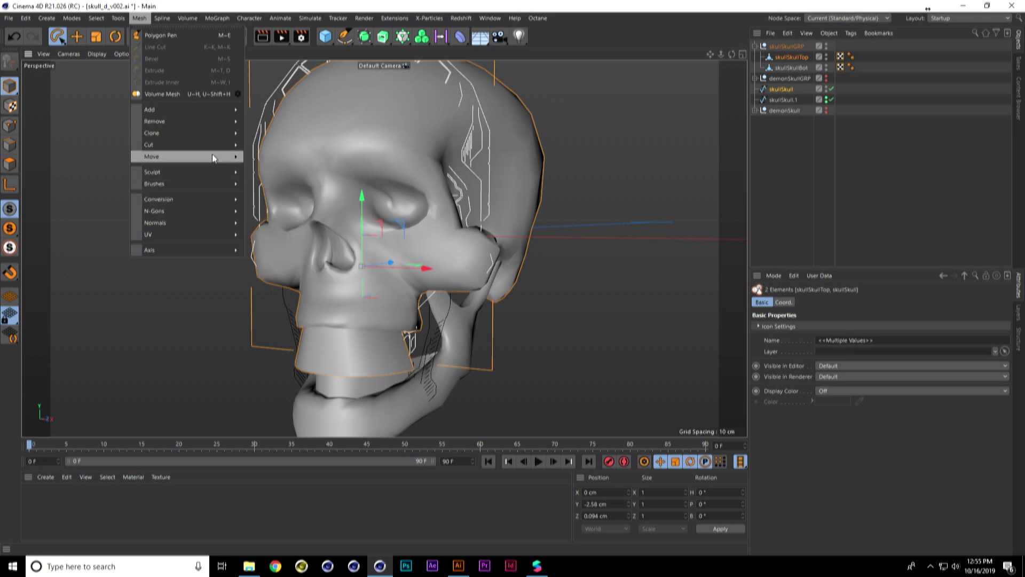
mouse_move(213, 156)
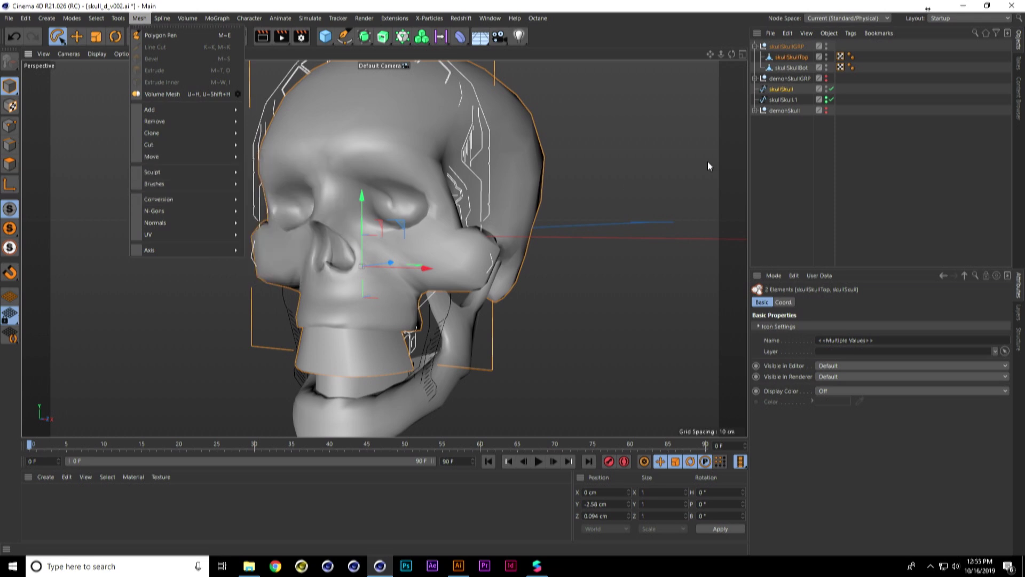
key("Escape")
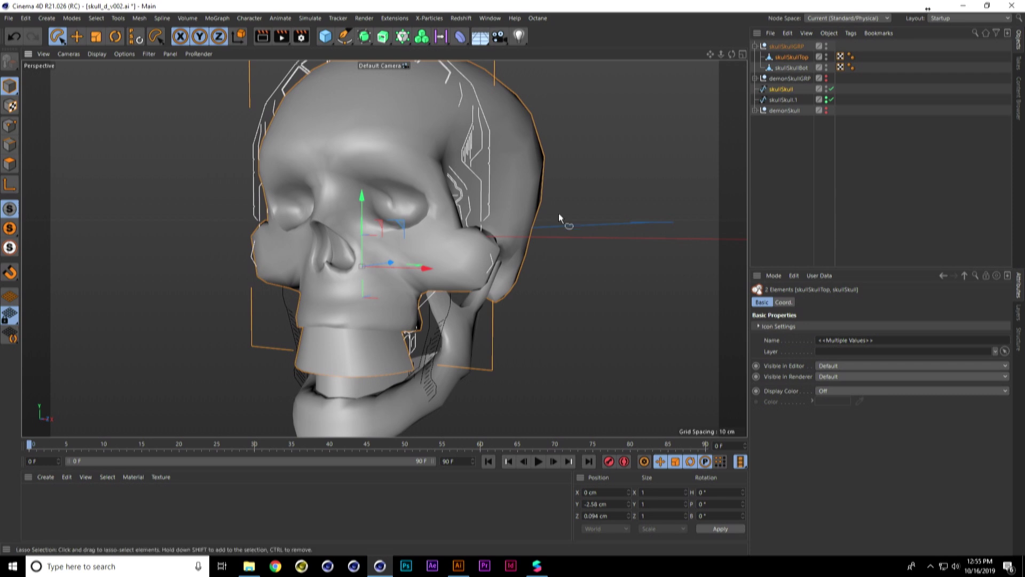
- Project the skullSkull spline onto the skullSkullTop mesh from the front view, using the Project tool in View mode
key("shift+c")
type("proj")
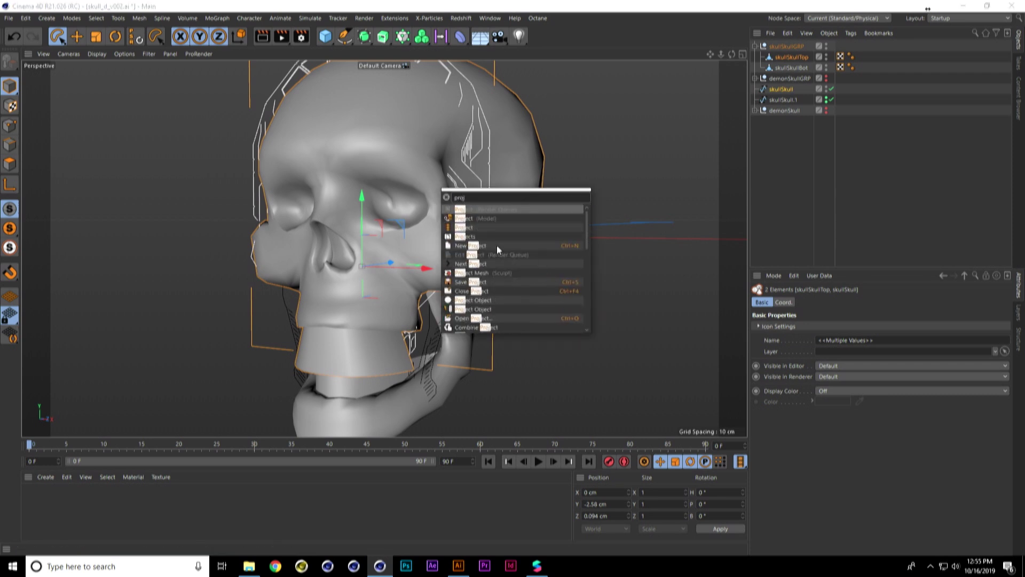
key("BackSpace")
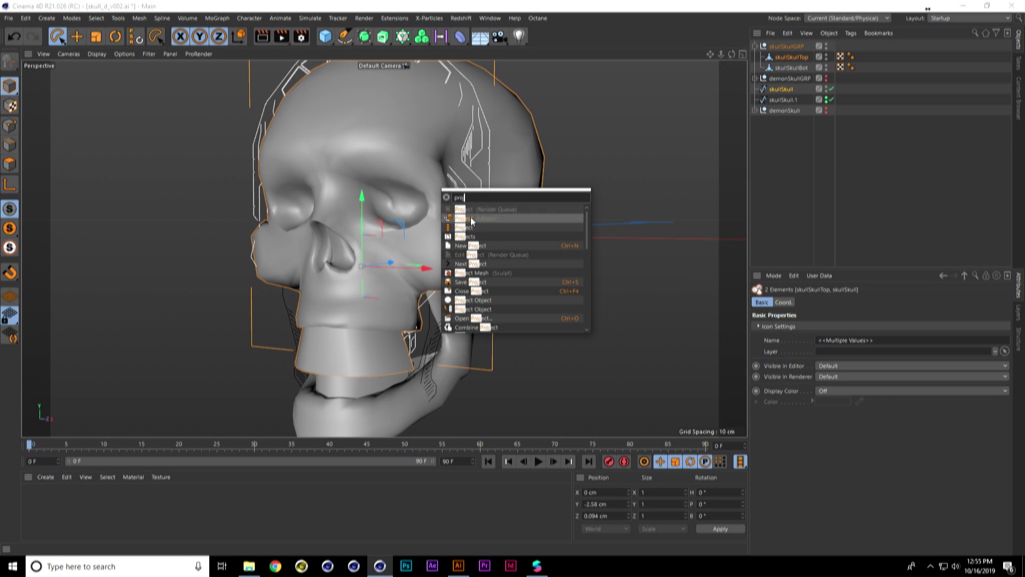
key("BackSpace")
left_click(464, 219)
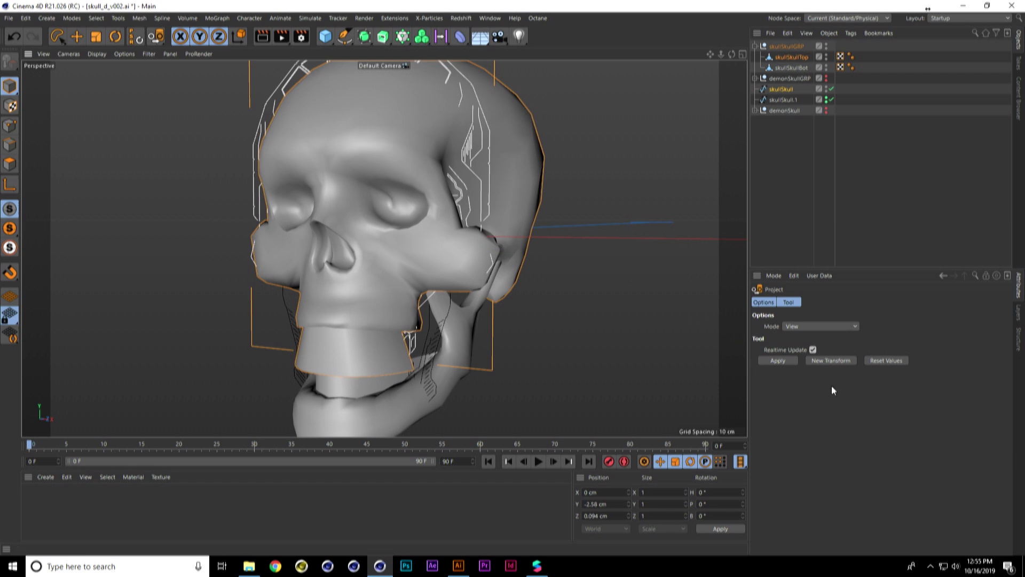
middle_click(531, 274)
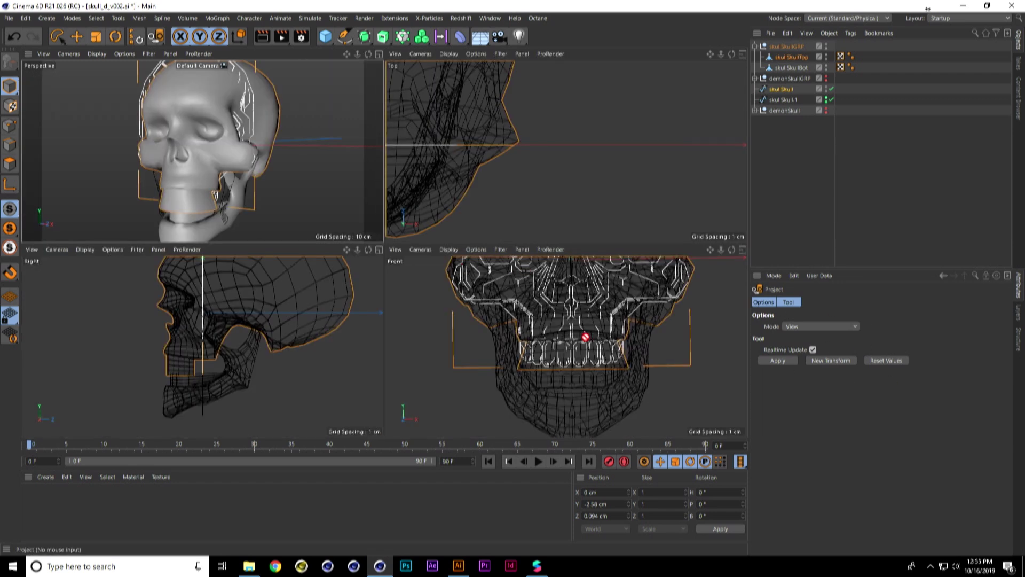
middle_click(558, 344)
scroll(450, 263, "up", 3)
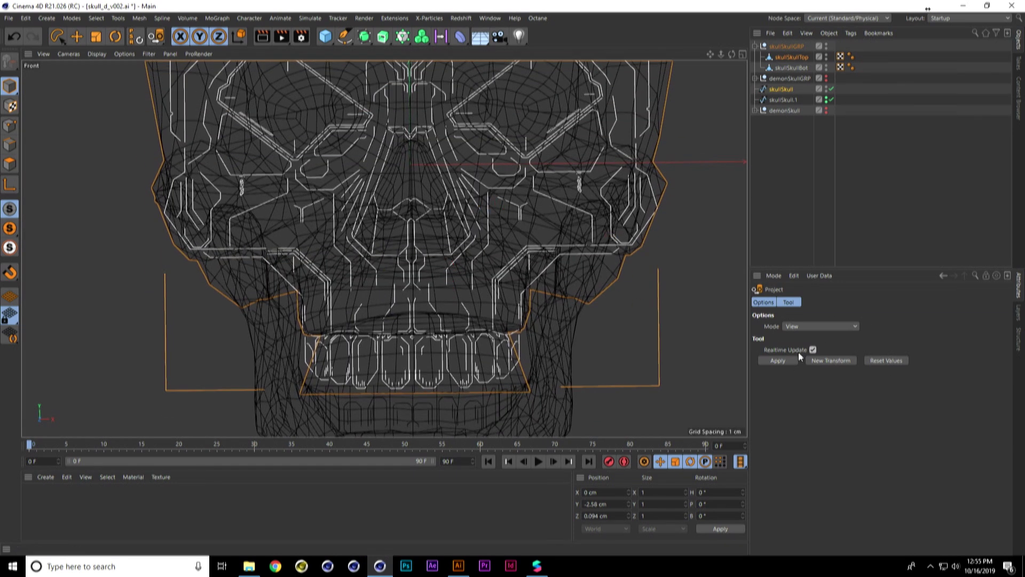
scroll(488, 183, "down", 5)
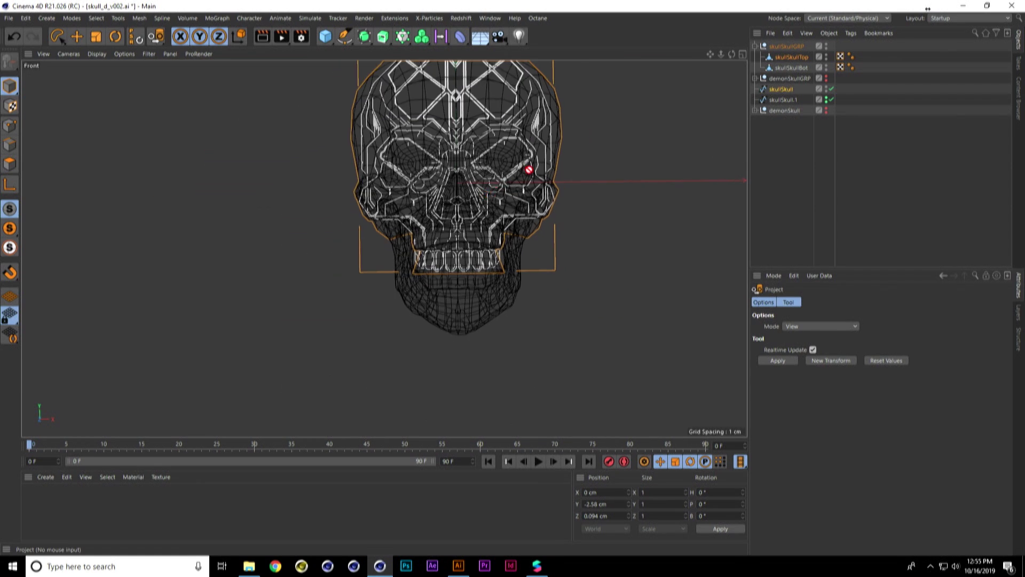
scroll(386, 249, "up", 2)
scroll(428, 225, "up", 1)
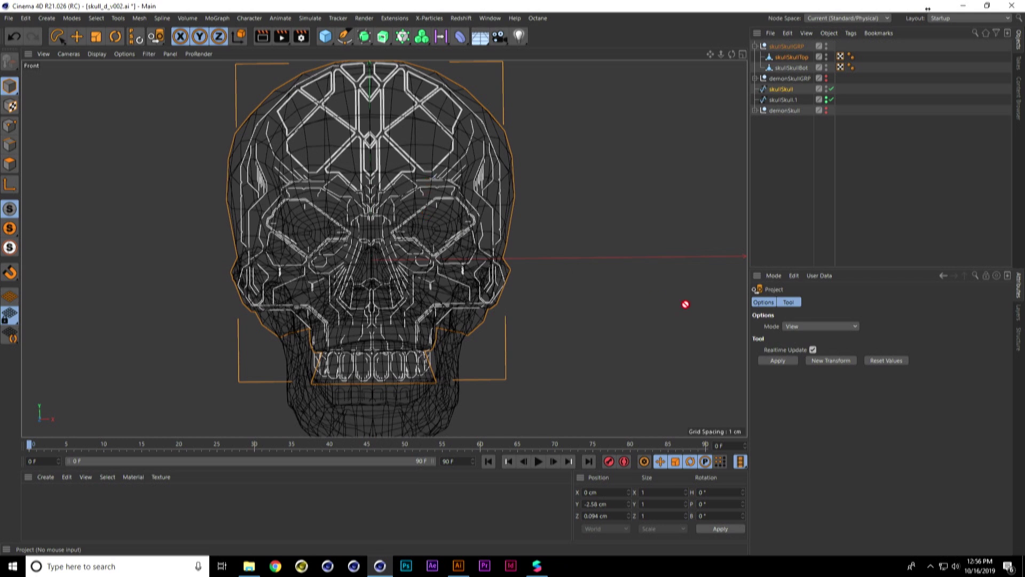
left_click(777, 361)
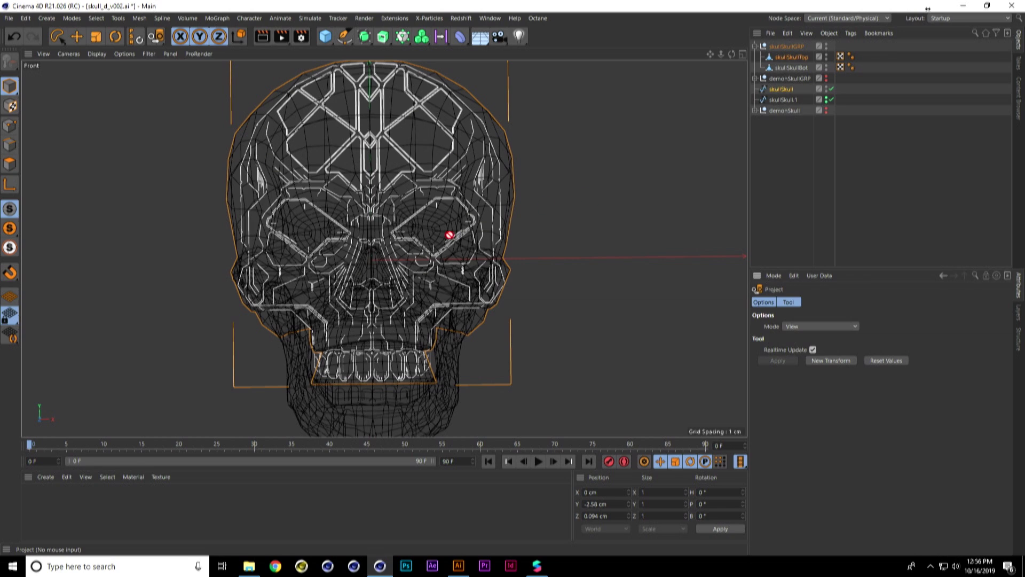
- Try to start the Project tool for the skullSkull.1 jaw spline and the skullSkullBot mesh
left_click(786, 99)
left_click(796, 68, "ctrl")
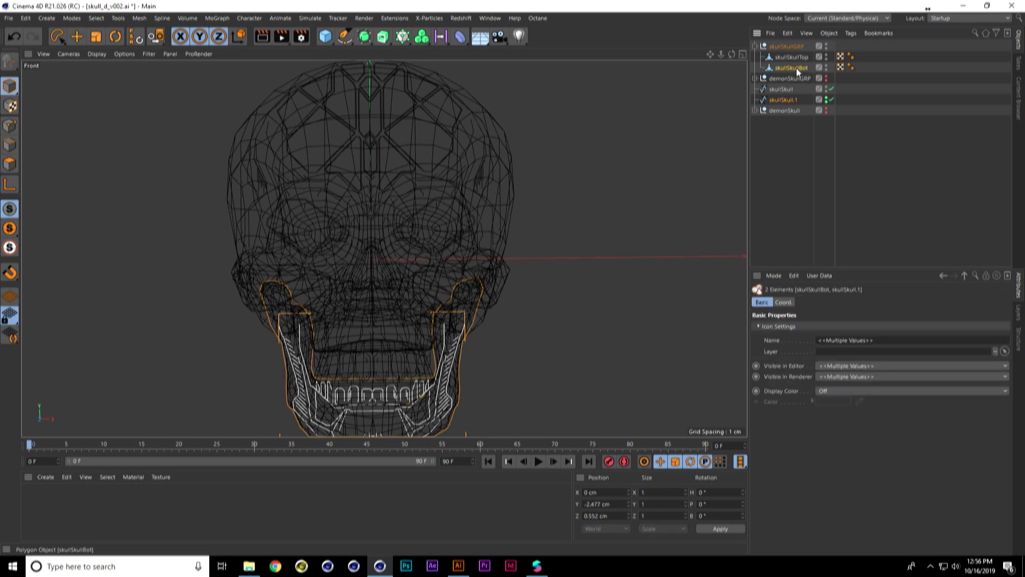
key("shift+c")
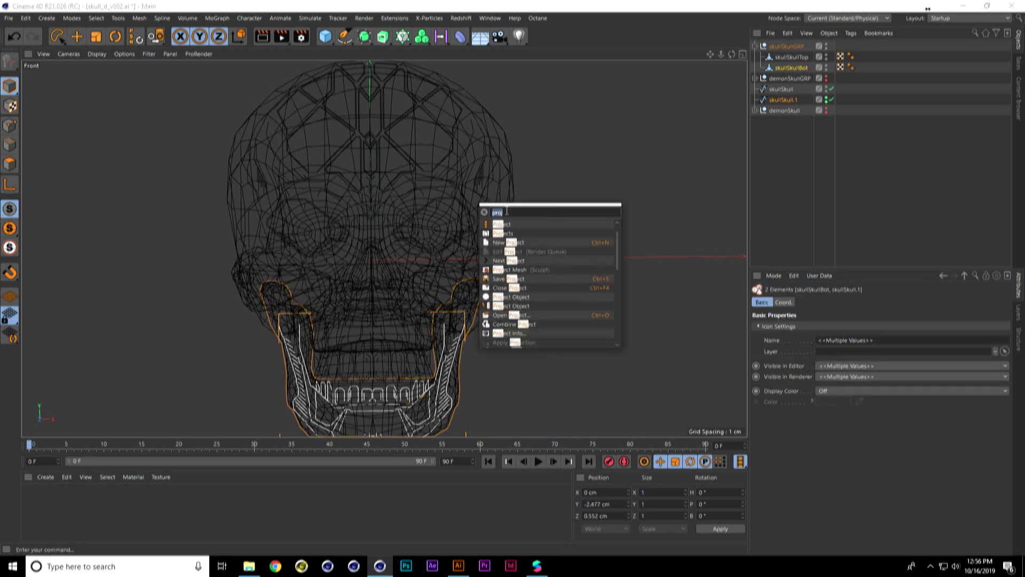
key("Escape")
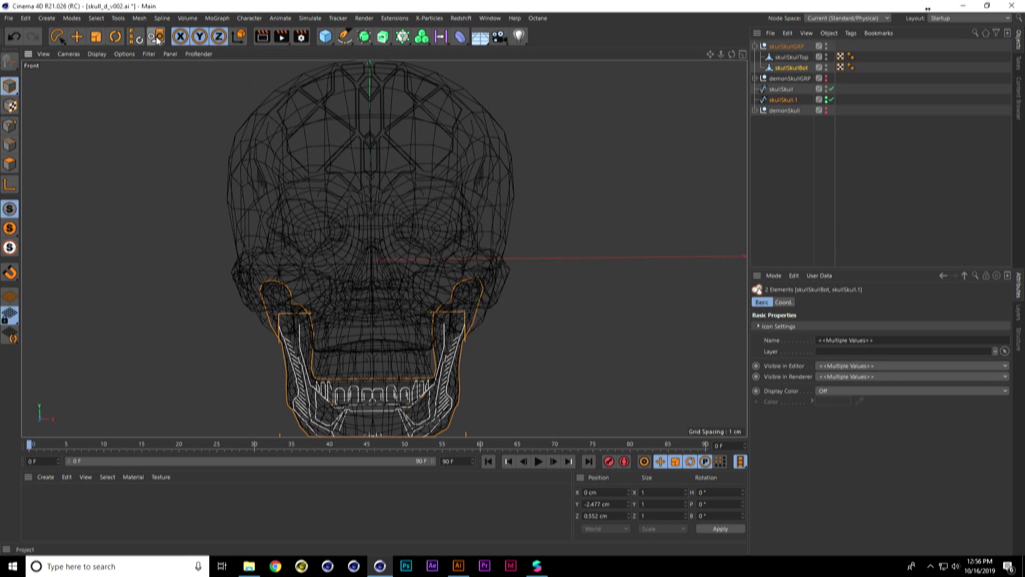
left_click(156, 38)
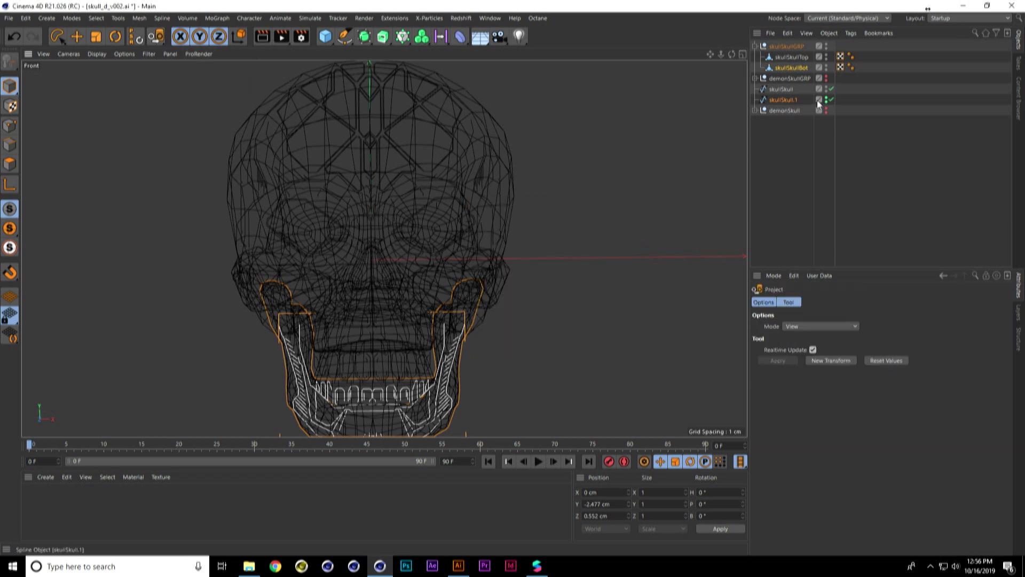
- Clear the selection and reselect the skullSkull.1 spline together with the skullSkullBot mesh
left_click(790, 133)
left_click(788, 100)
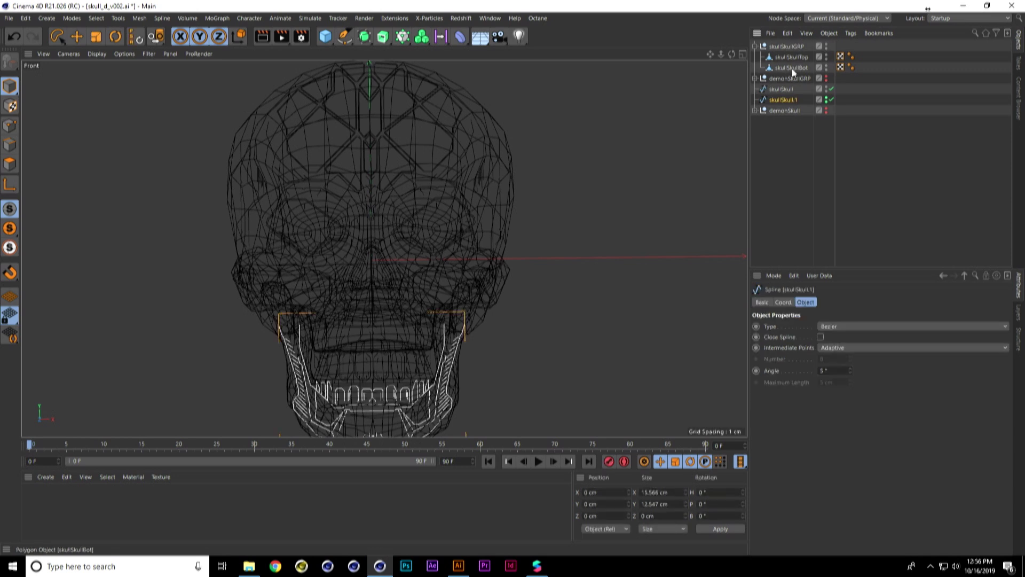
left_click(793, 68, "ctrl")
left_click_drag(792, 68, 507, 207)
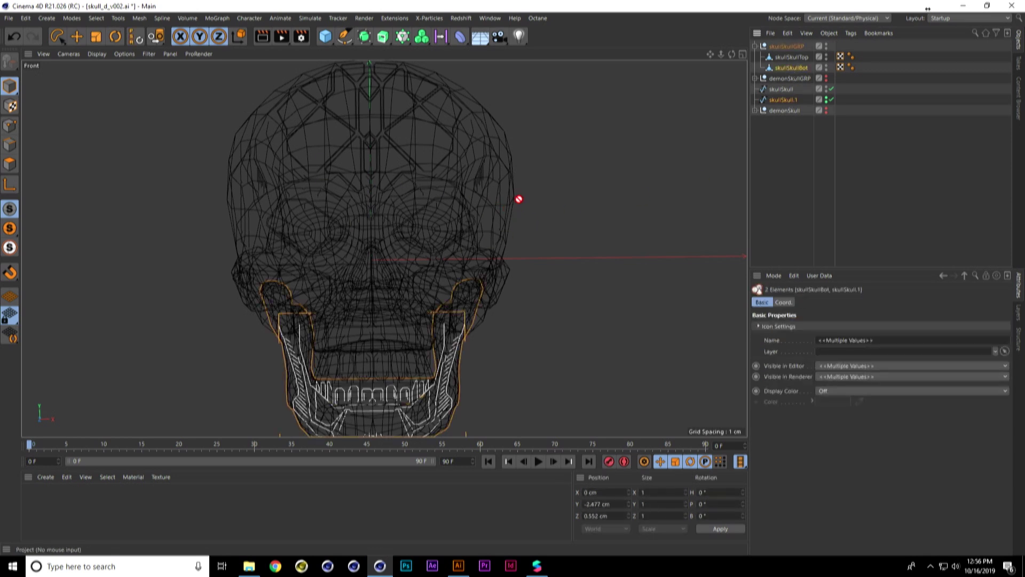
- Try to restart the Project tool for the jaw selection, and inspect the skull in the perspective view
key("shift+c")
type("project")
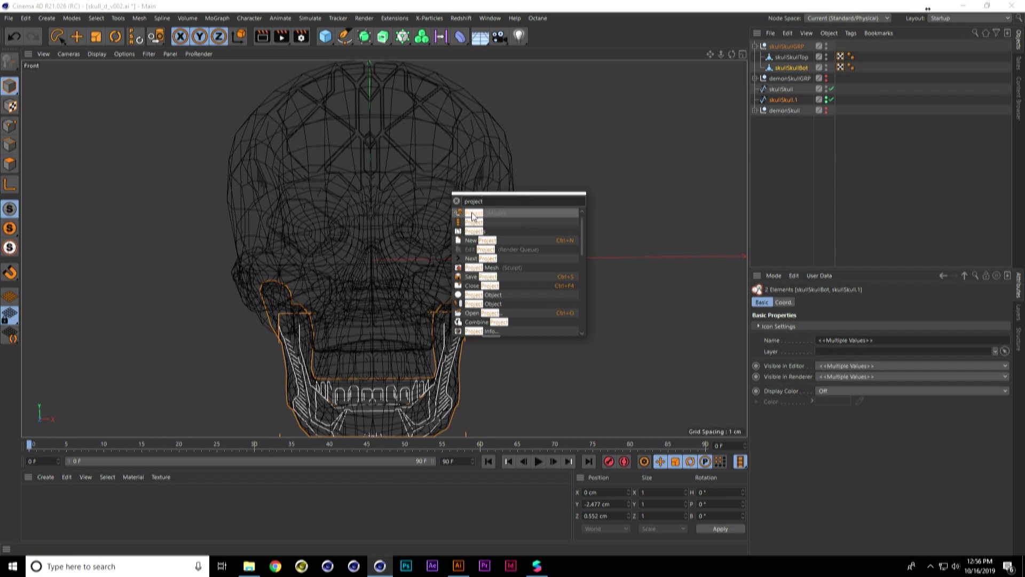
left_click(472, 213)
middle_click(557, 288)
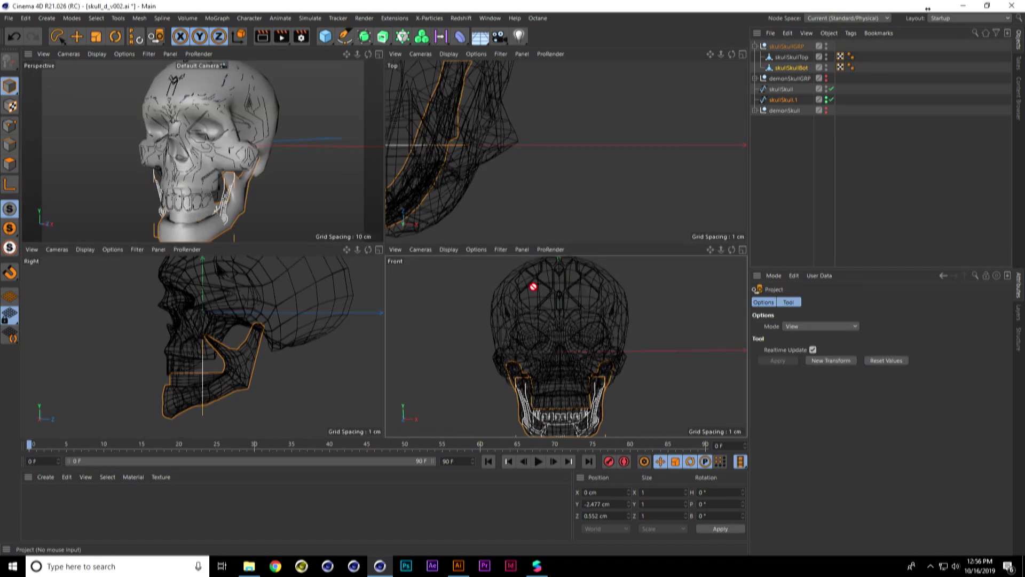
middle_click(343, 197)
mouse_move(343, 197)
left_mouse_down("alt")
mouse_move(389, 245)
mouse_move(95, 148)
left_mouse_up("alt")
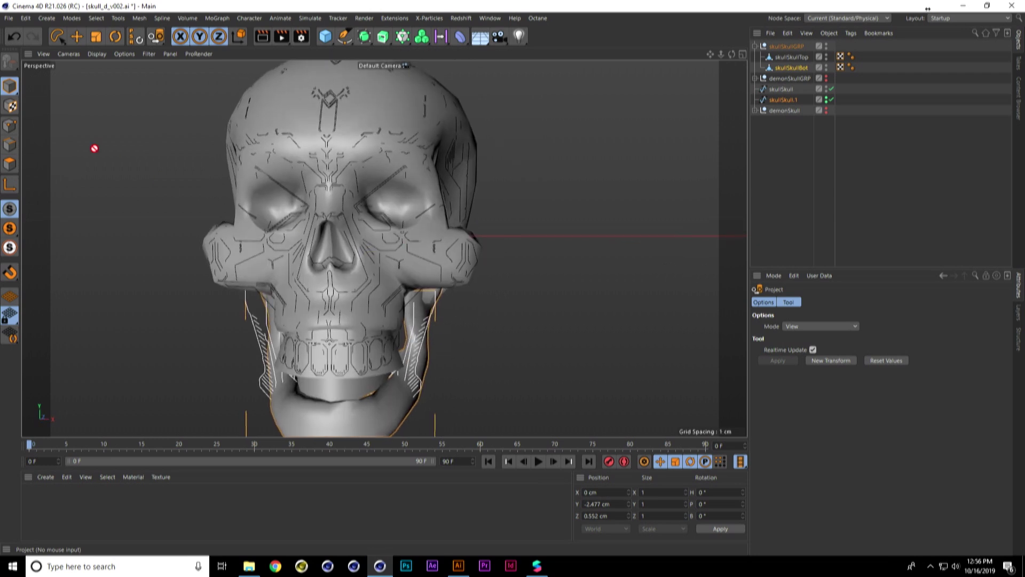
- Reset to the Move tool, project the skullSkull.1 spline onto the skullSkullBot mesh in View mode from the front, and inspect it in perspective
left_click(76, 36)
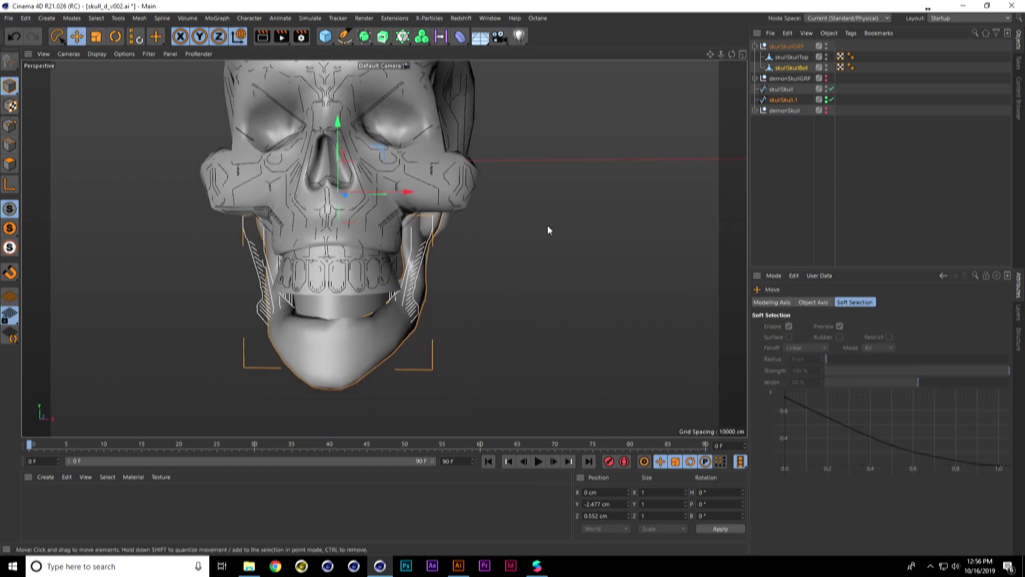
left_click_drag(463, 230, 476, 220, "alt")
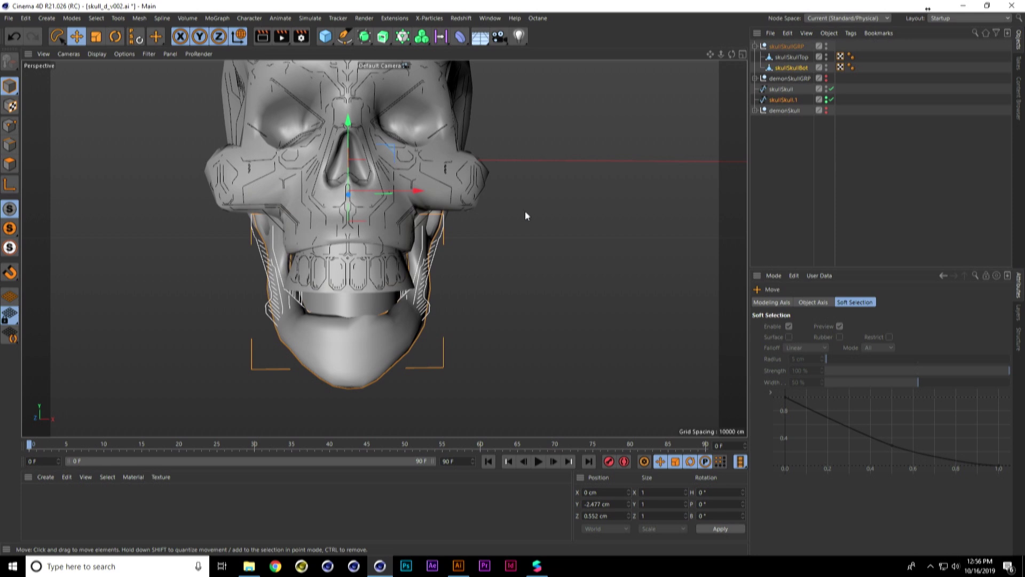
key("shift+c")
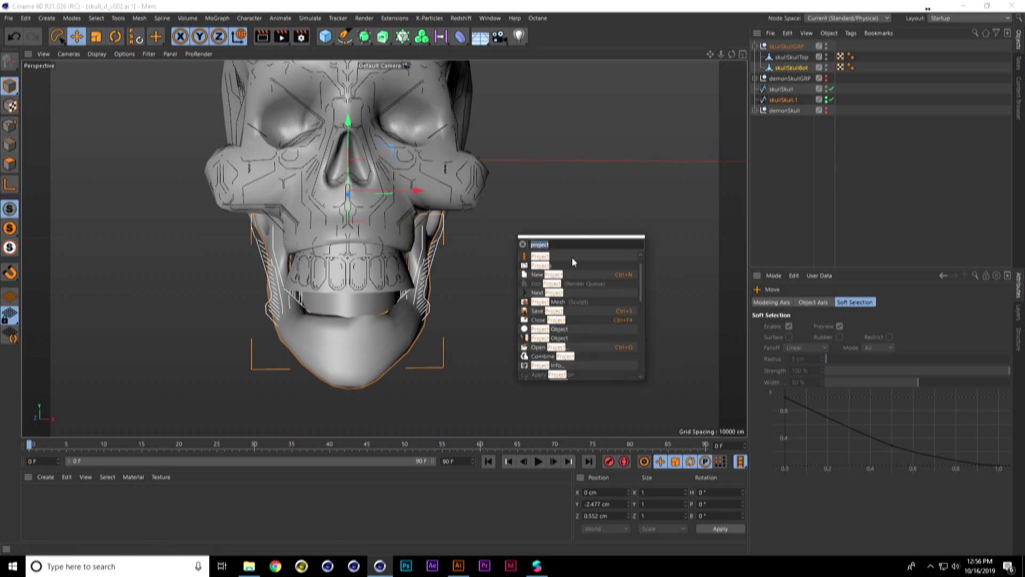
left_click(579, 244)
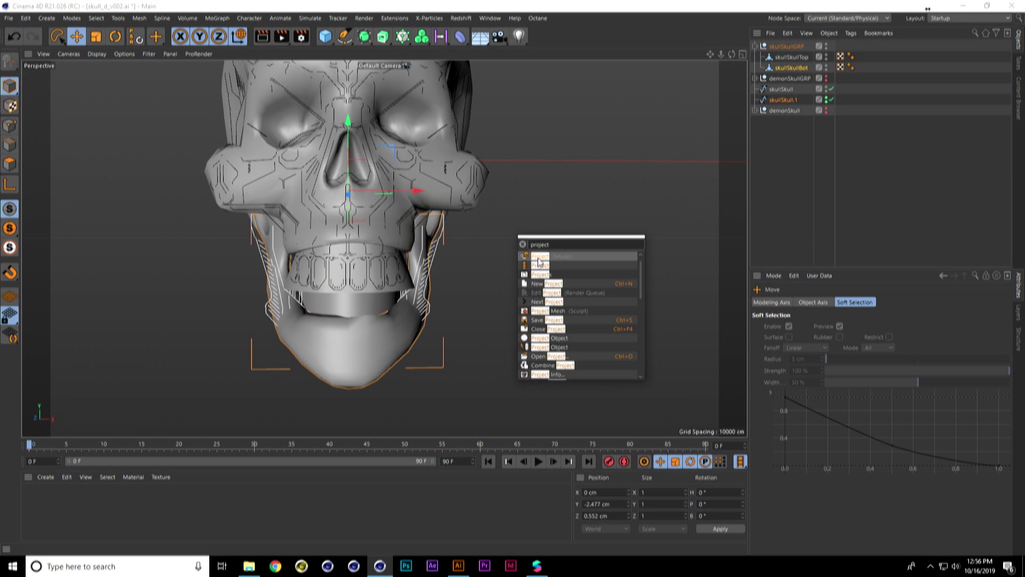
left_click(538, 260)
middle_click(603, 275)
middle_click(603, 368)
key("h")
left_click(776, 361)
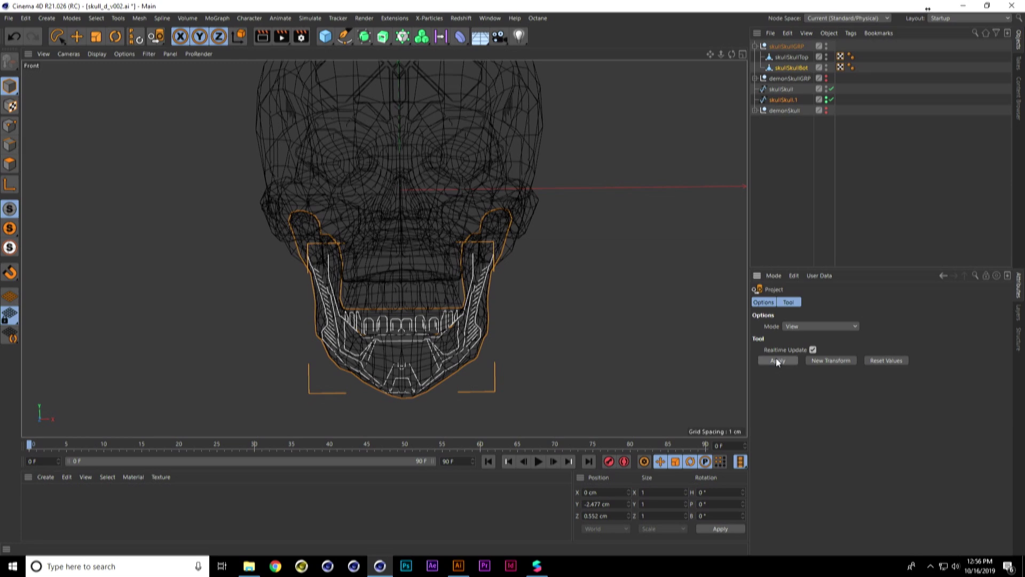
middle_click(519, 236)
middle_click(263, 129)
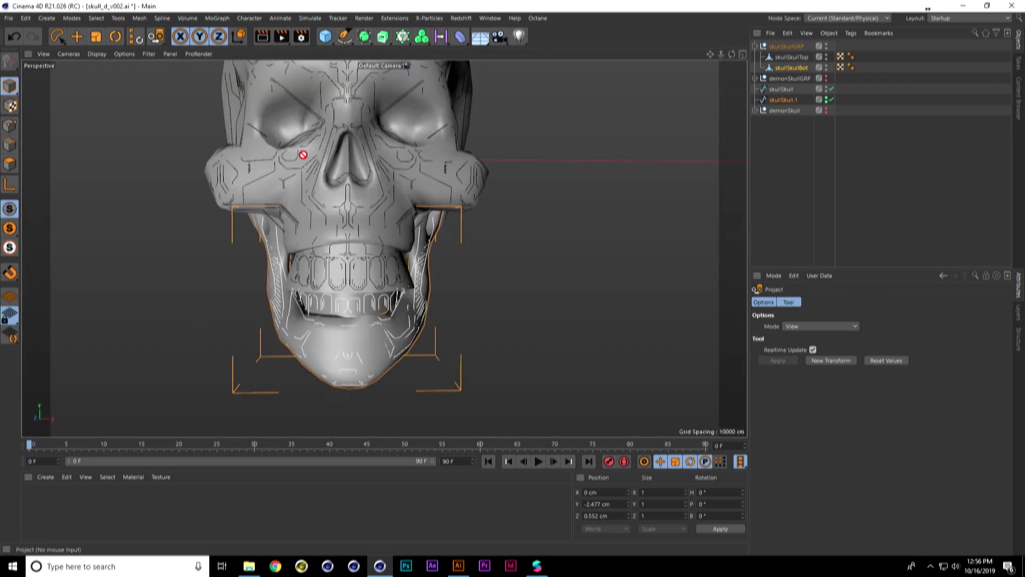
left_click_drag(570, 229, 524, 165, "alt")
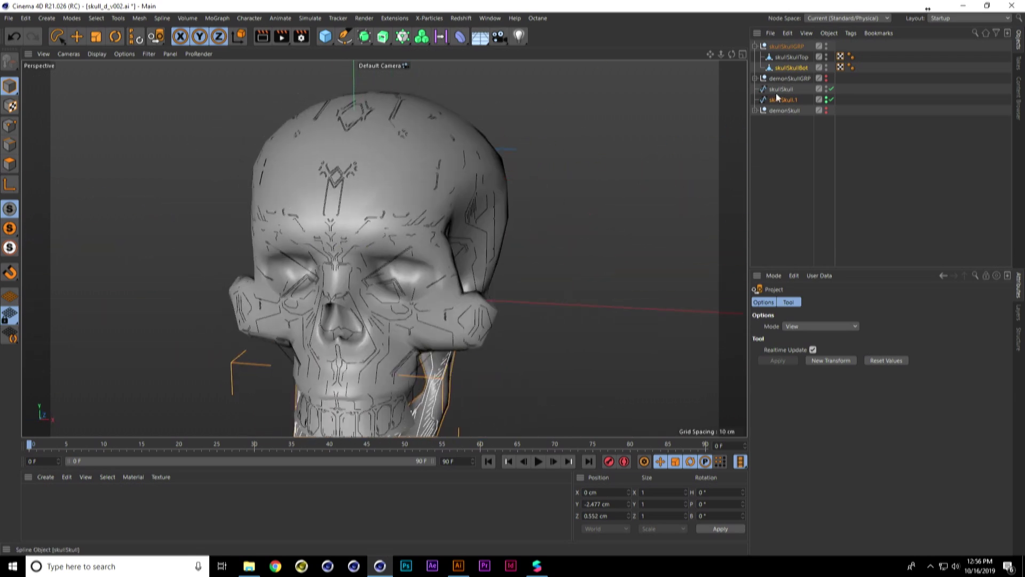
- Hide the skullSkullGRP meshes, clear the selection with the Move tool active, and inspect the projected splines from the side
double_click(826, 45, "alt")
middle_click_drag(573, 246, 567, 122, "alt")
key("e")
left_click(204, 162)
left_click_drag(203, 163, 402, 295, "alt")
middle_click(410, 290)
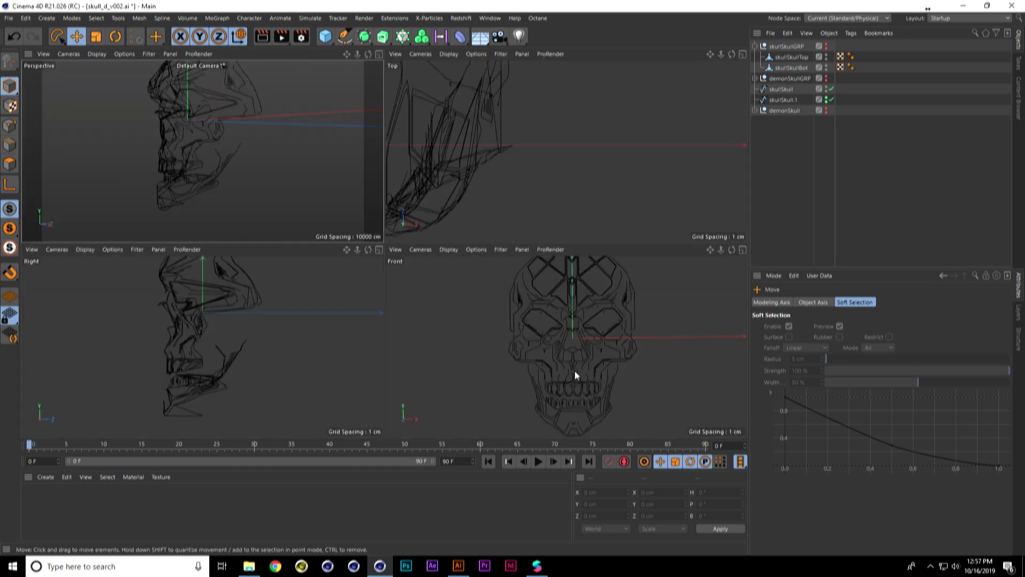
- In the right view, lasso the stray skullSkull points behind the upper teeth and move them forward to about Z -1.546 cm
middle_click(223, 338)
middle_click_drag(370, 198, 358, 299, "alt")
right_click_drag(294, 241, 432, 207, "alt")
middle_click_drag(406, 213, 386, 223, "alt")
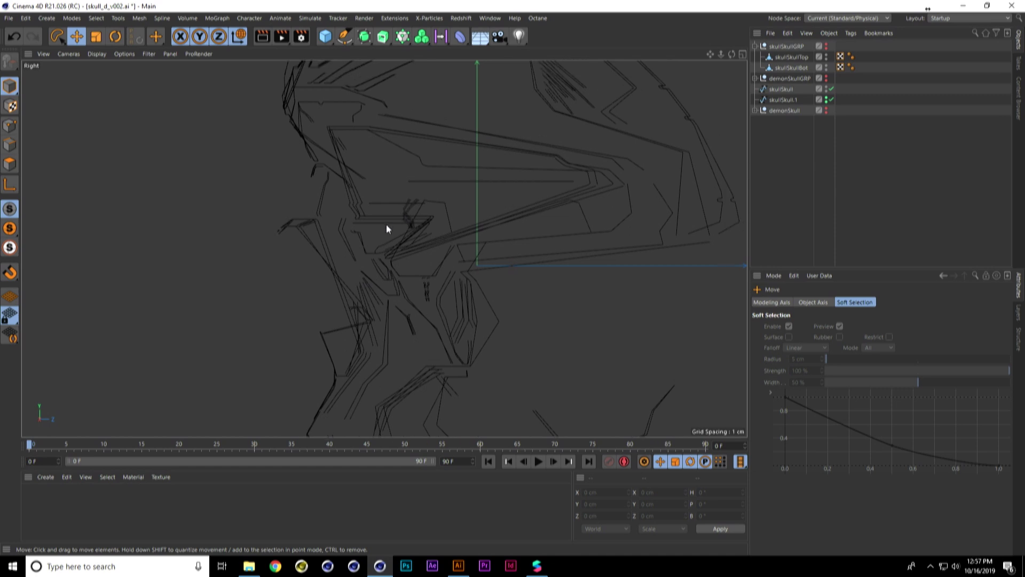
left_click(783, 89)
left_click(4, 125)
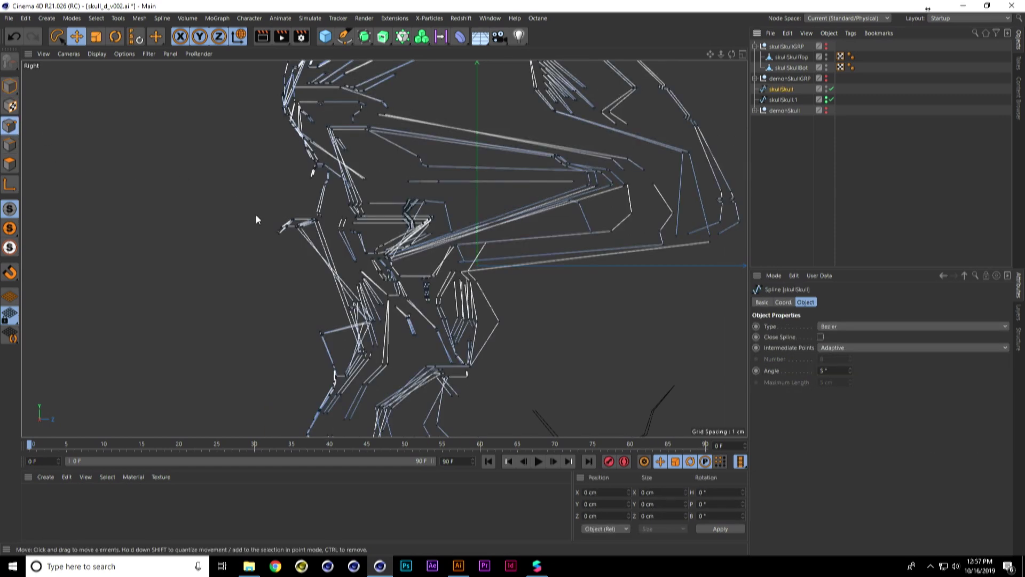
scroll(251, 207, "down", 6)
middle_click_drag(390, 197, 390, 185, "alt")
middle_click_drag(268, 258, 278, 232, "alt")
right_click_drag(338, 261, 368, 259, "alt")
middle_click_drag(440, 266, 452, 277, "alt")
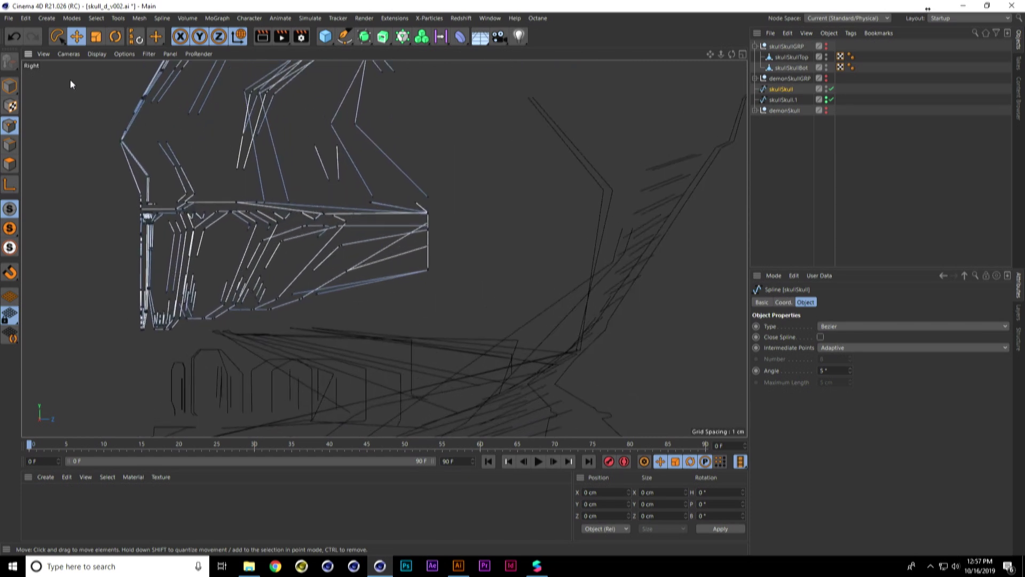
left_click_drag(59, 33, 98, 92)
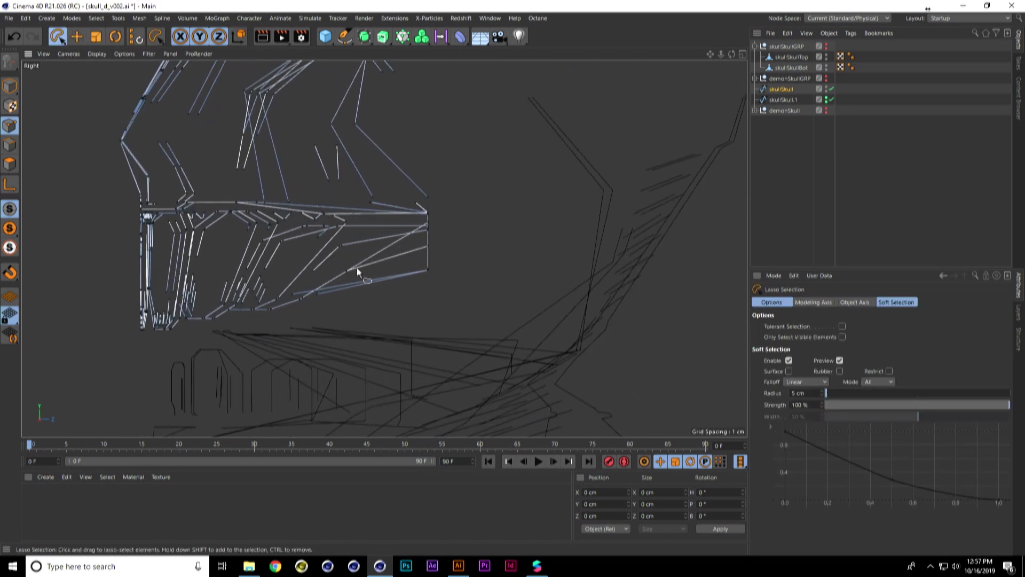
mouse_move(419, 314)
left_mouse_down()
mouse_move(459, 197)
mouse_move(376, 199)
mouse_move(394, 204)
left_mouse_up()
middle_click_drag(525, 154, 505, 156, "alt")
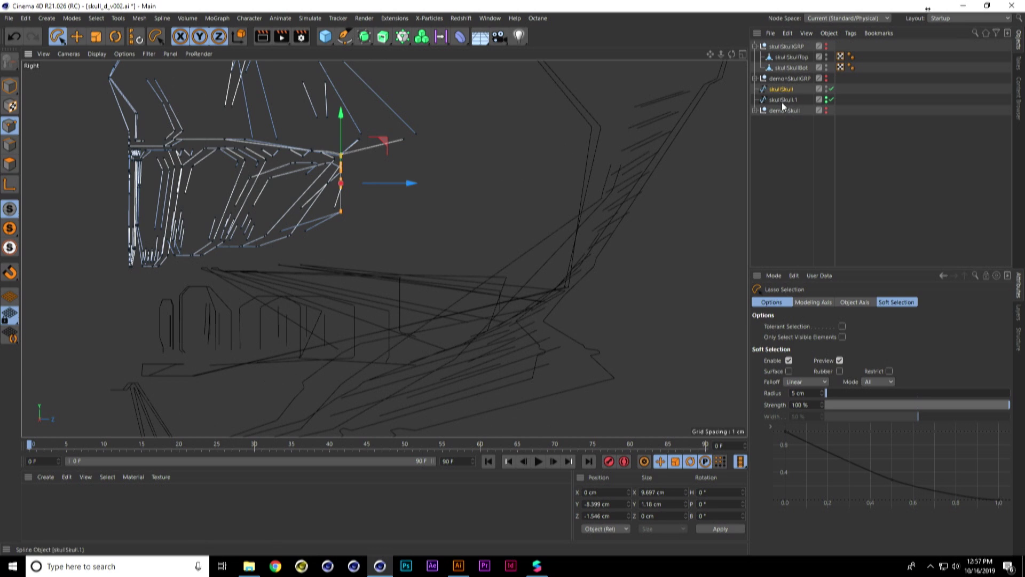
- Move the stray skullSkull.1 points above the lower teeth back to about Z 2.781 cm, and two more to about 1.257 cm
left_click(781, 100)
middle_click_drag(464, 268, 441, 213, "alt")
mouse_move(337, 220)
left_mouse_down()
mouse_move(187, 227)
mouse_move(320, 256)
mouse_move(354, 227)
mouse_move(341, 214)
mouse_move(609, 207)
mouse_move(597, 207)
left_mouse_up()
middle_click_drag(437, 197, 428, 171, "alt")
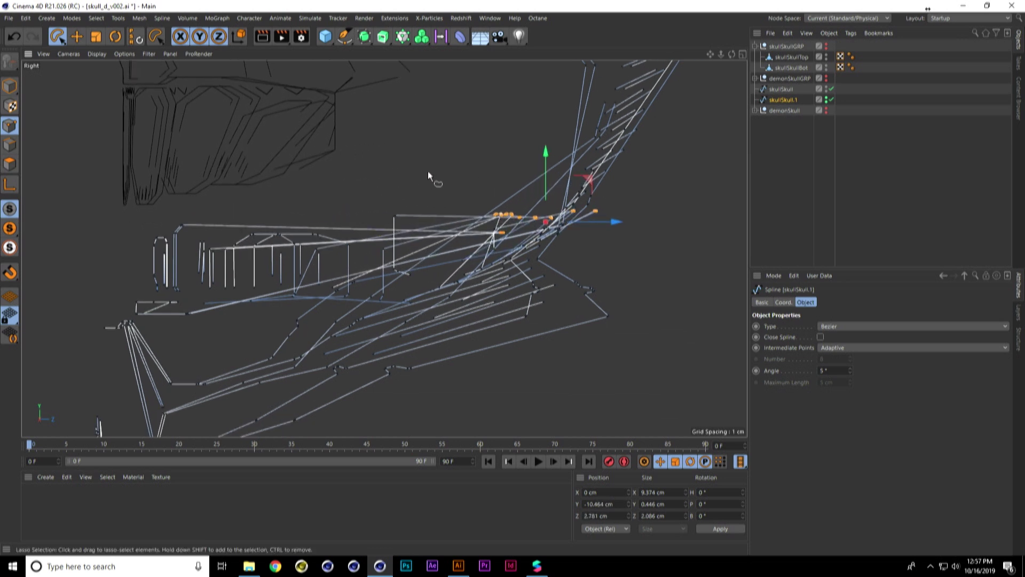
left_click_drag(378, 209, 380, 214)
left_click_drag(443, 173, 510, 184)
middle_click(268, 215)
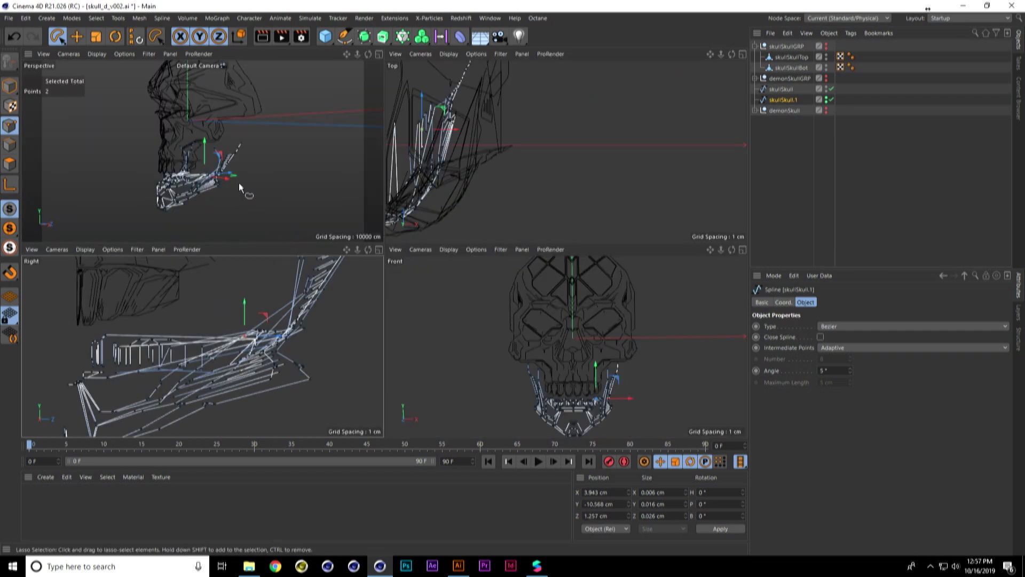
- Lasso three misplaced skullSkull.1 points in the perspective view and move them forward to about Z -4.075 cm in the right view
middle_click(238, 182)
left_click_drag(403, 279, 462, 242, "alt")
mouse_move(465, 173)
left_mouse_down()
mouse_move(449, 251)
mouse_move(470, 182)
left_mouse_up()
middle_click(457, 234)
middle_click(317, 344)
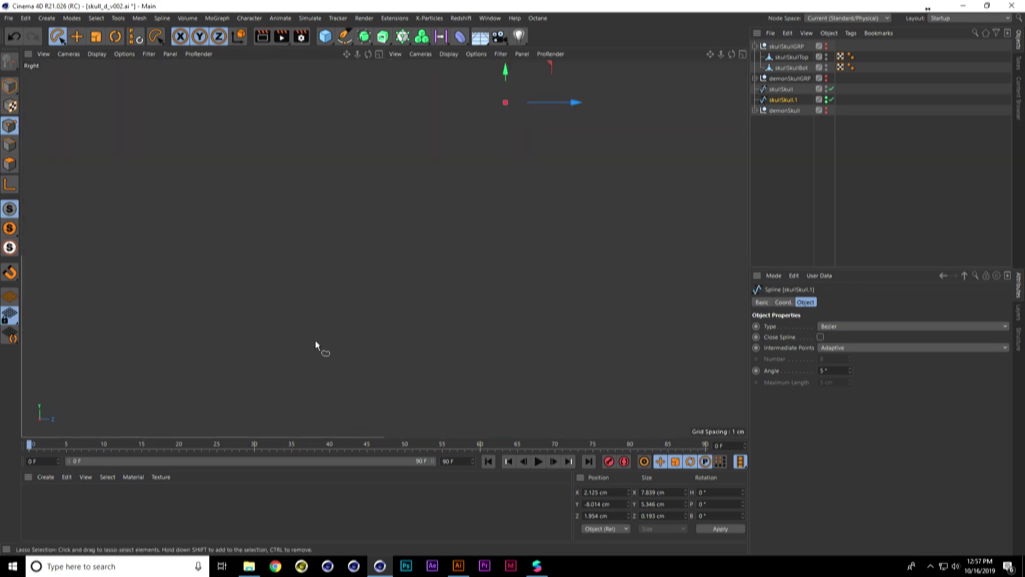
left_click_drag(569, 105, 281, 130)
middle_click(311, 225)
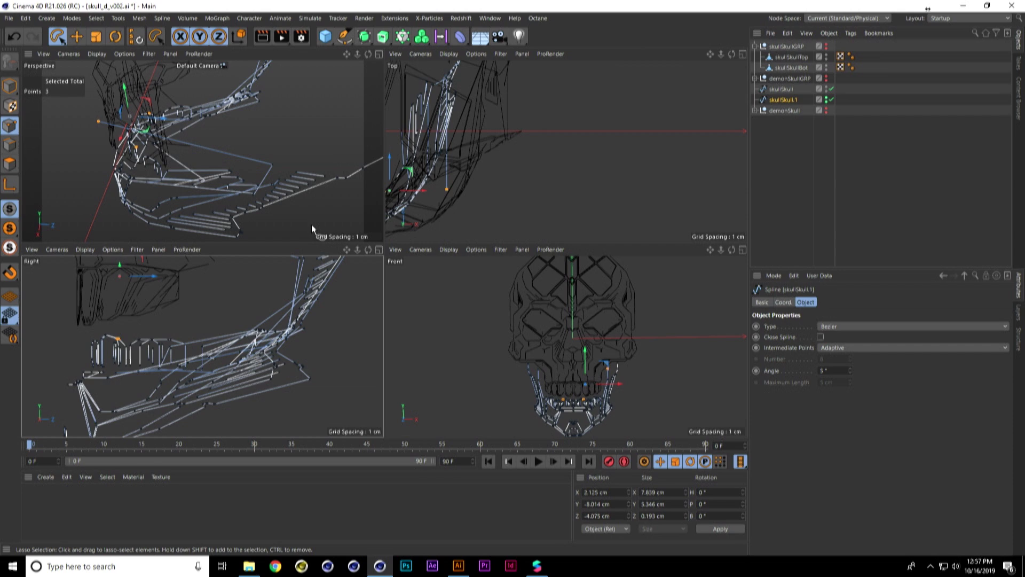
- Isolate the single skullSkull.1 point jutting out in front of the face and move it back to about Z 2.027 cm
middle_click(278, 152)
scroll(307, 187, "up", 5)
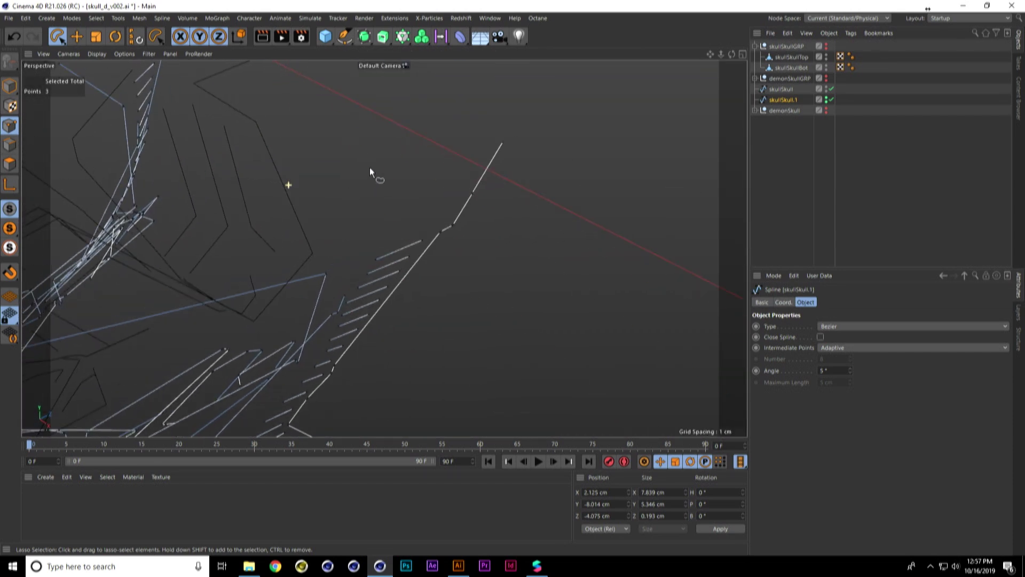
scroll(286, 187, "down", 5)
mouse_move(238, 248)
left_mouse_down()
mouse_move(261, 237)
mouse_move(273, 272)
left_mouse_up()
middle_click(273, 273)
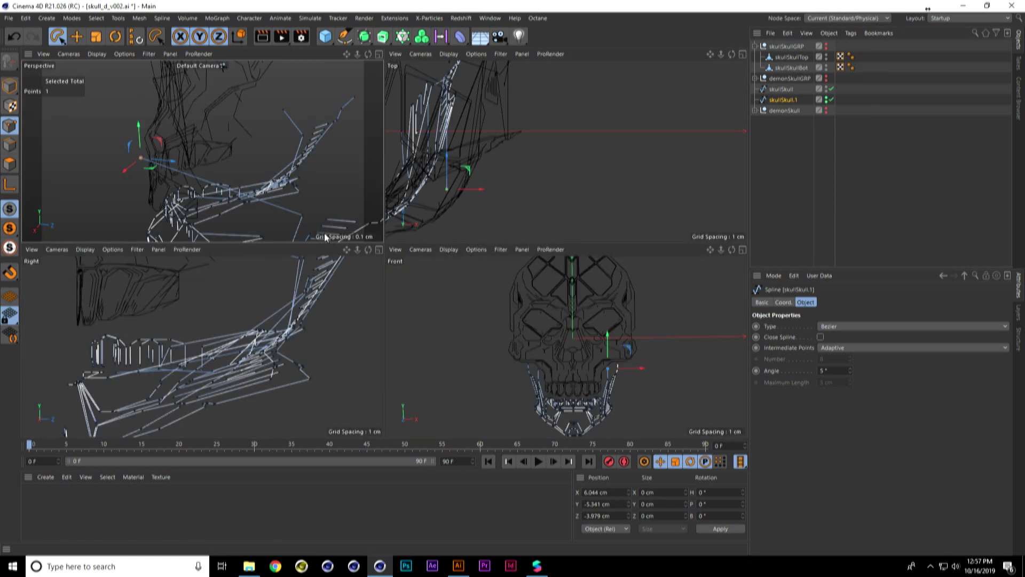
middle_click(270, 353)
scroll(384, 243, "down", 5)
scroll(384, 244, "up", 6)
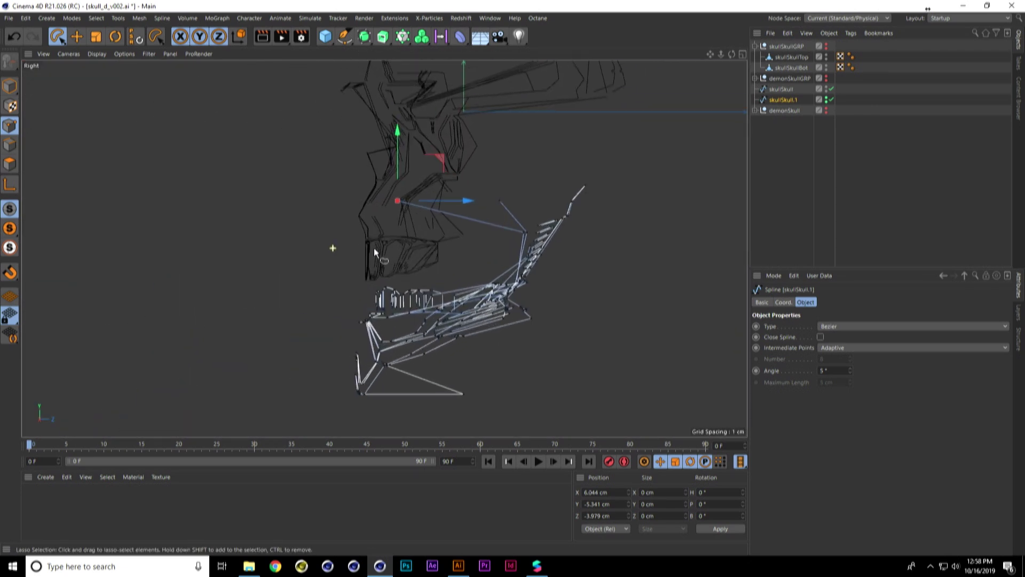
left_click_drag(395, 145, 443, 208)
left_click_drag(506, 171, 664, 175)
middle_click_drag(655, 222, 540, 224, "alt")
- Return to the Move tool and Model mode, and examine the cleaned-up skull splines from several angles in the perspective view
middle_click(447, 211)
middle_click(304, 176)
left_click_drag(230, 179, 307, 192, "alt")
scroll(439, 209, "down", 3)
left_click(77, 38)
left_click_drag(169, 105, 75, 120, "alt")
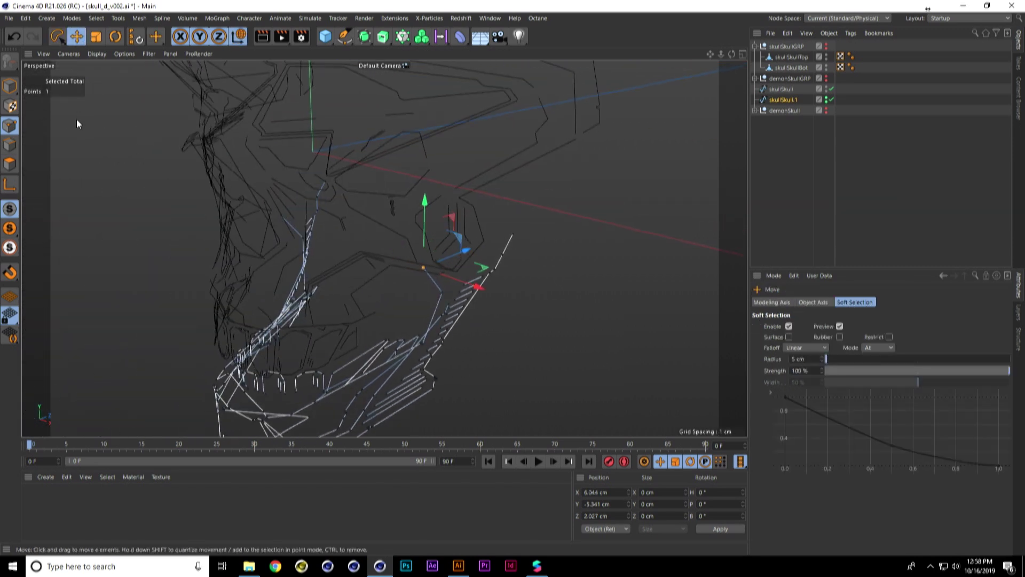
left_click(10, 86)
left_click(487, 179)
left_click_drag(482, 181, 600, 193, "alt")
scroll(599, 193, "down", 5)
middle_click_drag(571, 180, 556, 219, "alt")
mouse_move(556, 219)
left_mouse_down("alt")
mouse_move(508, 181)
mouse_move(640, 203)
mouse_move(721, 185)
left_mouse_up("alt")
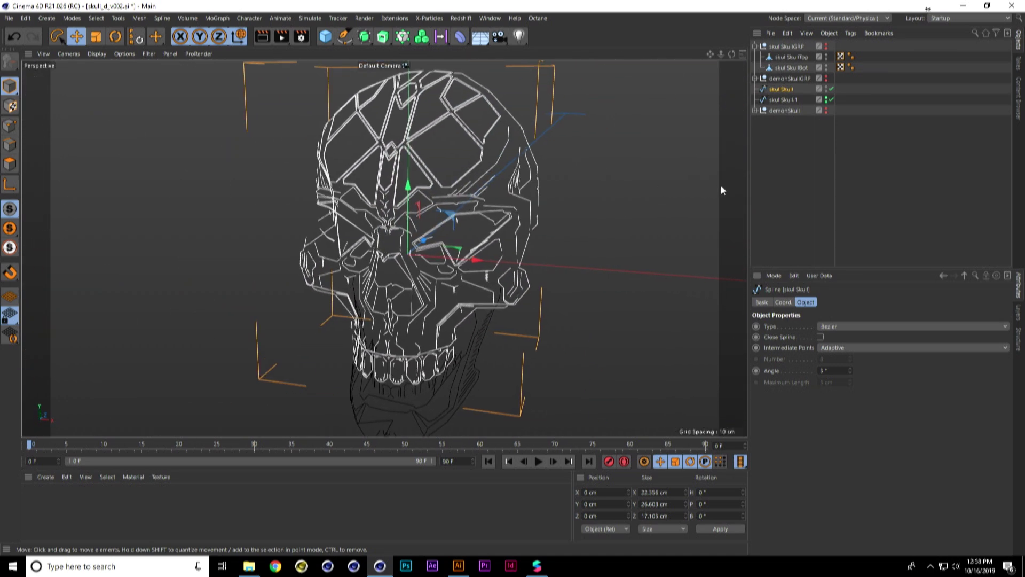
left_click(656, 199)
left_click_drag(635, 219, 412, 223, "alt")
left_click_drag(278, 248, 577, 244, "alt")
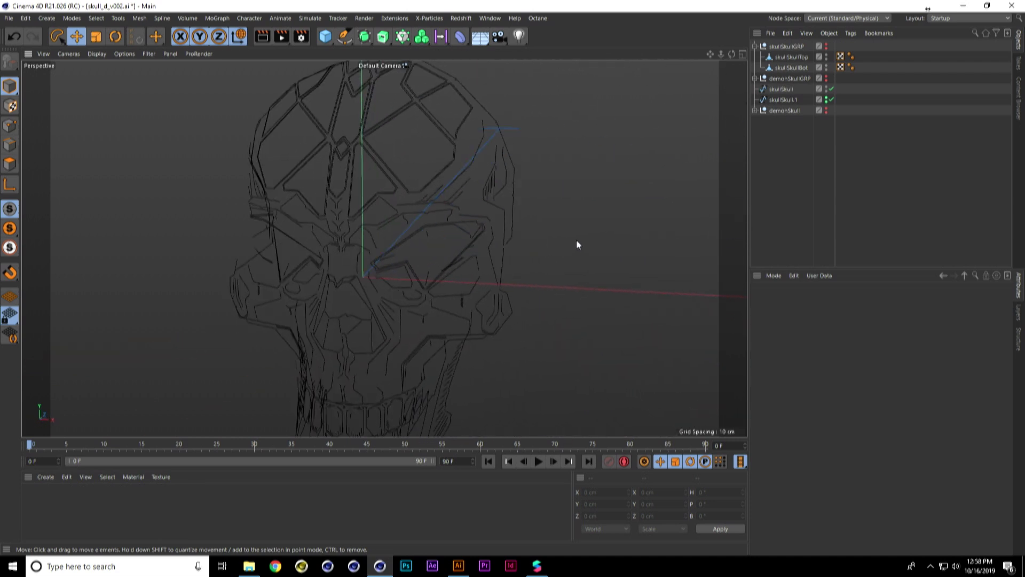
- Group the skullSkull and skullSkull.1 splines under a null named skullSkullNullGRP
left_click(781, 89)
left_click(783, 100, "shift")
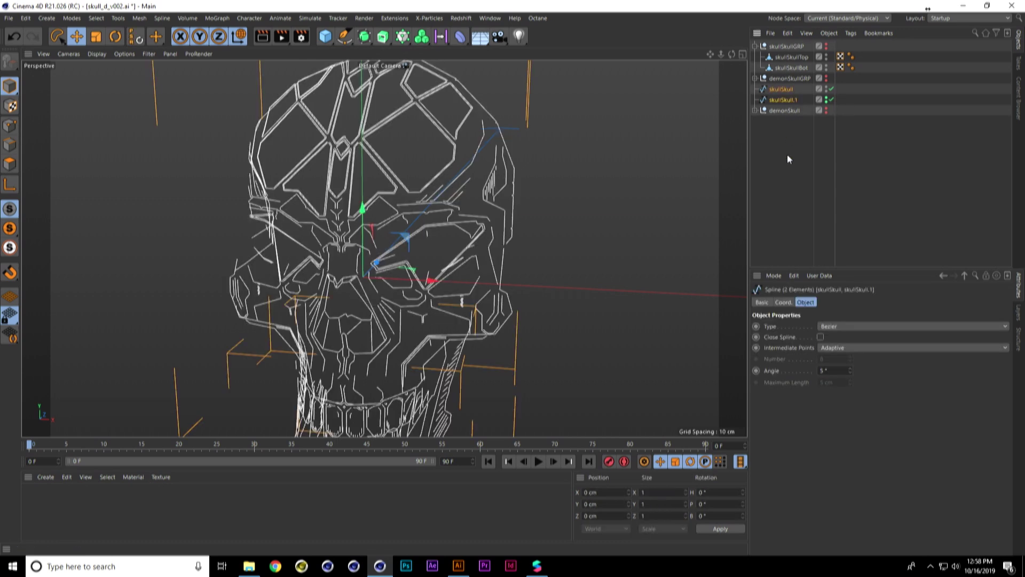
left_click_drag(620, 211, 675, 146, "alt")
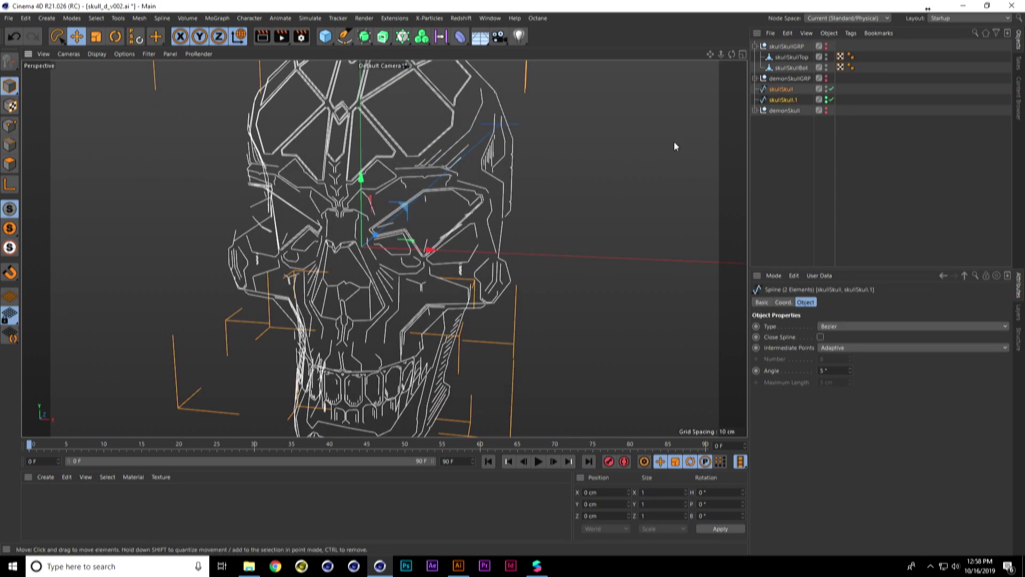
left_click(827, 89)
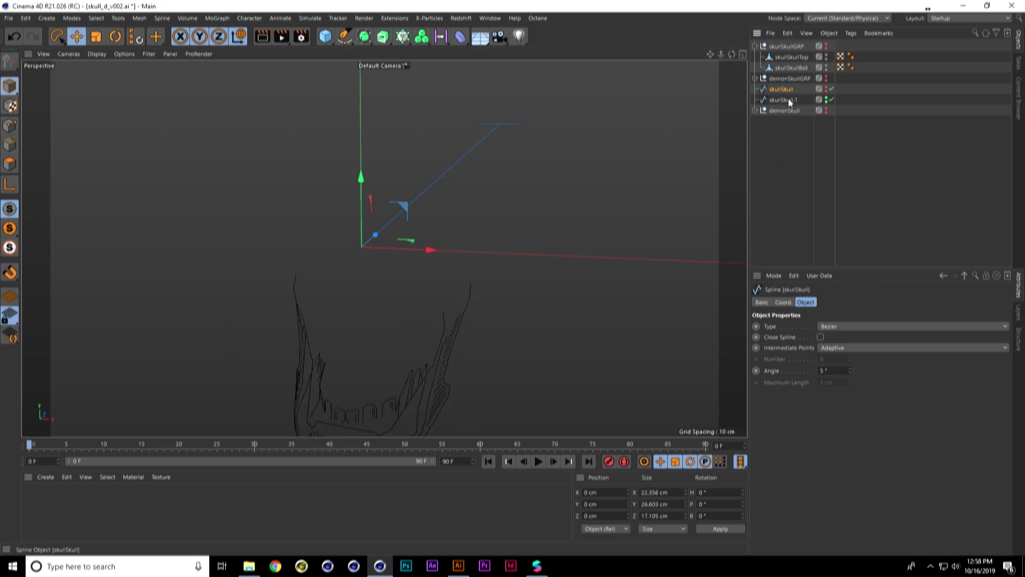
key("alt+g")
double_click(776, 89)
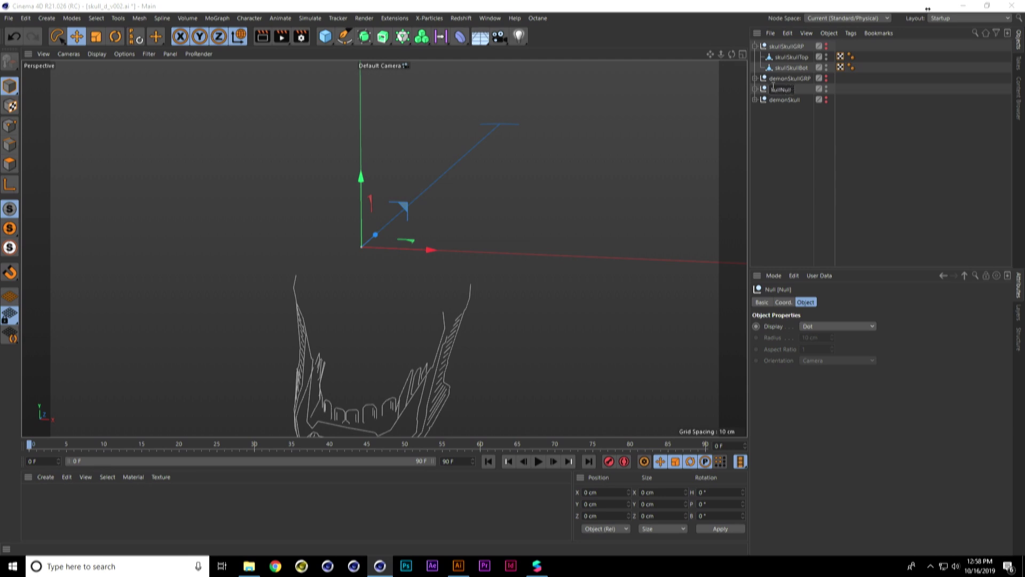
type("skullSkullNullGRP")
key("Return")
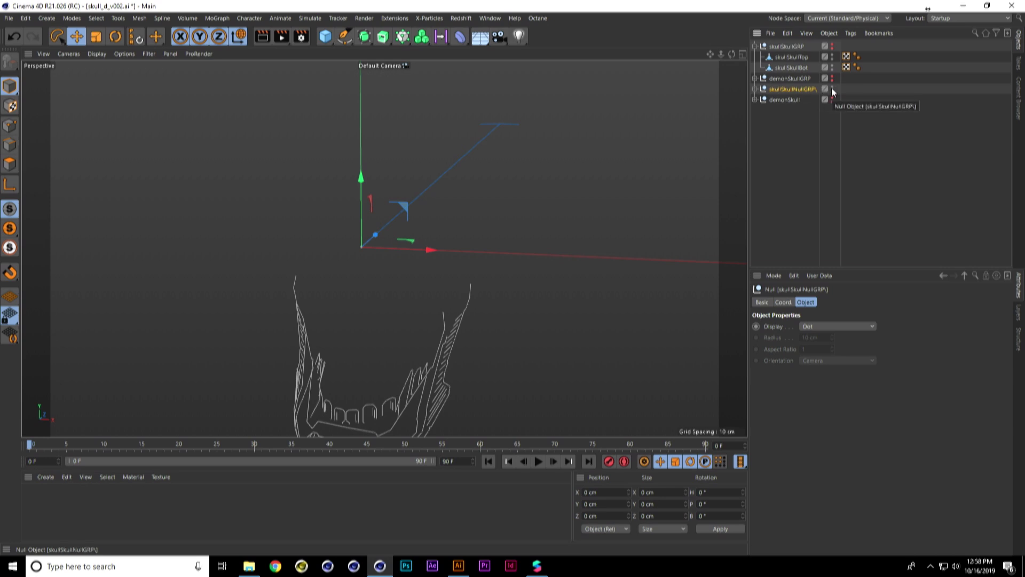
- Expand skullSkullNullGRP, restore the default visibility of both splines inside it, and hide the whole group
scroll(564, 195, "down", 2)
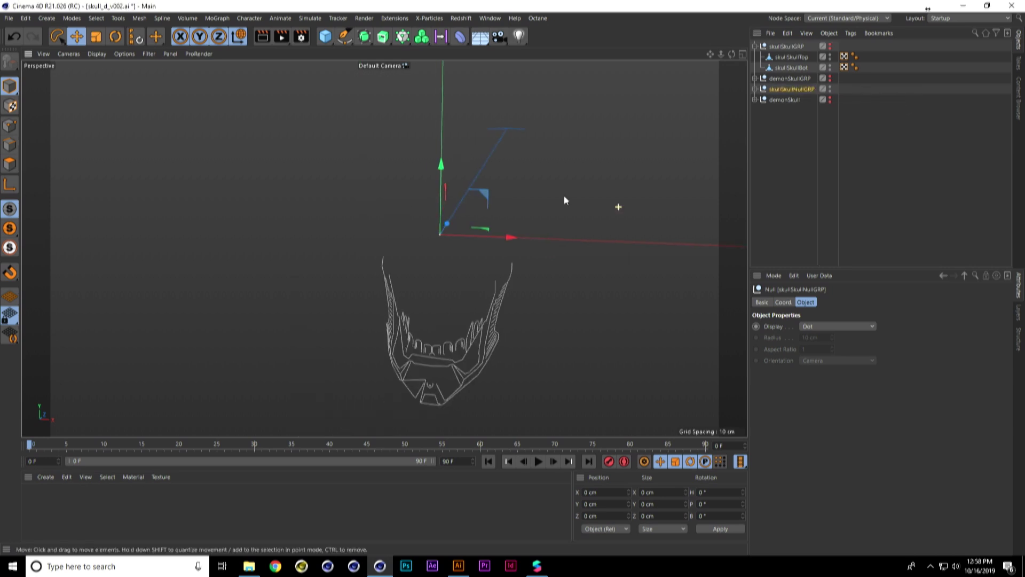
left_click(755, 89)
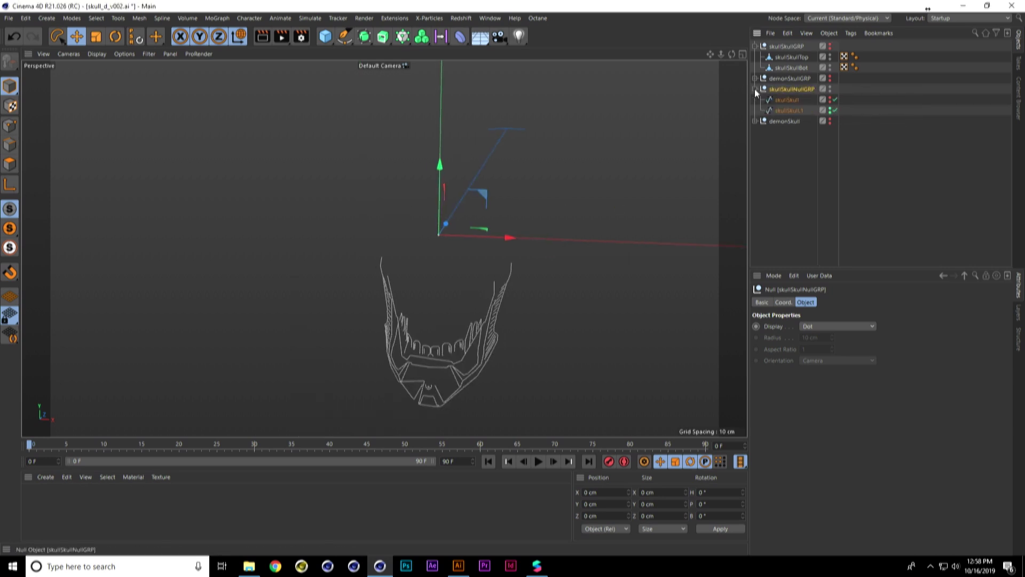
left_click(830, 108)
left_click(834, 111)
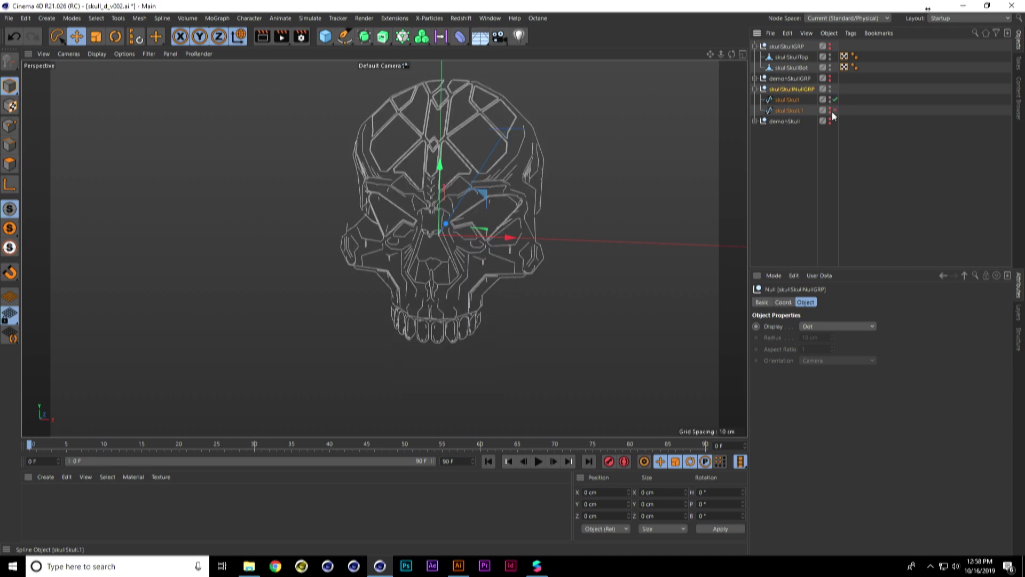
left_click(834, 110)
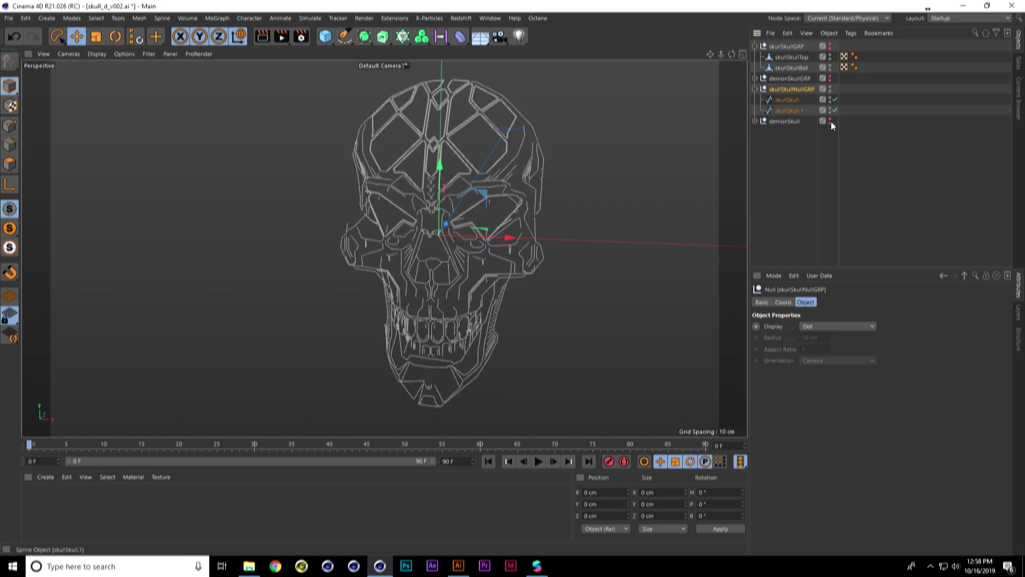
left_click(831, 88)
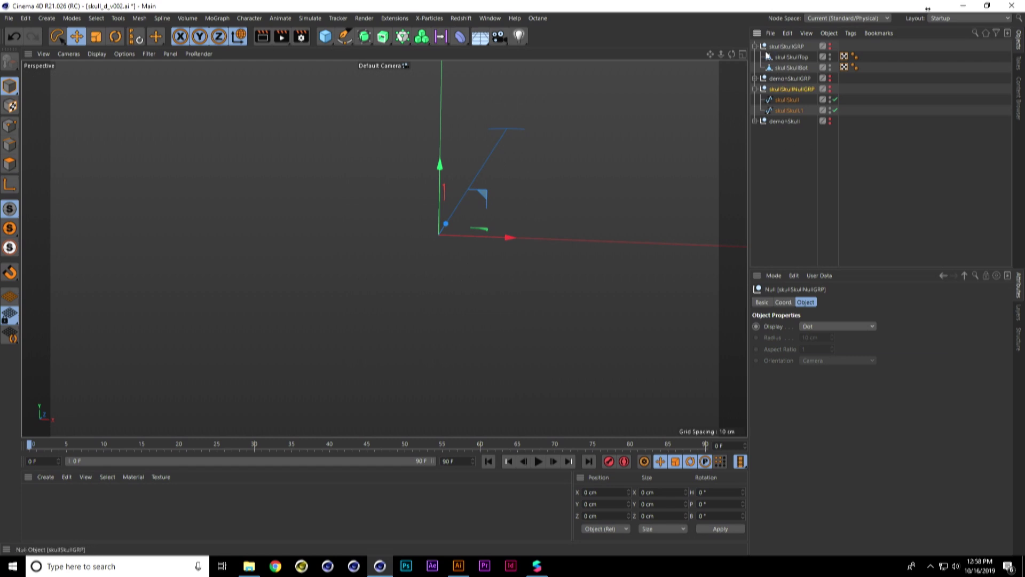
- Collapse skullSkullGRP, select demonSkull with all its child paths, and merge them into one spline with Connect Objects + Delete
left_click(755, 47)
left_click(757, 99)
left_click(757, 99)
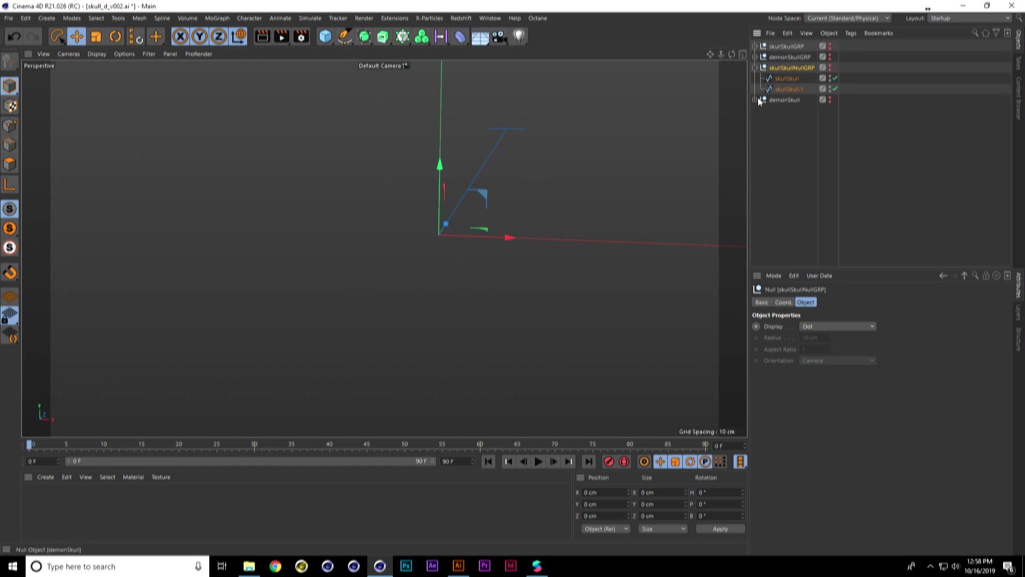
left_click(756, 99)
middle_click(787, 99)
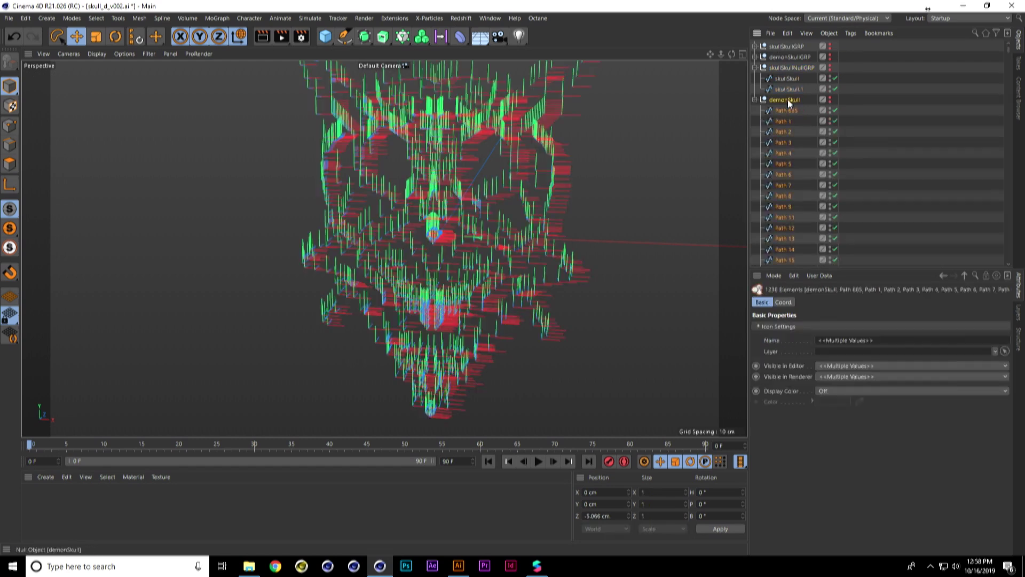
right_click(788, 99)
key("Escape")
right_click(785, 100)
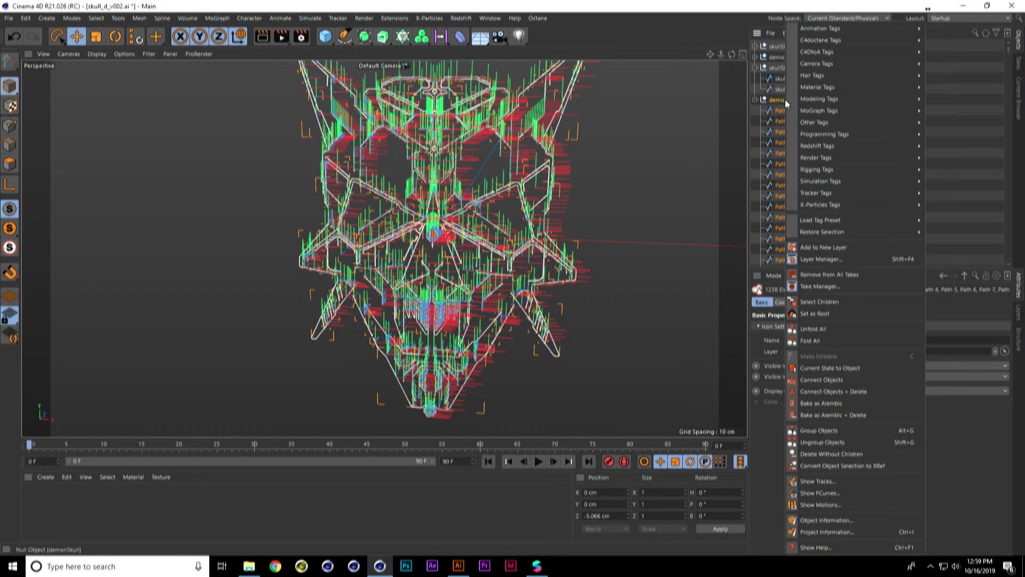
left_click(851, 392)
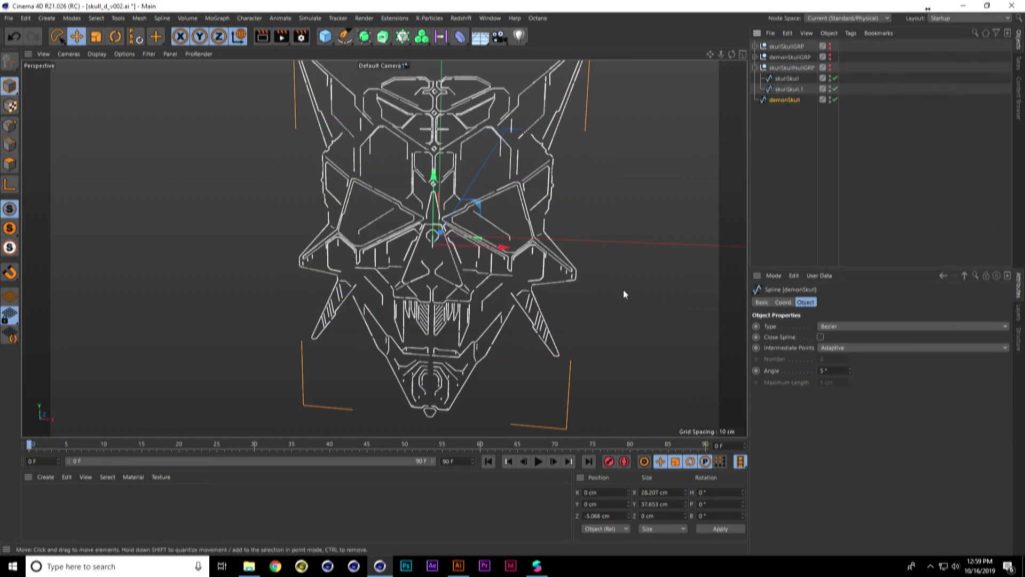
- Lasso-select all lower jaw points of the demonSkull spline in Points mode
scroll(537, 265, "up", 2)
scroll(565, 249, "down", 2)
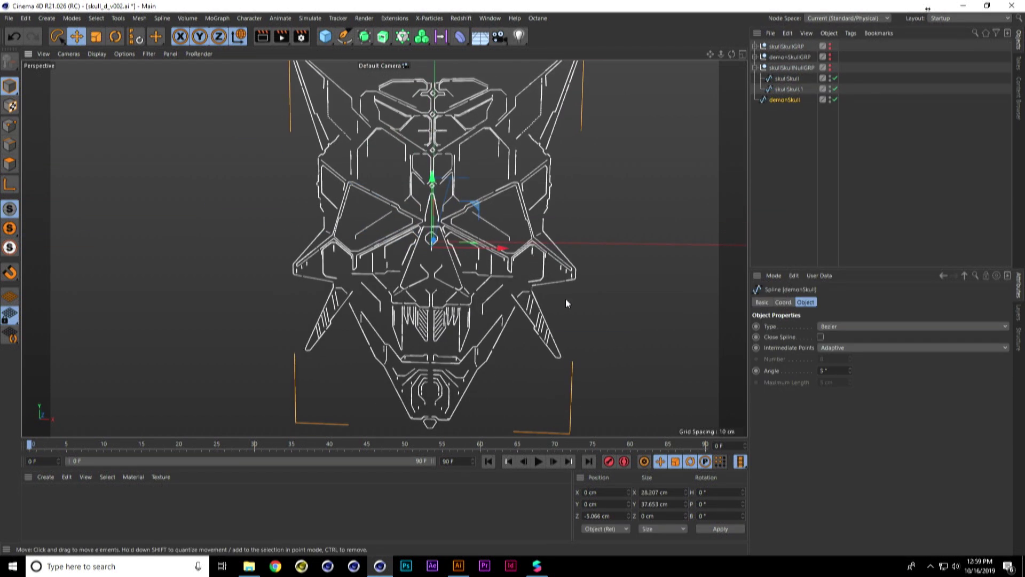
scroll(540, 230, "up", 3)
scroll(540, 229, "up", 5)
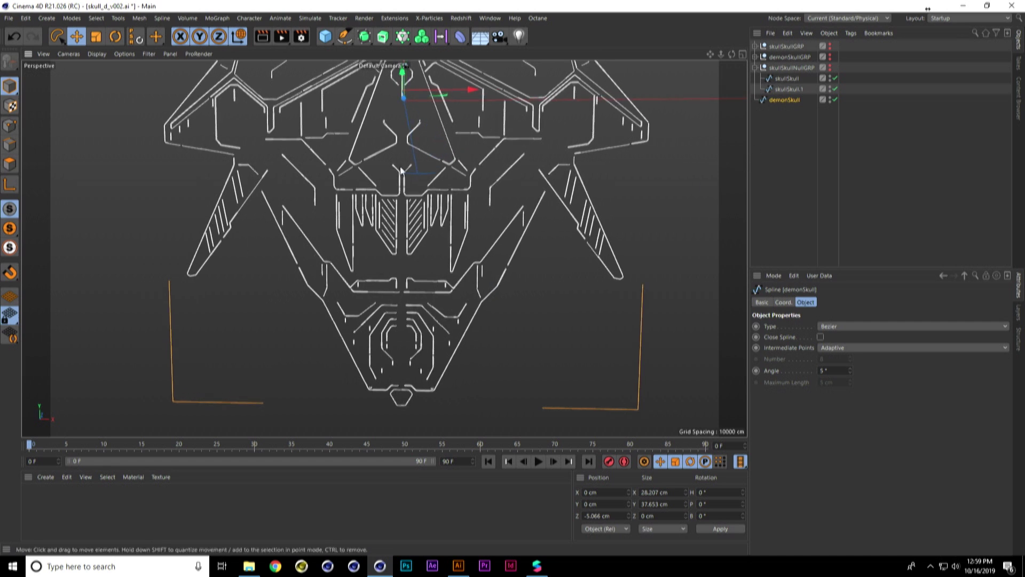
key("8")
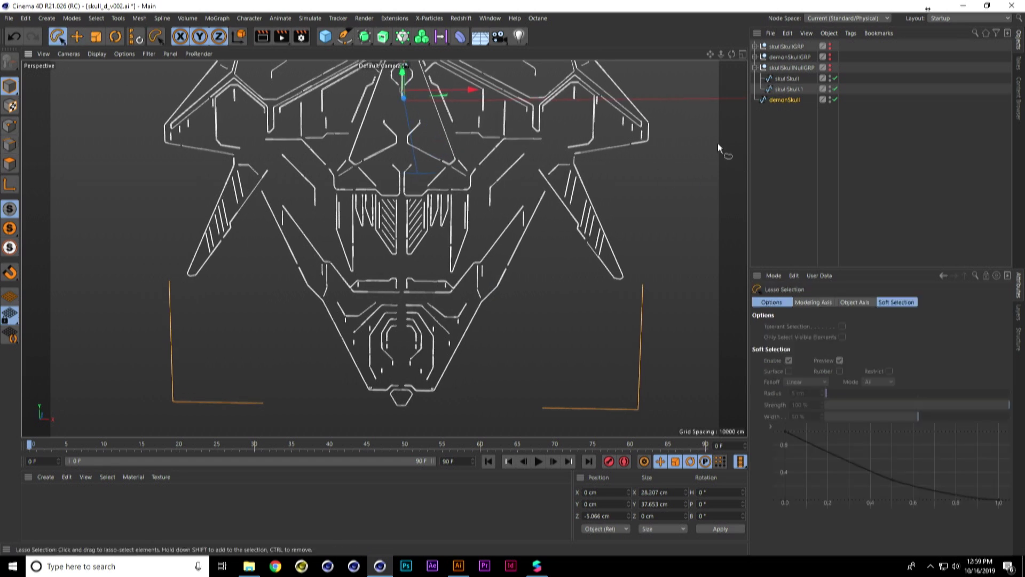
left_click(9, 125)
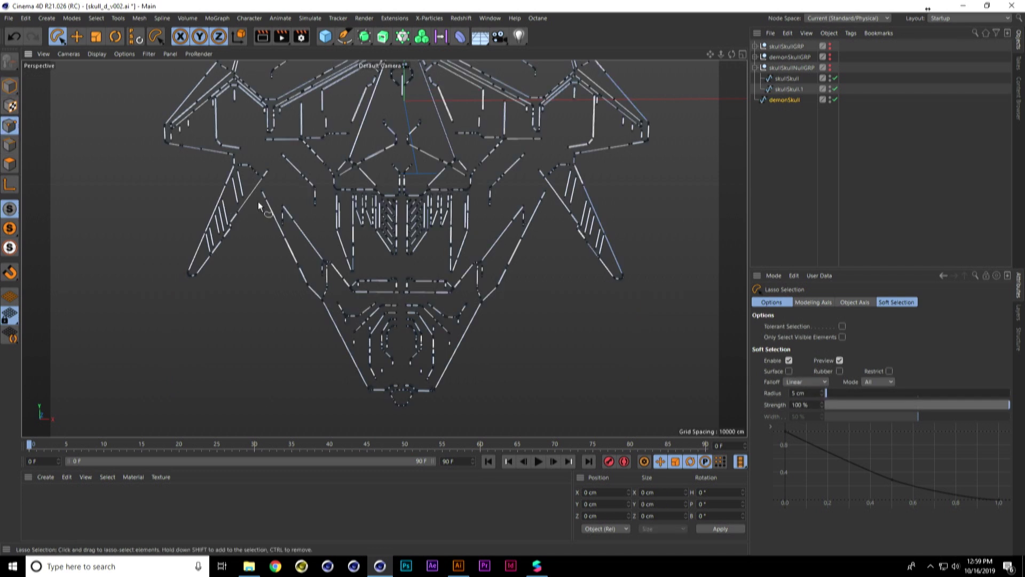
mouse_move(263, 185)
left_mouse_down()
mouse_move(333, 245)
mouse_move(355, 280)
mouse_move(396, 270)
mouse_move(459, 278)
mouse_move(512, 209)
mouse_move(547, 185)
mouse_move(524, 350)
mouse_move(280, 392)
mouse_move(275, 347)
left_mouse_up()
- Switch to the Front view and split the selected jaw points into a separate spline
middle_click(463, 300)
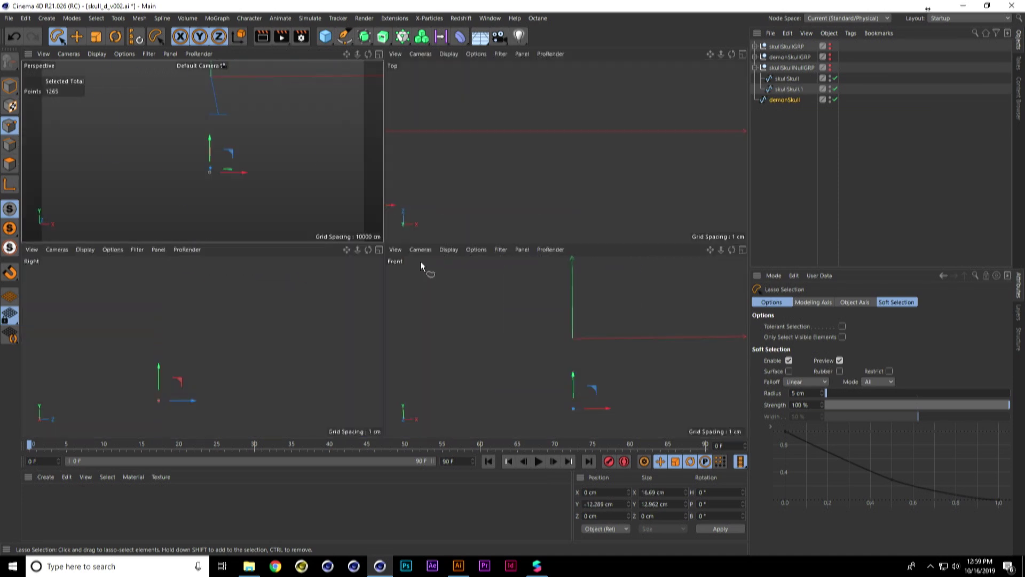
middle_click(421, 264)
scroll(462, 342, "up", 3)
scroll(462, 342, "down", 8)
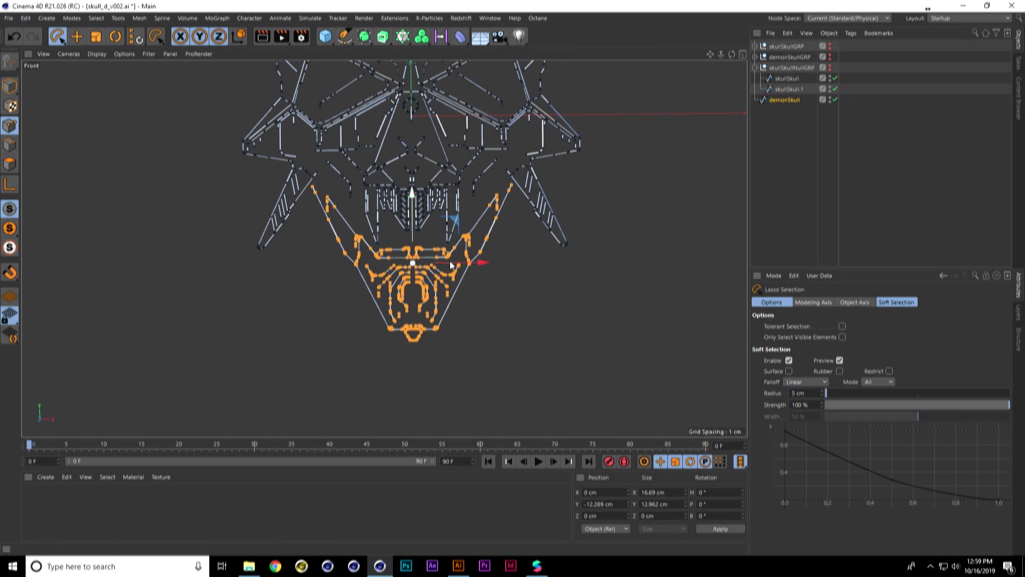
key("shift+c")
type("spl")
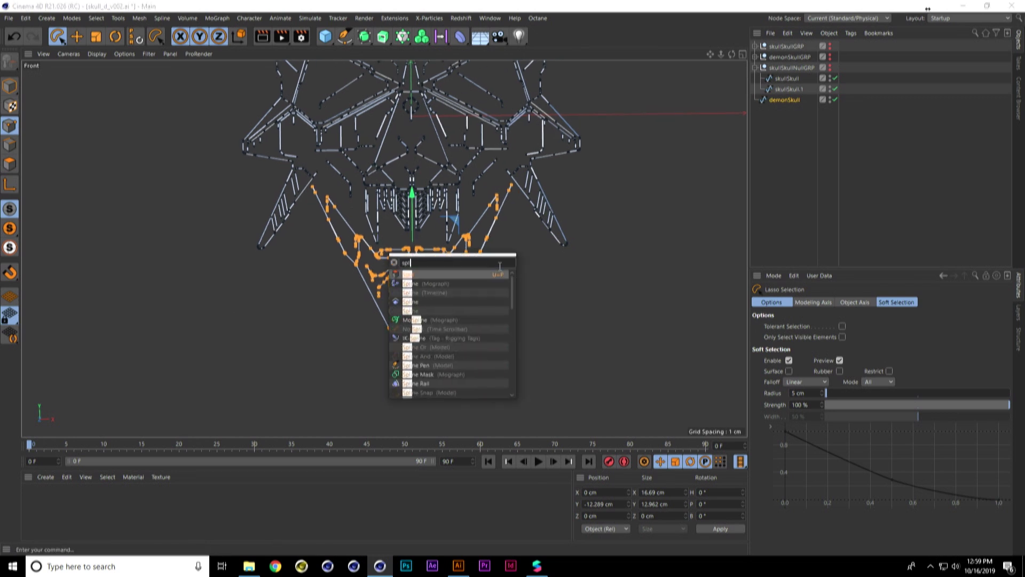
type("it")
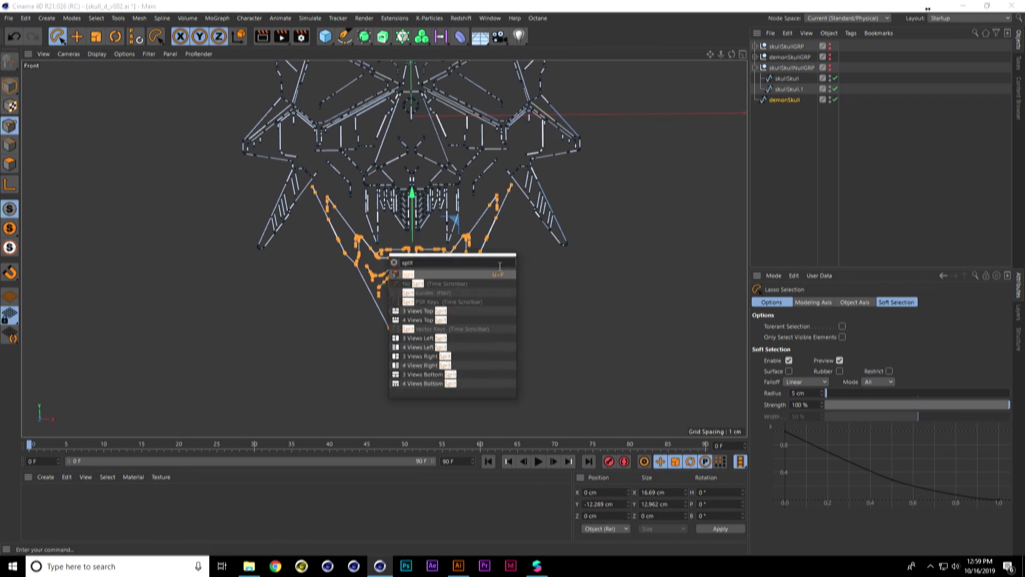
left_click(409, 275)
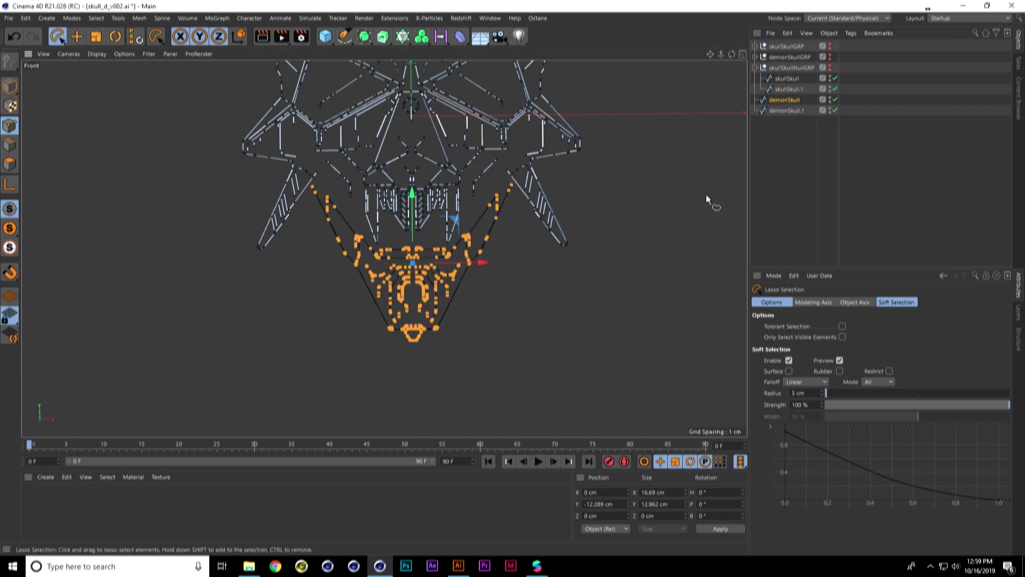
- Remove the split-off jaw points from the original demonSkull spline, and check demonSkull and demonSkull.1 individually
left_click(789, 99)
middle_click_drag(594, 206, 572, 223)
left_click(522, 250)
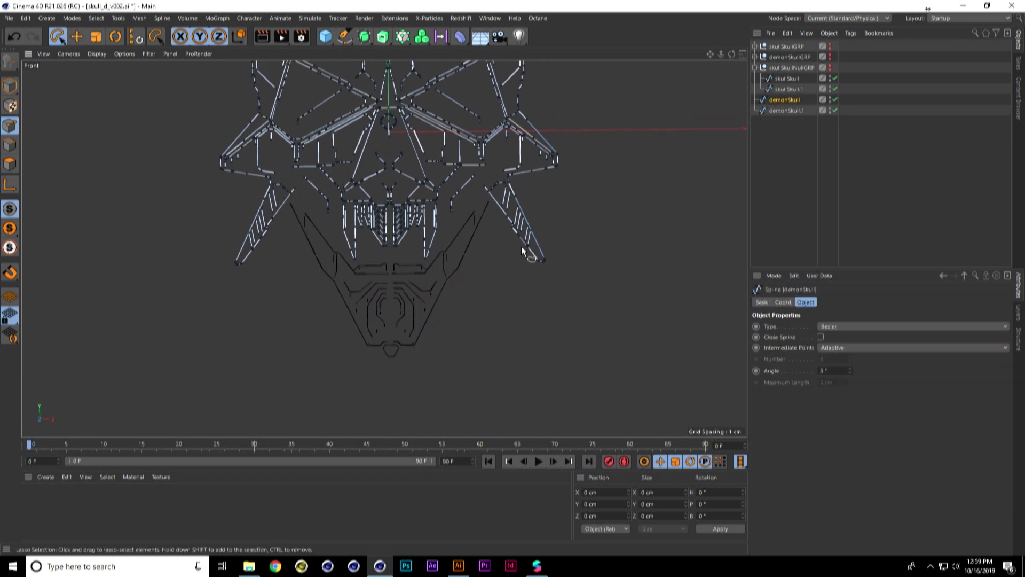
left_click(787, 110)
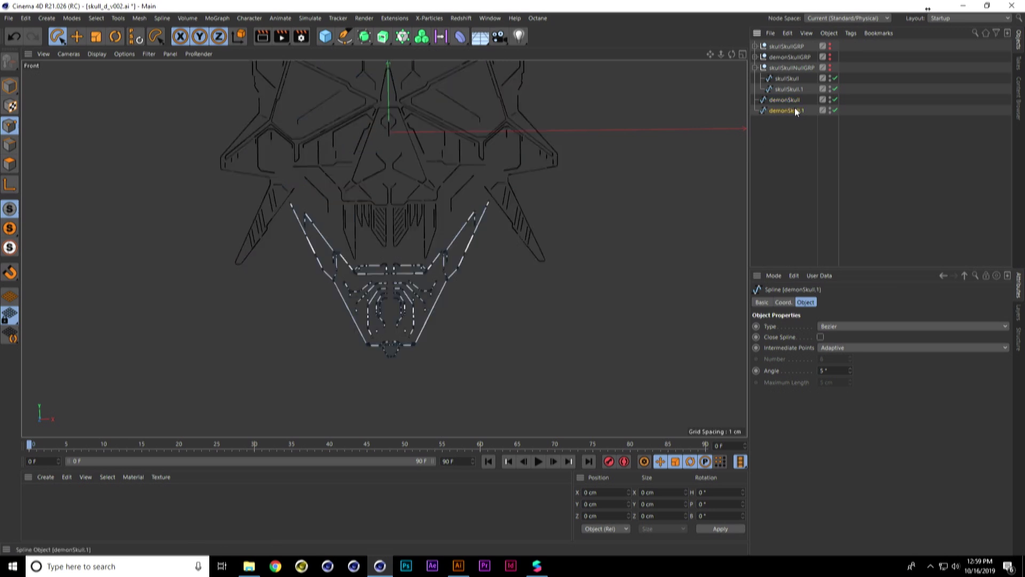
middle_click_drag(534, 136, 536, 178)
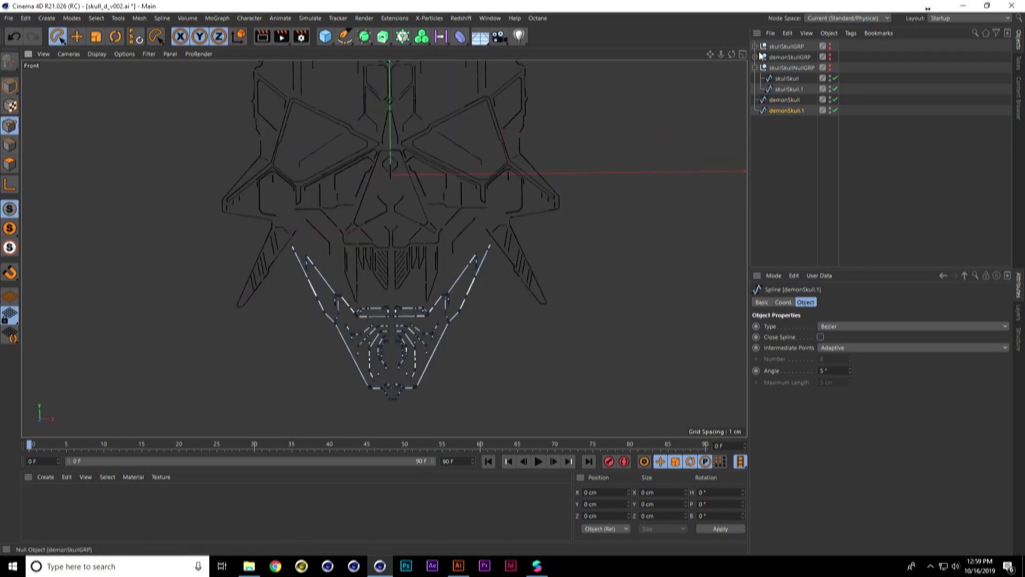
- Collapse skullSkullNullGRP, move it directly below skullSkullGRP, and expand demonSkullGRP
left_click(756, 68)
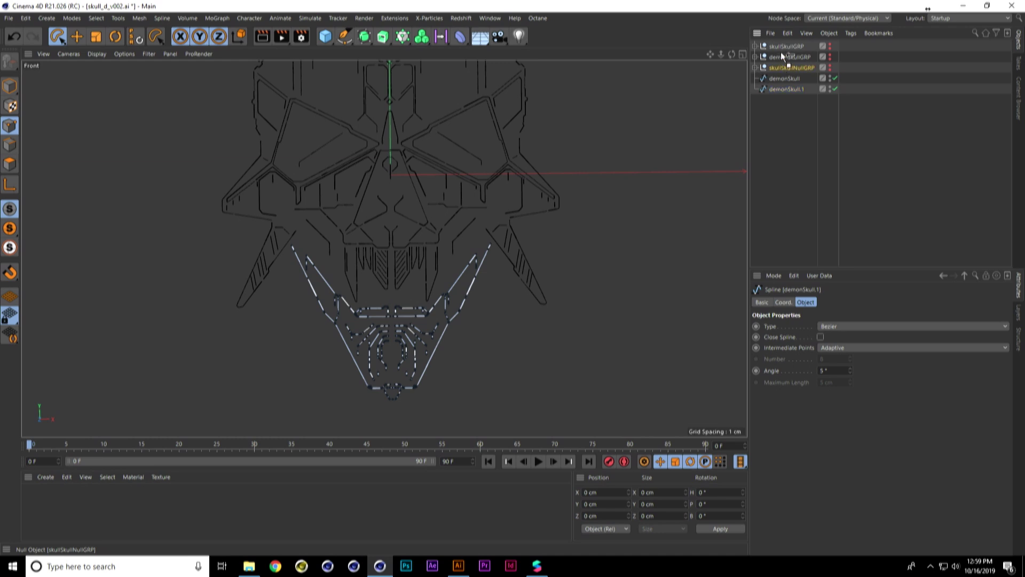
left_click_drag(781, 49, 781, 50)
left_click(791, 67)
left_click(755, 68)
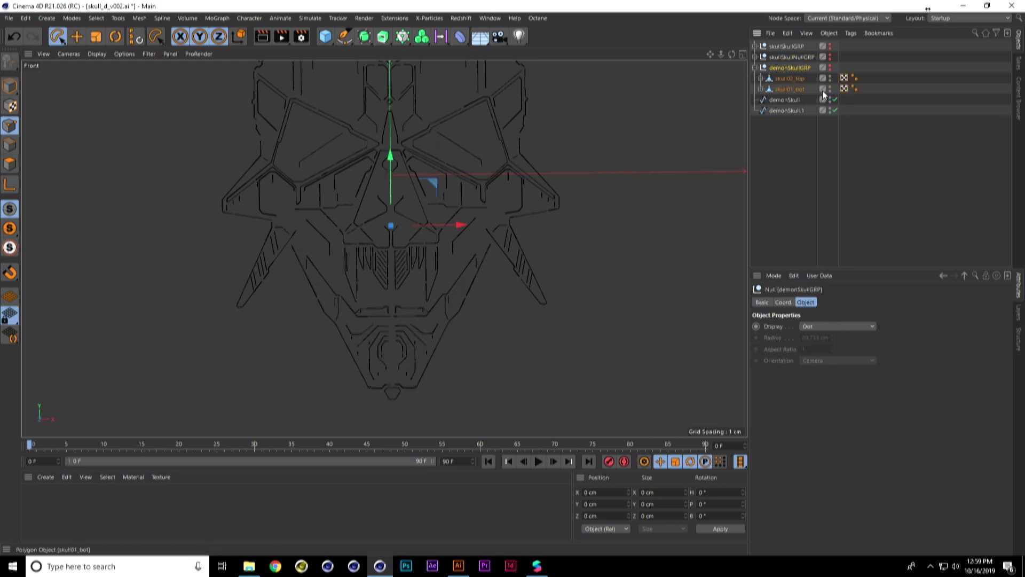
- Restore the visibility of demonSkullGRP and hide the skull01_bot mesh inside it
left_click(830, 68, "alt")
middle_click_drag(570, 118, 567, 154, "alt")
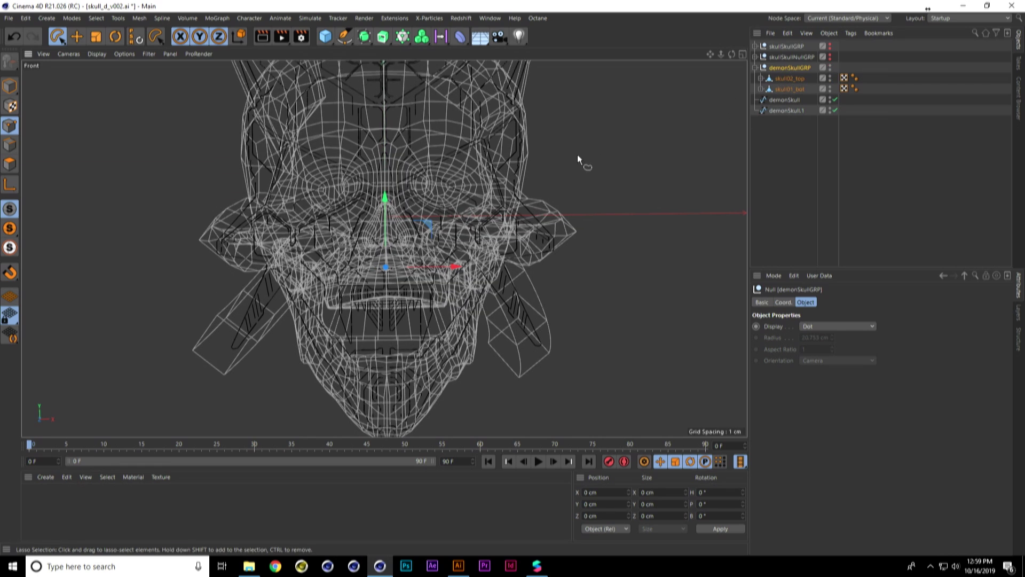
left_click(829, 87, "alt")
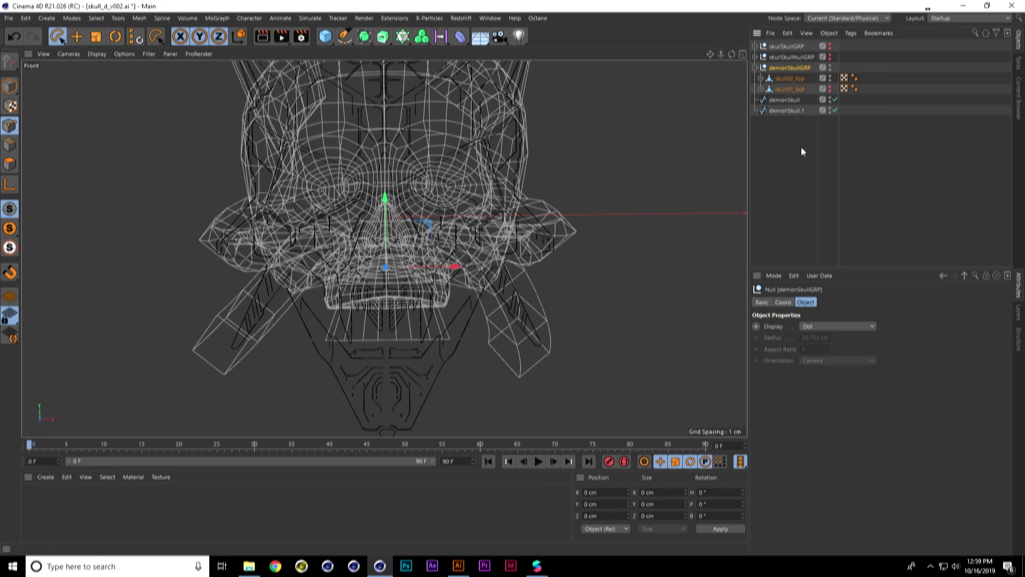
- Try to merge skull02_top and all its children into one mesh with Connect Objects + Delete in Model mode
middle_click(792, 78)
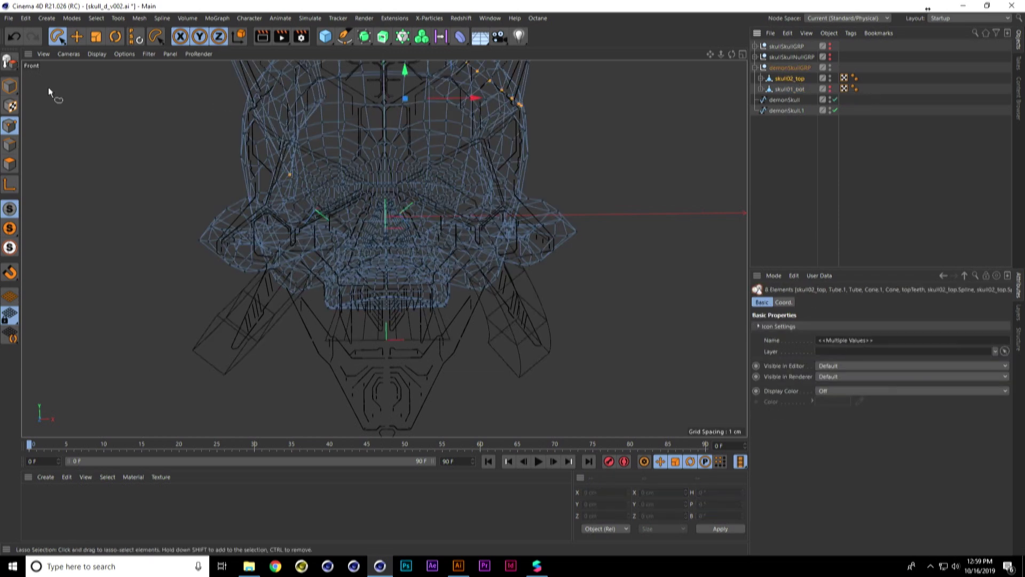
left_click(9, 86)
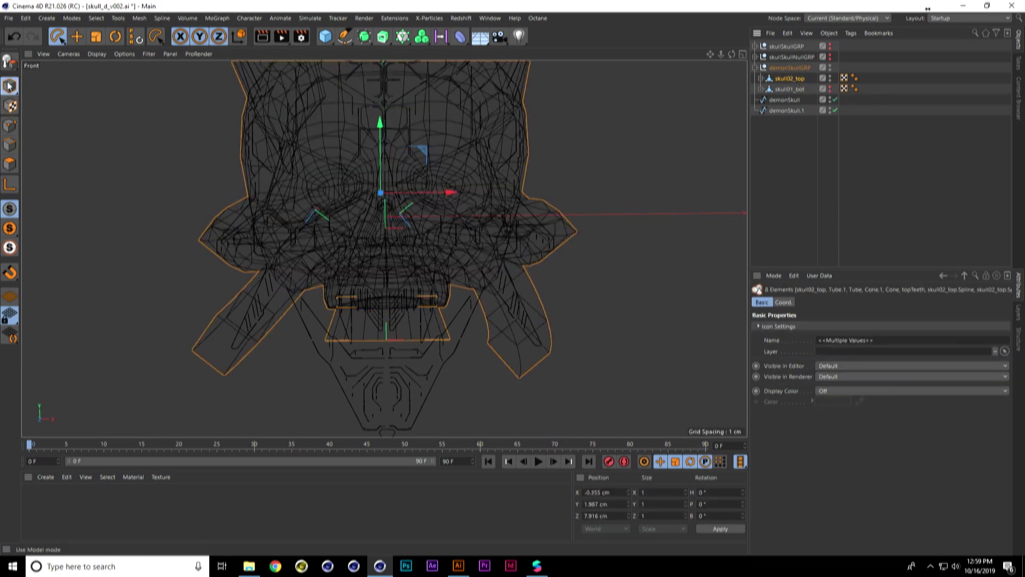
right_click(796, 80)
left_click(873, 392)
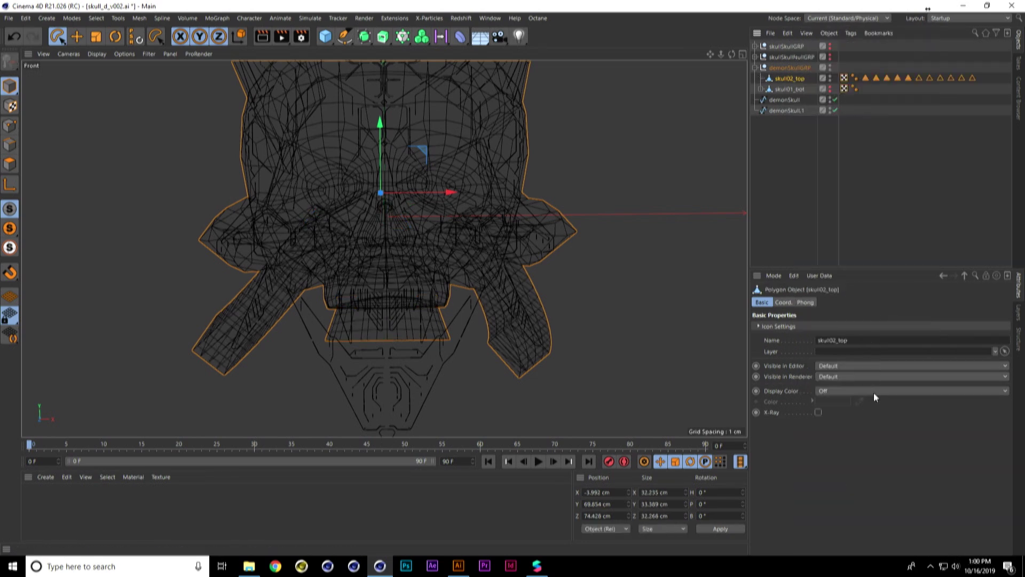
- Try to project the demonSkull spline onto the skull02_top mesh from the Front view using the Project tool's View mode
left_click(784, 100)
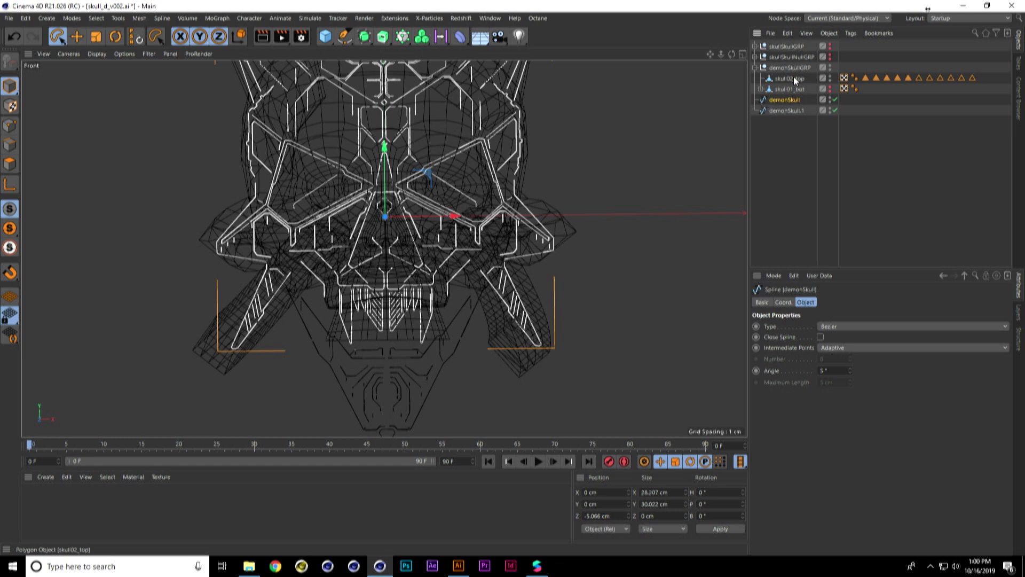
left_click(794, 78, "ctrl")
key("shift+c")
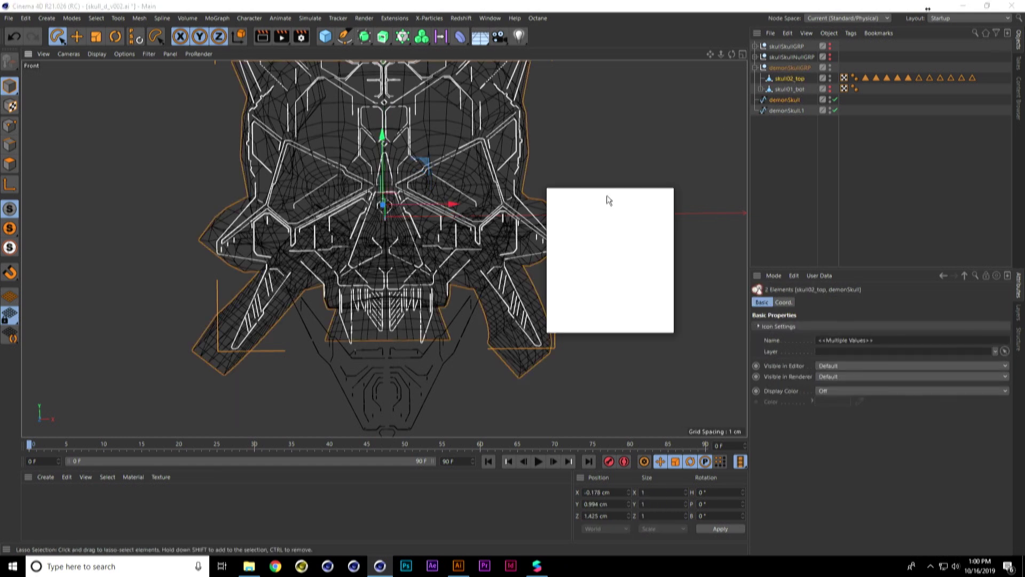
type("project")
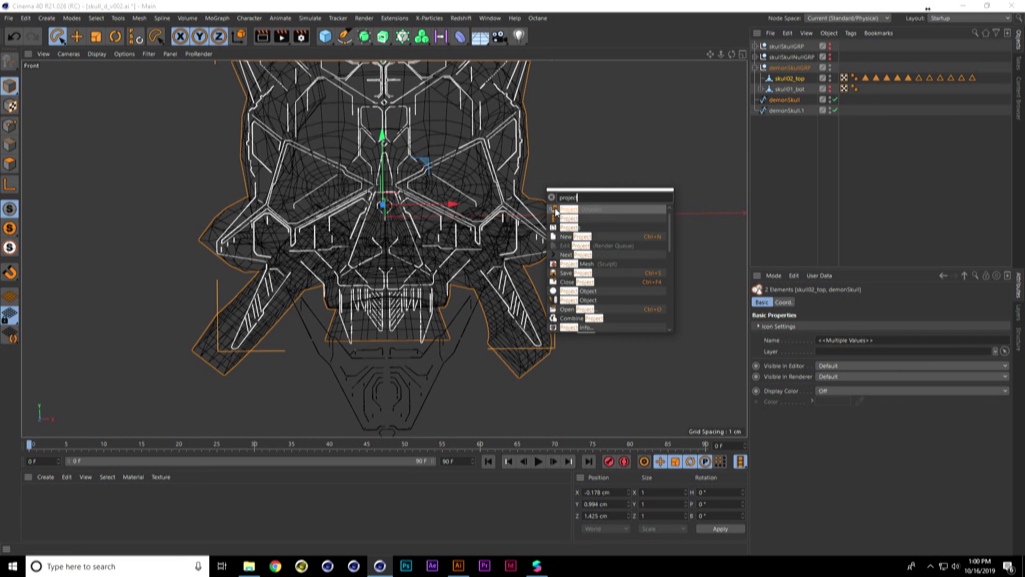
left_click(559, 210)
left_click(777, 361)
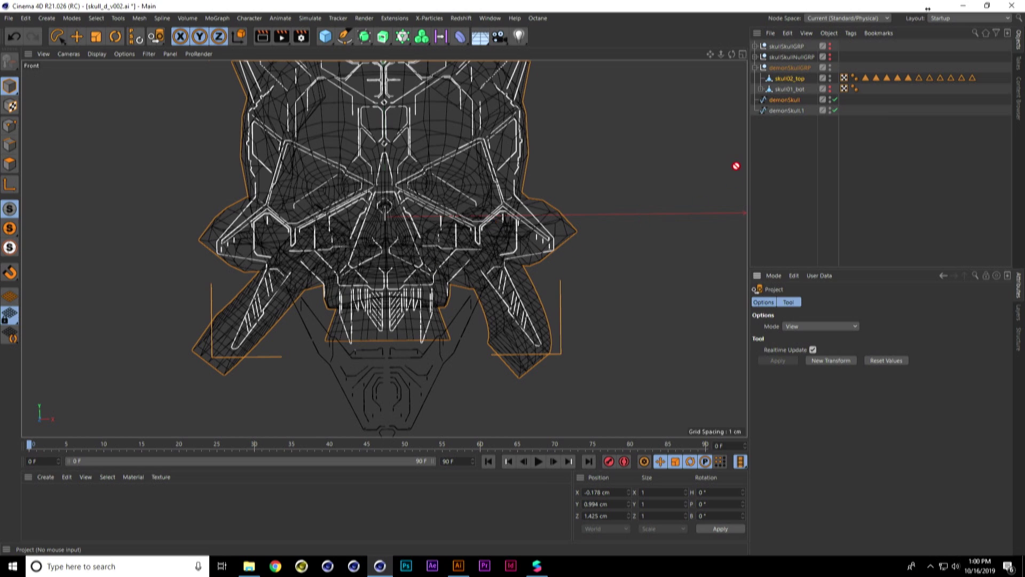
- Try to merge skull01_bot and its children into one mesh with Connect Objects + Delete
left_click(785, 90, "ctrl")
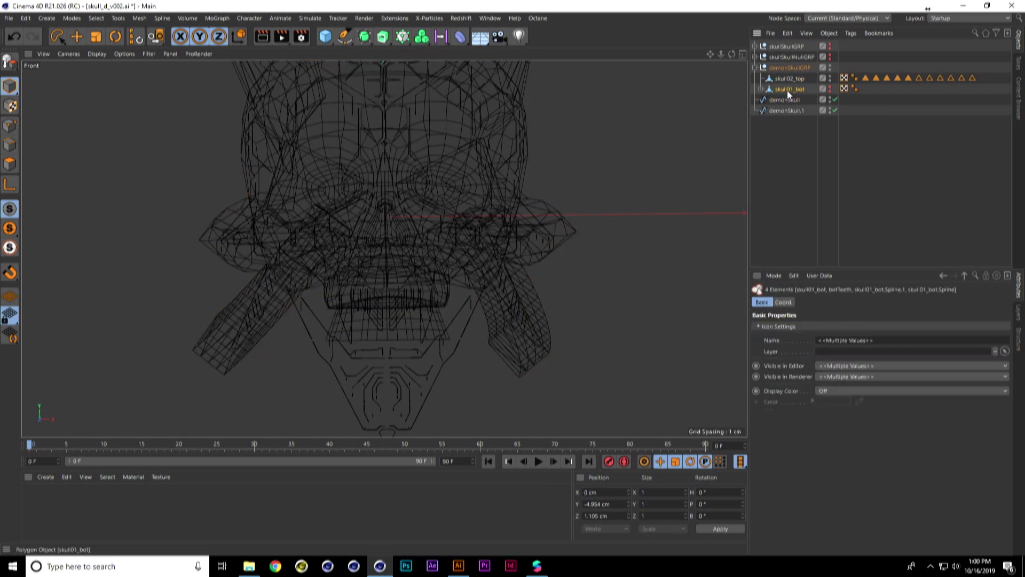
right_click(789, 88)
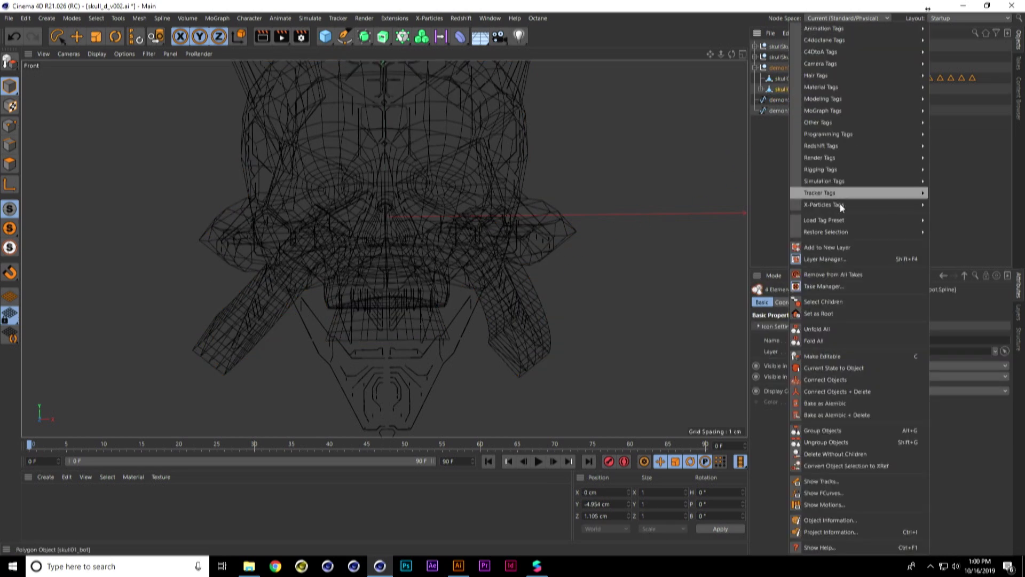
left_click(848, 392)
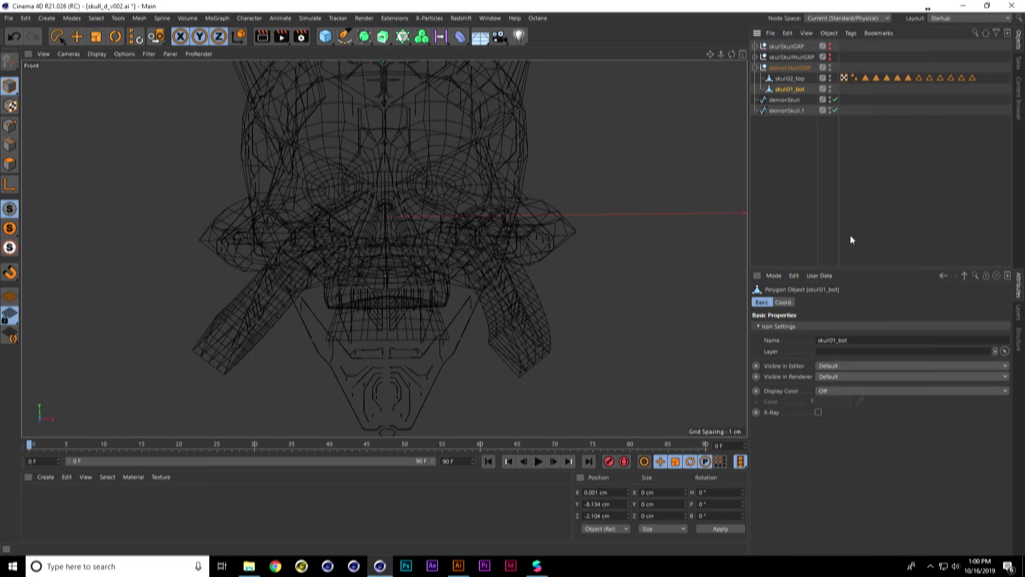
- Try to project the demonSkull.1 jaw spline onto skull01_bot with the Project tool in View mode
left_click(785, 110, "ctrl")
left_click_drag(785, 110, 489, 227)
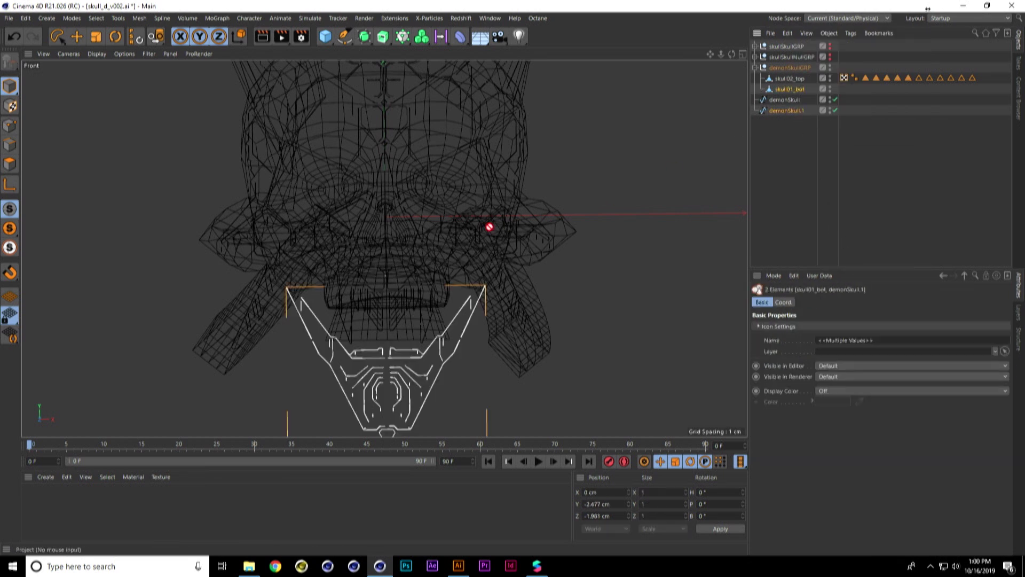
key("shift+c")
type("projec")
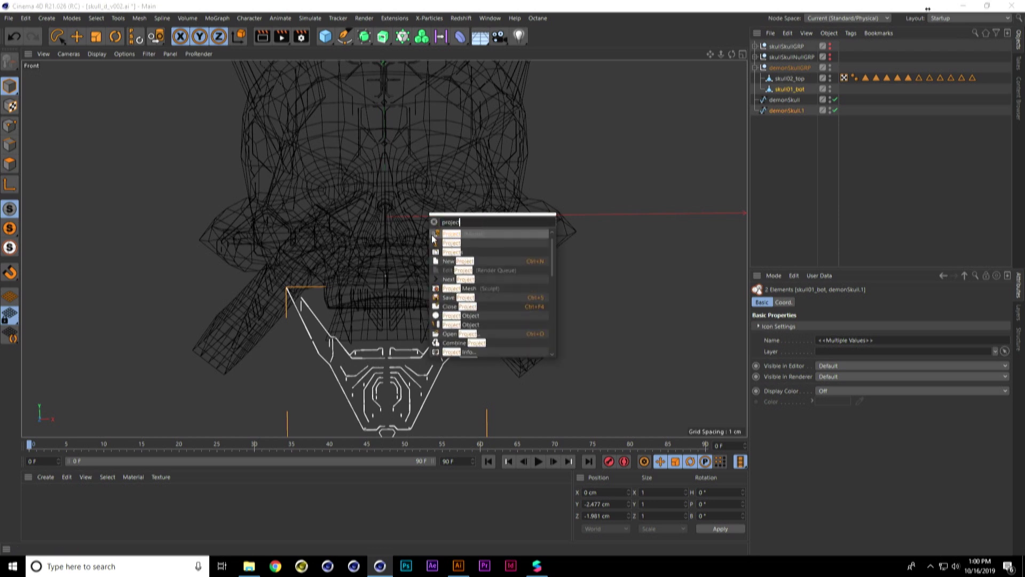
left_click(438, 235)
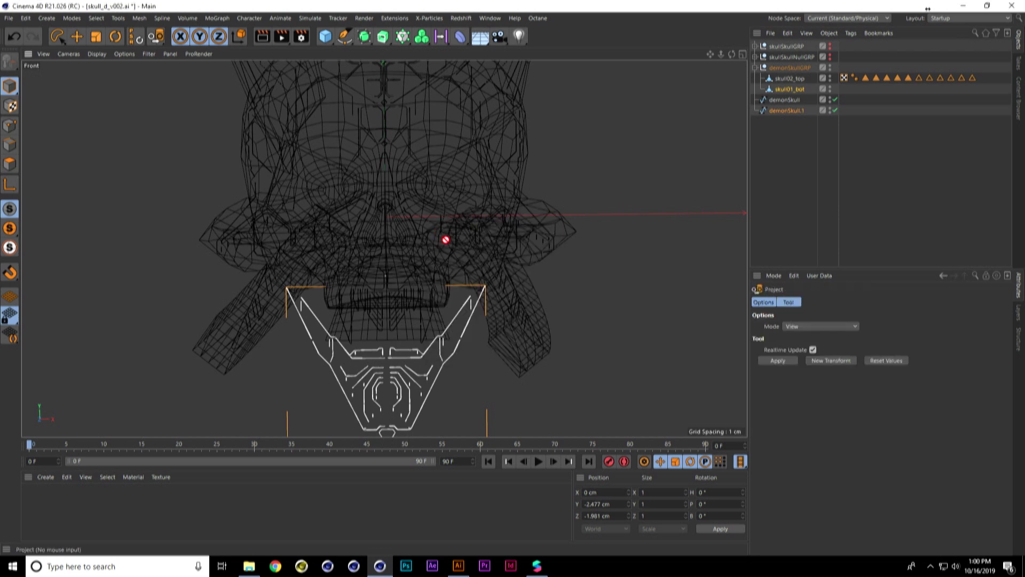
left_click(776, 359)
- Inspect the projected jaw spline in the perspective view, and undo the projections and the mesh merges
middle_click(489, 274)
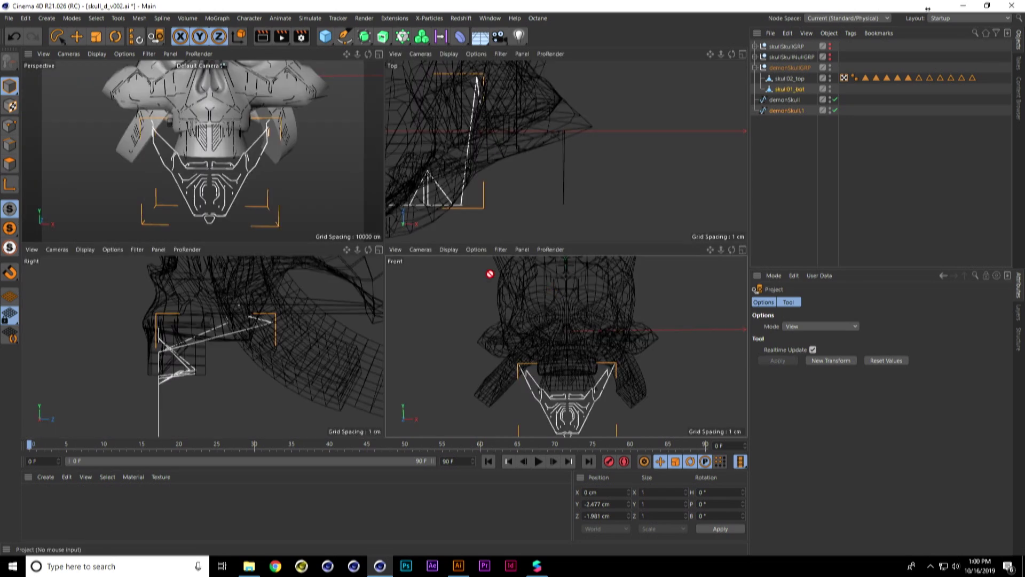
middle_click(288, 183)
left_click_drag(550, 242, 545, 220, "alt")
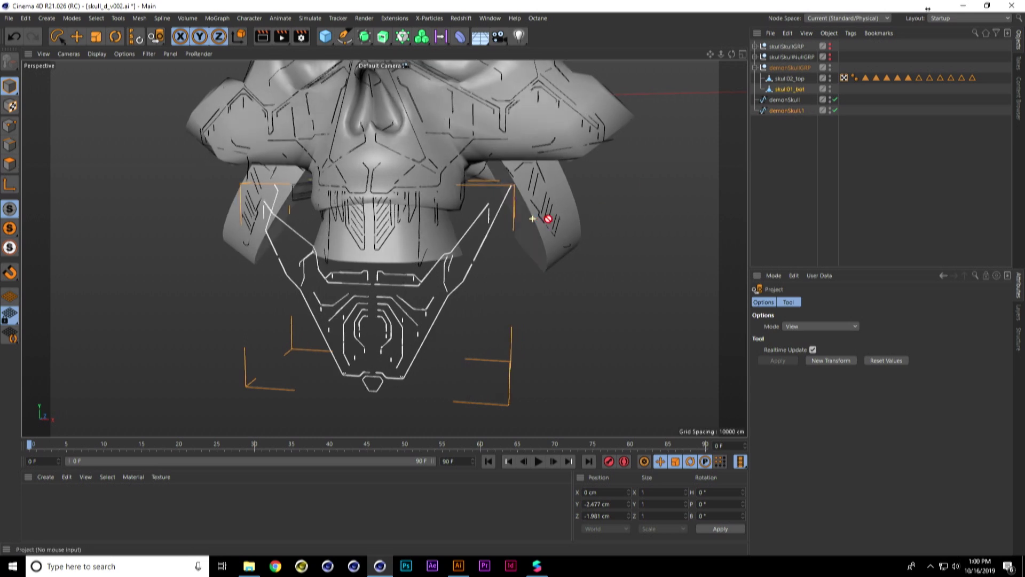
key("ctrl+z")
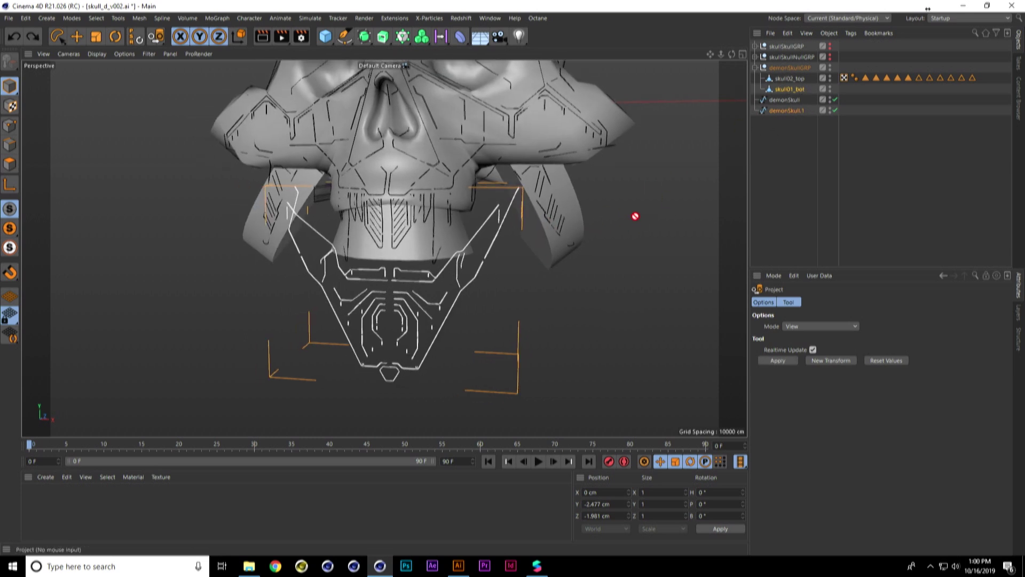
left_click(786, 89)
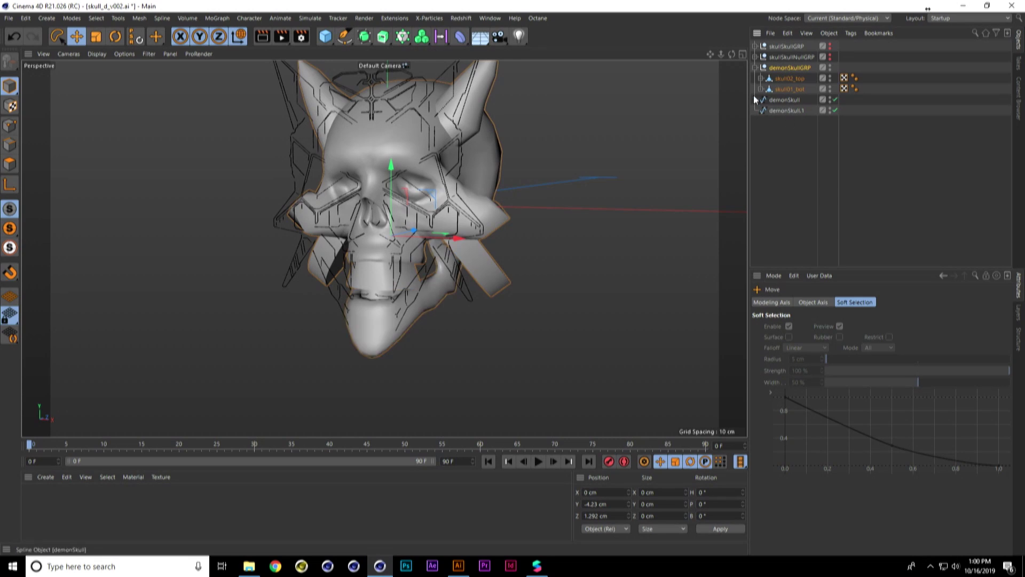
- Merge skull01_bot and its children into a single mesh with Connect Objects + Delete
left_click(760, 90)
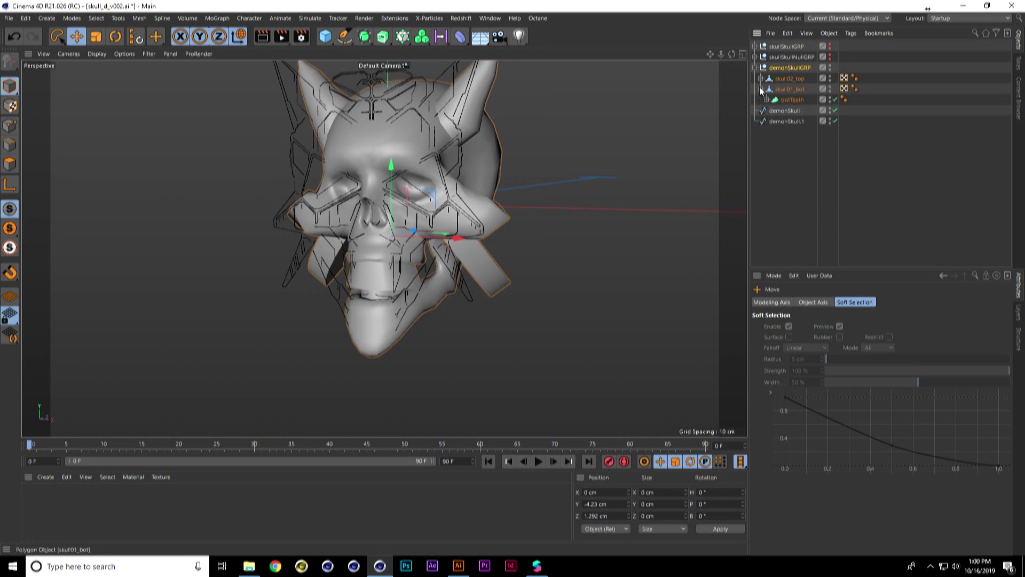
right_click(794, 89)
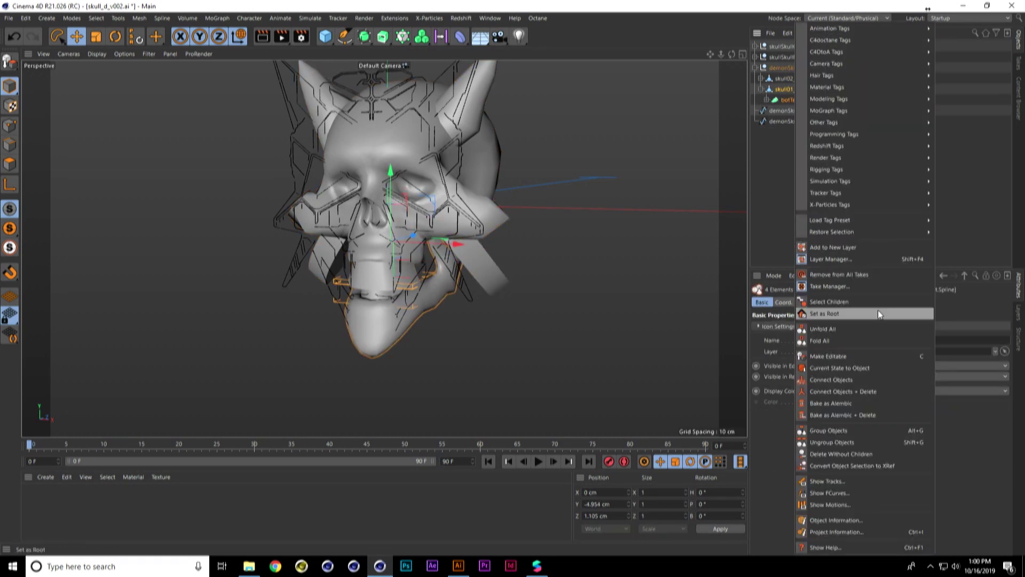
left_click(867, 392)
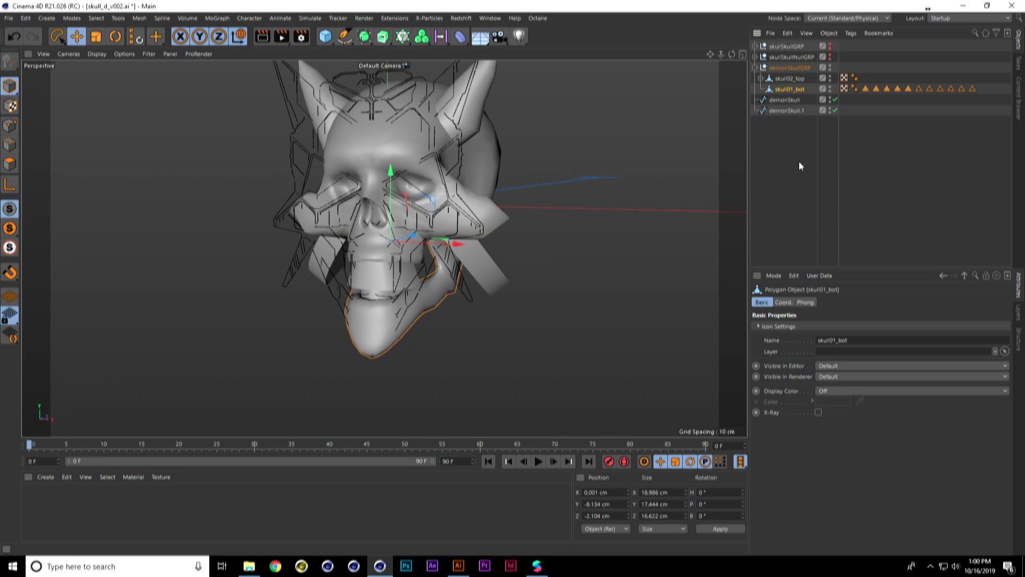
- Project the demonSkull.1 jaw spline onto the merged skull01_bot mesh from the Front view using the Project tool's View mode
left_click_drag(550, 205, 456, 280, "alt")
left_click(787, 110)
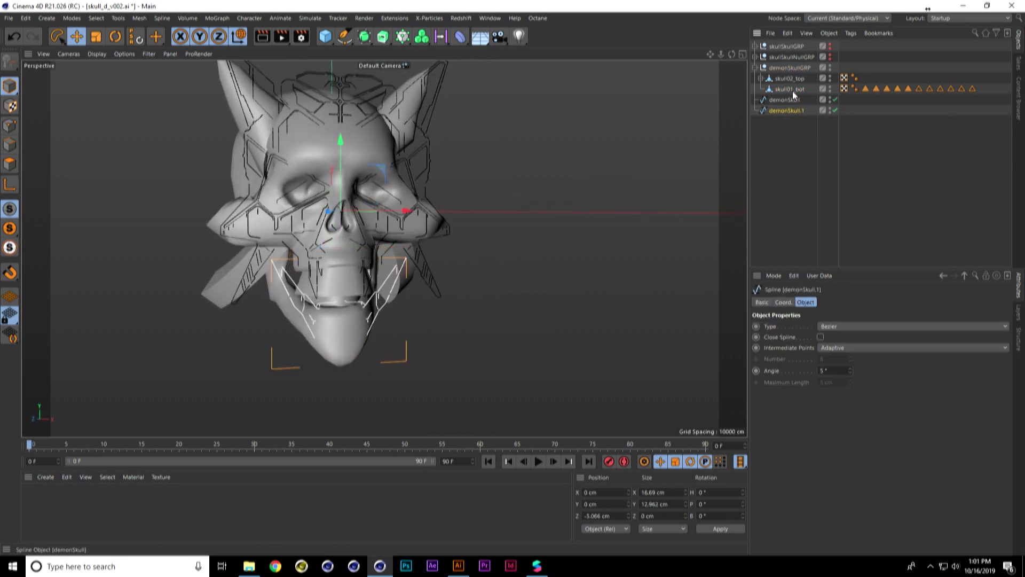
left_click(793, 89, "ctrl")
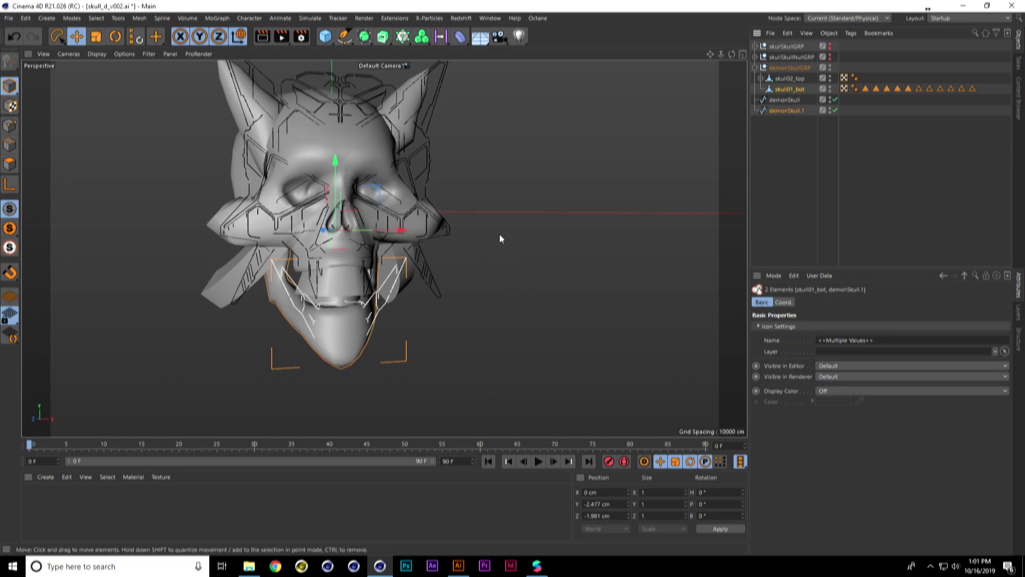
key("shift+c")
type("project")
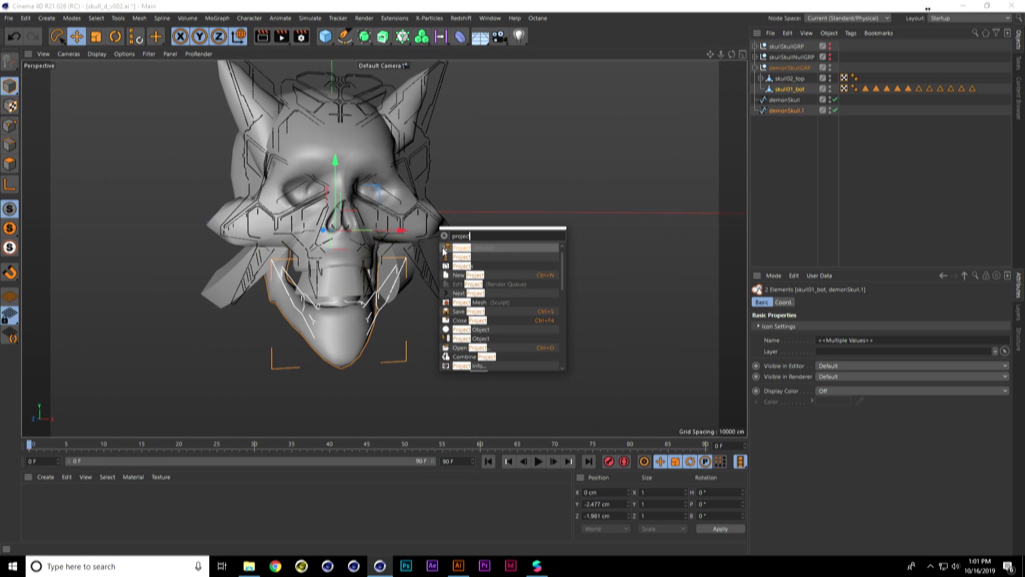
left_click(444, 249)
middle_click(474, 312)
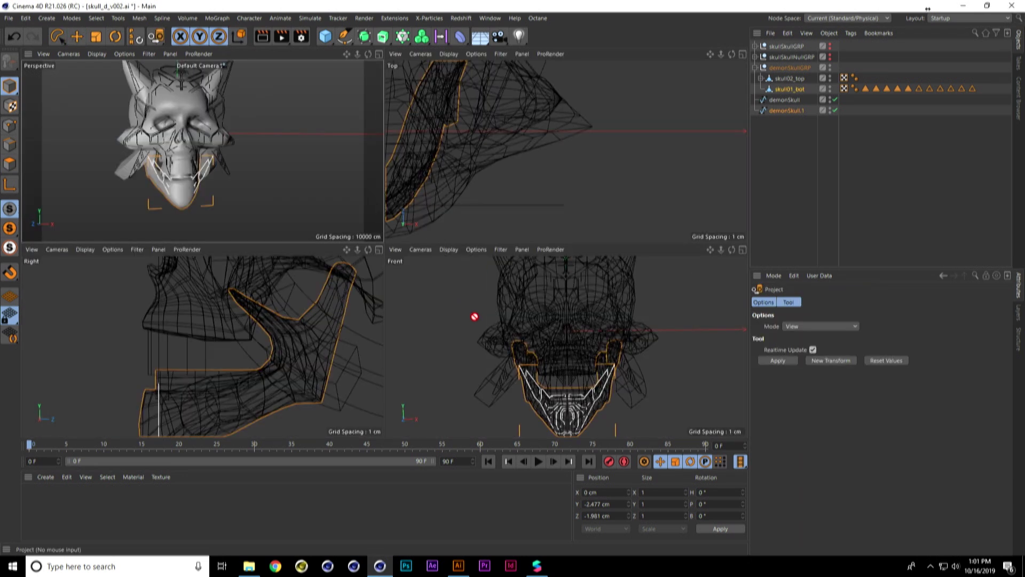
middle_click(552, 359)
scroll(465, 287, "up", 3)
left_click(781, 359)
- Hide demonSkullGRP and inspect the projected jaw spline in the perspective view
middle_click(454, 219)
middle_click(327, 178)
left_click_drag(327, 178, 372, 274, "alt")
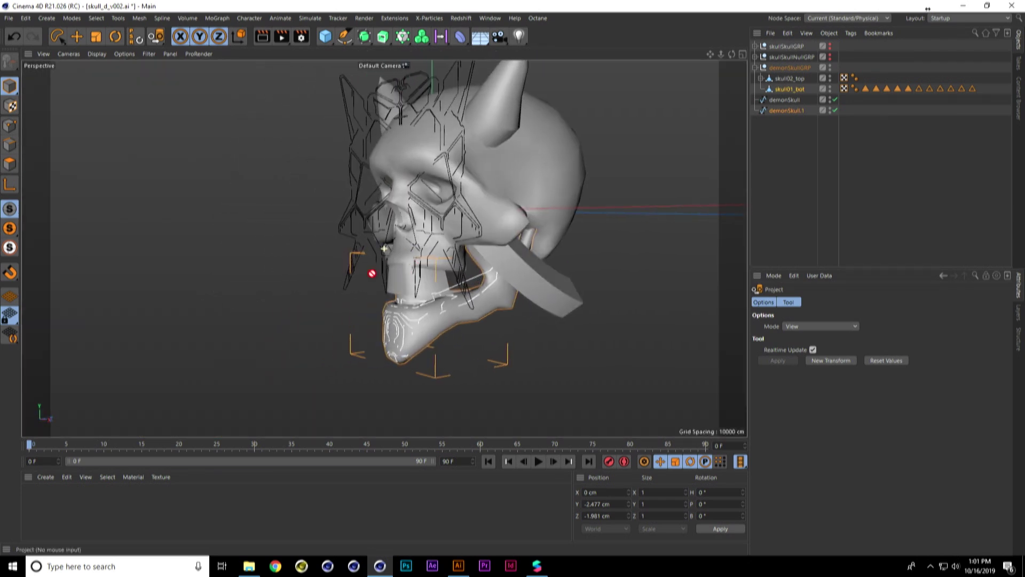
double_click(831, 67, "alt")
left_click_drag(593, 223, 621, 207, "alt")
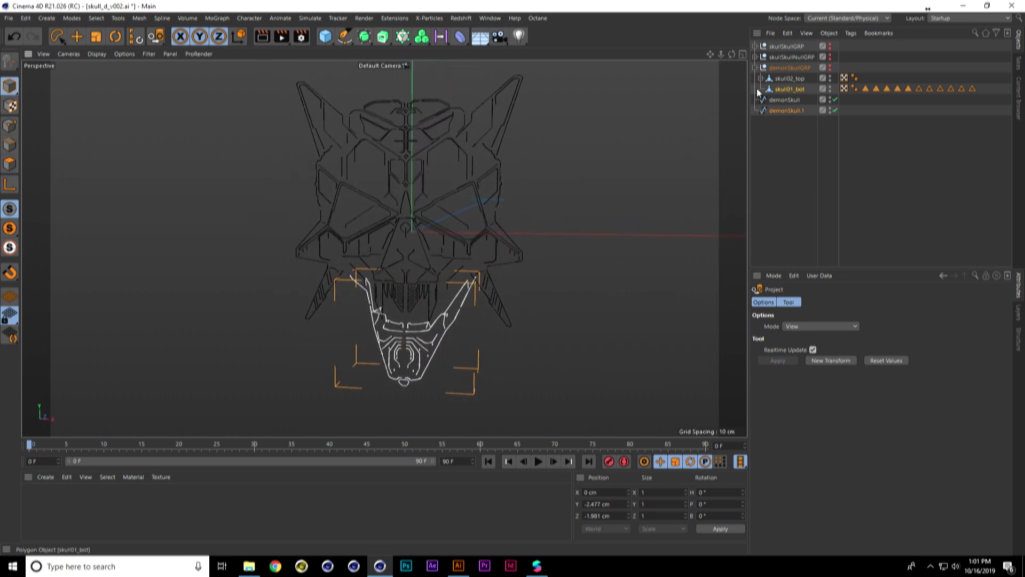
- Show demonSkullGRP again and merge skull02_top with all its children using Connect Objects + Delete
left_click(789, 79)
middle_click(790, 78)
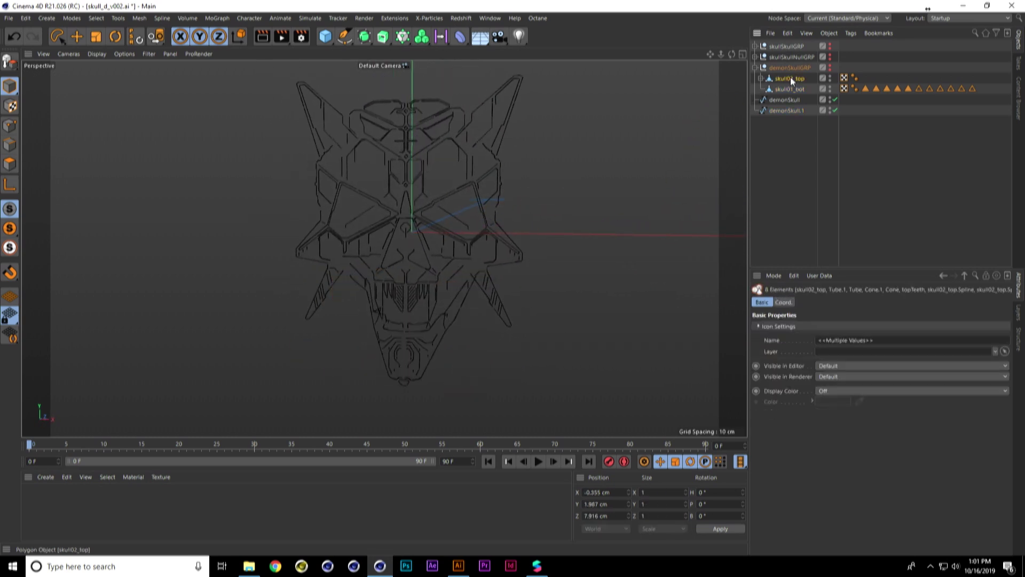
left_click(823, 67)
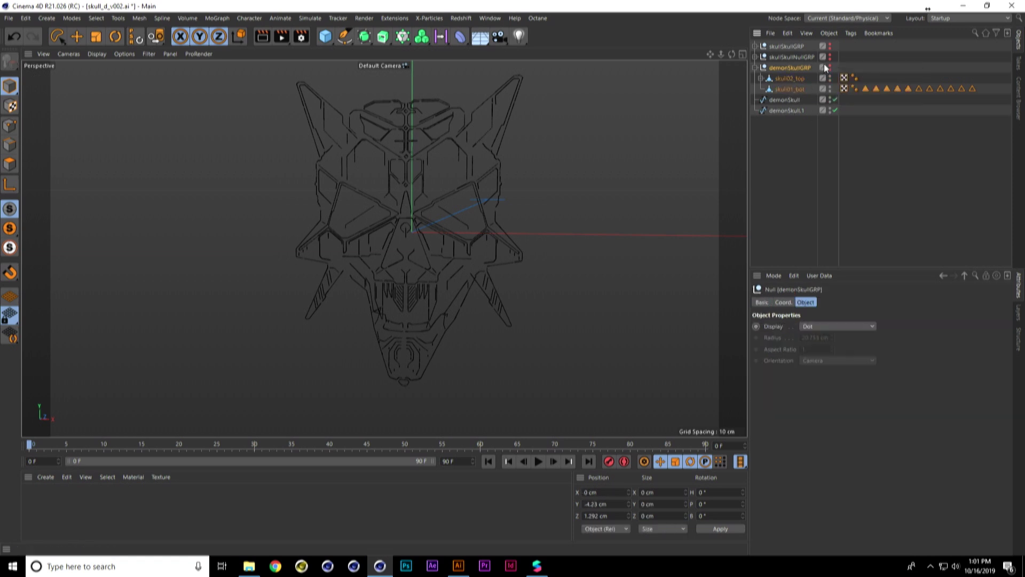
middle_click(790, 78)
right_click(793, 78)
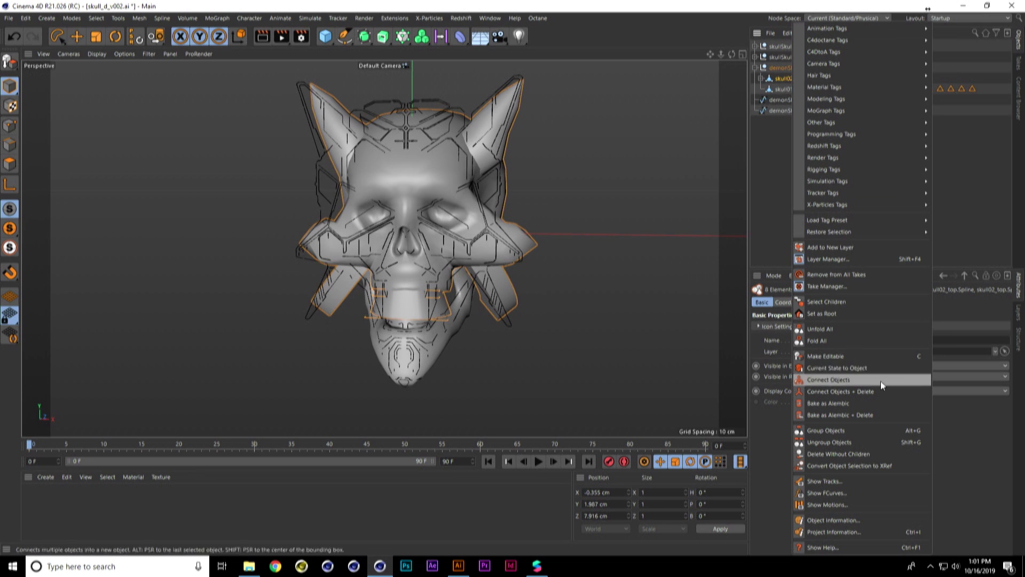
left_click(864, 391)
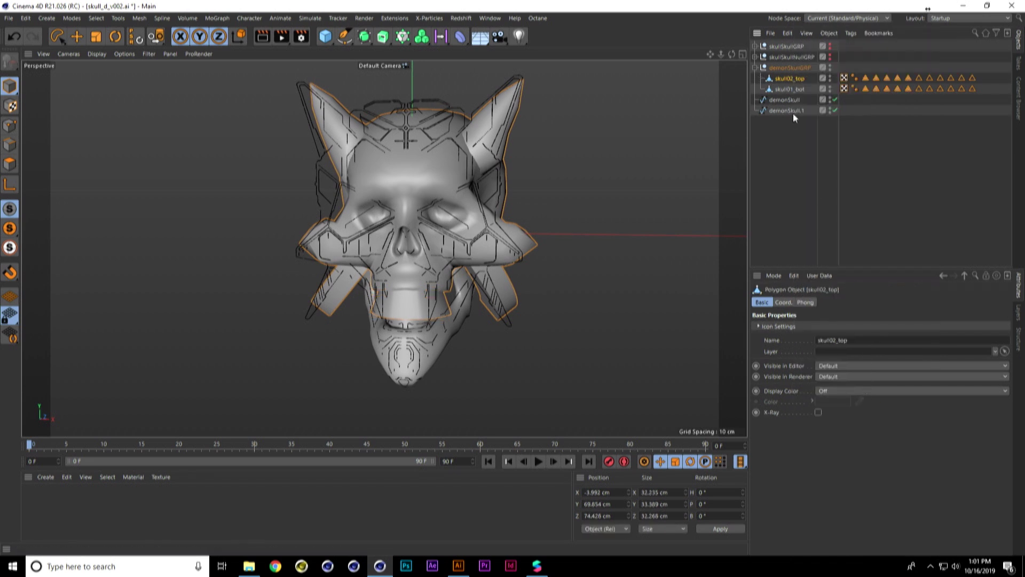
- Project the demonSkull spline onto the merged skull02_top mesh from the Front view using the Project tool's View mode
left_click(786, 100)
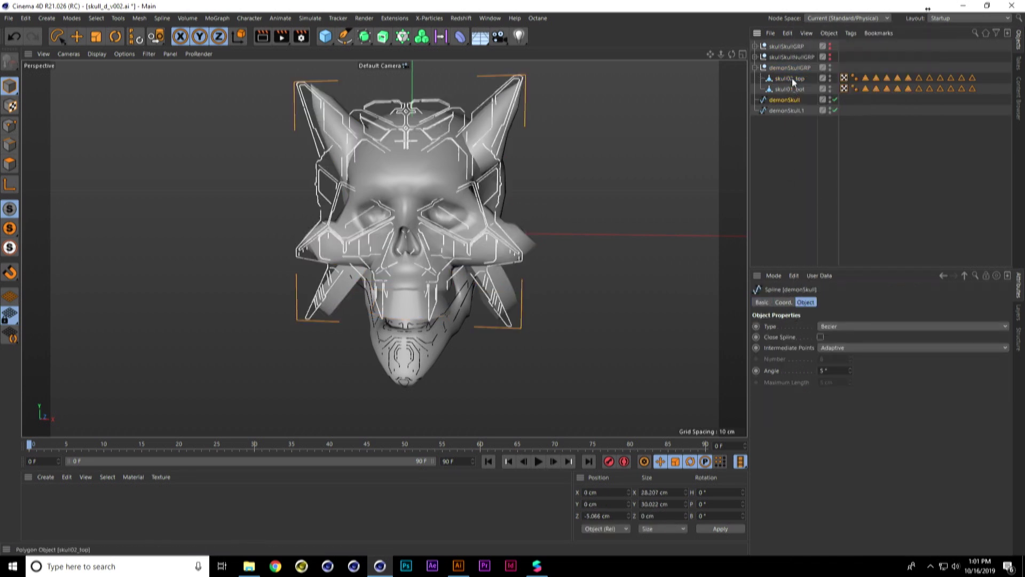
left_click(793, 79, "ctrl")
key("shift+c")
type("project")
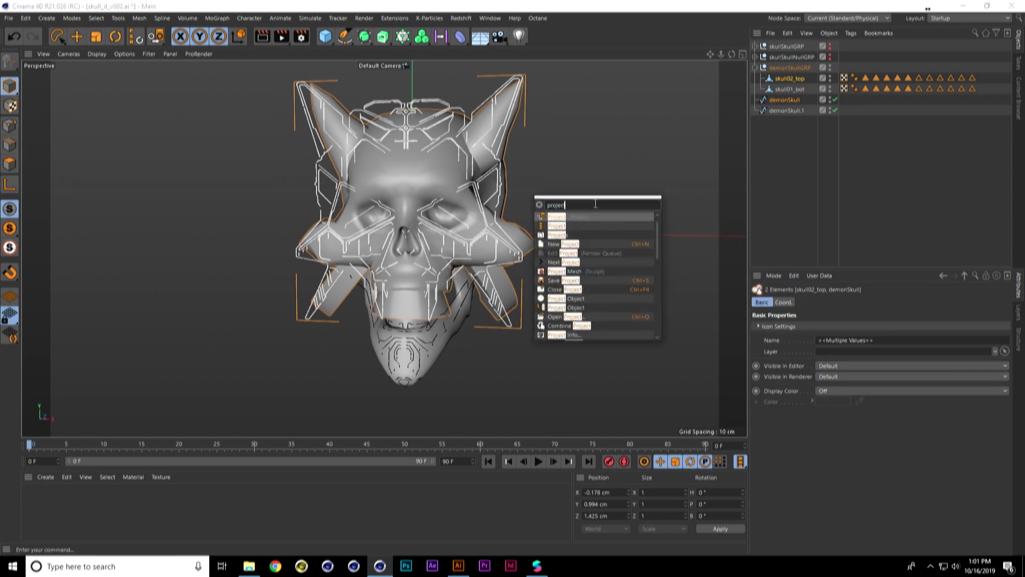
left_click(543, 220)
middle_click(553, 256)
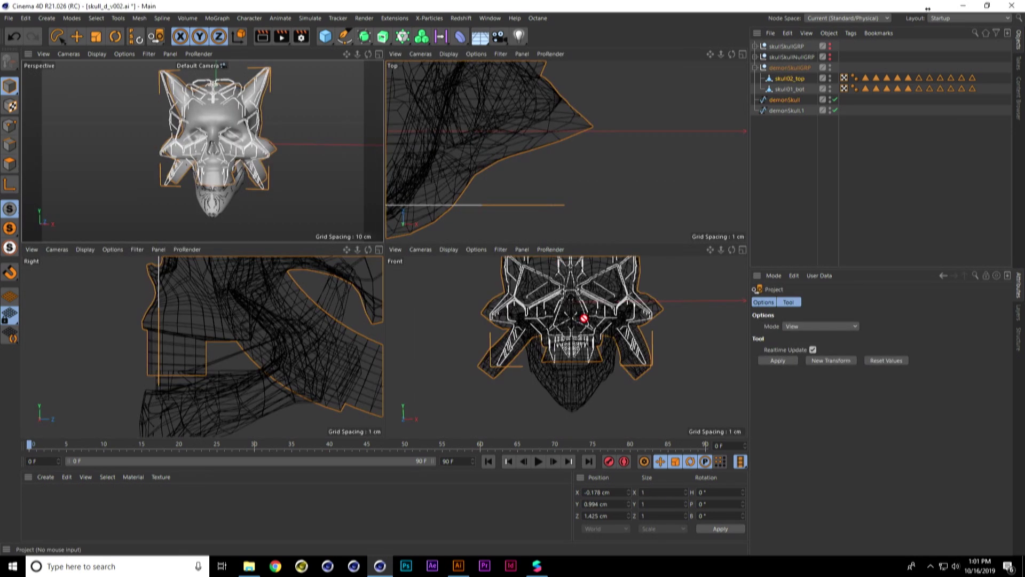
middle_click(611, 331)
left_click(786, 363)
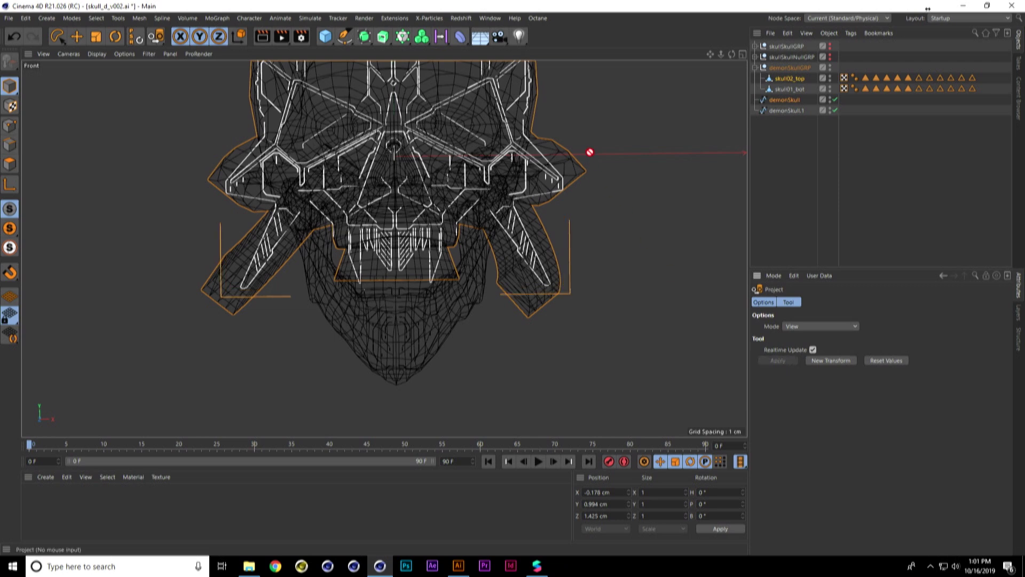
middle_click_drag(590, 155, 622, 227, "alt")
middle_click_drag(525, 179, 531, 191, "alt")
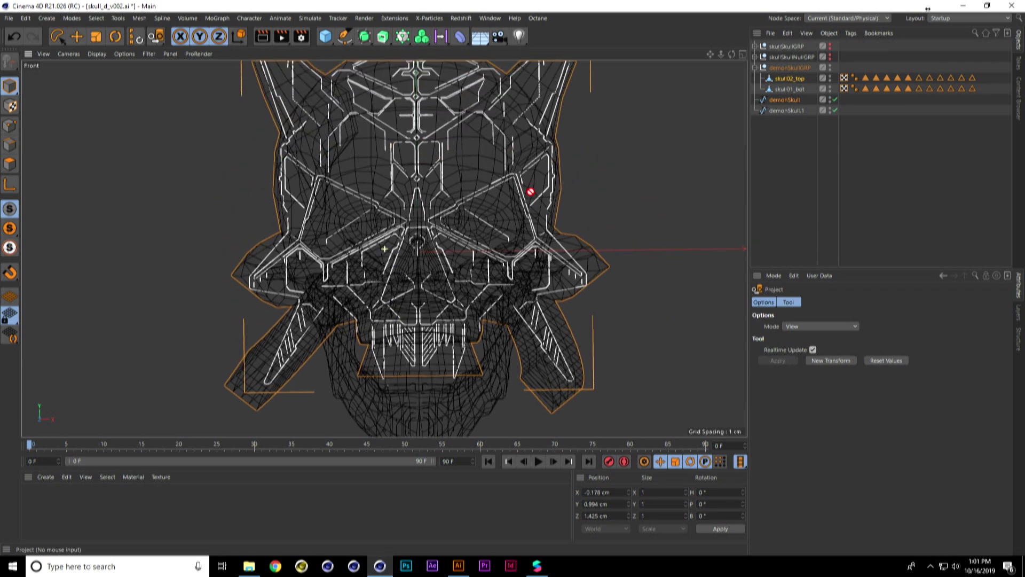
- Hide demonSkullGRP, clear the selection and inspect both projected demon skull splines in the perspective view
middle_click(524, 197)
middle_click(303, 181)
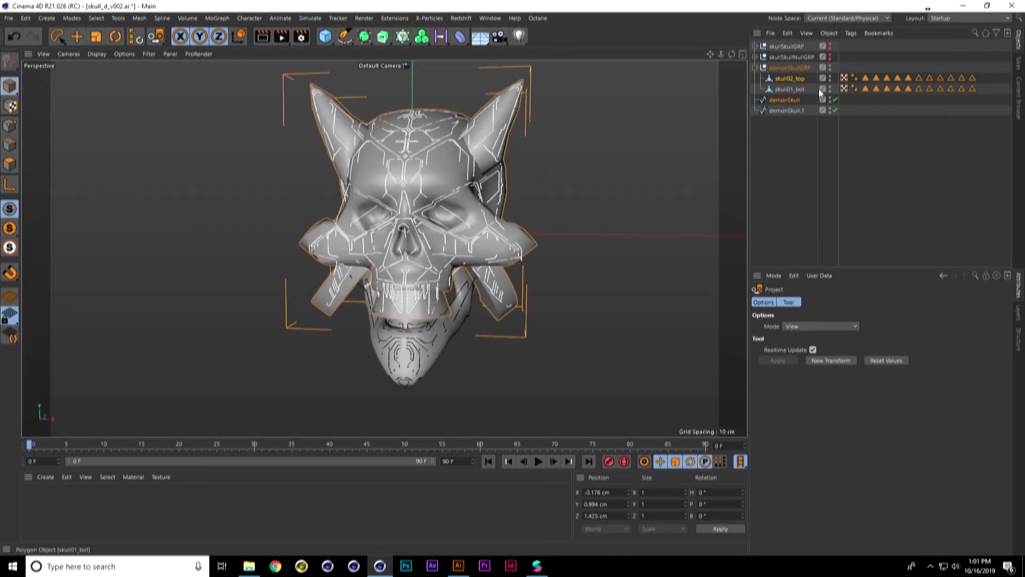
double_click(829, 67, "alt")
left_click_drag(722, 134, 576, 171, "alt")
left_click(77, 36)
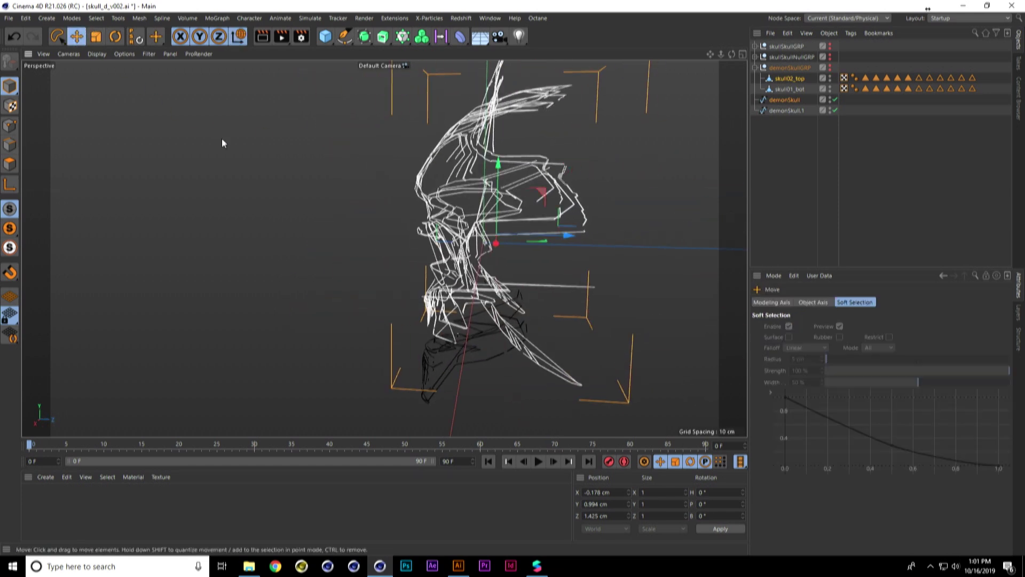
left_click(249, 167)
left_click_drag(250, 168, 302, 164, "alt")
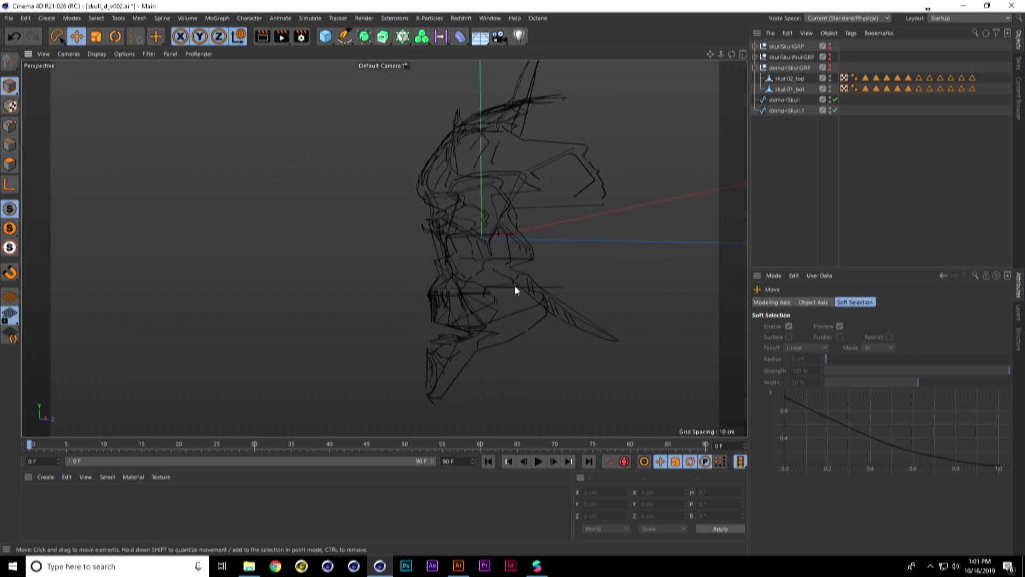
left_click_drag(516, 289, 442, 285, "alt")
left_click_drag(575, 292, 299, 206, "alt")
left_click_drag(461, 170, 384, 270, "alt")
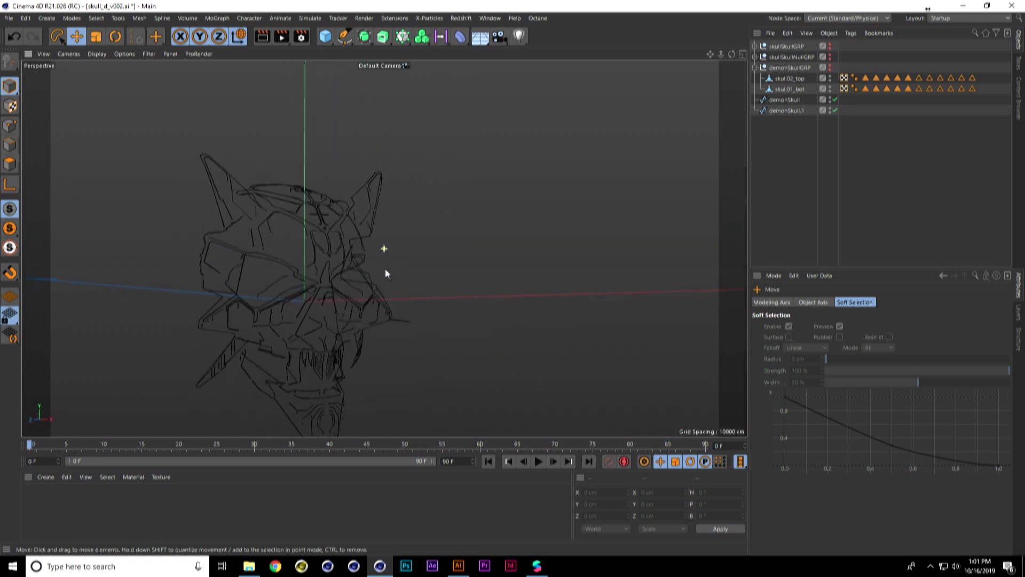
- Make skullSkullNullGRP visible and group the demonSkull and demonSkull.1 splines under one null
left_click(755, 67)
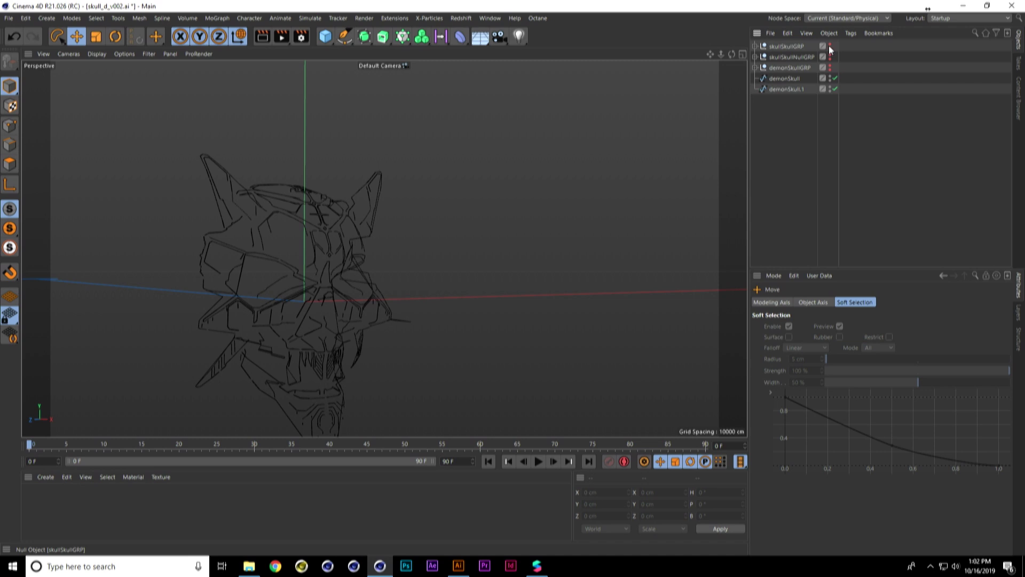
left_click(829, 56)
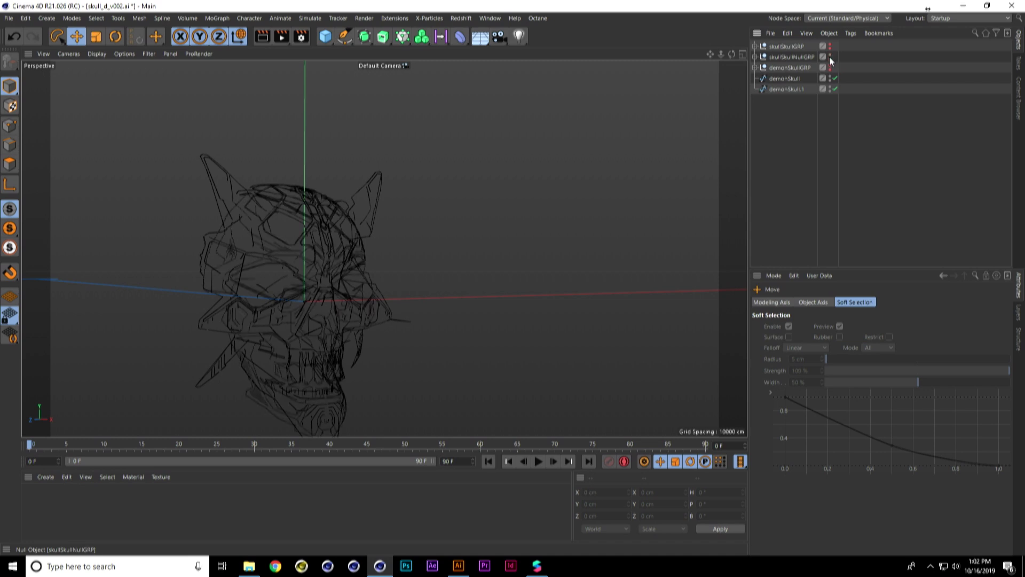
left_click(789, 78)
left_click(790, 89, "shift")
key("alt+g")
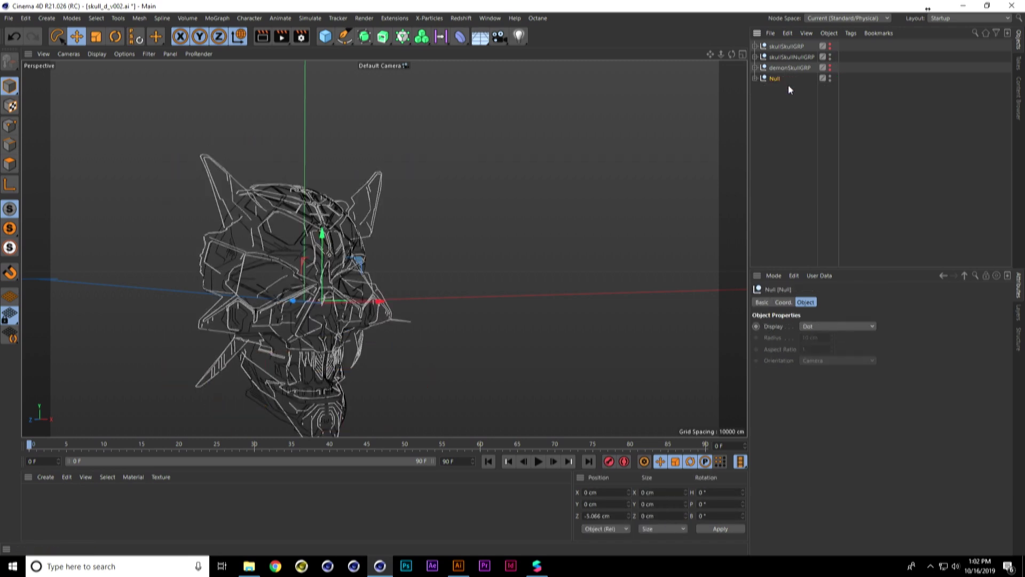
- Hide skullSkullNullGRP, add a Sweep object and move the demonSkull spline out of the null into it
left_click_drag(464, 192, 437, 248, "alt")
left_click(547, 194)
left_click_drag(547, 194, 448, 208, "alt")
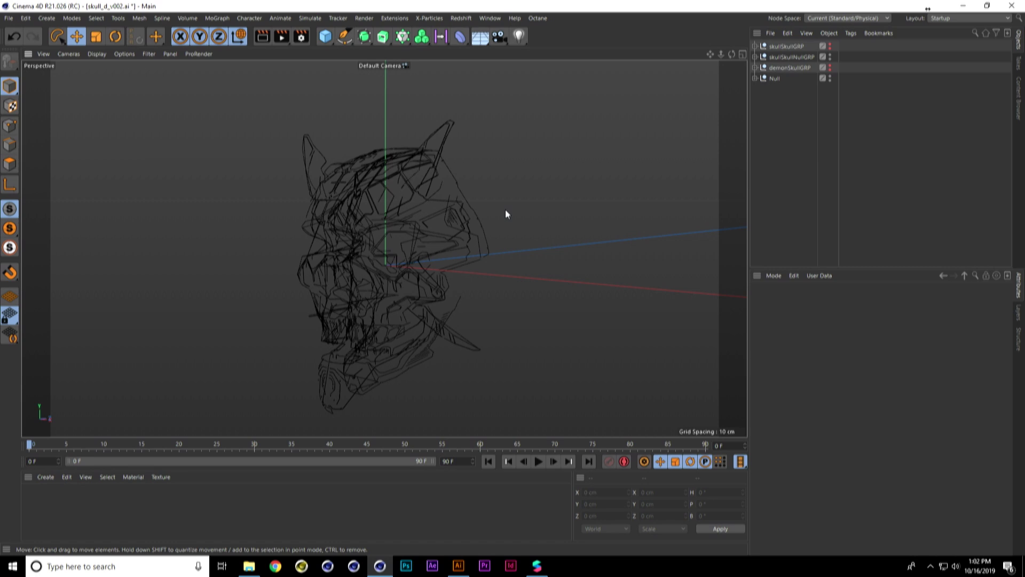
left_click_drag(517, 212, 553, 230, "alt")
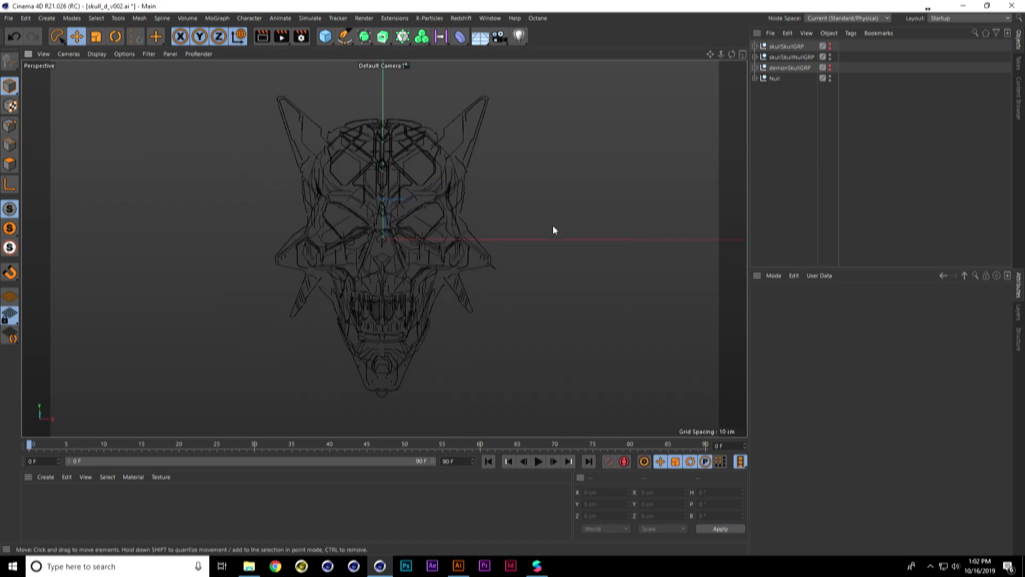
left_click(755, 78)
left_click_drag(680, 179, 575, 184, "alt")
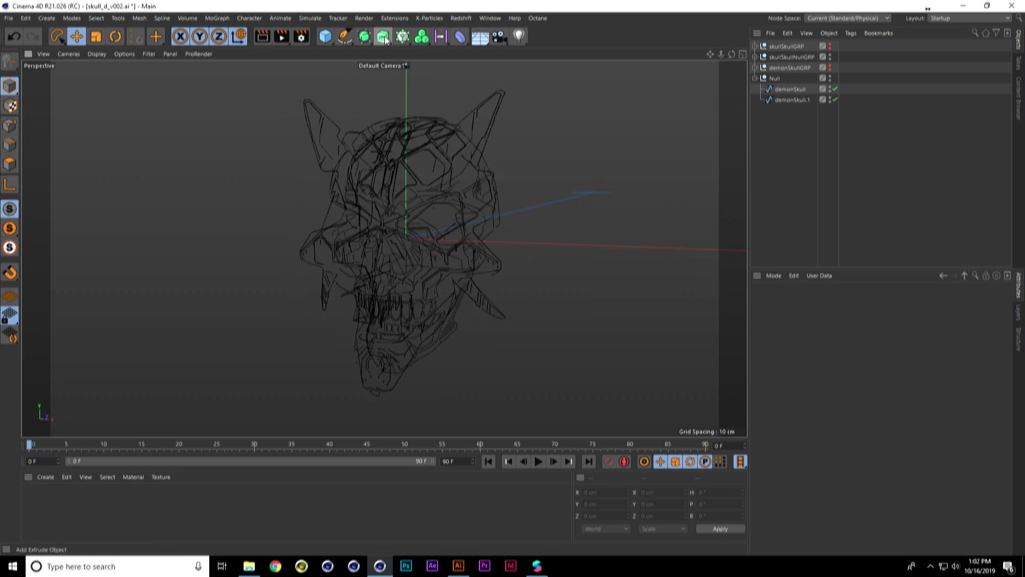
middle_click_drag(485, 117, 486, 163, "alt")
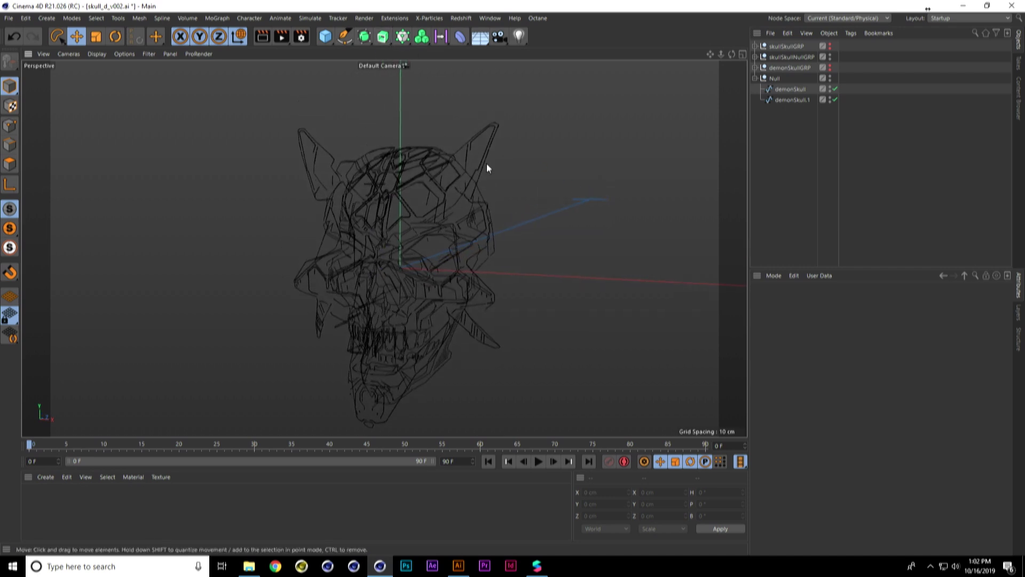
left_click(388, 39)
left_click(430, 105)
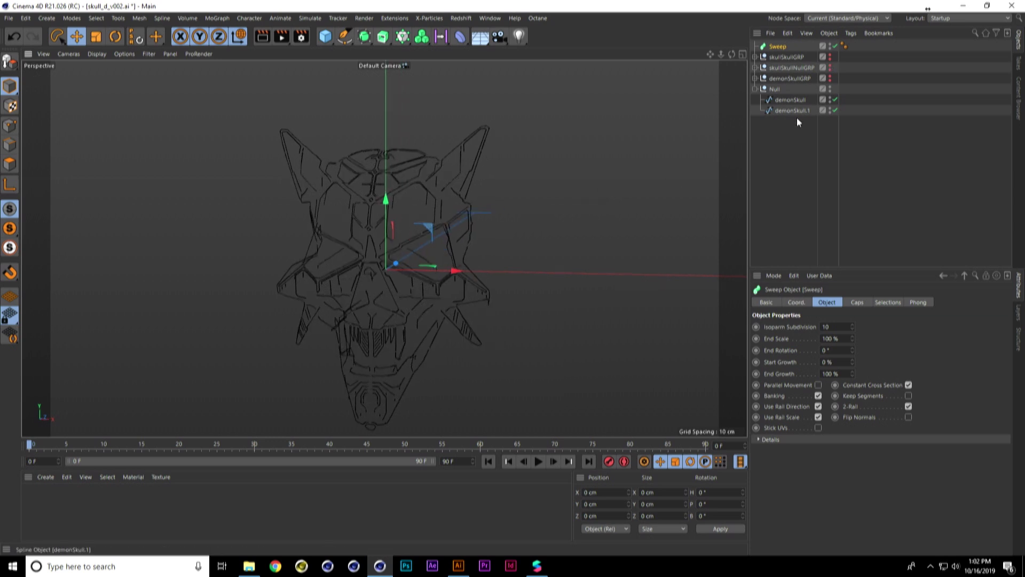
left_click(782, 99)
left_click_drag(791, 99, 780, 48)
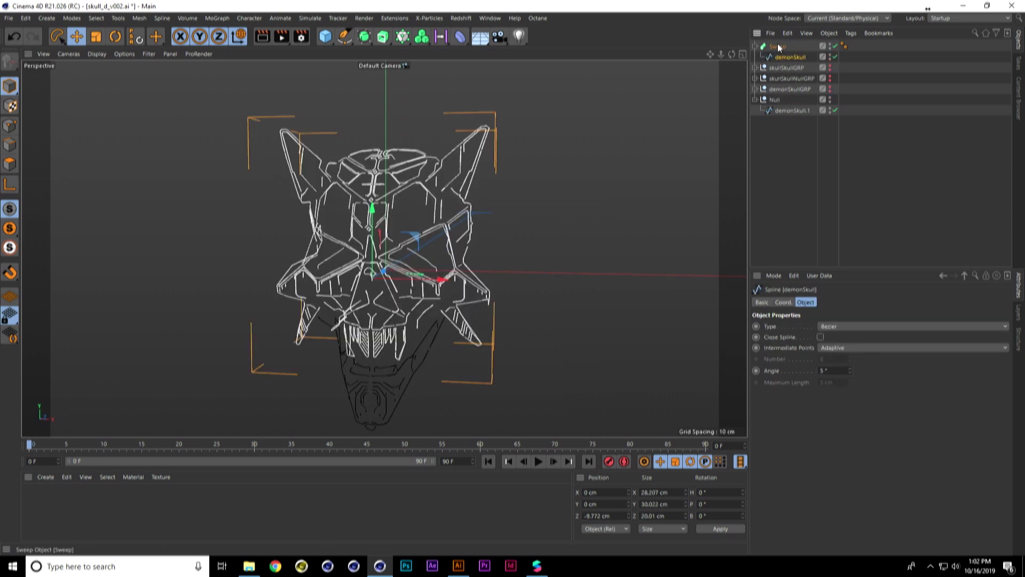
- Add a Circle spline inside the Sweep, above the demonSkull spline, as its profile
left_click(345, 35)
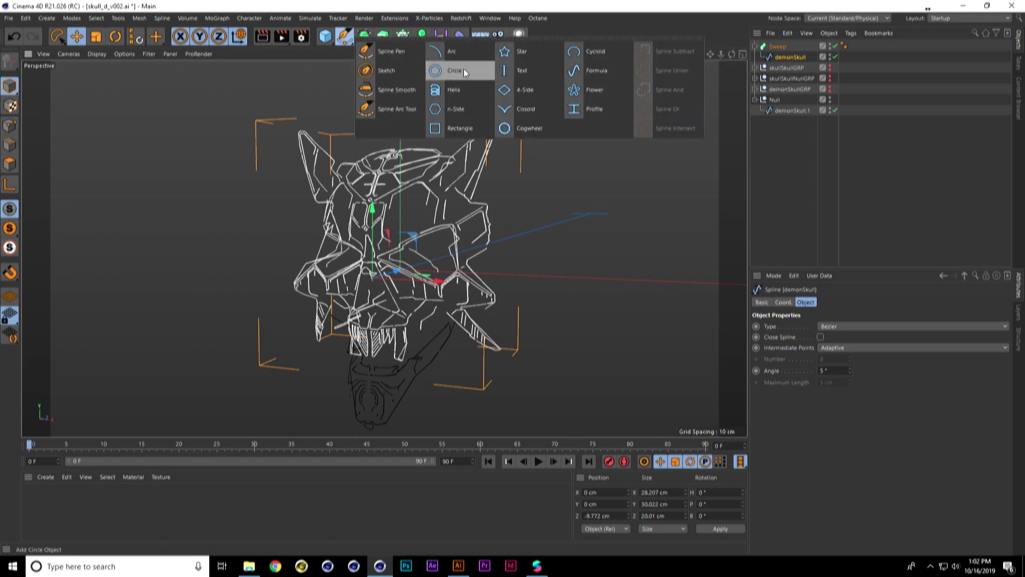
left_click(460, 69)
left_click_drag(591, 166, 544, 164, "alt")
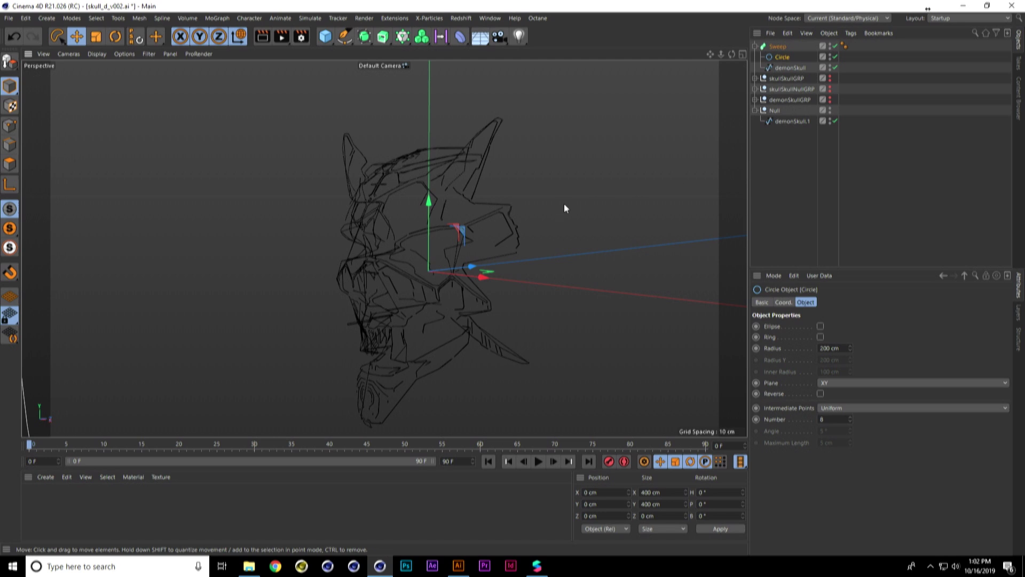
left_click_drag(508, 193, 555, 194, "alt")
left_click_drag(627, 208, 545, 220, "alt")
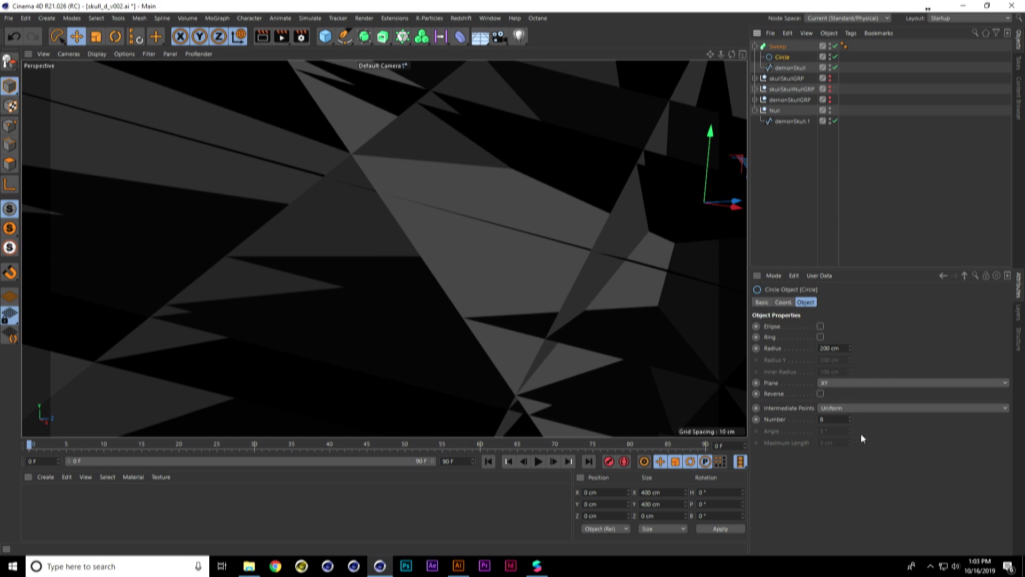
- Disable the Sweep and its Circle profile and set the circle's intermediate points to None
left_click(850, 346)
left_click(841, 56)
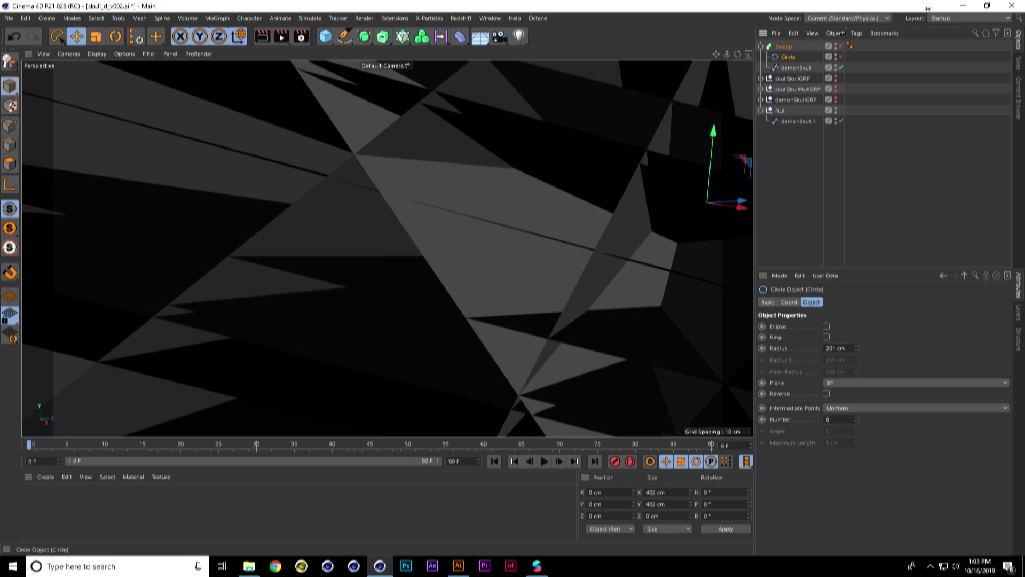
left_click(841, 46)
left_click(842, 408)
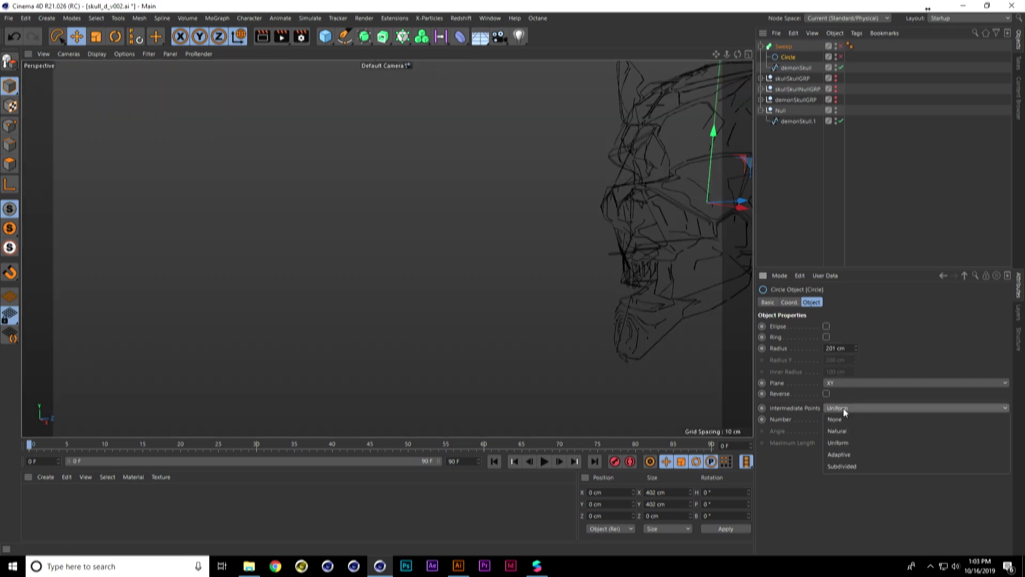
left_click(842, 420)
left_click_drag(743, 315, 594, 245, "alt")
left_click_drag(635, 288, 584, 188, "alt")
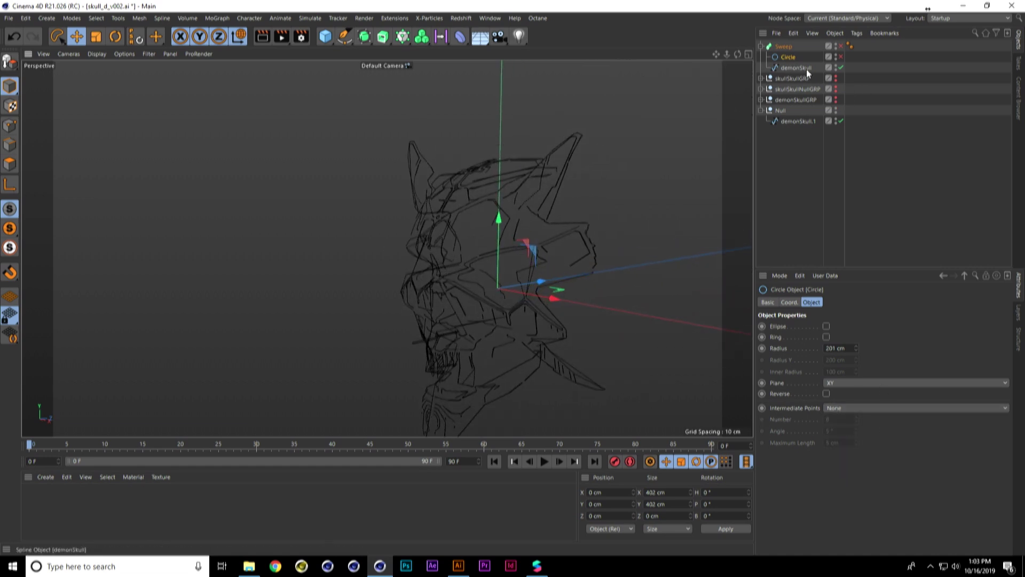
- Set the Circle profile's radius to 10 cm and turn both the Circle and the Sweep on again
left_click(841, 57)
double_click(854, 352)
type("10")
key("Return")
left_click(841, 57)
left_click(841, 46)
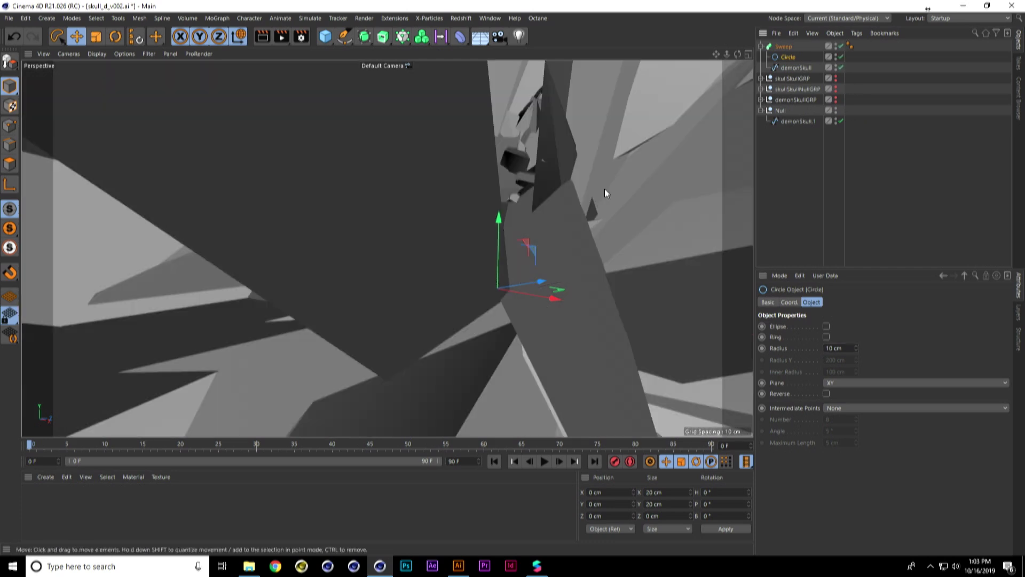
- Reduce the Circle profile's radius in stages to 1 cm, 0.2 cm and finally 0.05 cm
double_click(850, 348)
type("1")
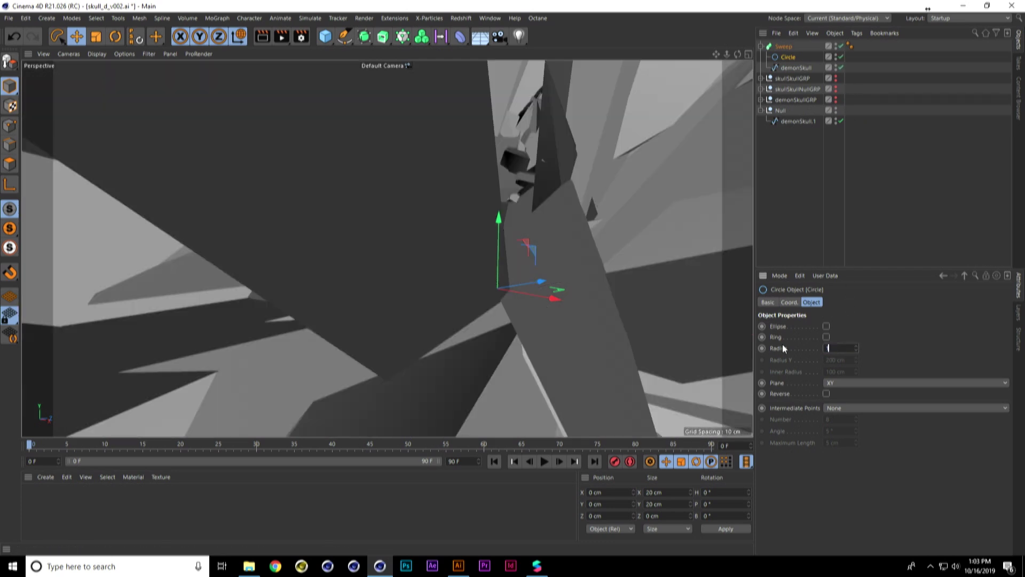
key("Return")
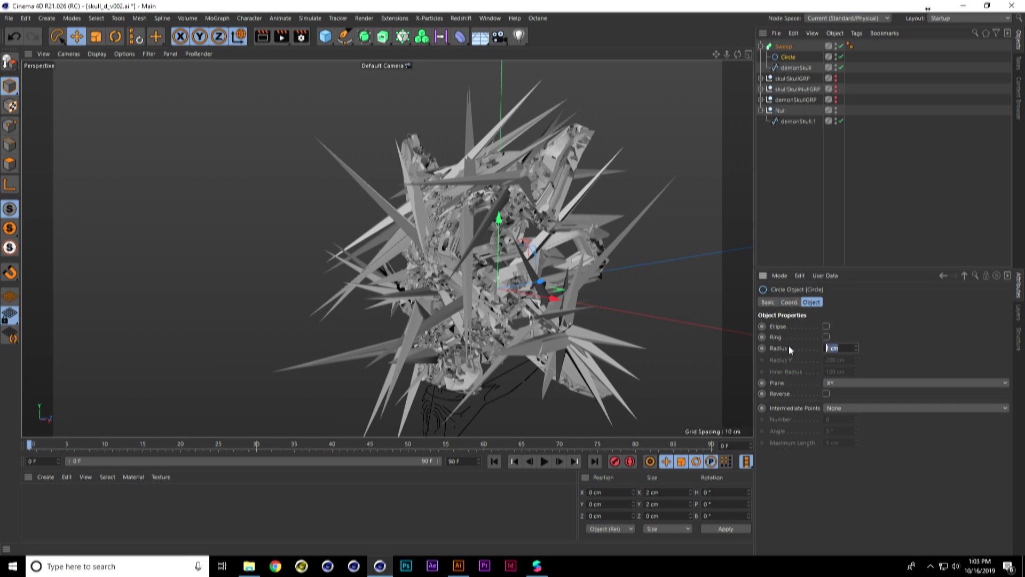
type("0.2")
key("Return")
left_click_drag(632, 273, 777, 331, "alt")
double_click(845, 350)
type("0.05")
key("Return")
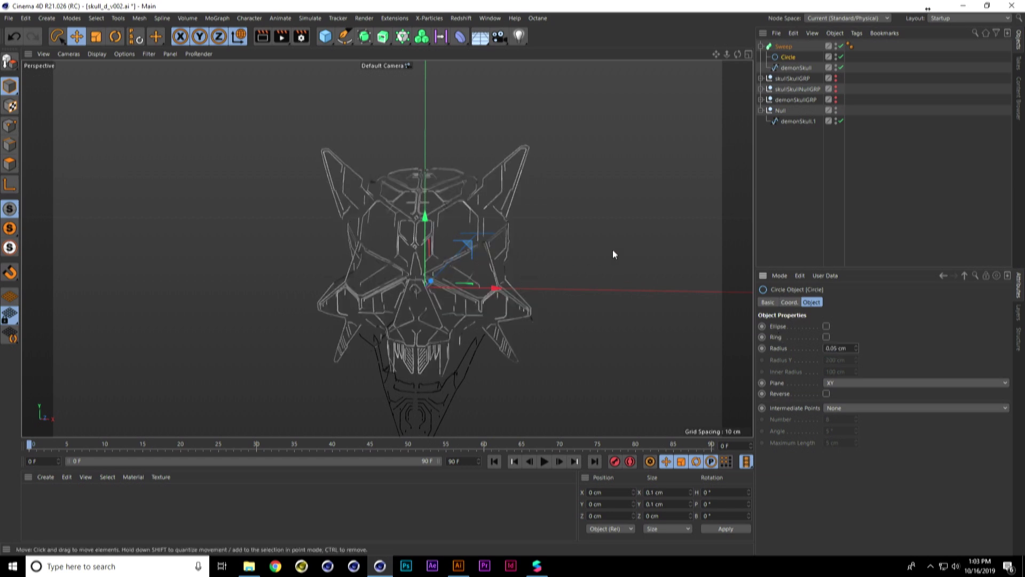
- Inspect the swept demon skull lines up close and from the front, and collapse the Sweep's hierarchy
left_click_drag(613, 254, 589, 242, "alt")
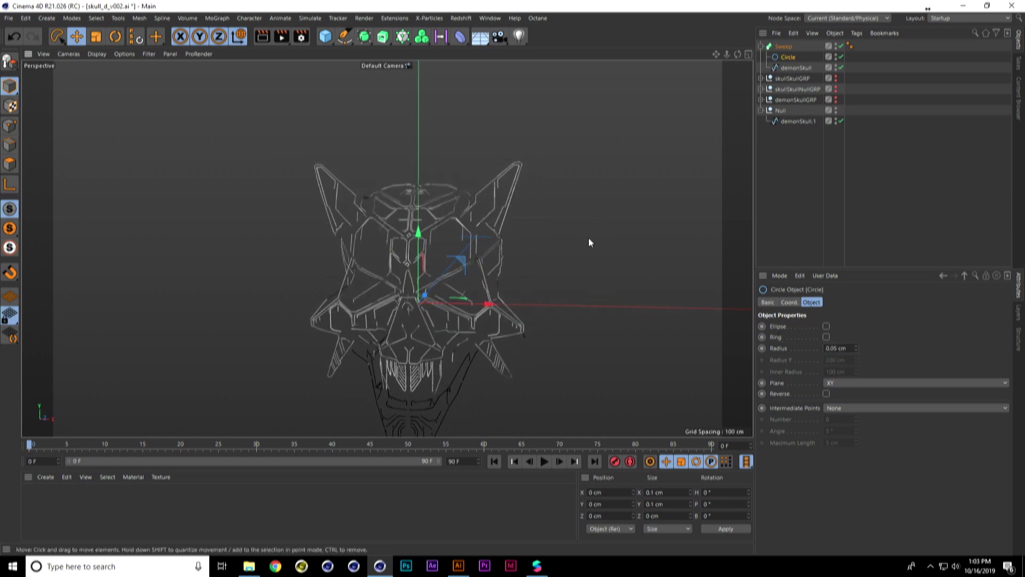
left_click_drag(542, 250, 499, 218, "alt")
left_click_drag(611, 245, 369, 293, "alt")
scroll(371, 291, "up", 5)
scroll(425, 270, "up", 5)
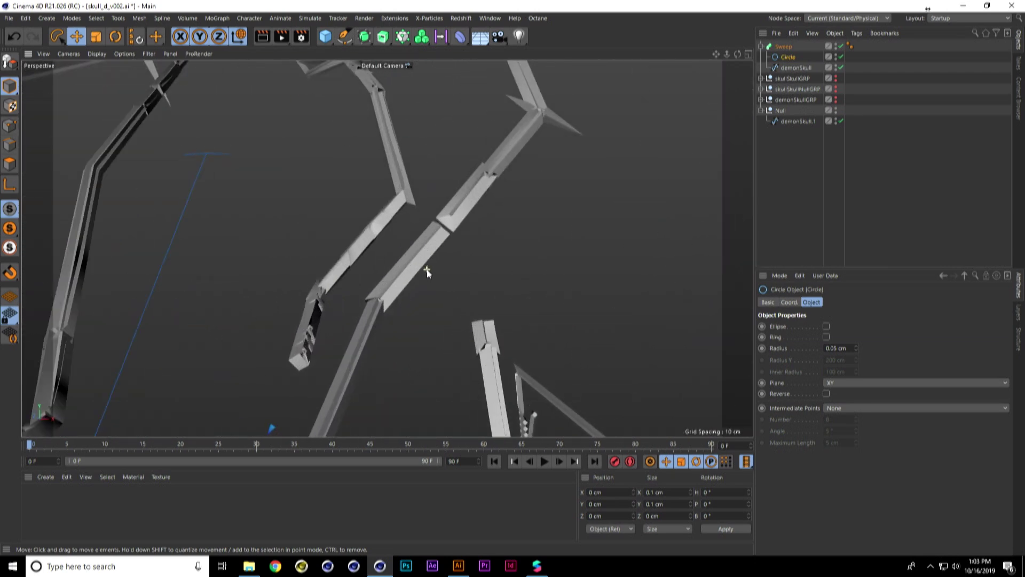
left_click_drag(501, 182, 456, 218, "alt")
right_click_drag(461, 207, 363, 222, "alt")
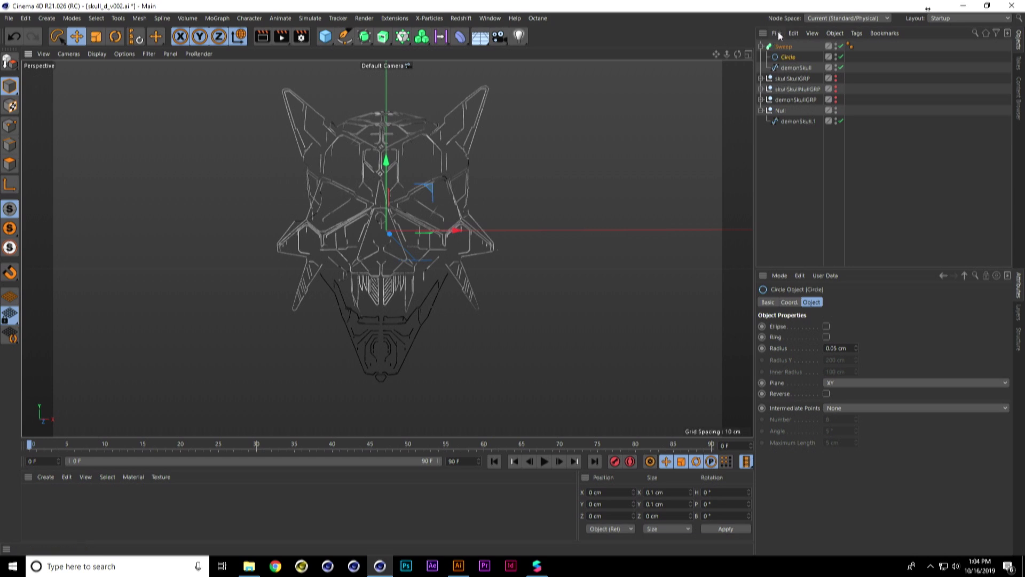
left_click(761, 46)
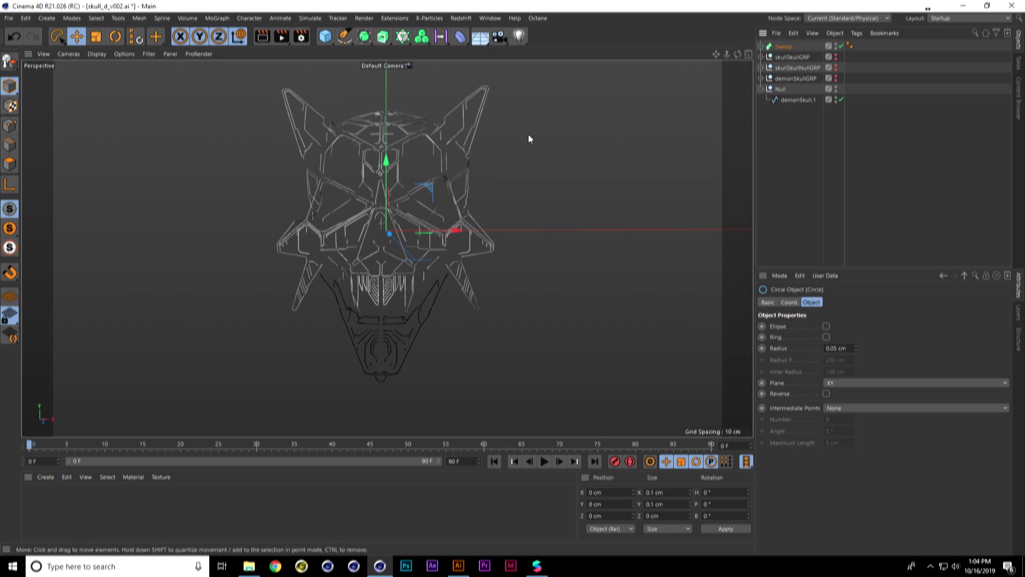
- Switch to the skull_v004.c4d scene and examine the finished skull from several angles with its extras object selected
key("alt+Tab")
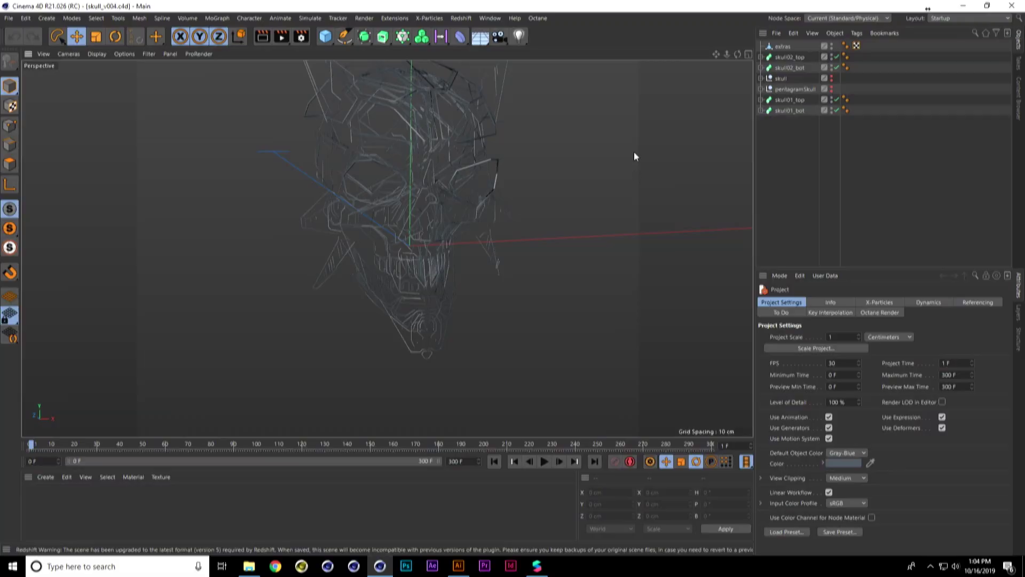
left_click_drag(634, 157, 541, 267, "alt")
left_click_drag(584, 230, 490, 175, "alt")
left_click(498, 140)
left_click_drag(602, 201, 347, 136, "alt")
left_click(368, 140)
left_click_drag(559, 284, 410, 263, "alt")
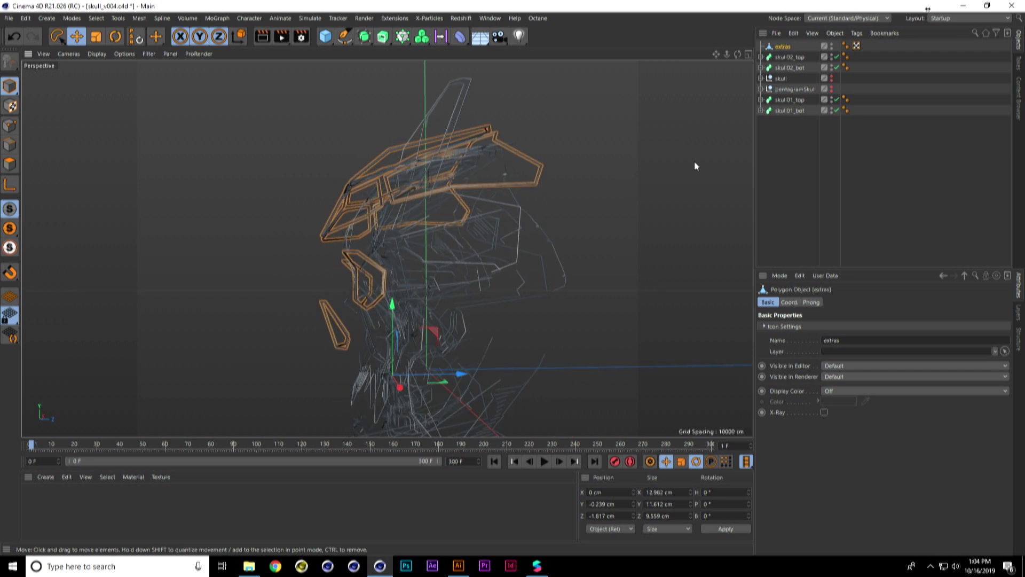
- Expand pentagramSkull, reveal its skullTop and skullBot meshes for viewing, hide the group again and clear the selection
left_click(832, 77)
left_click(832, 77)
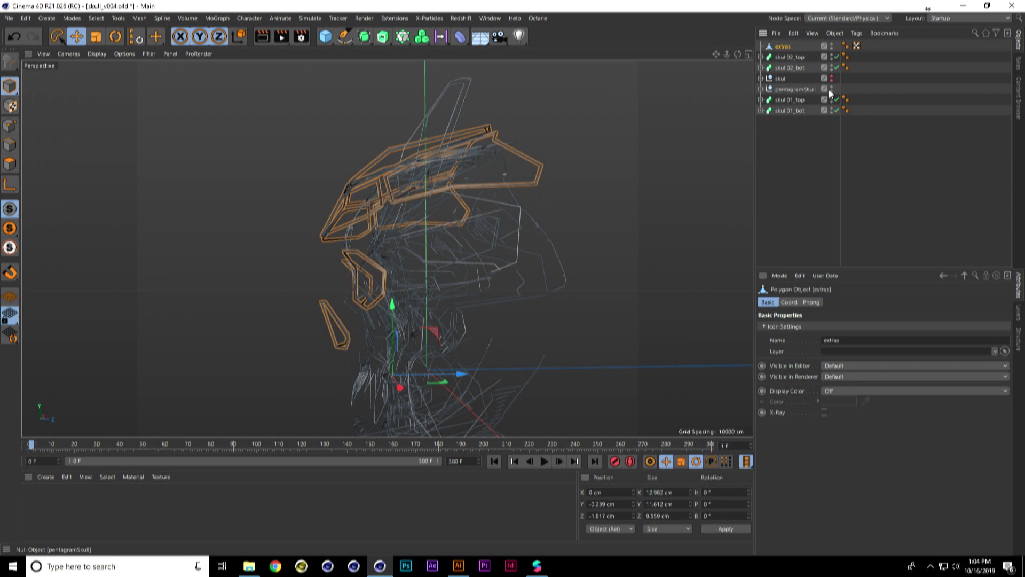
left_click(760, 89)
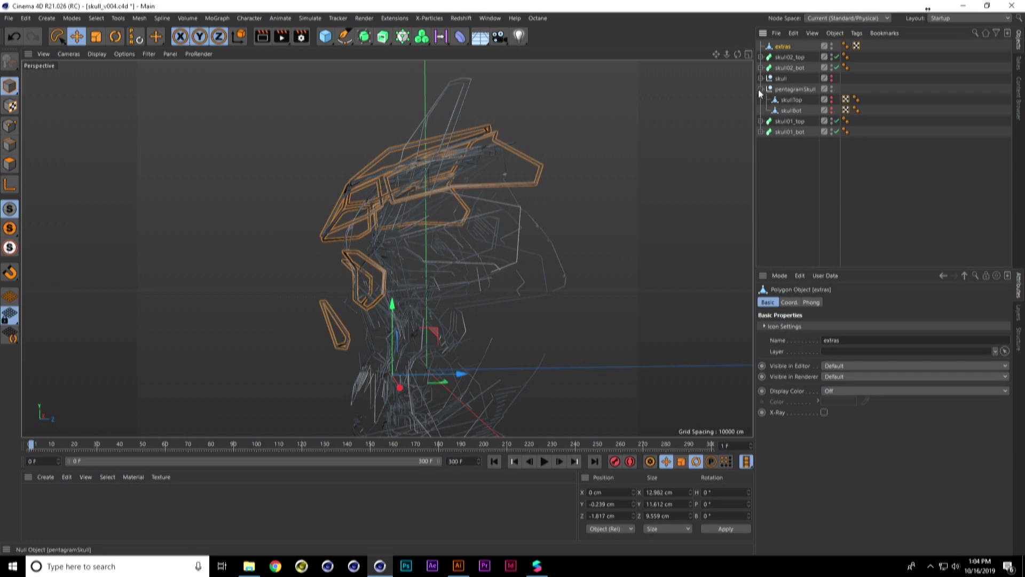
left_click(831, 109)
left_click_drag(534, 216, 556, 208, "alt")
double_click(832, 89, "alt")
left_click(610, 168)
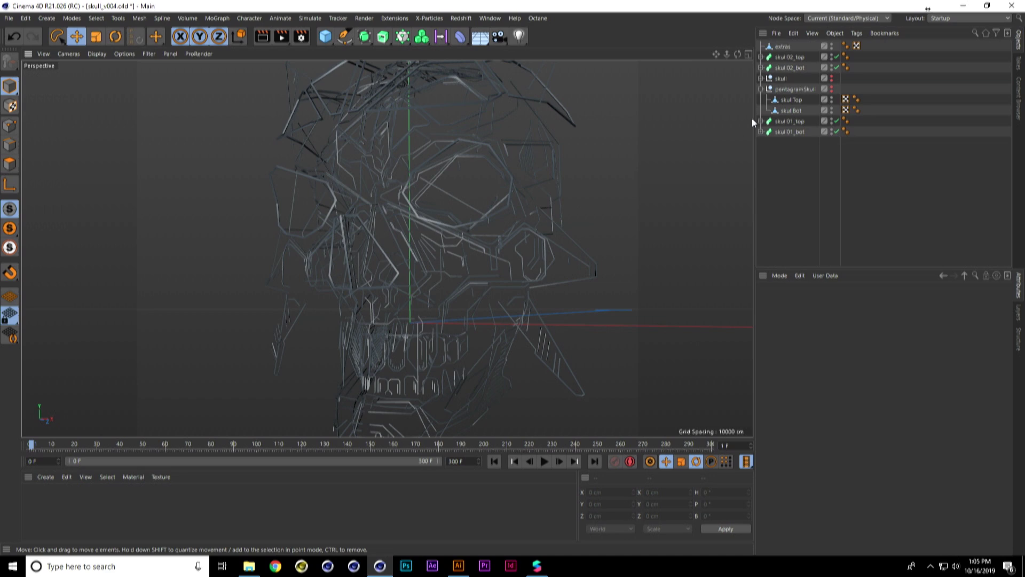
- Select the skull02_top and skull02_bot sweeps in turn and examine each one's lines in the viewport
left_click(784, 58)
left_click_drag(597, 175, 609, 152, "alt")
left_click(791, 69)
left_click_drag(539, 171, 697, 118, "alt")
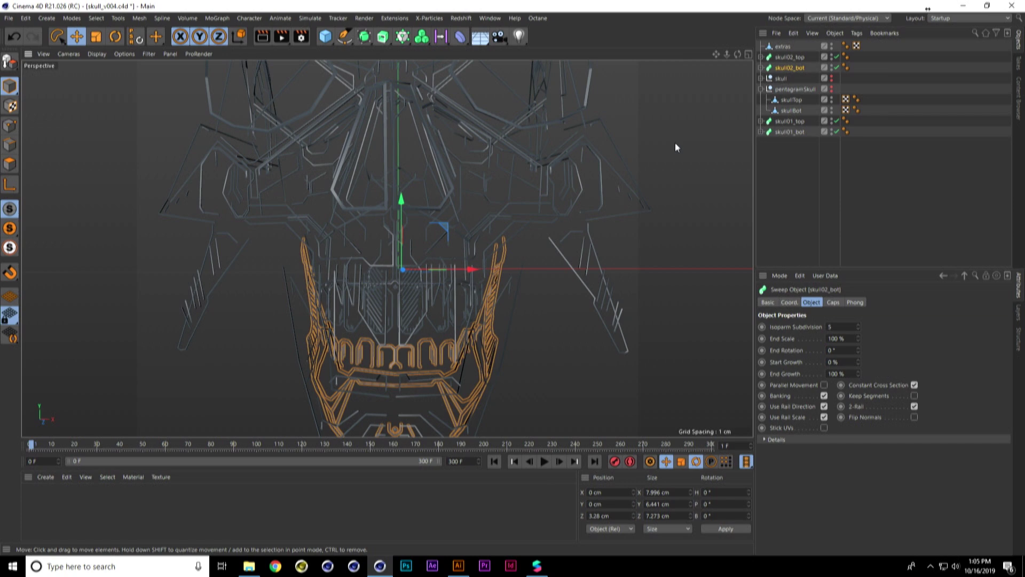
left_click_drag(631, 141, 539, 177, "alt")
- Set up a selection-only FBX export of skull02_top without cameras, splines, instances, lights or tracks, and cancel at the file save
left_click(775, 59)
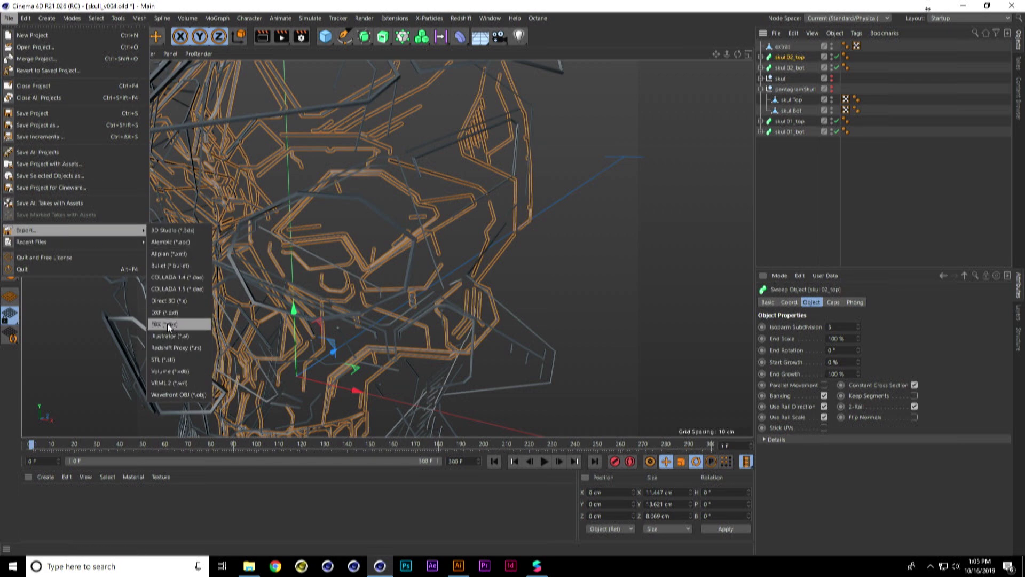
left_click(168, 324)
left_click_drag(157, 219, 180, 186)
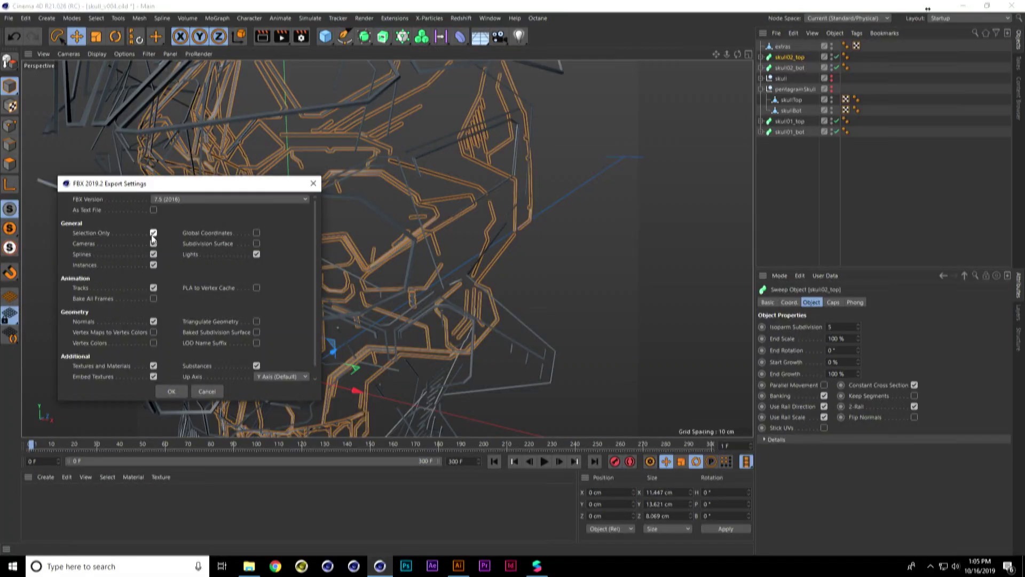
left_click_drag(197, 187, 213, 145)
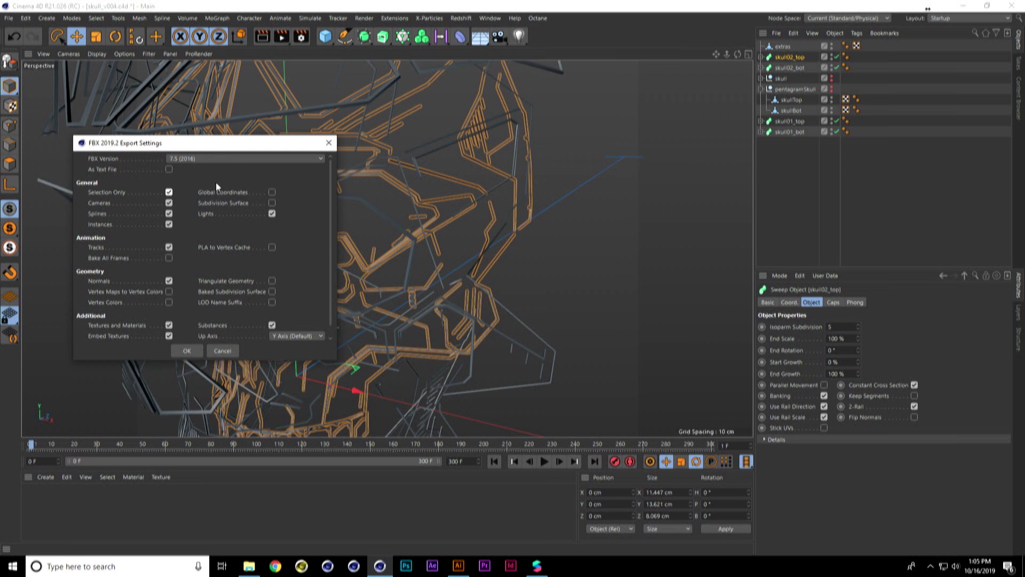
left_click(169, 214)
left_click(169, 224)
left_click(169, 247)
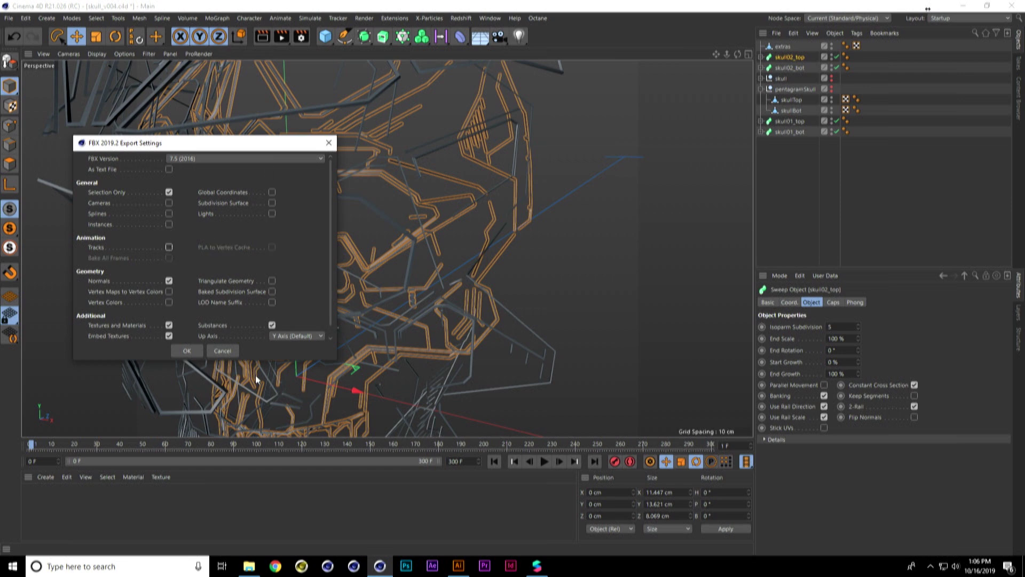
left_click(188, 351)
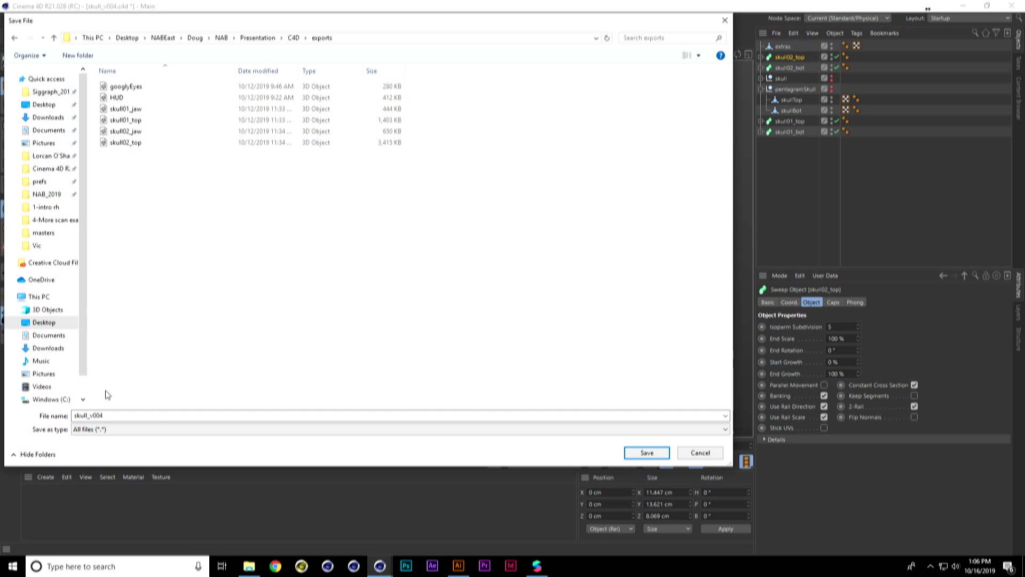
left_click(700, 454)
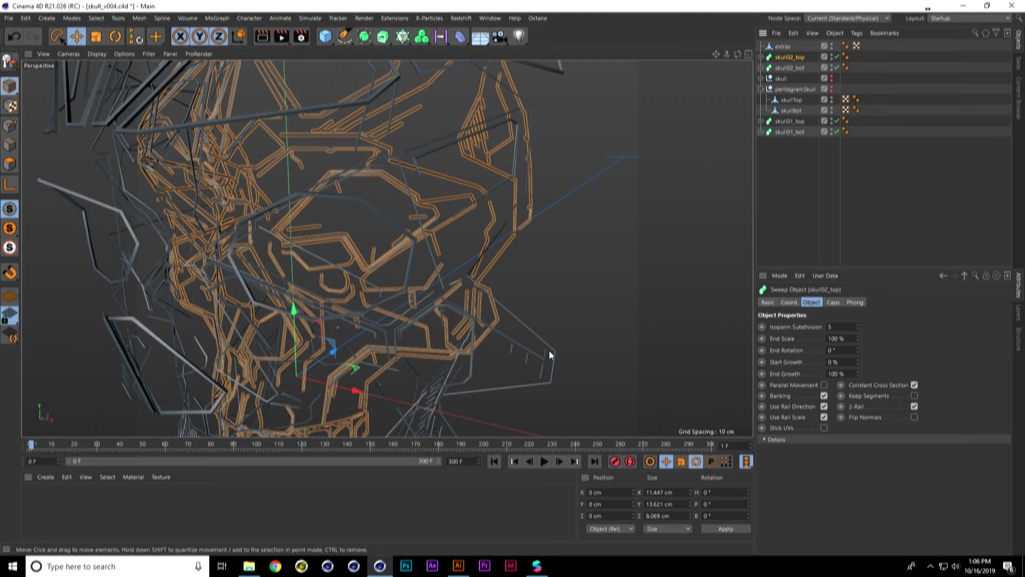
- Switch to Spark AR, create a new blank project and maximize its window
mouse_move(537, 570)
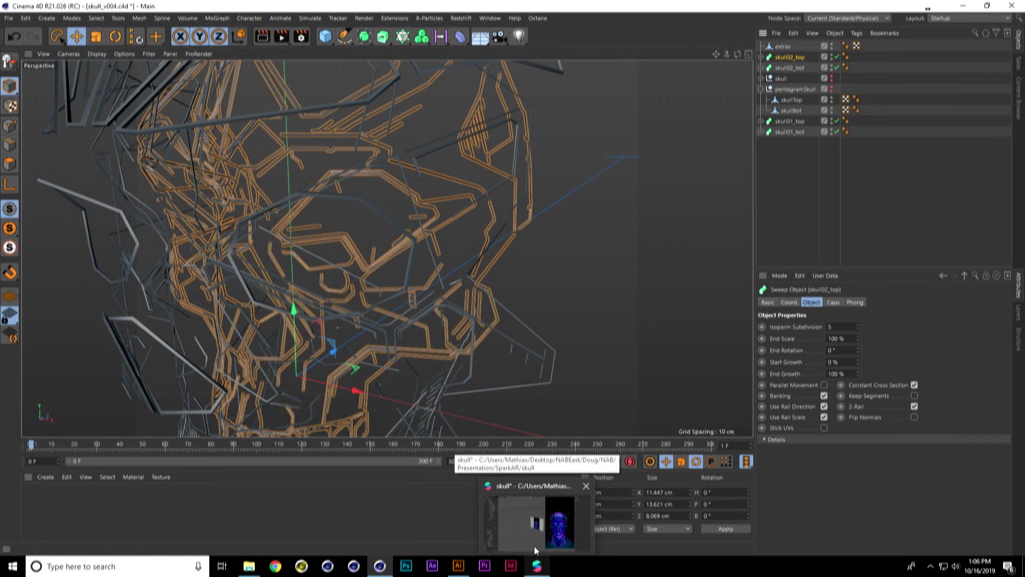
left_click(534, 546)
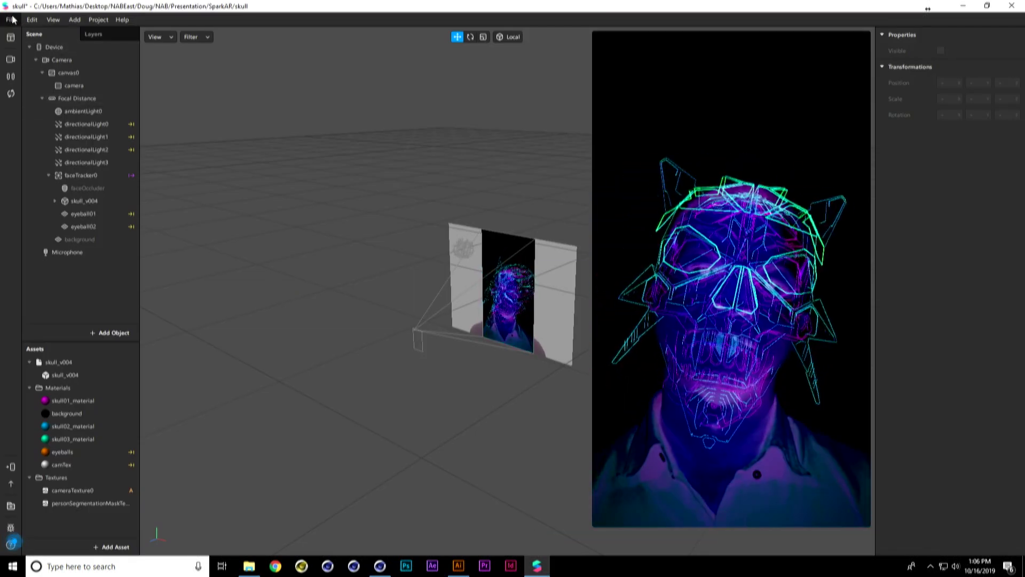
left_click(12, 20)
left_click(37, 38)
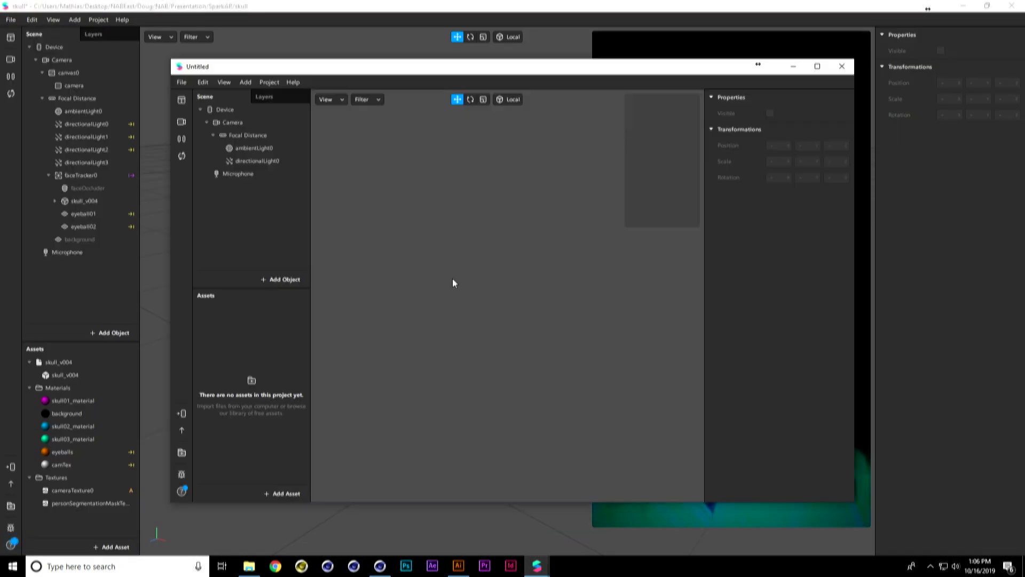
left_click(817, 67)
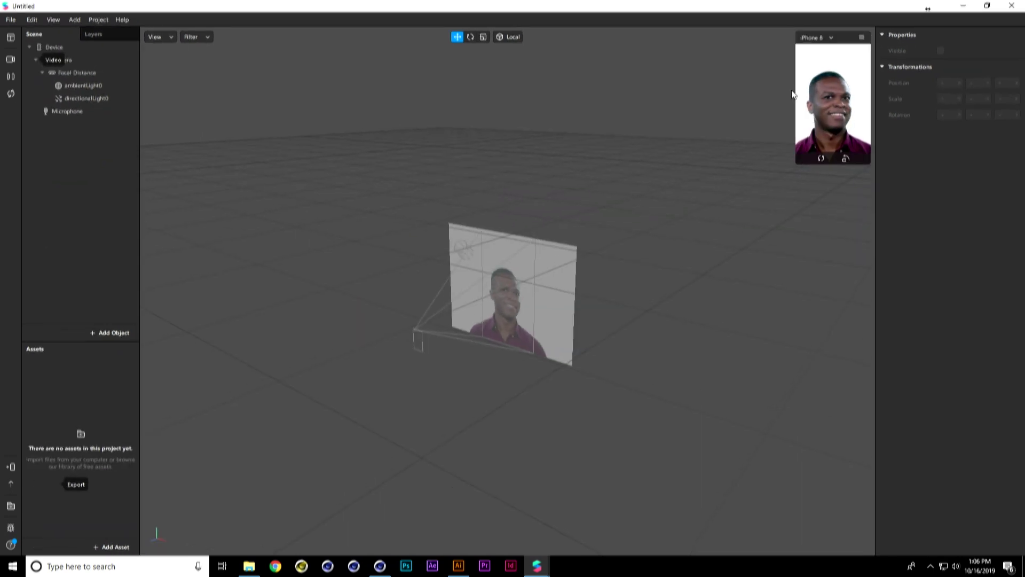
- Review the built-in real-time simulation face videos available for the preview
left_click(10, 59)
left_click(123, 84)
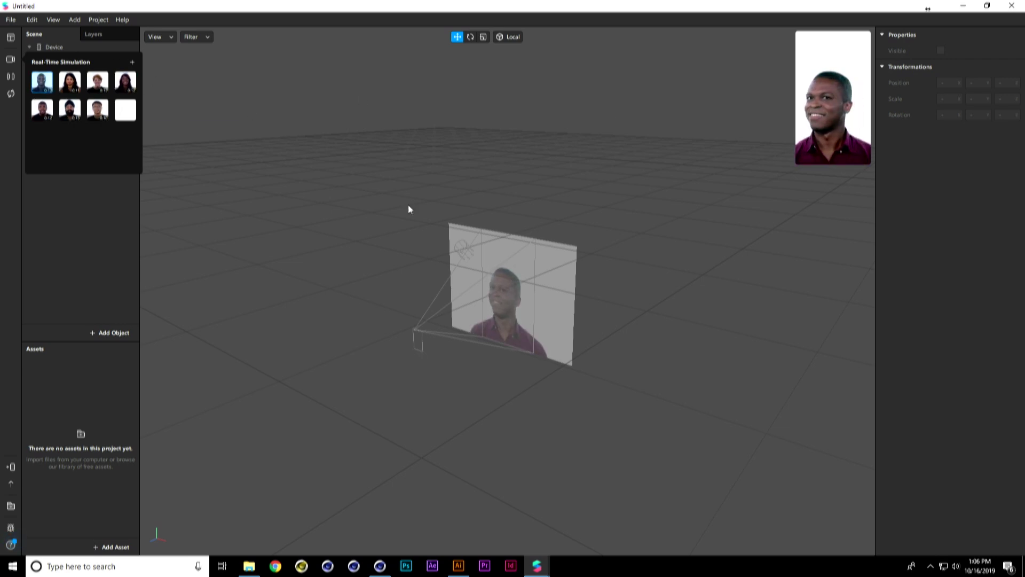
left_click(425, 189)
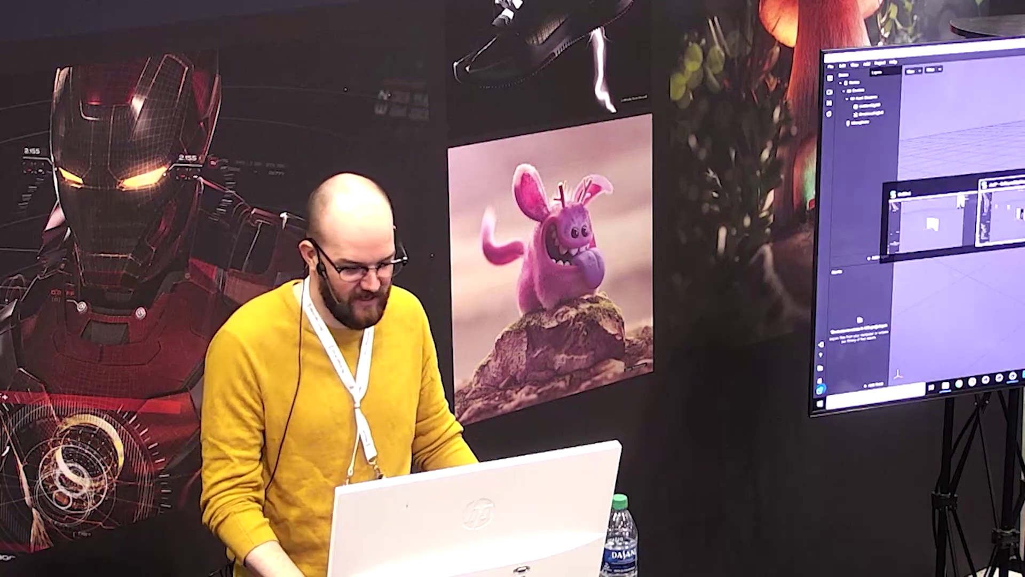
- Import skull01_jaw, skull01_top, skull02_jaw and skull02_top from the C4D exports folder into the project's assets
key("alt+Tab")
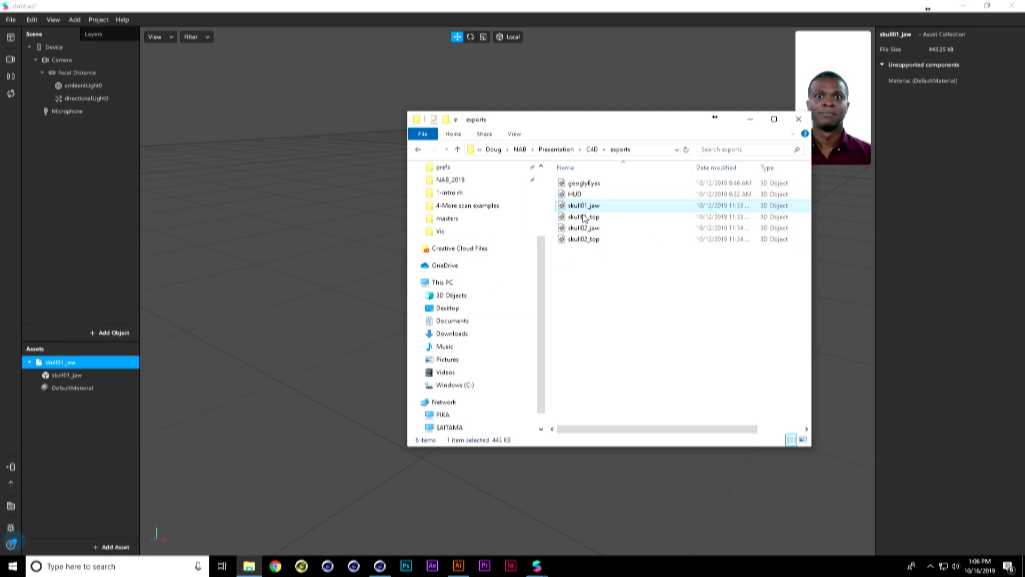
left_click_drag(594, 218, 145, 404)
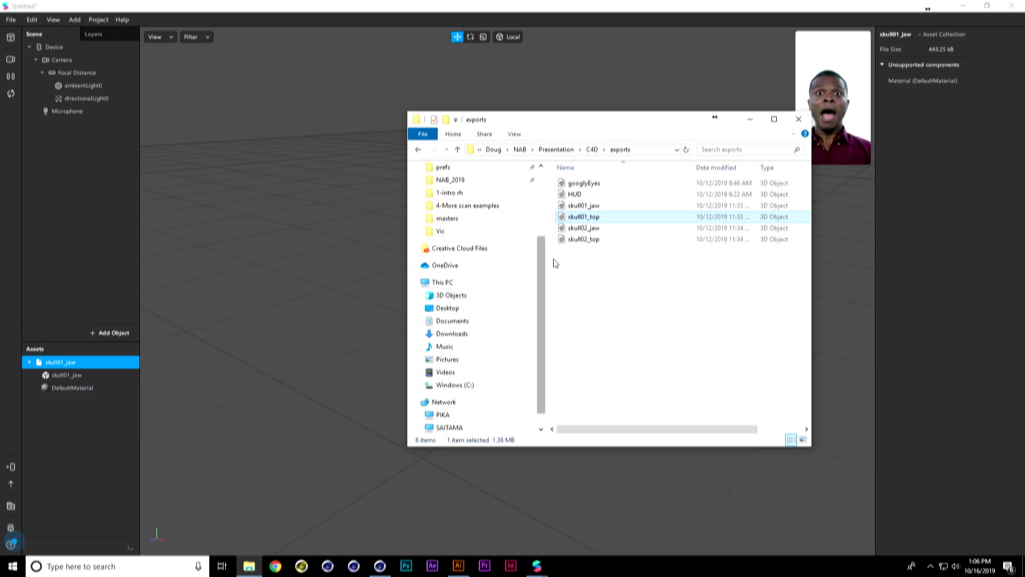
left_click_drag(582, 232, 104, 457)
left_click_drag(594, 241, 104, 481)
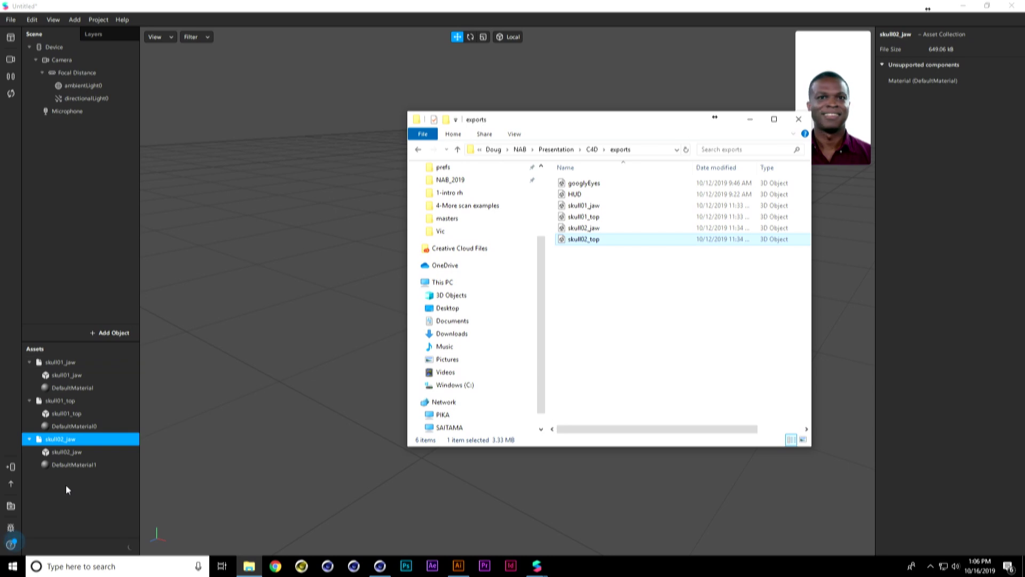
left_click(95, 501)
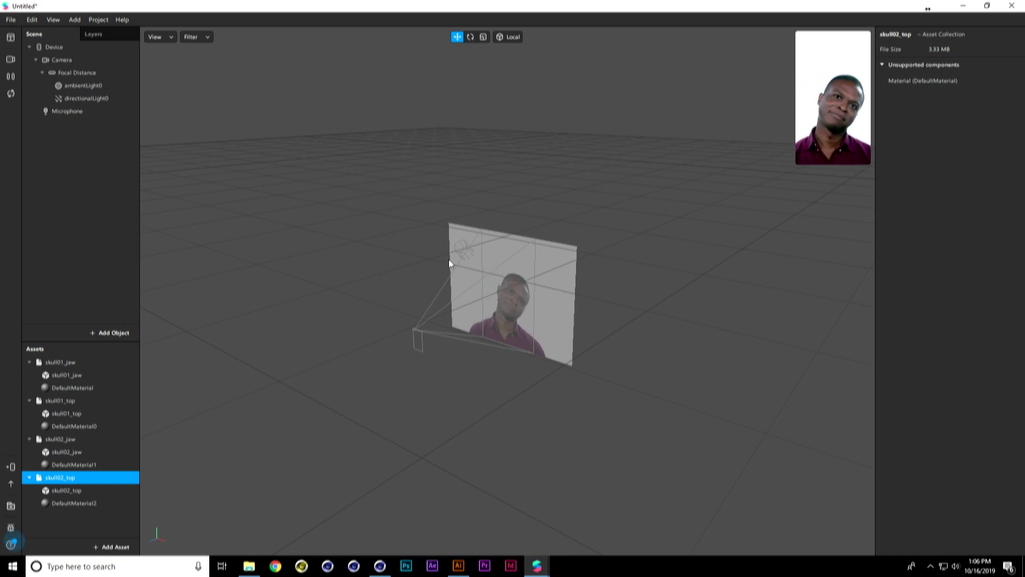
left_click_drag(420, 273, 516, 298)
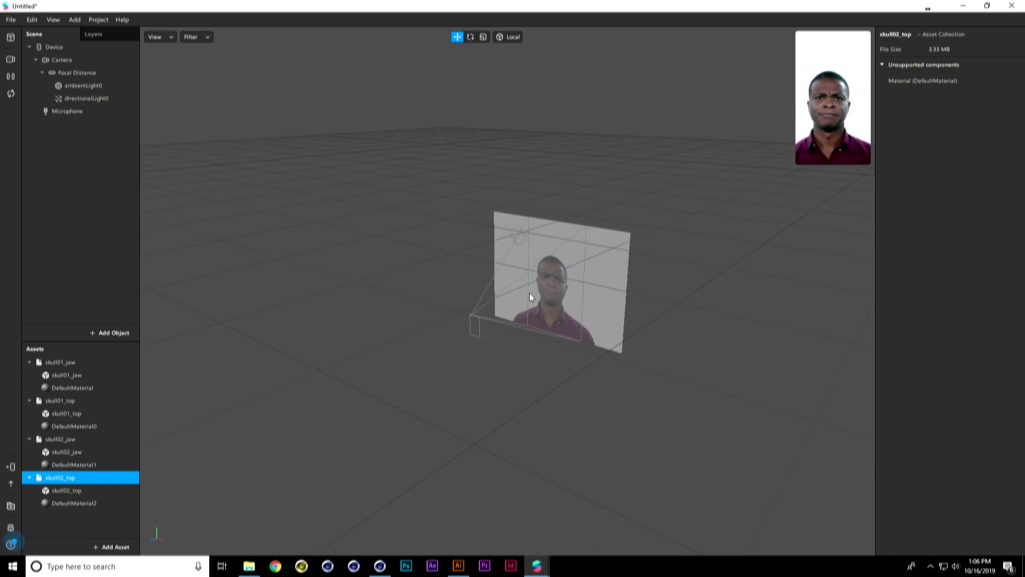
left_click(534, 293)
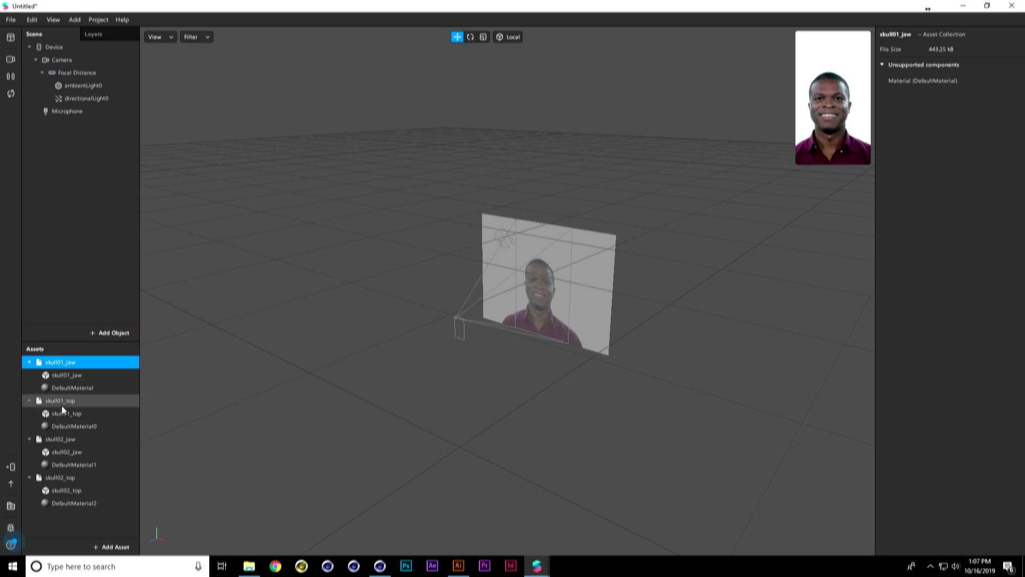
- Place skull02_top, skull02_jaw, skull01_top and skull01_jaw from the assets into the scene under Focal Distance
left_click(58, 477, "shift")
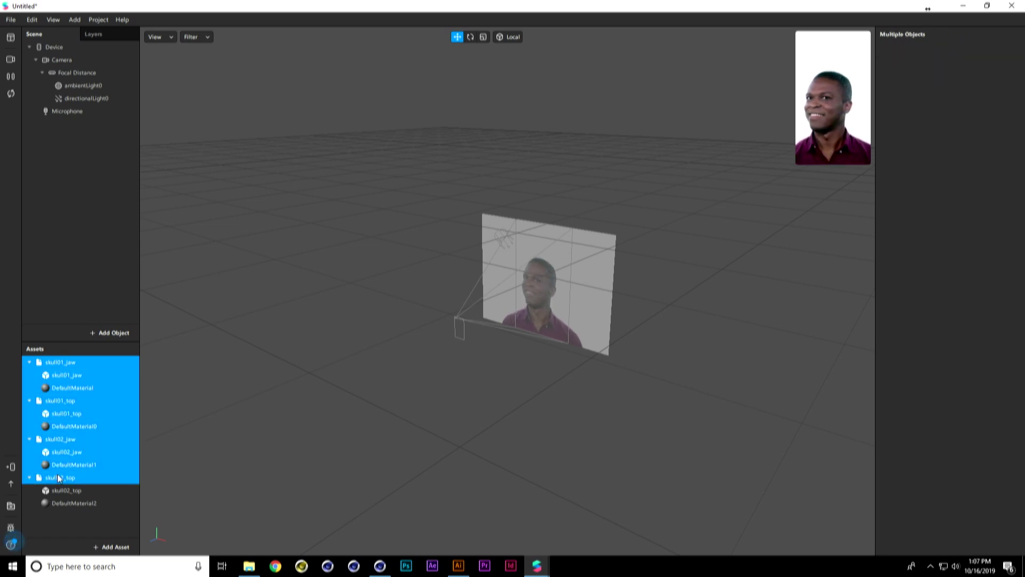
left_click(67, 476)
left_click_drag(67, 476, 87, 195)
left_click_drag(62, 443, 75, 267)
left_click_drag(62, 400, 91, 238)
left_click_drag(59, 363, 108, 238)
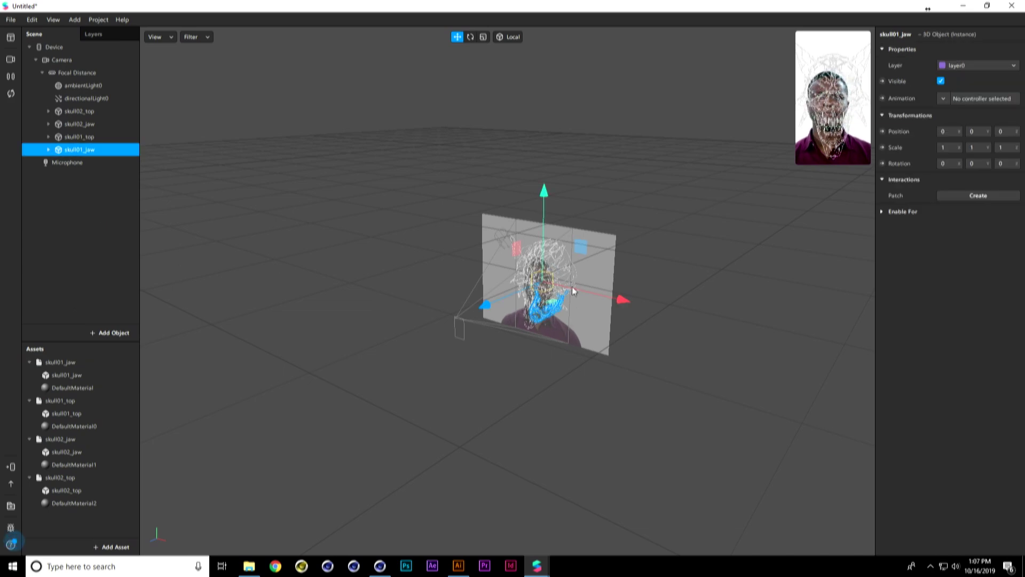
scroll(572, 291, "up", 6)
right_click_drag(415, 317, 483, 292)
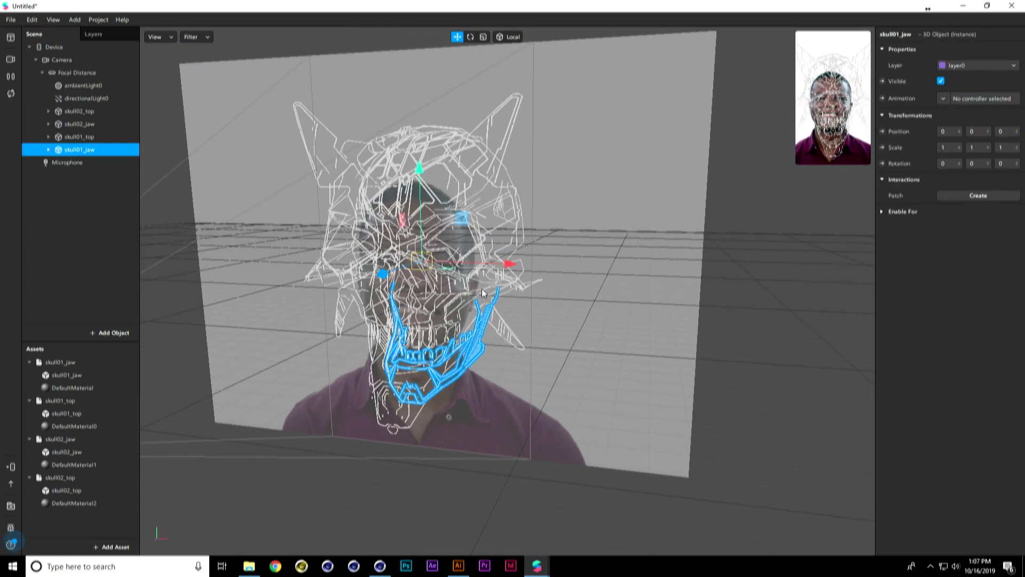
- Add a Face Tracker to the scene and insert a Face Mesh under it
left_click(99, 334)
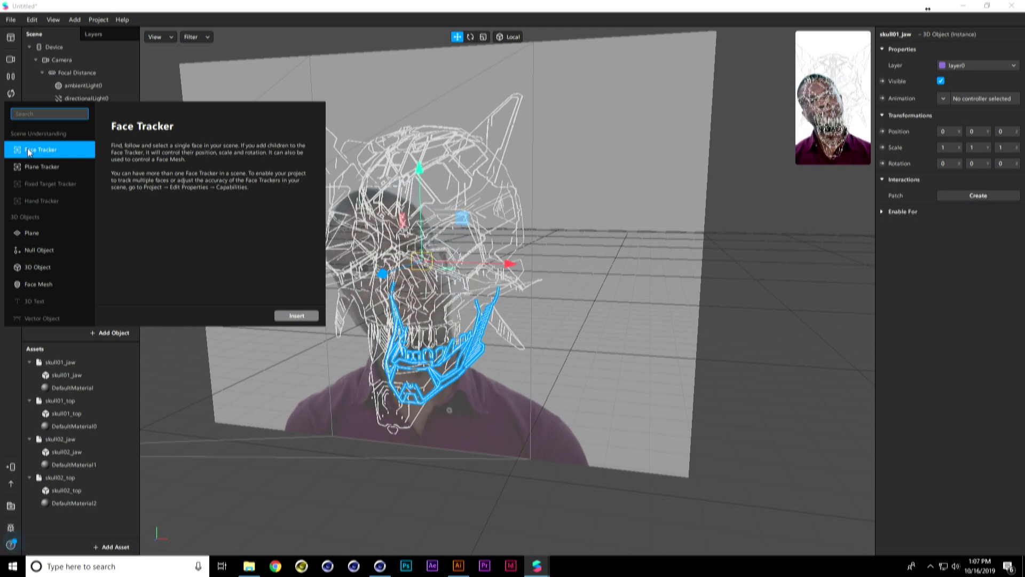
left_click(296, 316)
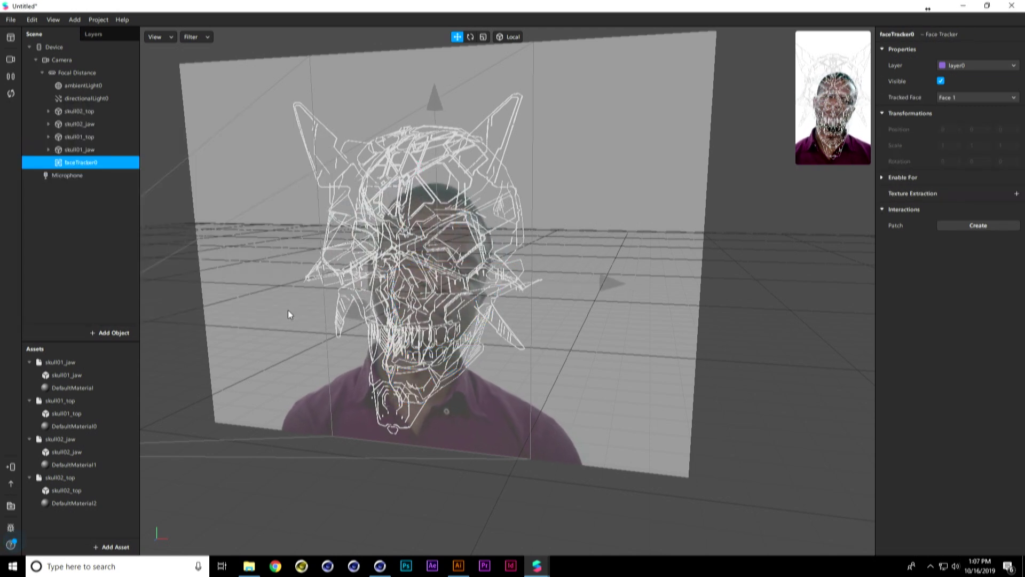
left_click(114, 334)
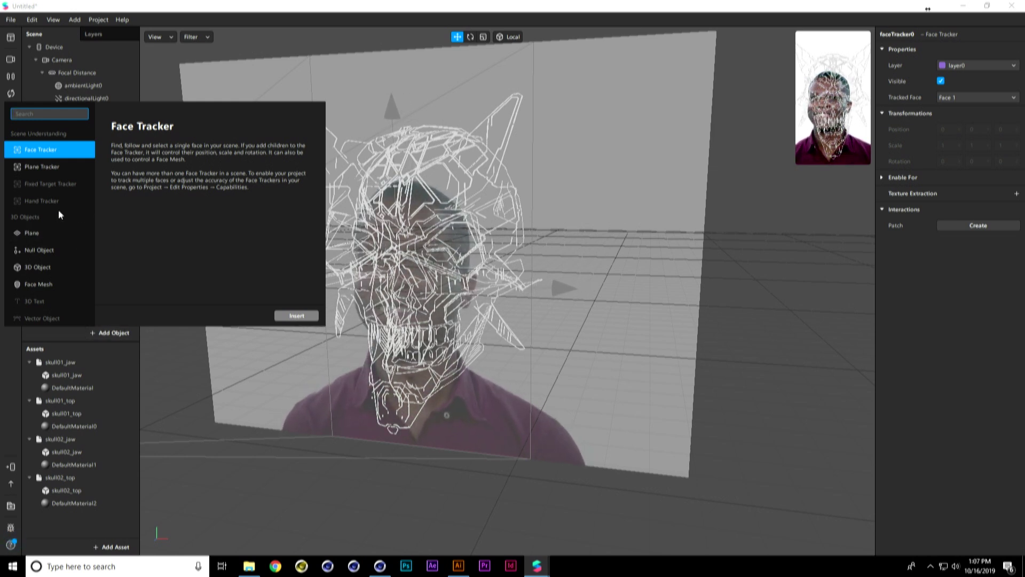
left_click(37, 278)
left_click(297, 316)
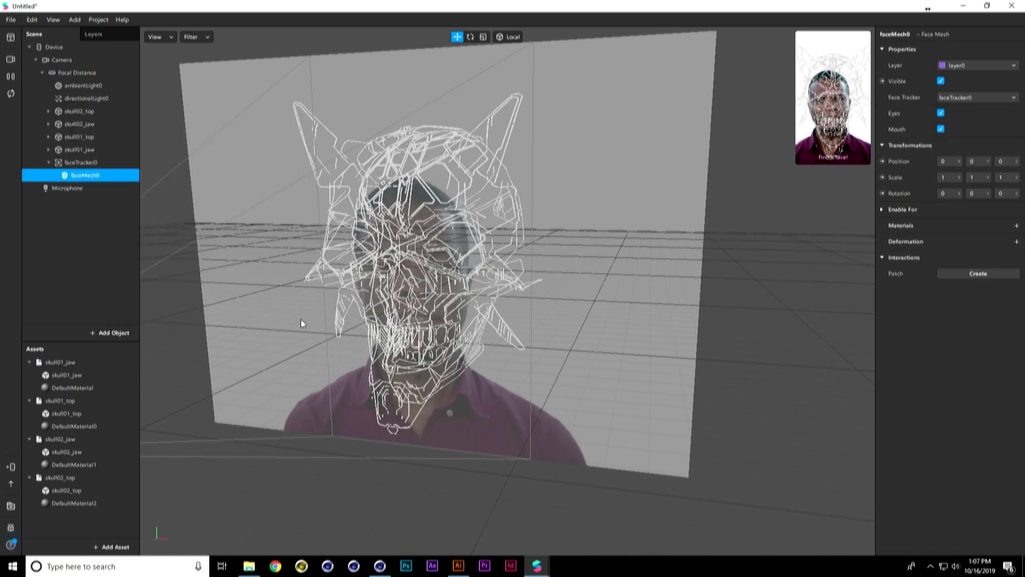
right_click_drag(497, 342, 744, 248)
right_click_drag(669, 258, 787, 194)
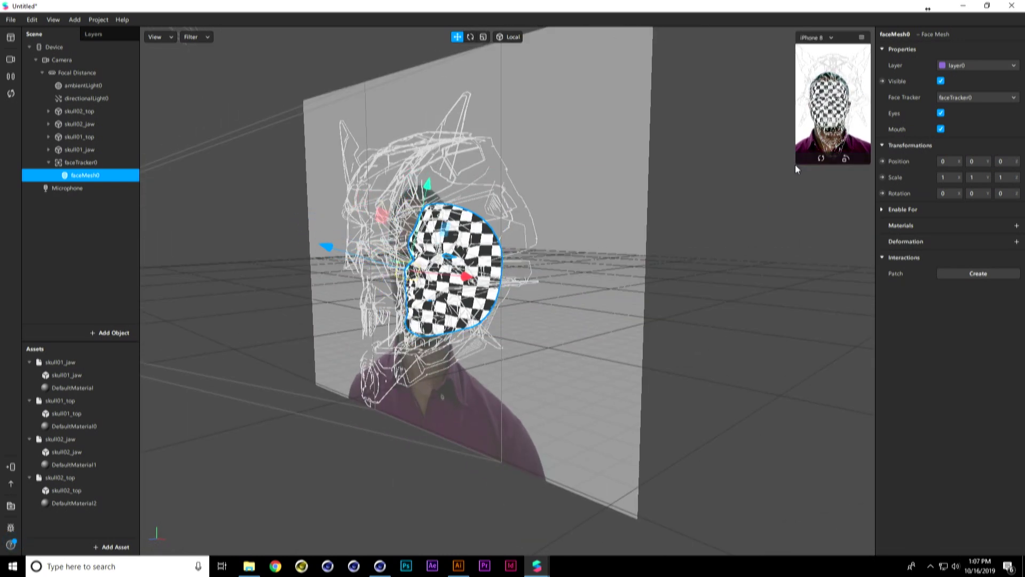
- Enlarge the simulator preview and hide the four skull models so only the face mesh shows
left_click_drag(796, 165, 579, 427)
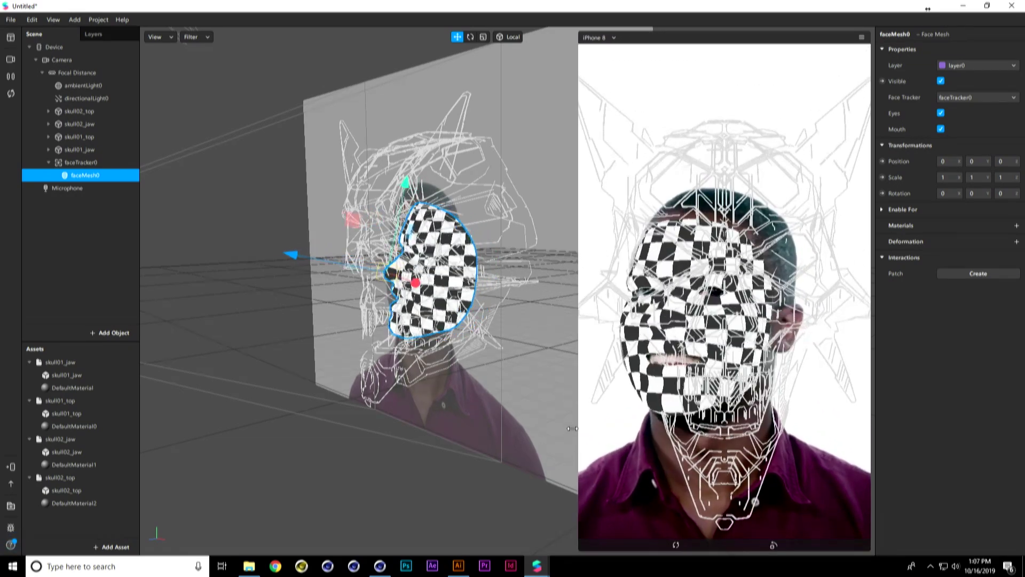
left_click(92, 112)
left_click(85, 150, "shift")
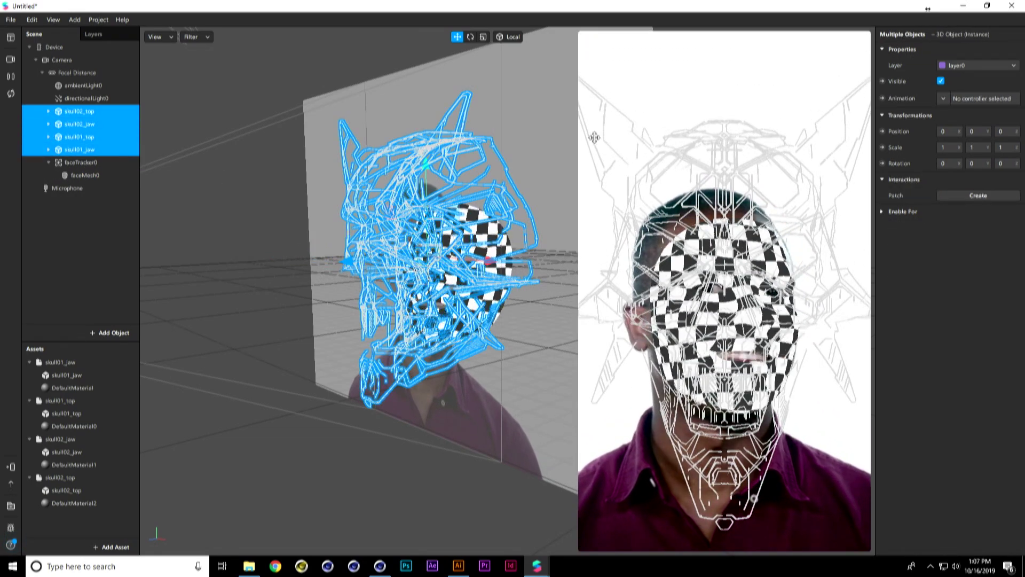
left_click(940, 80)
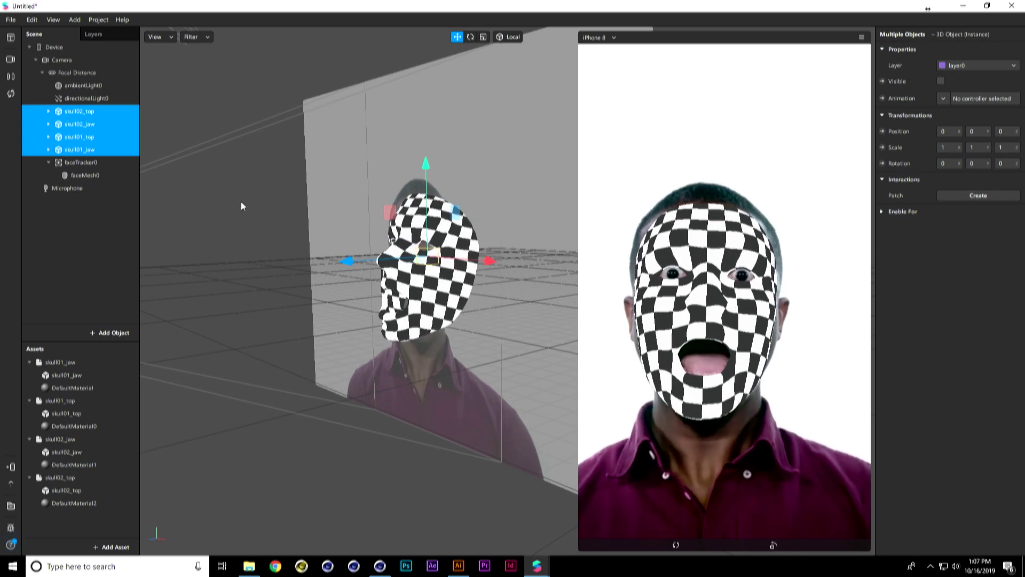
- Preview the face mesh on the second and third simulation videos, and return to the first video
left_click(14, 61)
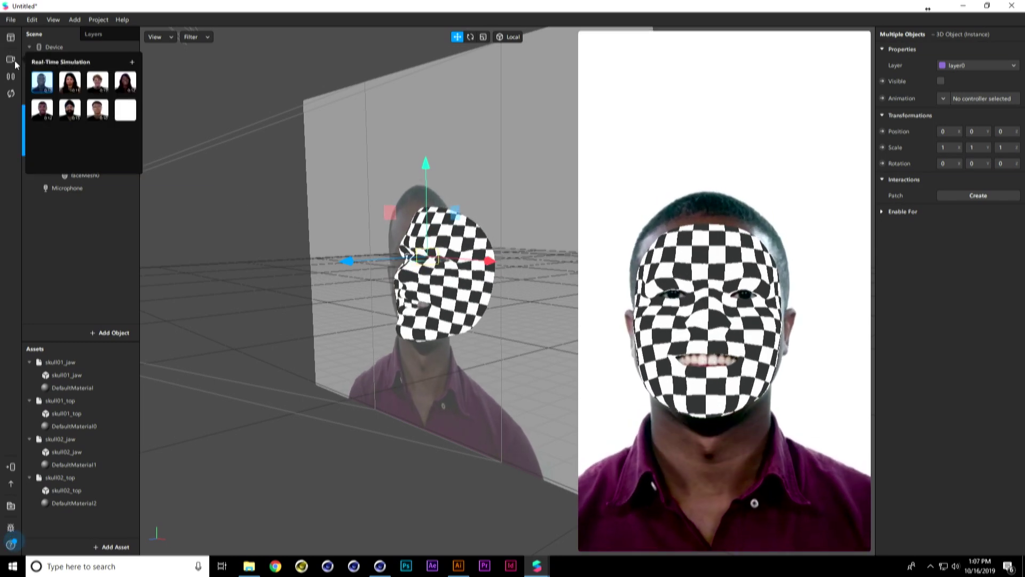
left_click(69, 83)
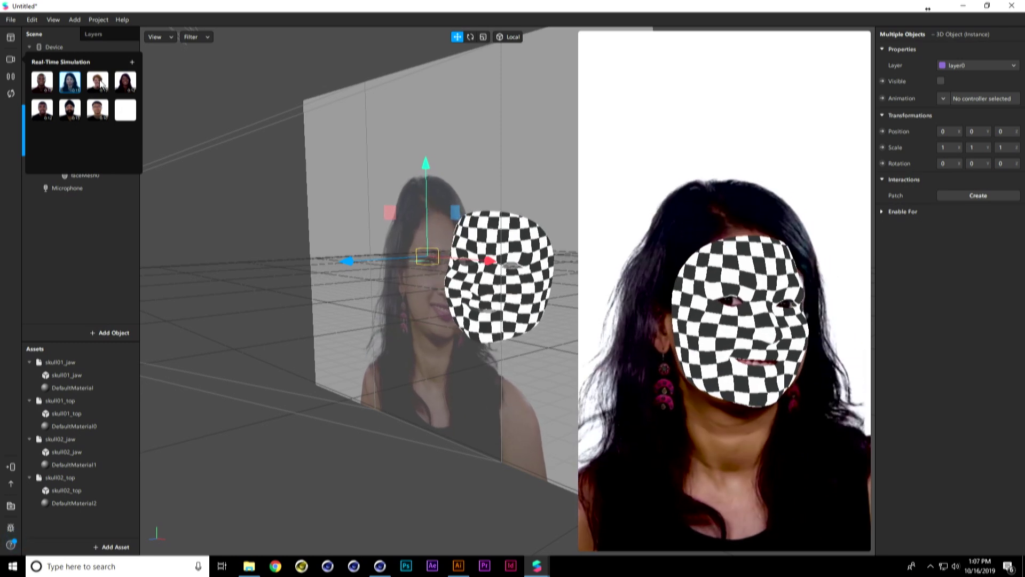
left_click(100, 83)
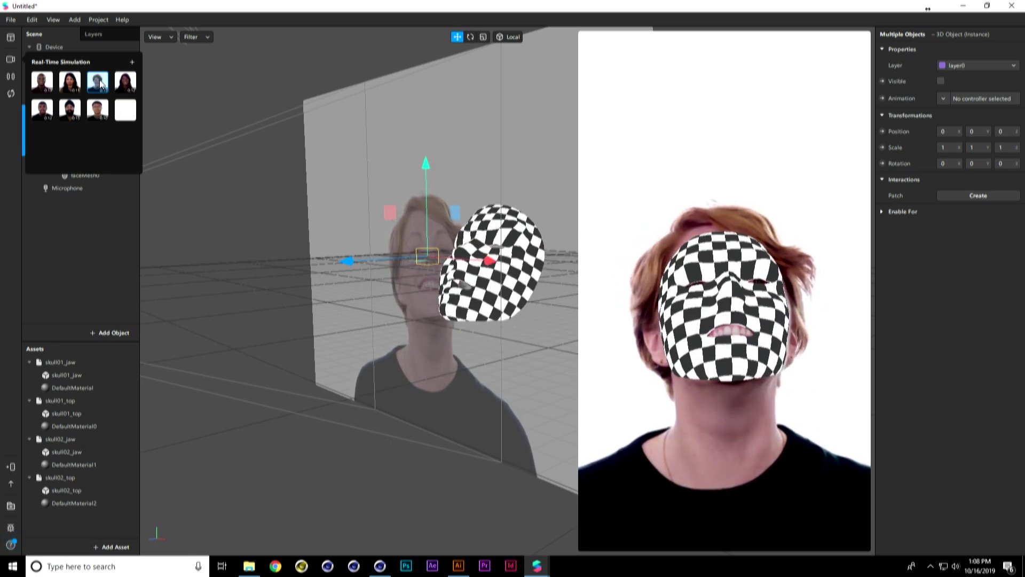
left_click(46, 85)
left_click(71, 235)
- Make the four skull models visible again and parent them to faceTracker0
left_click(80, 111)
left_click(80, 150, "shift")
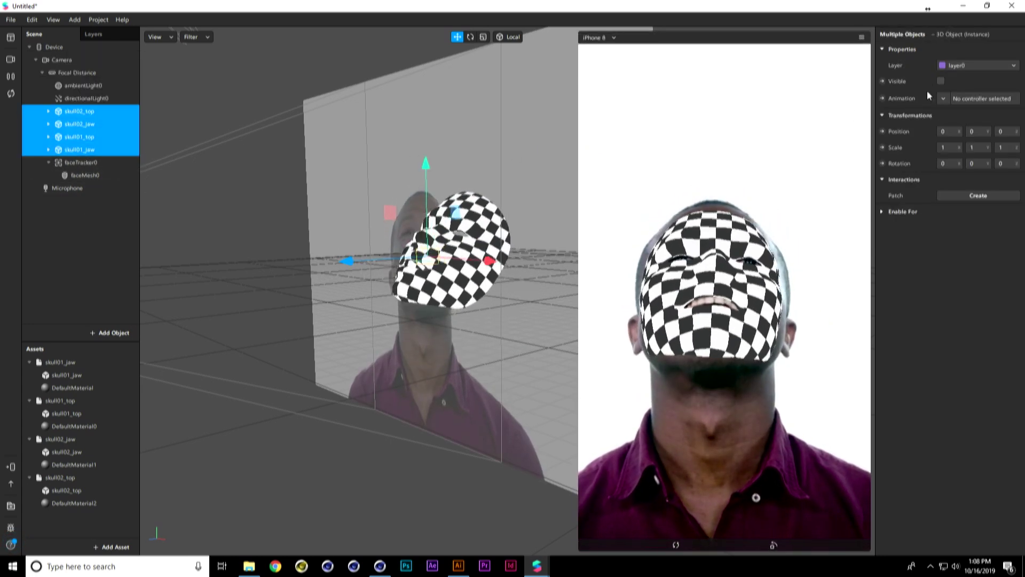
left_click(941, 80)
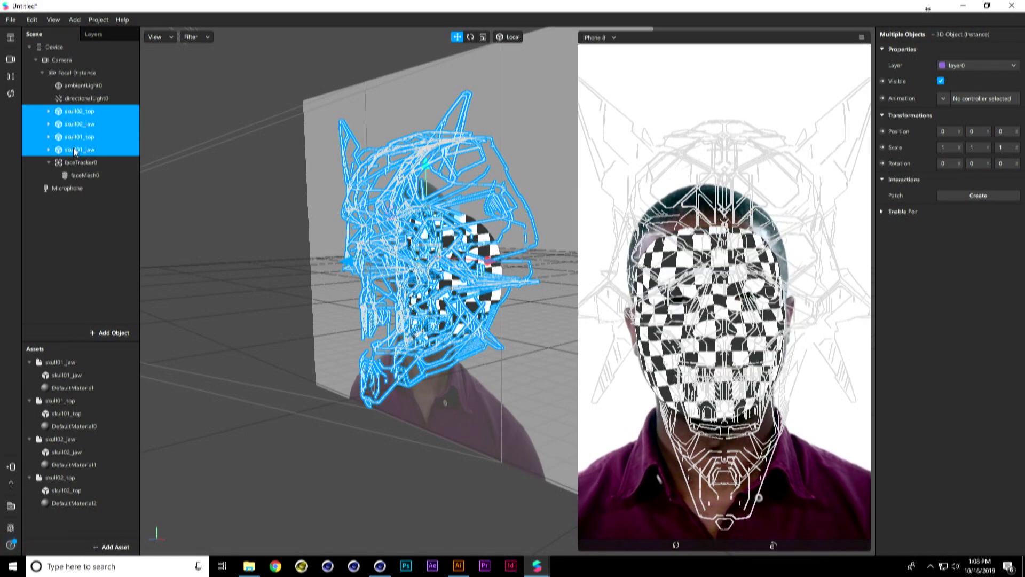
left_click_drag(76, 147, 87, 162)
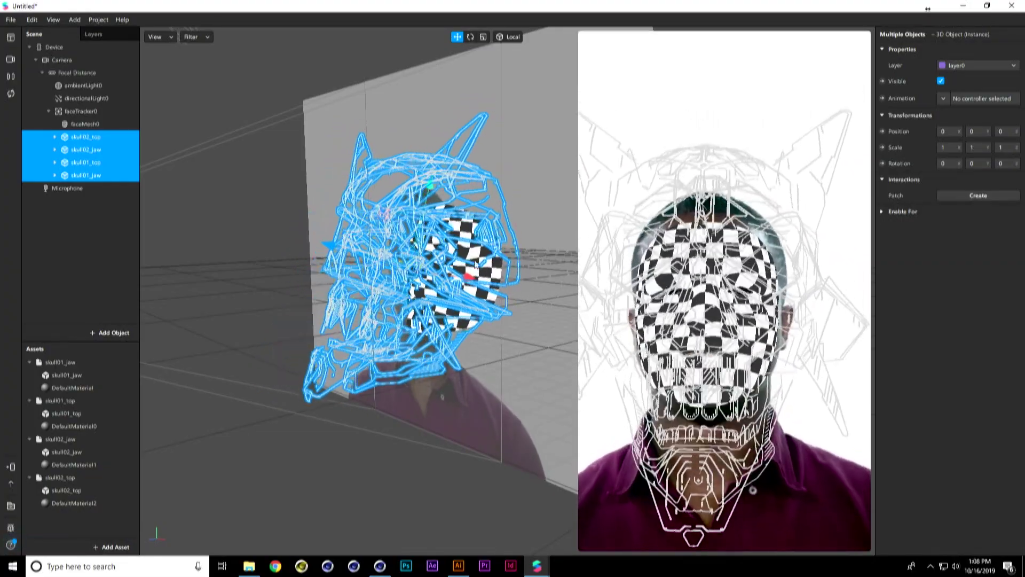
- Examine how the skulls follow the tracked face from the side, pausing and resuming the simulation video
left_click_drag(477, 264, 445, 291, "alt")
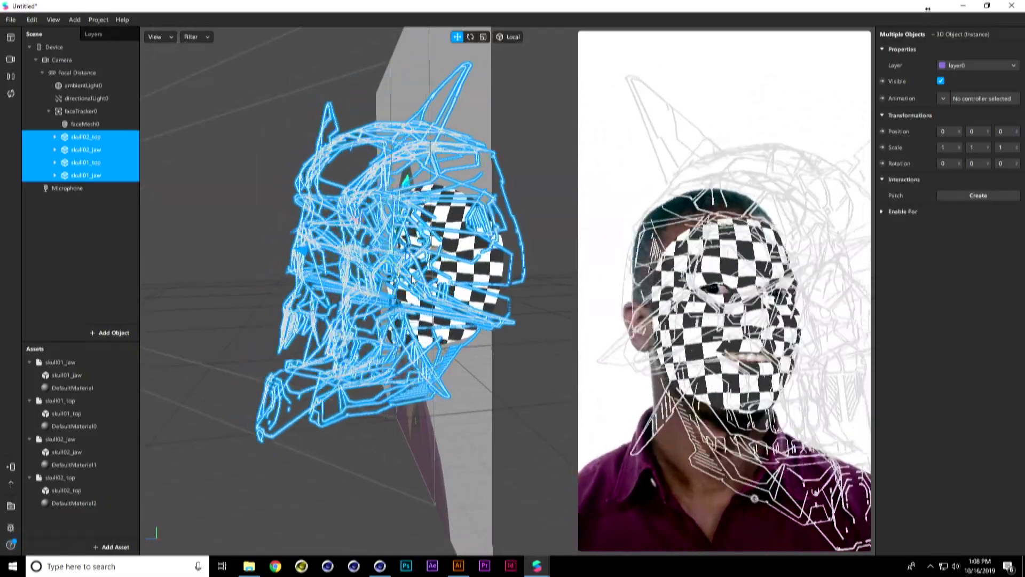
left_click(10, 78)
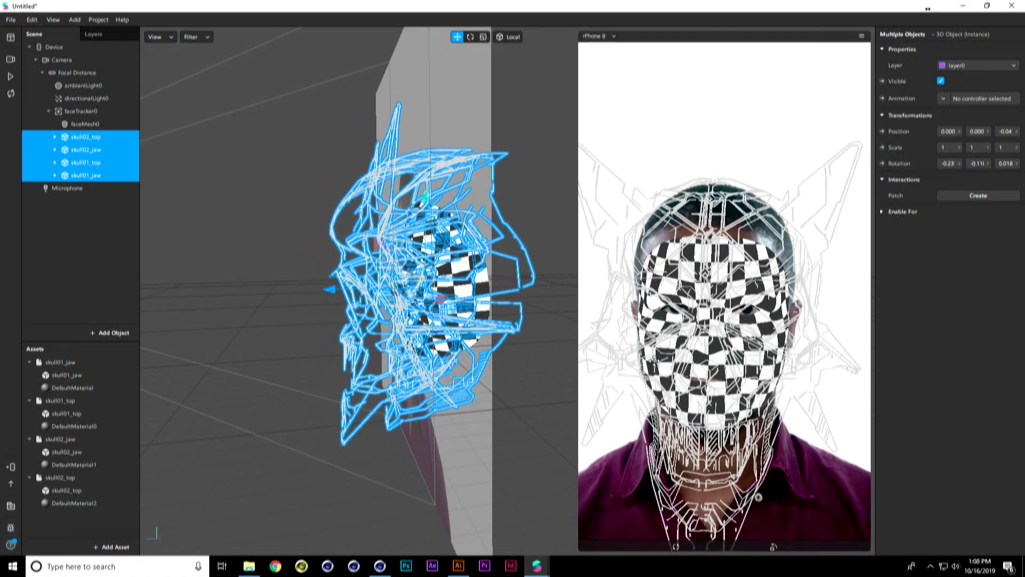
left_click(9, 77)
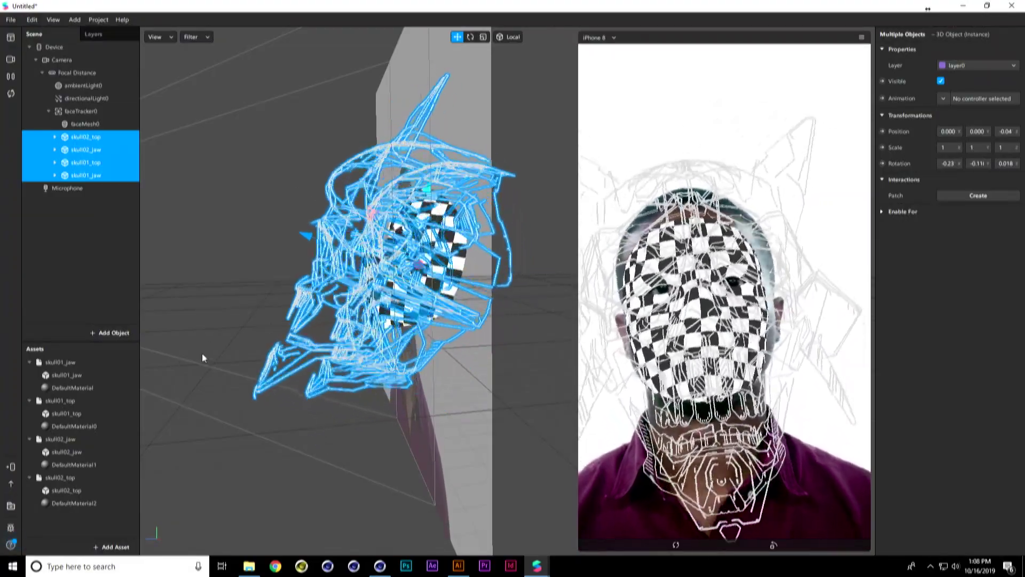
- Set the diffuse color of skull01_jaw's DefaultMaterial to bright magenta, #ff00fb
left_click(64, 389)
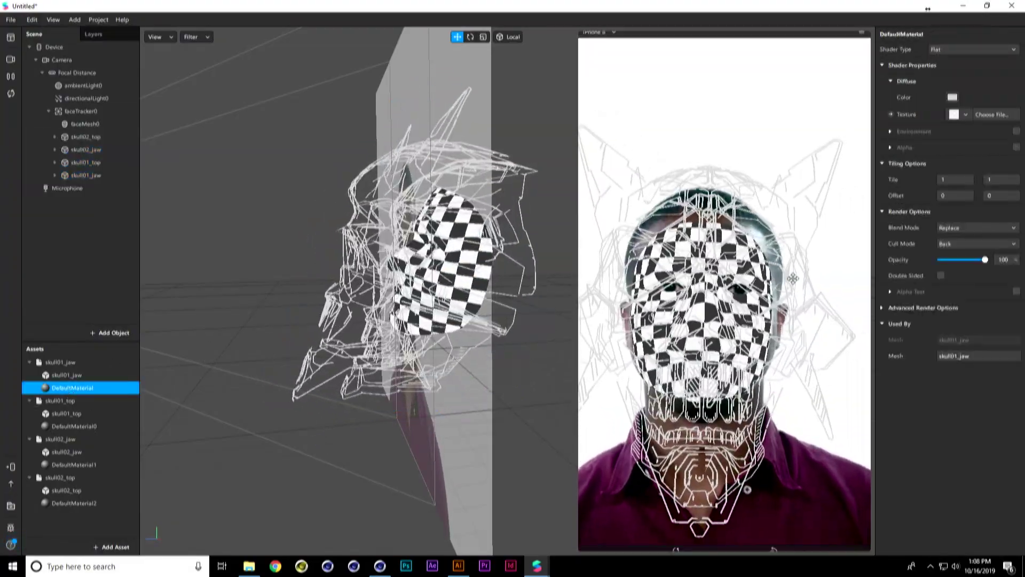
left_click(952, 96)
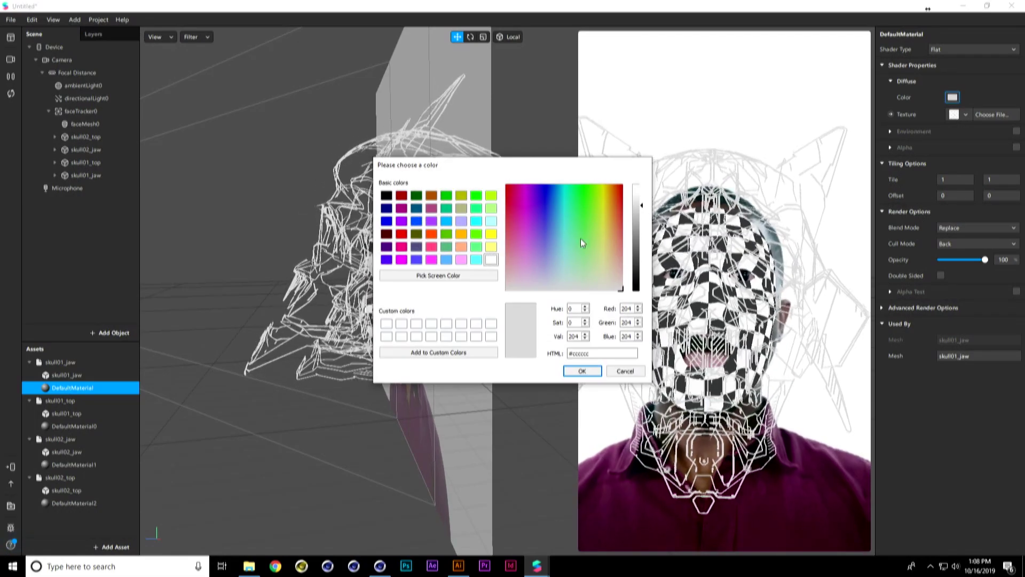
left_click(525, 187)
left_click(633, 190)
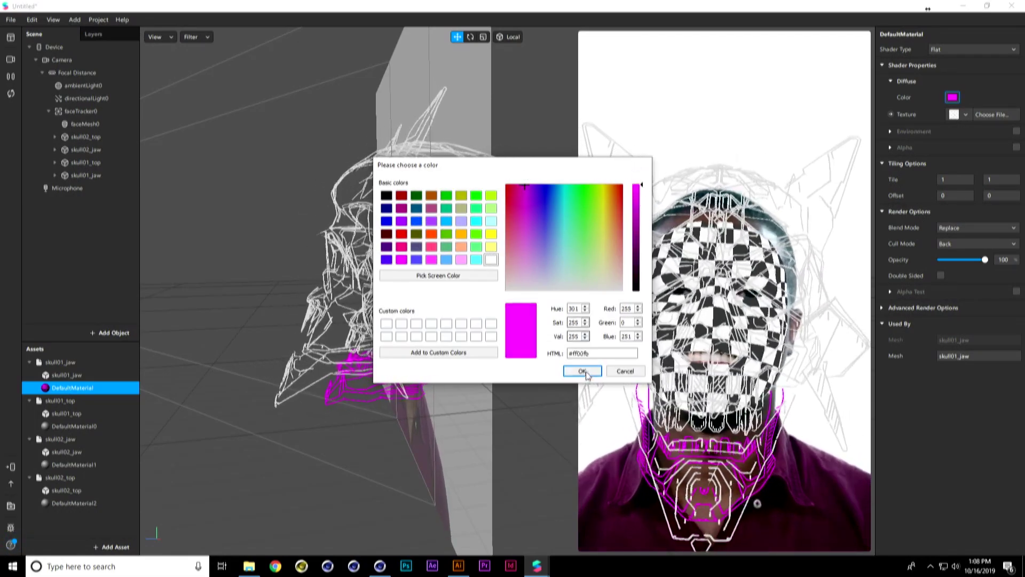
left_click(582, 370)
- Set the diffuse color of skull01_top's DefaultMaterial0 to darker magenta, #cc00a7
left_click(76, 427)
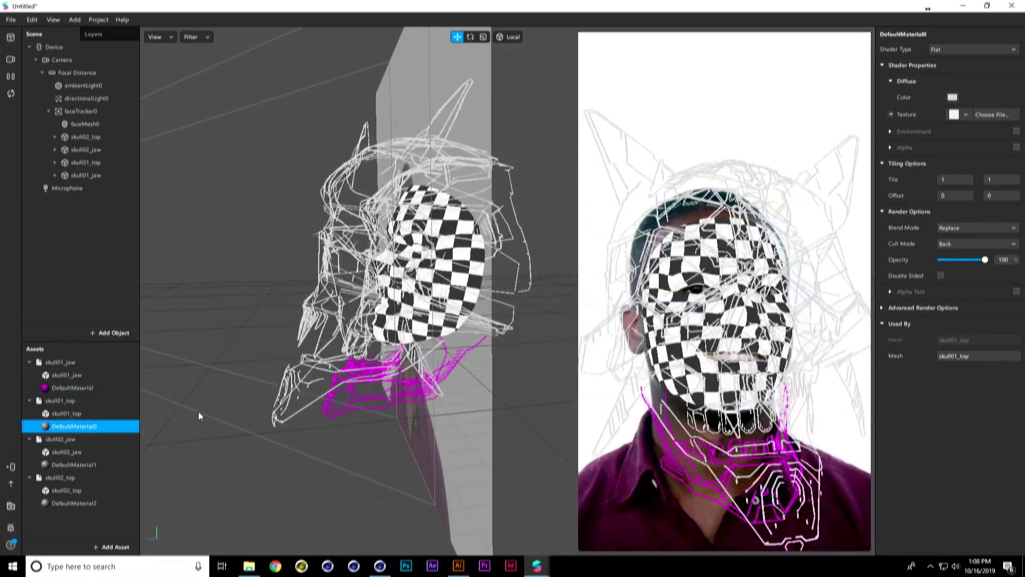
left_click(953, 98)
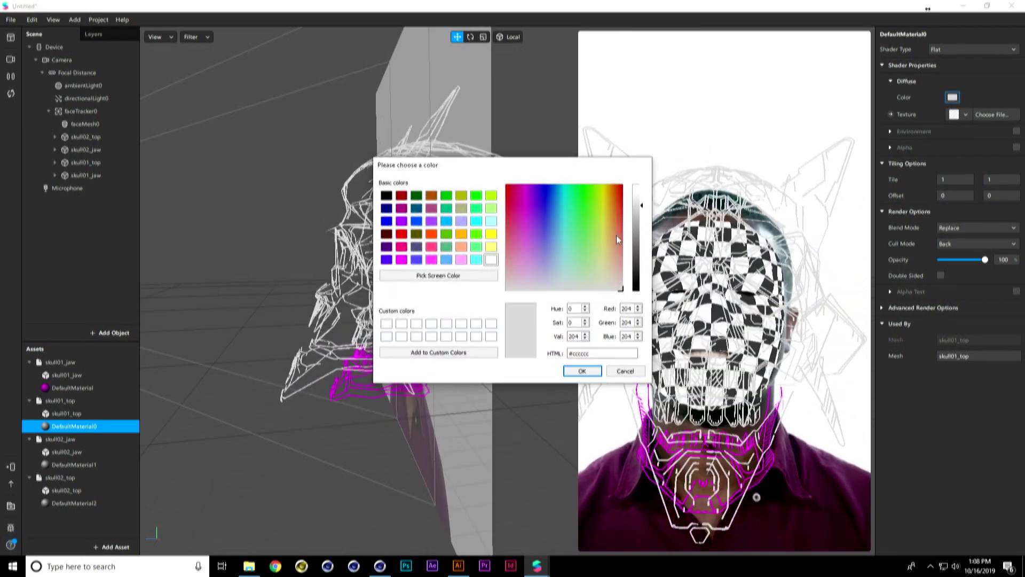
left_click(523, 185)
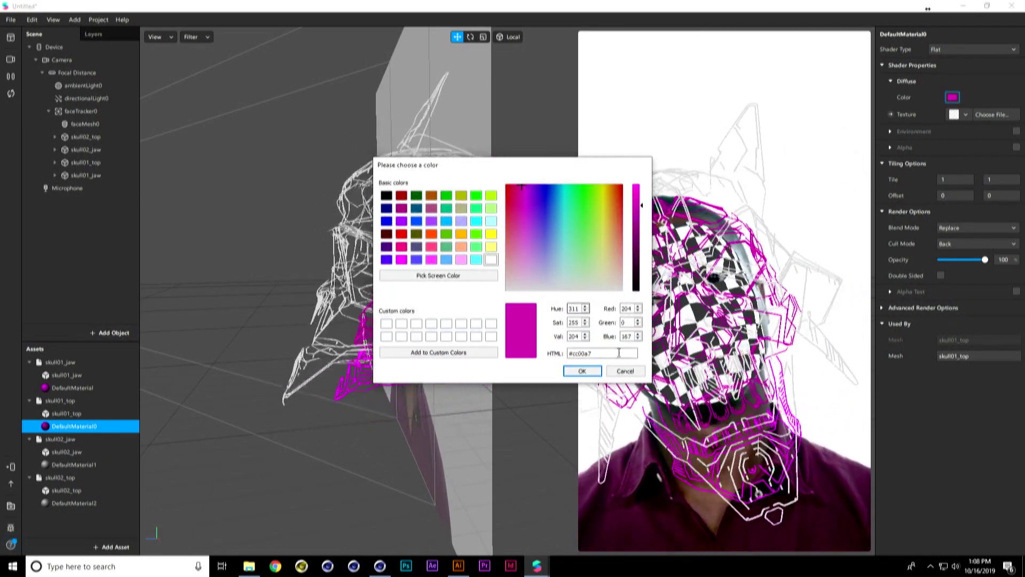
left_click(576, 372)
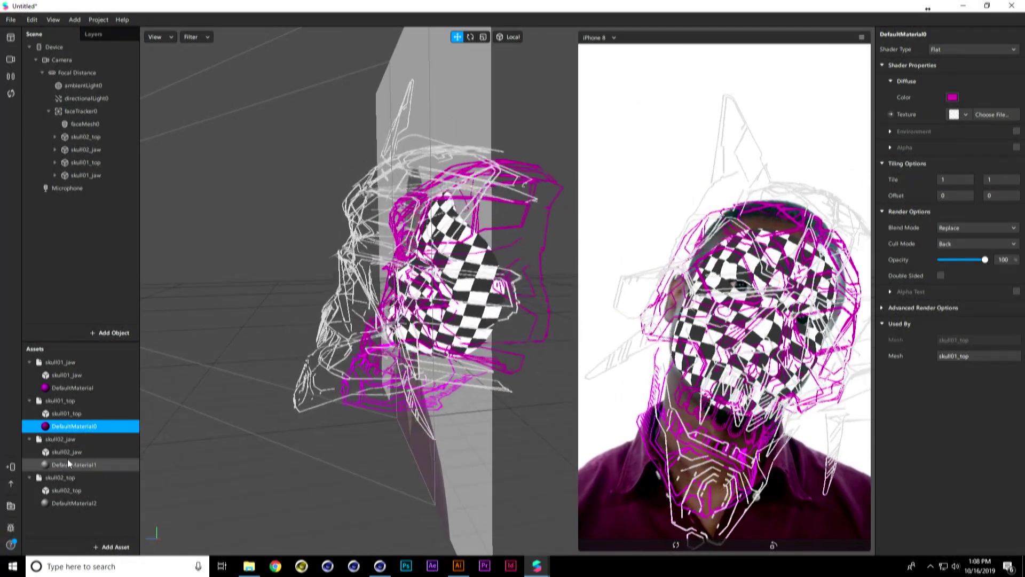
- Set the diffuse color of skull02_jaw's DefaultMaterial1 to turquoise, #00ccc5
left_click(67, 452)
left_click(74, 464)
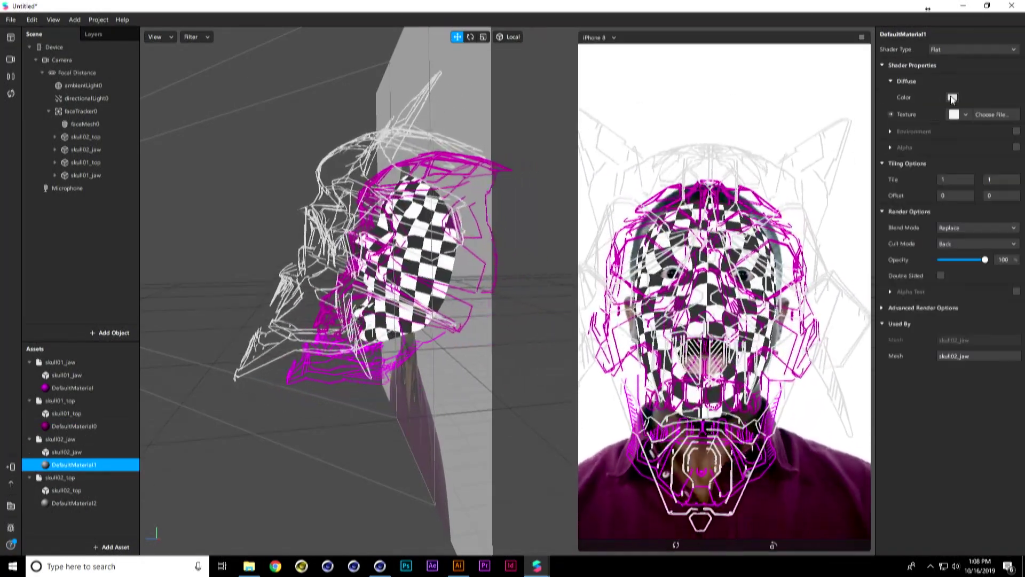
left_click(952, 97)
left_click(564, 184)
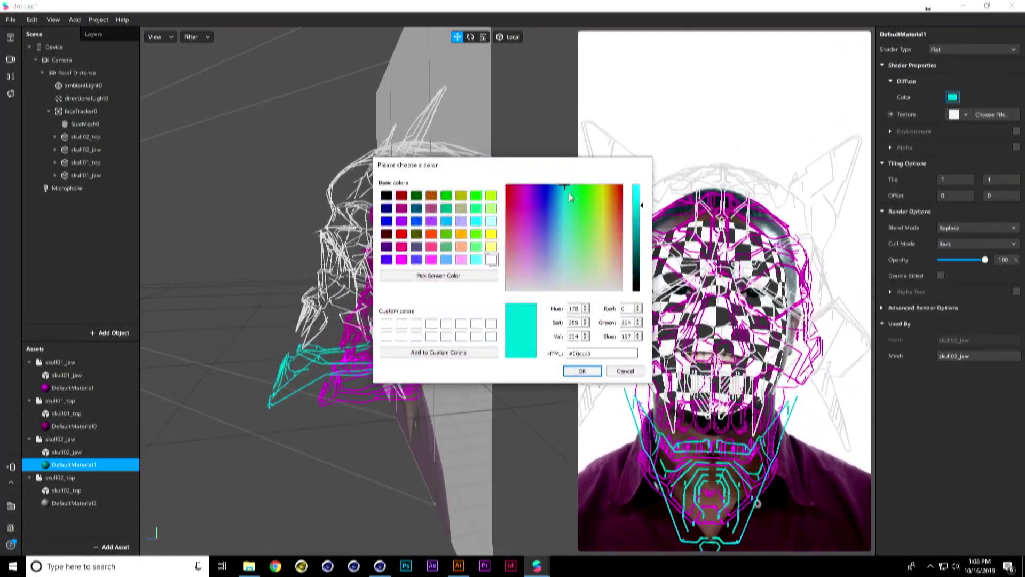
left_click(587, 371)
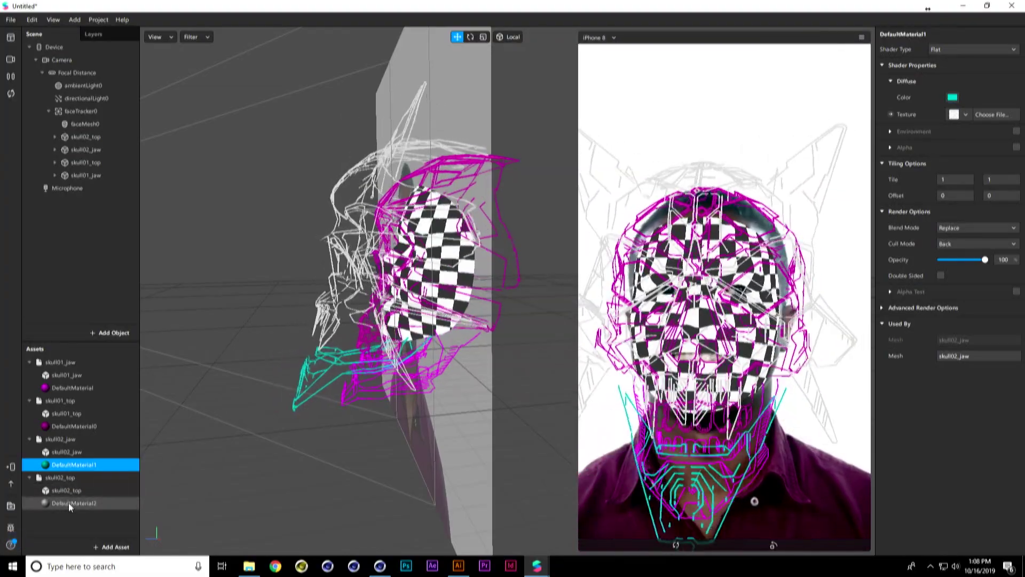
- Set the diffuse color of skull02_top's DefaultMaterial2 to a cyan blue
left_click(74, 503)
left_click(953, 98)
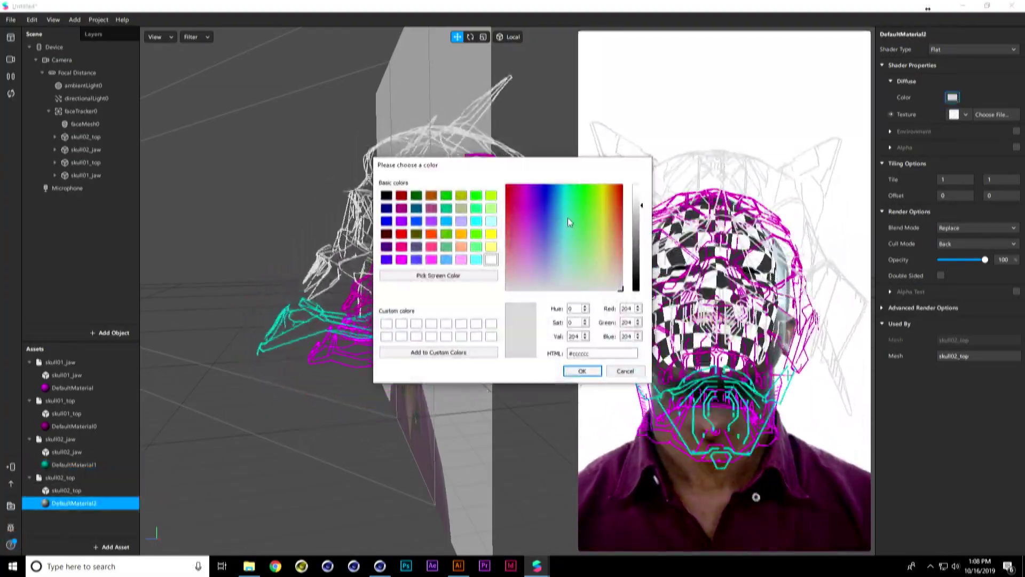
left_click(560, 182)
left_click(583, 369)
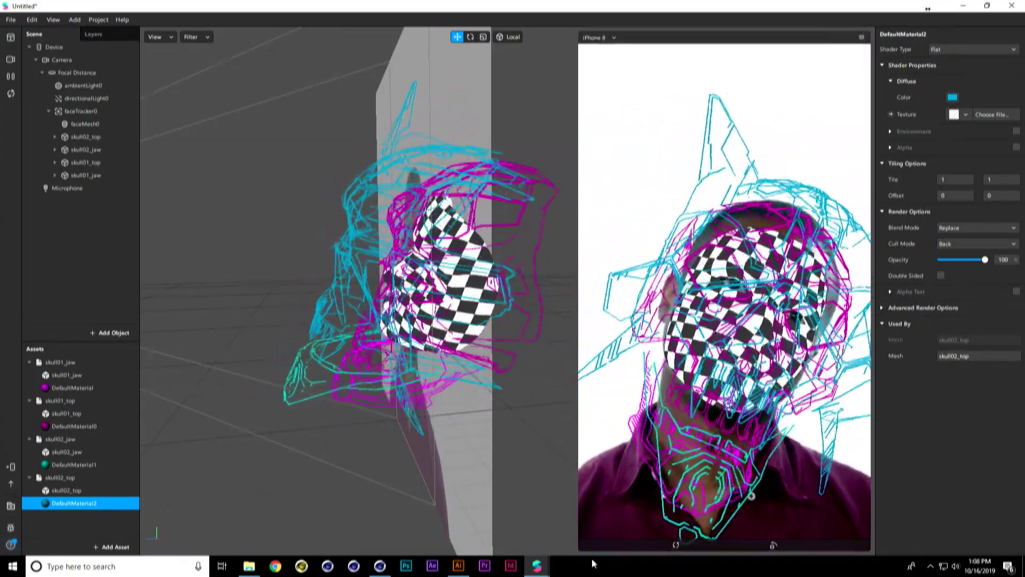
- Close the untitled project and dismiss the exports folder window in front of the finished skull project
left_click(1011, 5)
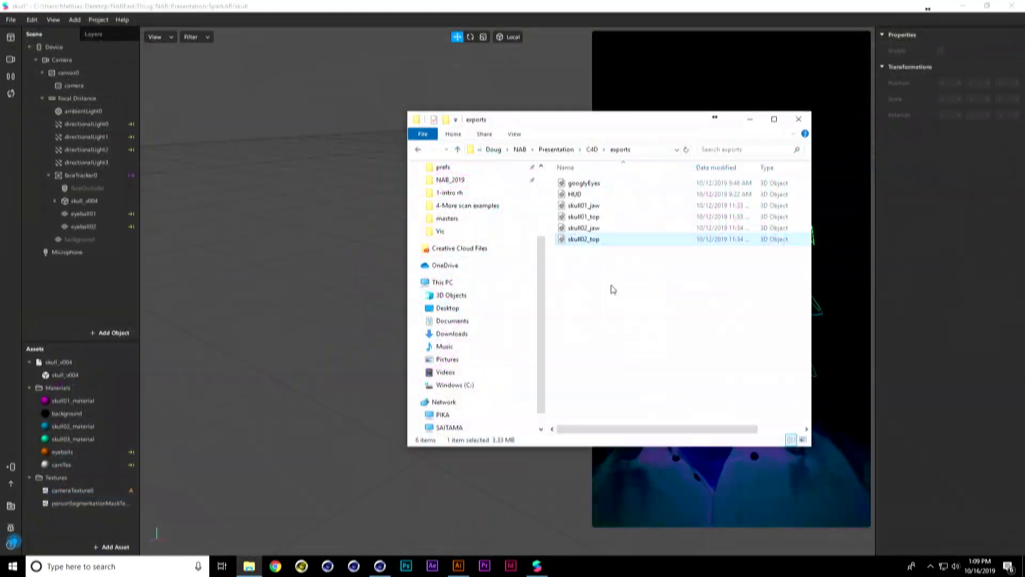
left_click(800, 102)
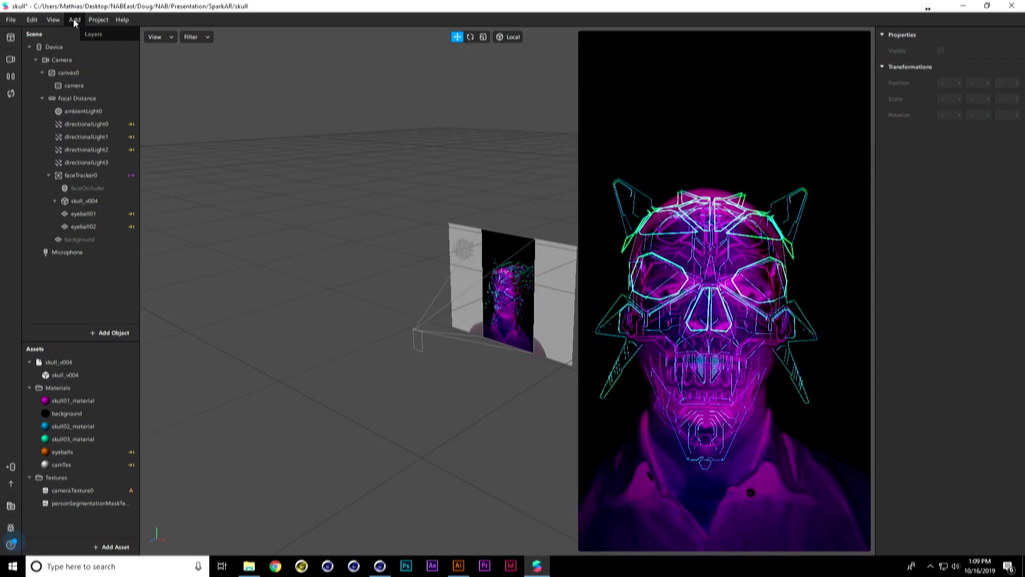
- Show the skull project's Patch Editor and look over the face tracker and Mouth Open patches feeding the transitions
left_click(98, 20)
mouse_move(53, 20)
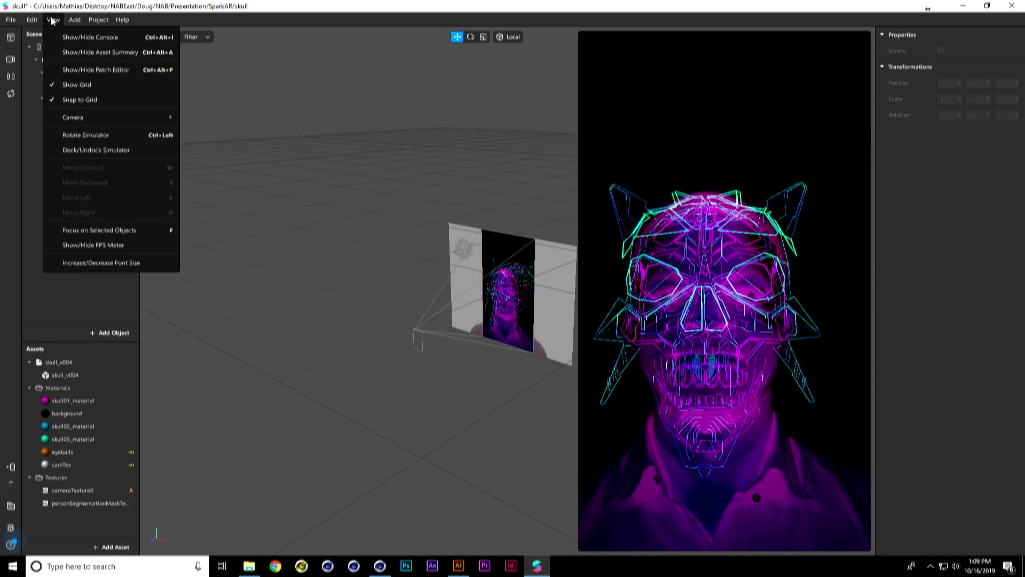
left_click(107, 70)
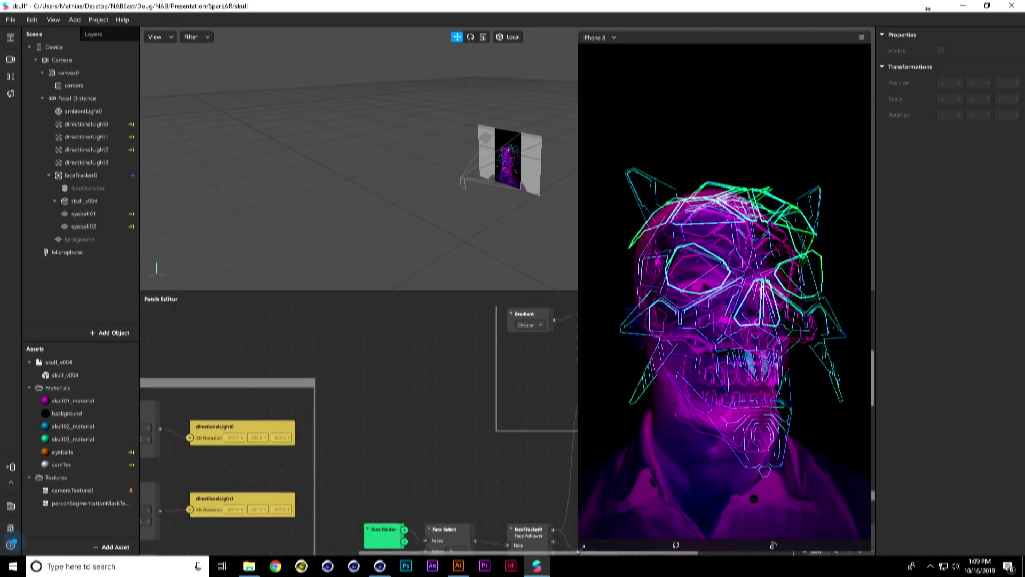
scroll(417, 381, "down", 5)
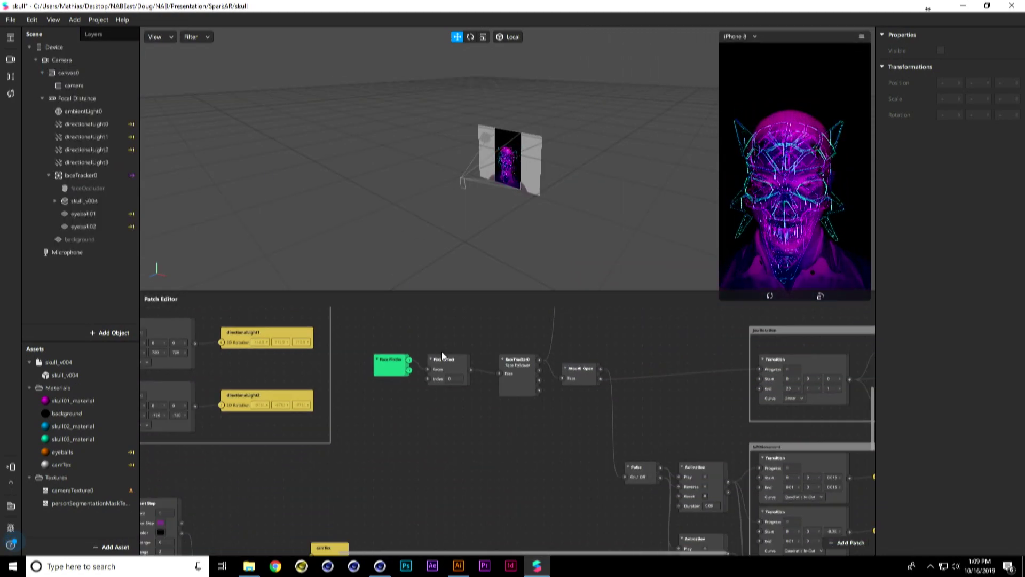
scroll(562, 405, "down", 2, "ctrl")
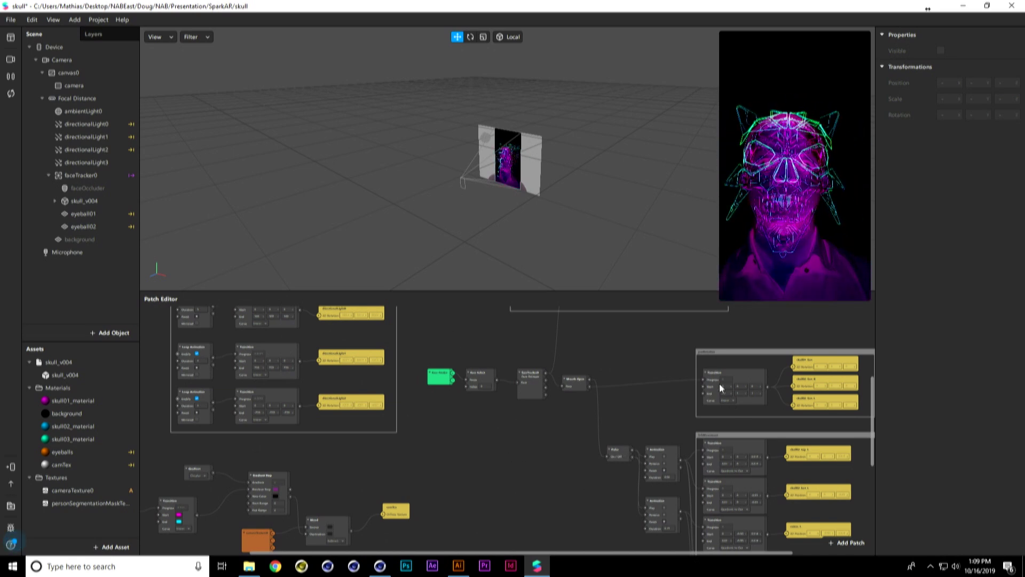
scroll(621, 440, "up", 3, "ctrl")
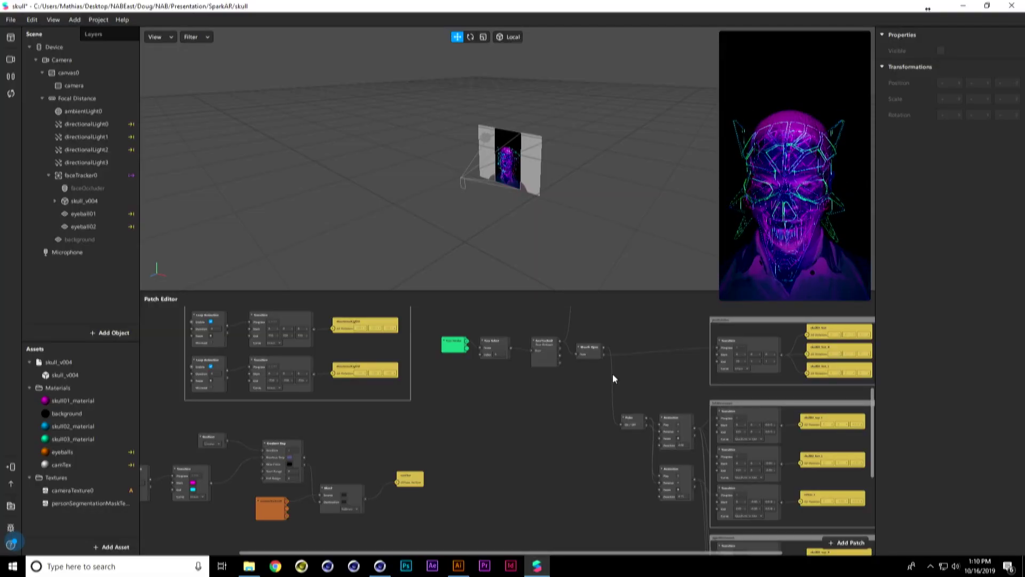
- Enlarge the iPhone 8 simulator preview to show the skull effect while keeping the main patches in view
mouse_move(718, 300)
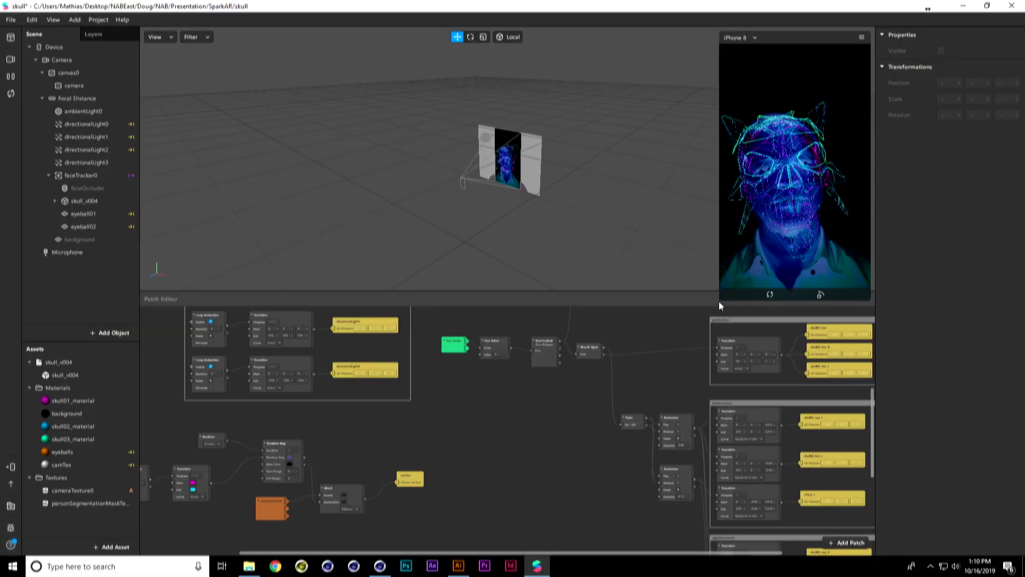
left_click_drag(721, 297, 593, 399)
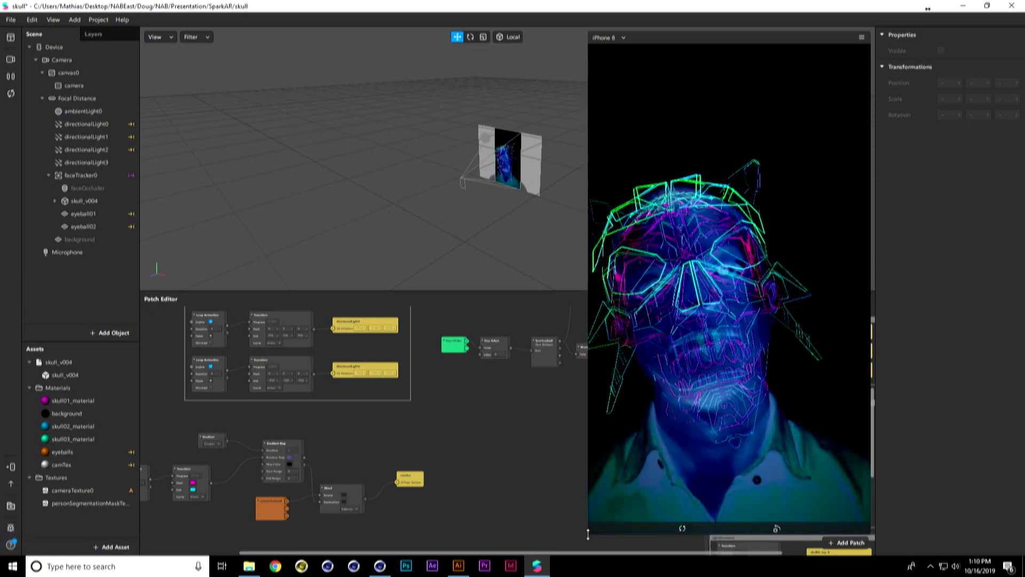
left_click_drag(590, 532, 615, 488)
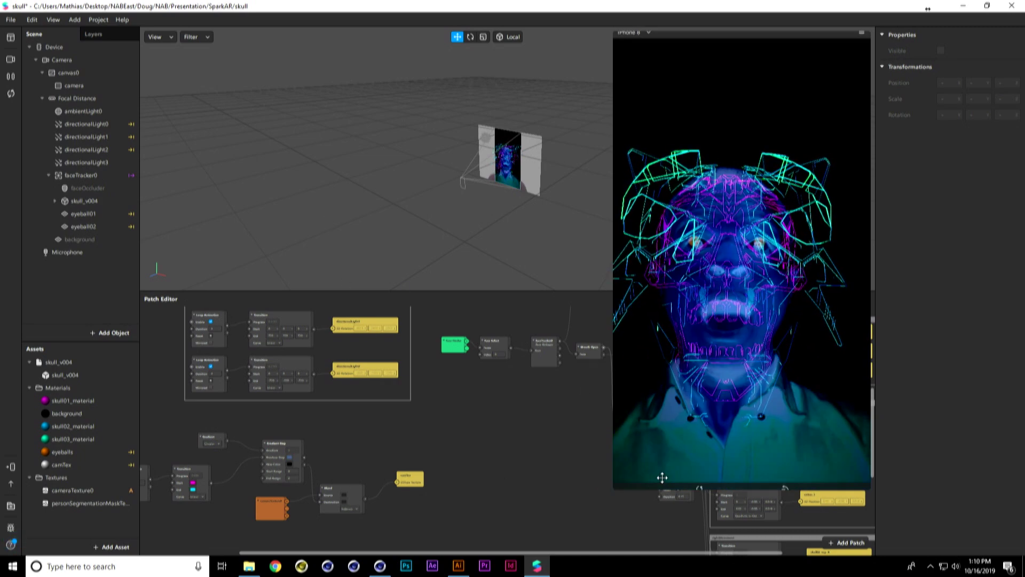
left_click_drag(614, 482, 653, 411)
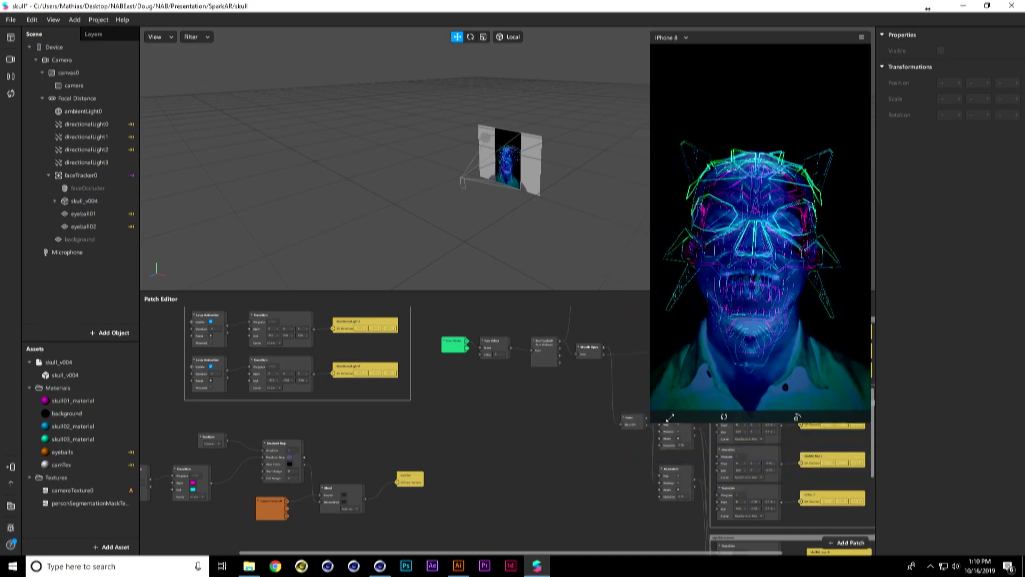
- Open the googlyEyes project despite the v73.0.0 update notice, maximize its window and enlarge the simulator preview
left_click(378, 569)
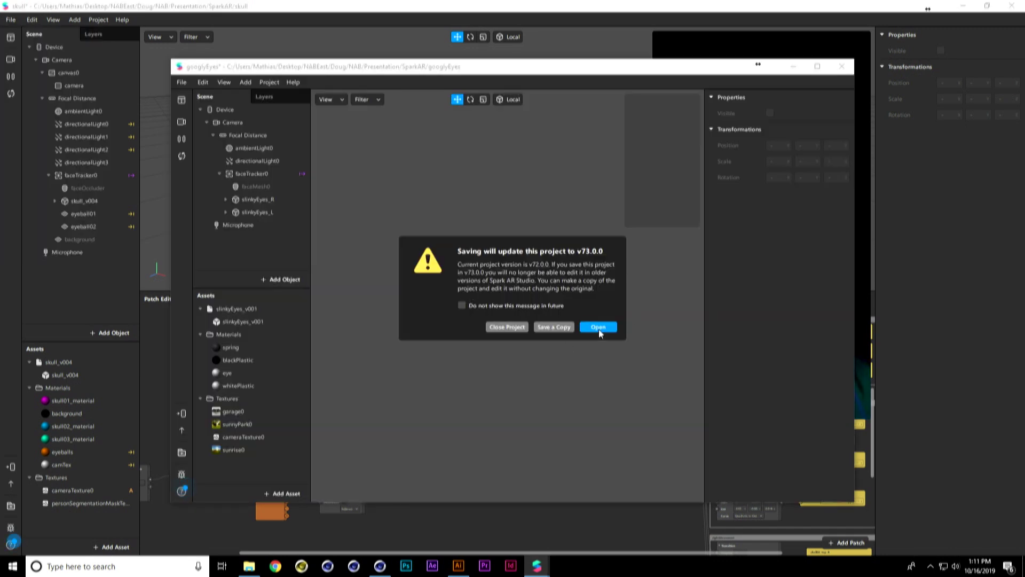
left_click(598, 327)
left_click(817, 66)
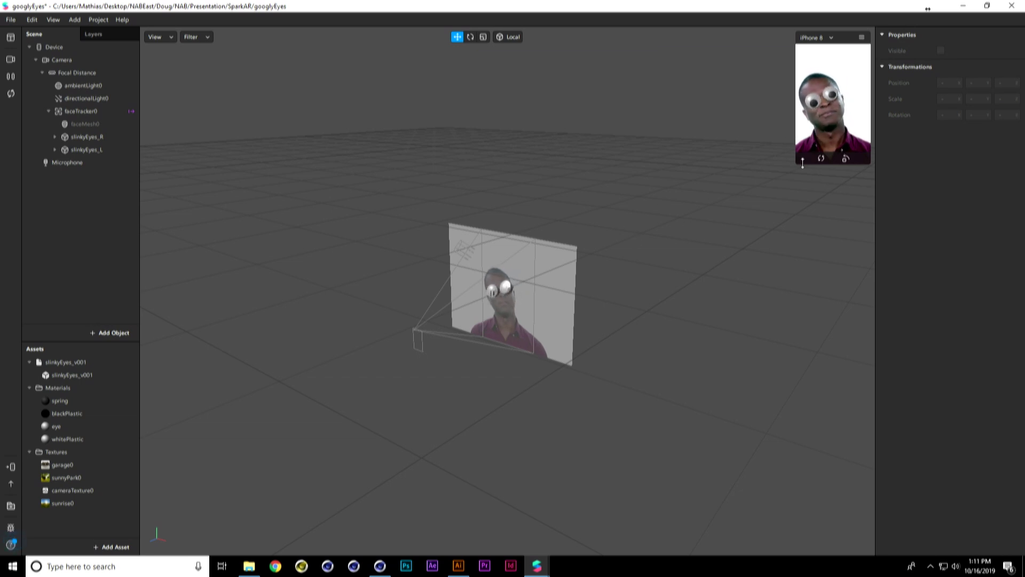
left_click_drag(798, 163, 594, 521)
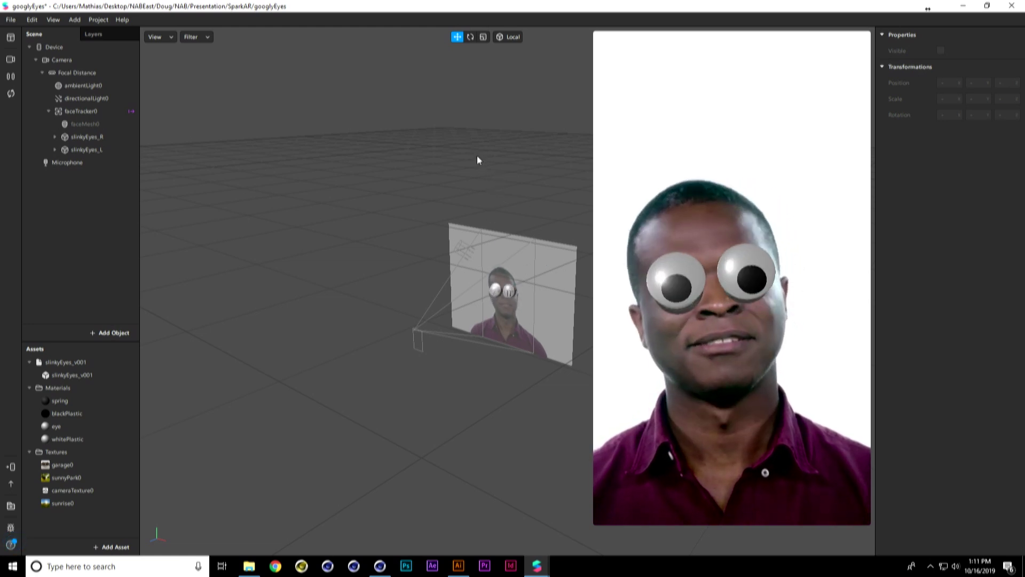
- Switch to Cinema 4D with the HUD_v002 scene and orbit around to a more frontal view of the animated reticle
mouse_move(743, 225)
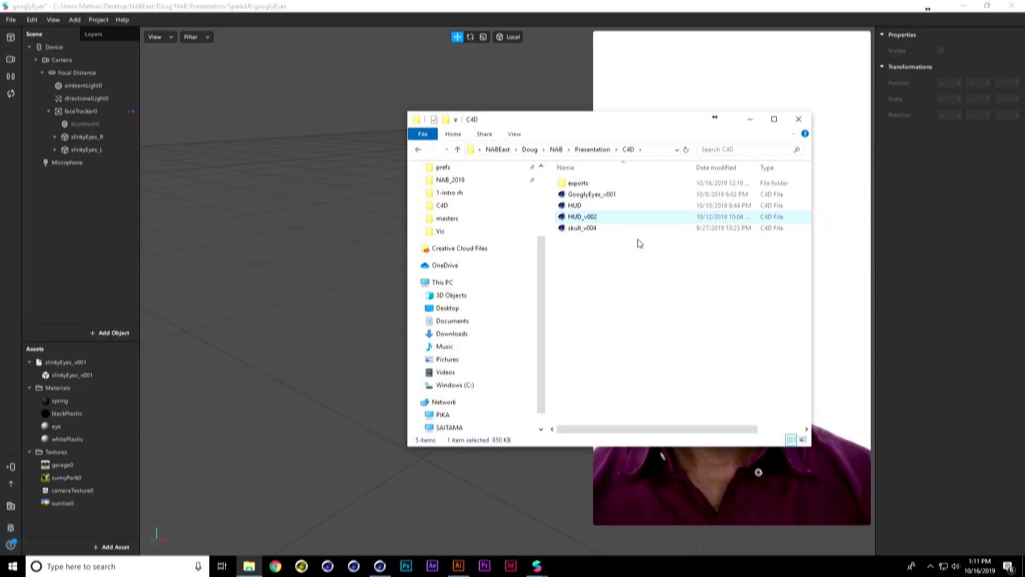
left_click(375, 567)
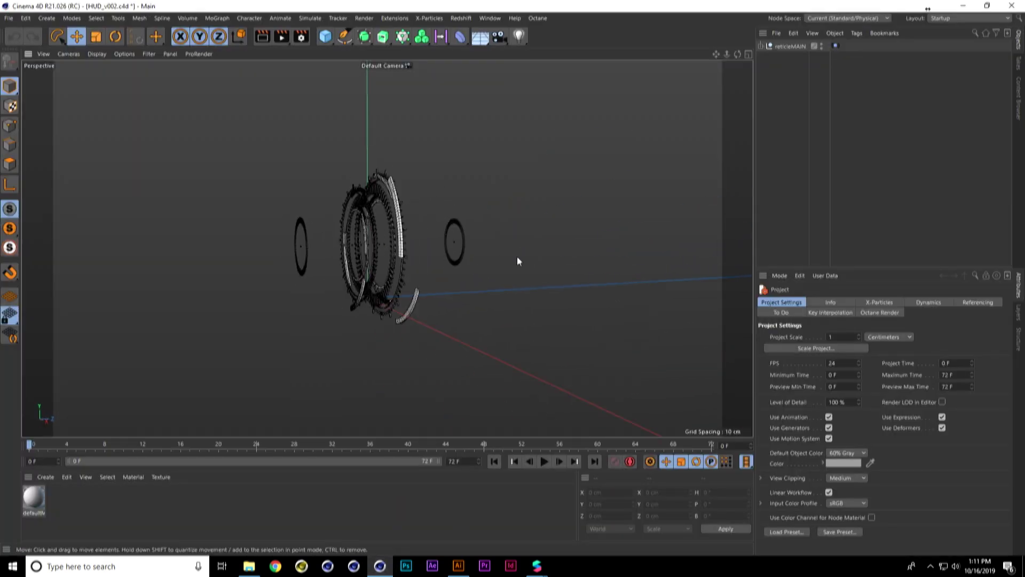
left_click(517, 390)
left_click_drag(517, 390, 530, 382, "alt")
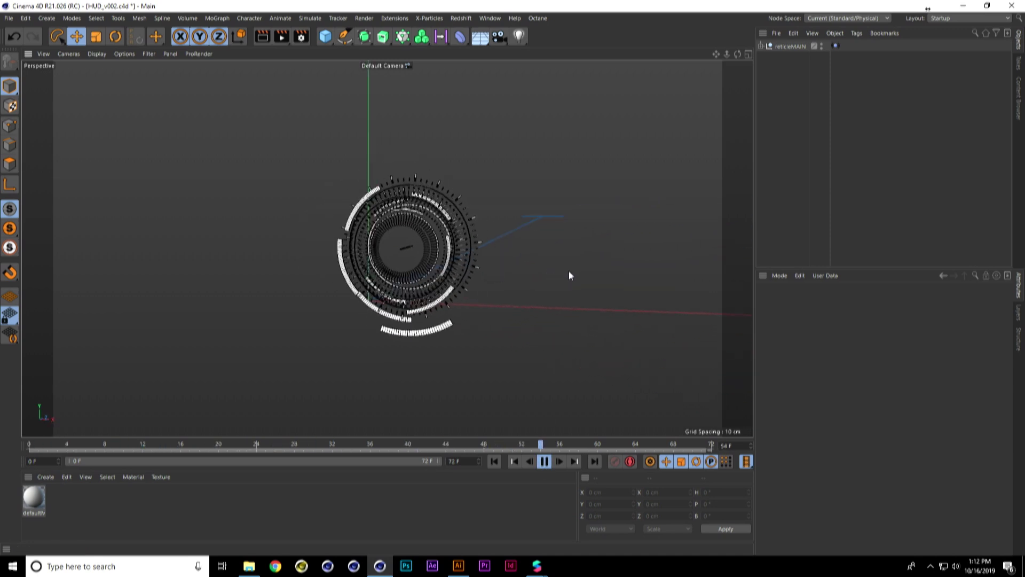
- Delete the tag on the reticleMAIN object and widen the object and attribute area slightly
left_click(836, 46)
key("Delete")
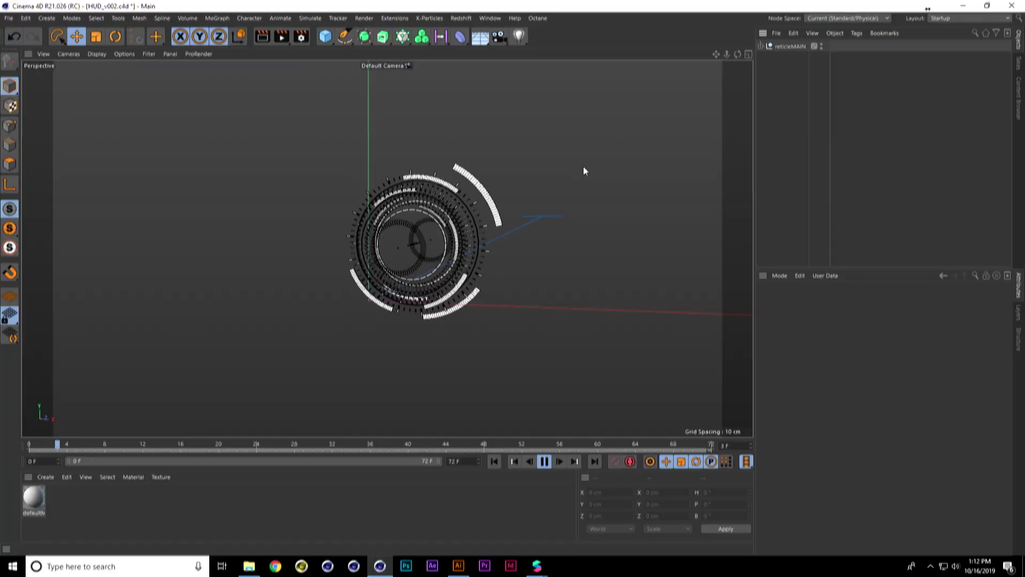
left_click_drag(753, 202, 737, 201)
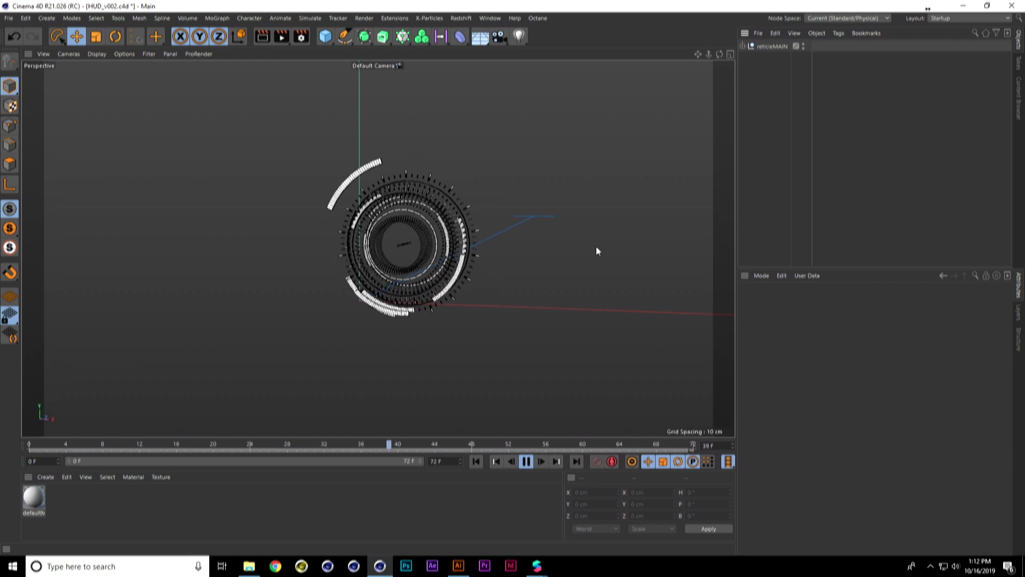